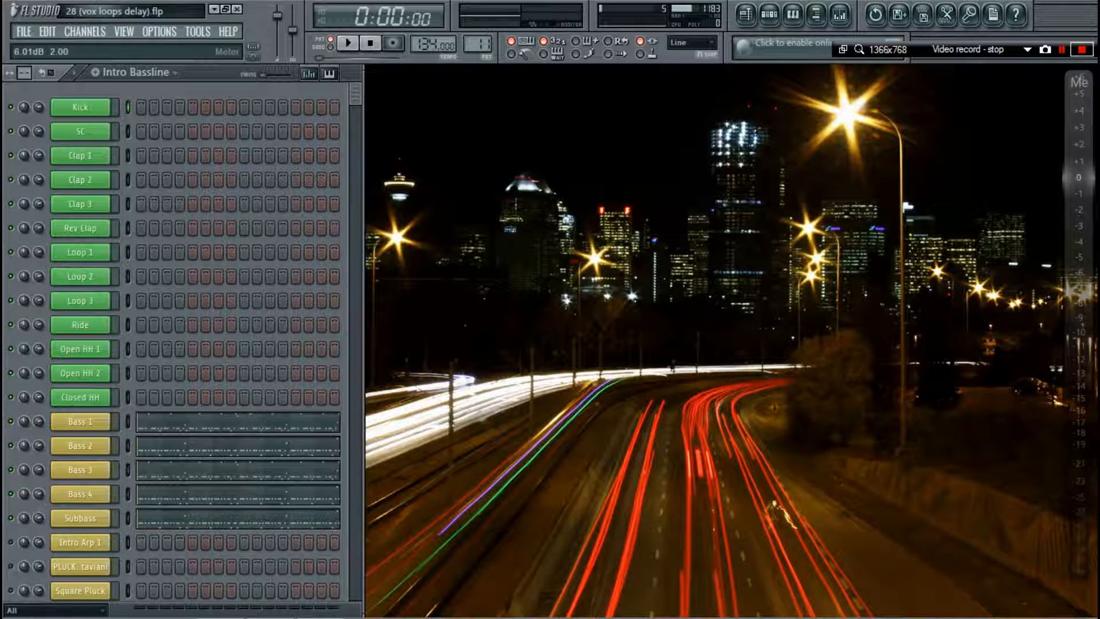
# Show the mixer, try the Ride track's stereo separation at 58% merged, and reset it to its default.
pyautogui.click(712, 336)
pyautogui.press('F9')
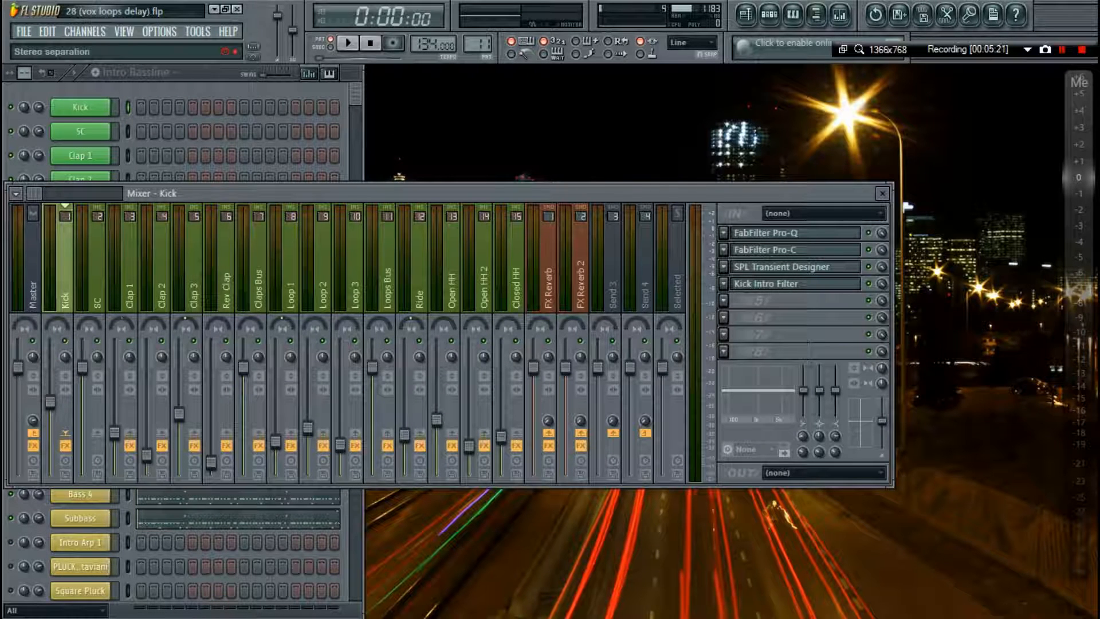
pyautogui.click(419, 357)
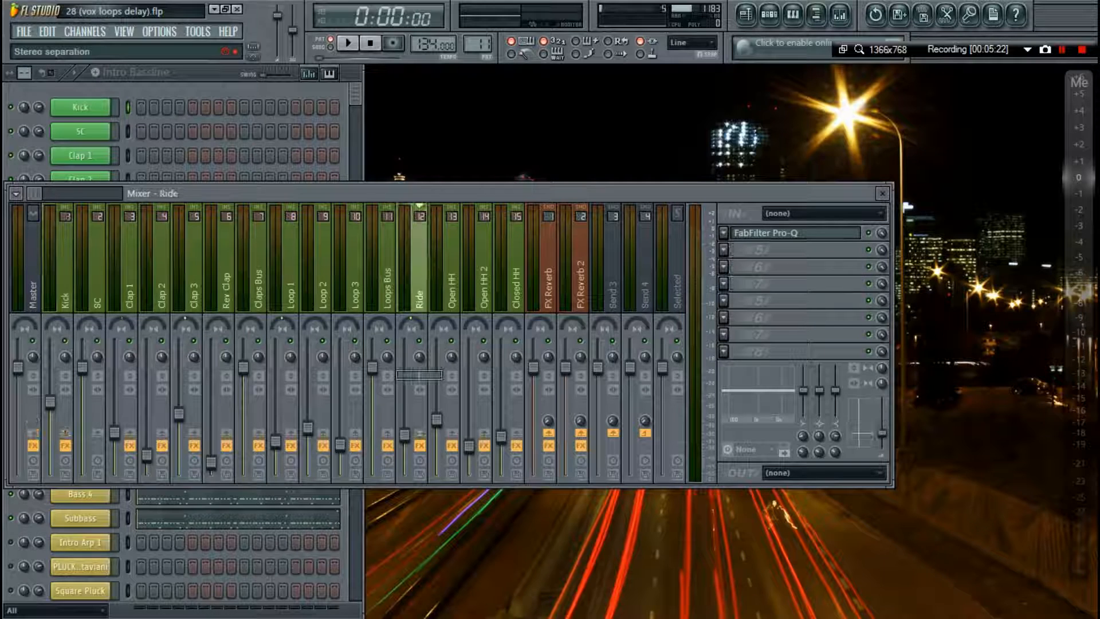
pyautogui.moveTo(420, 357); pyautogui.dragTo(419, 327)
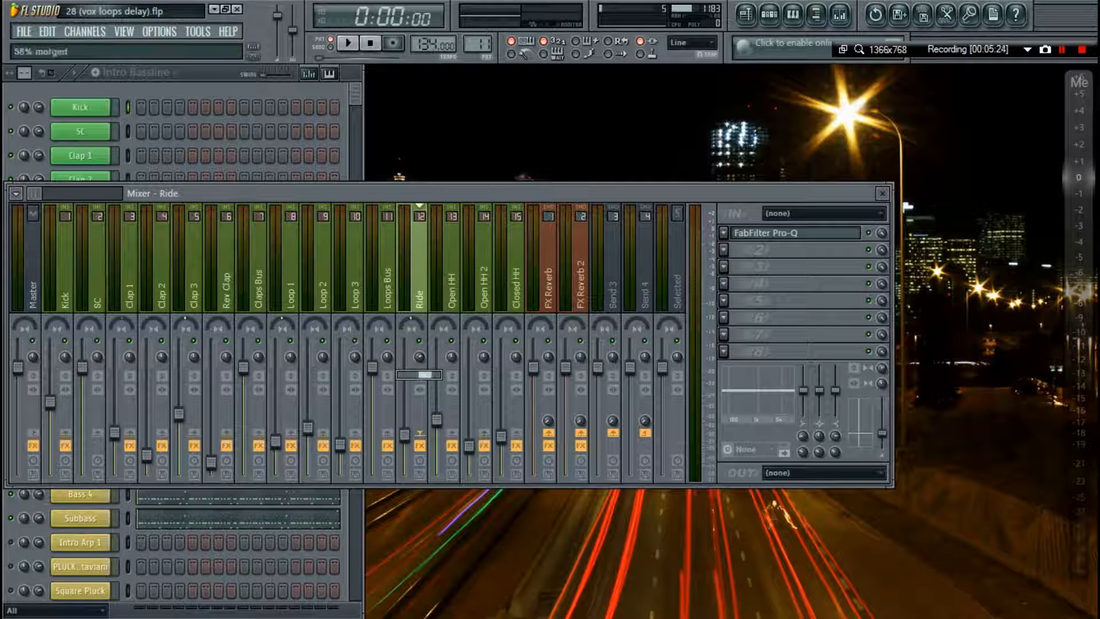
pyautogui.rightClick(418, 356)
pyautogui.click(440, 364)
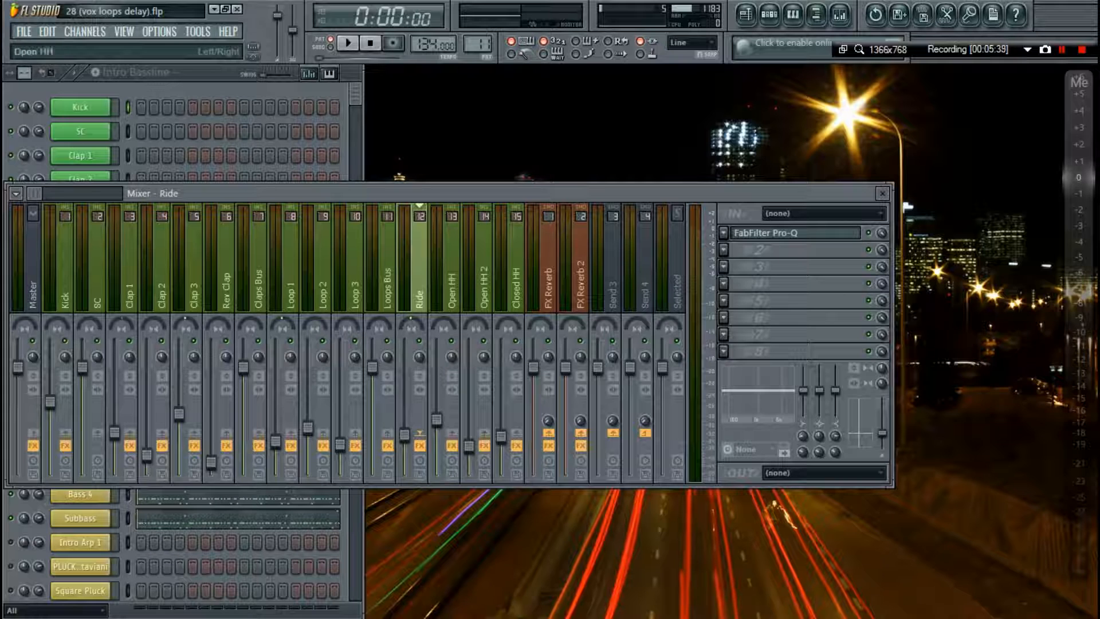
# Open the Bass 1 channel's synth to view its oscillator stereo settings, and close it.
pyautogui.rightClick(216, 162)
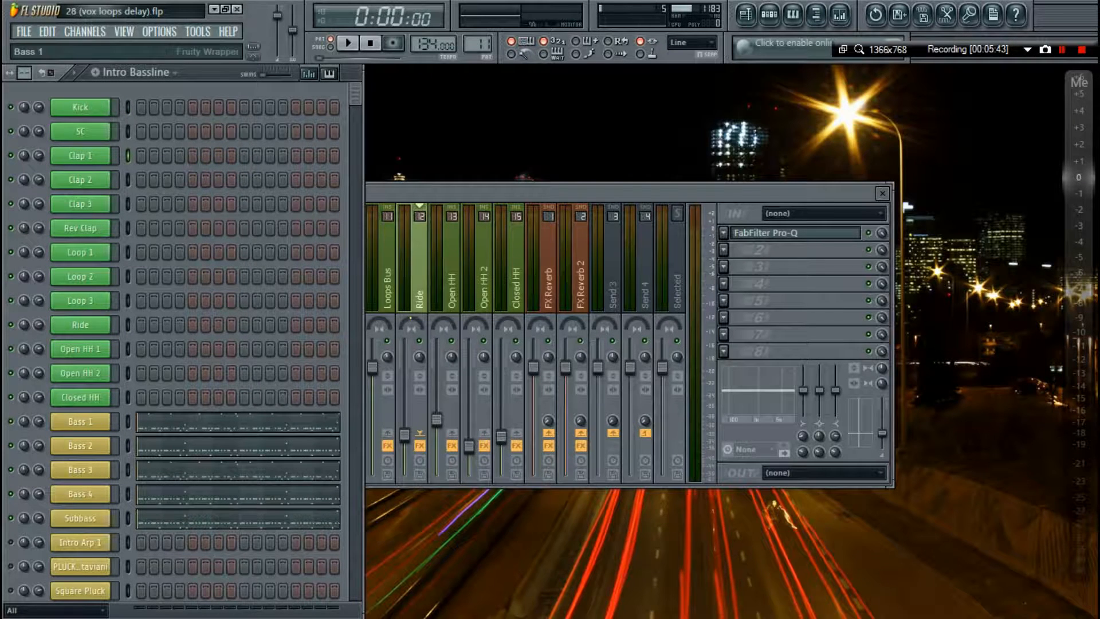
pyautogui.click(92, 422)
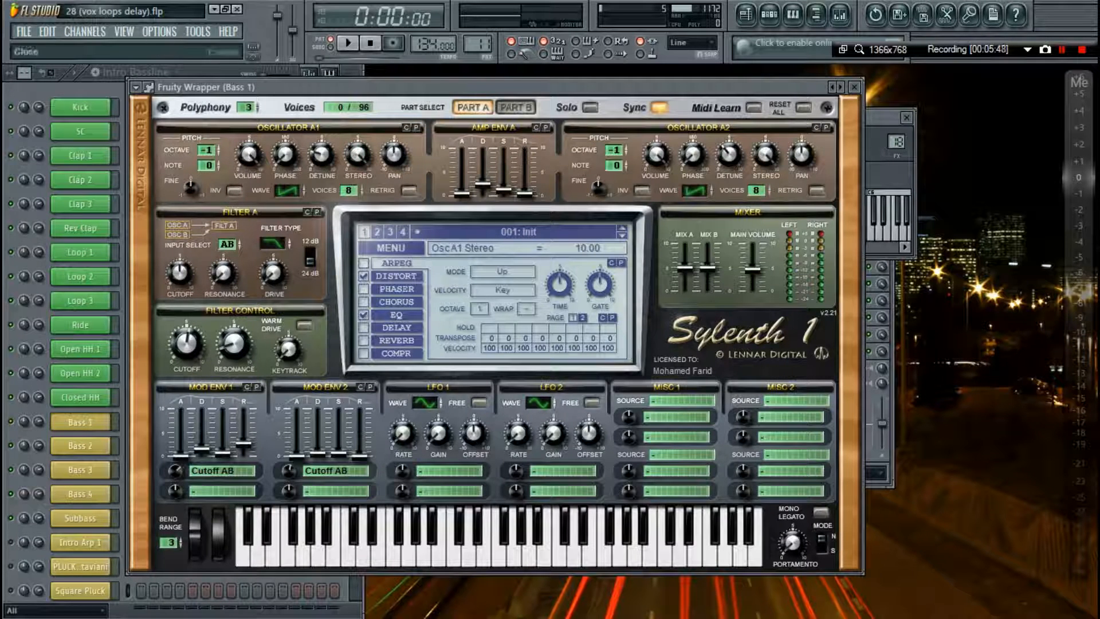
pyautogui.click(854, 87)
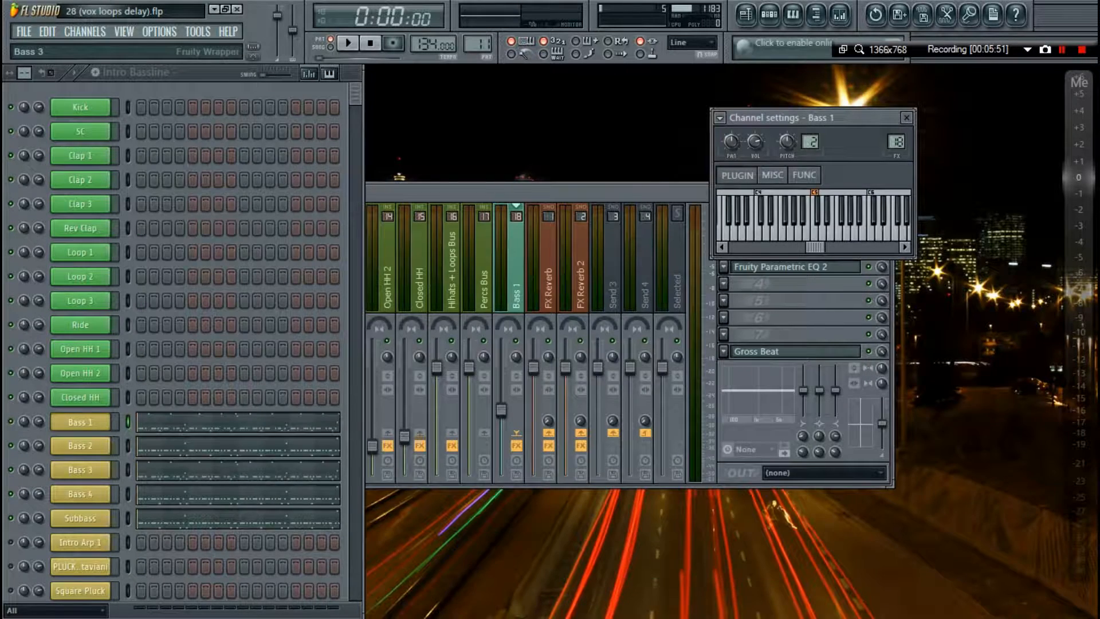
# View the Bass 3 and Bass 4 instruments, including Bass 4's second oscillator, and close them along with the mixer.
pyautogui.click(80, 469)
pyautogui.click(81, 469)
pyautogui.click(79, 493)
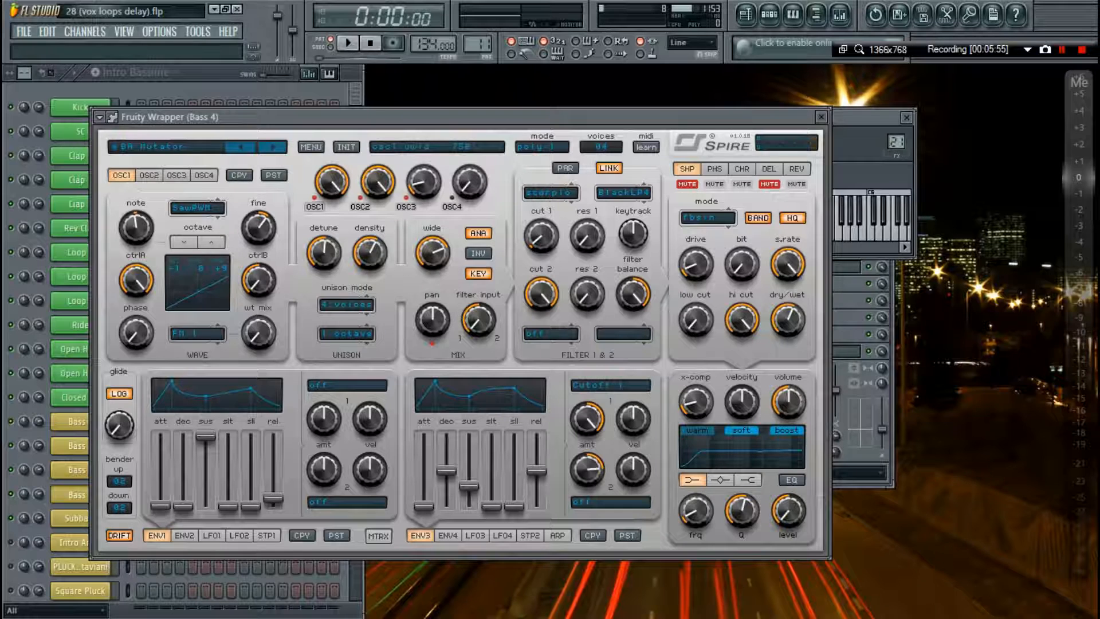
pyautogui.click(149, 175)
pyautogui.click(821, 117)
pyautogui.click(907, 117)
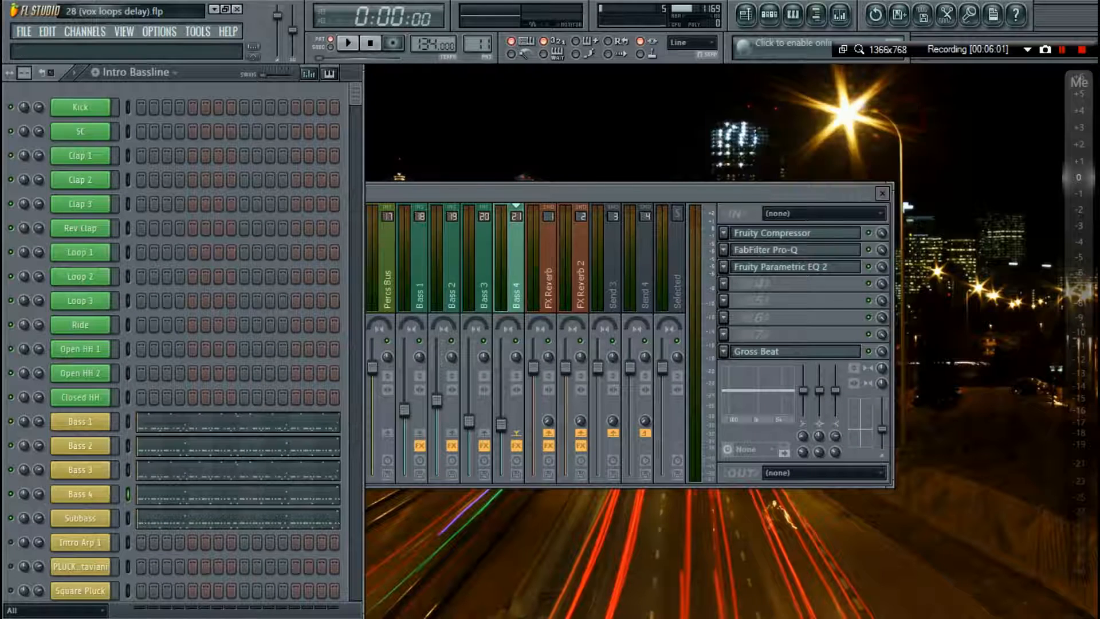
pyautogui.click(883, 186)
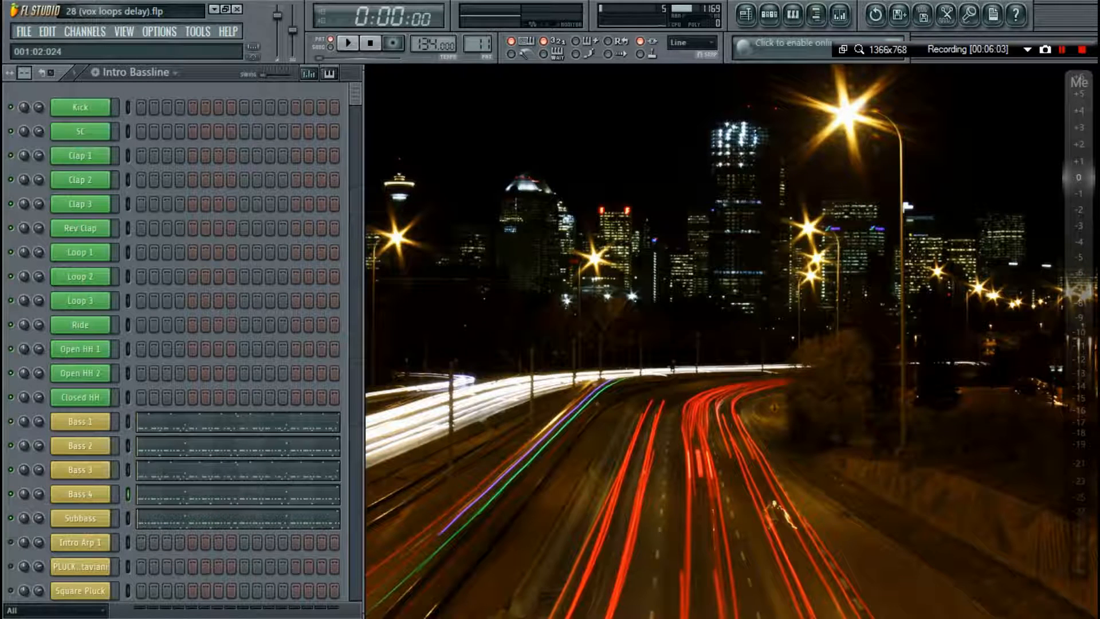
# Look through the Atmo Pad 1, Intro Pluck and Guitar channel instruments, closing each one.
pyautogui.scroll(-4, 209, 363)
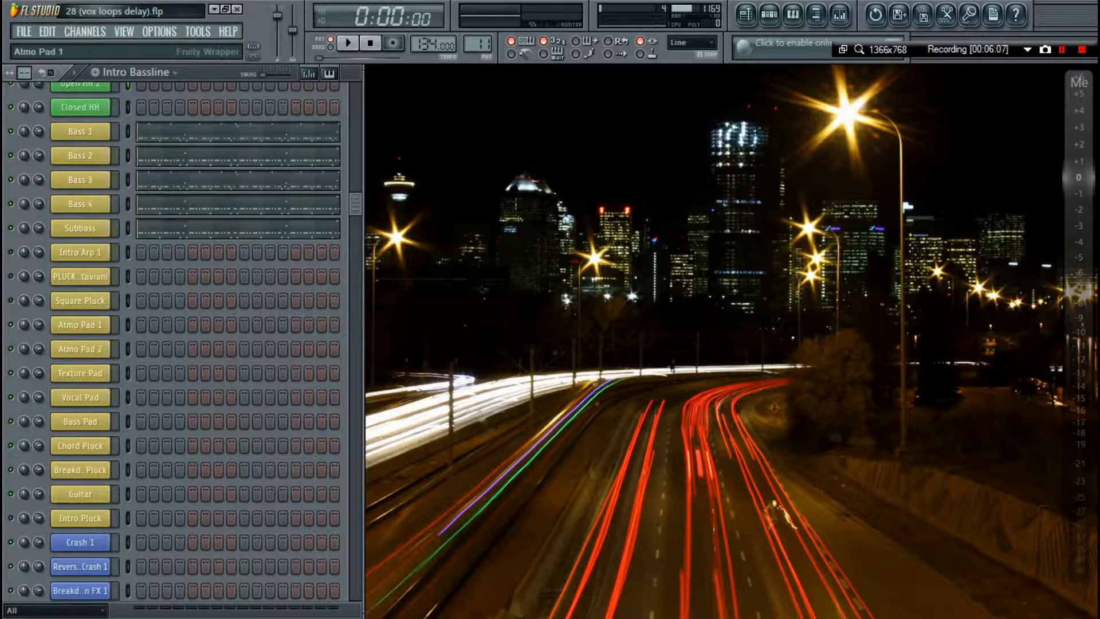
pyautogui.click(97, 307)
pyautogui.click(88, 325)
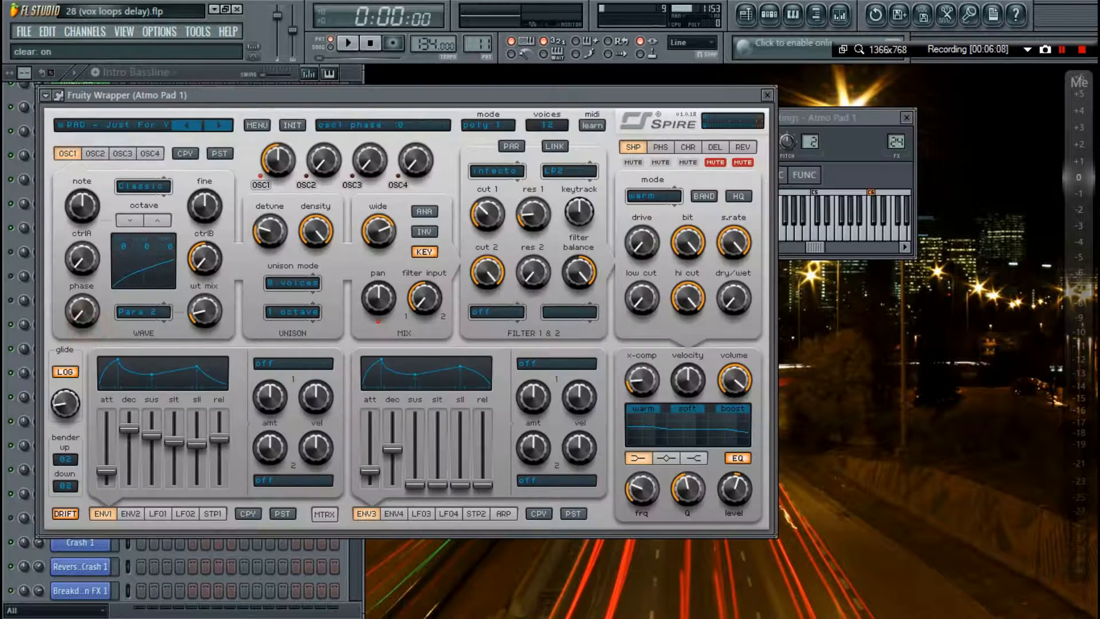
pyautogui.press('Escape')
pyautogui.click(78, 518)
pyautogui.press('Escape')
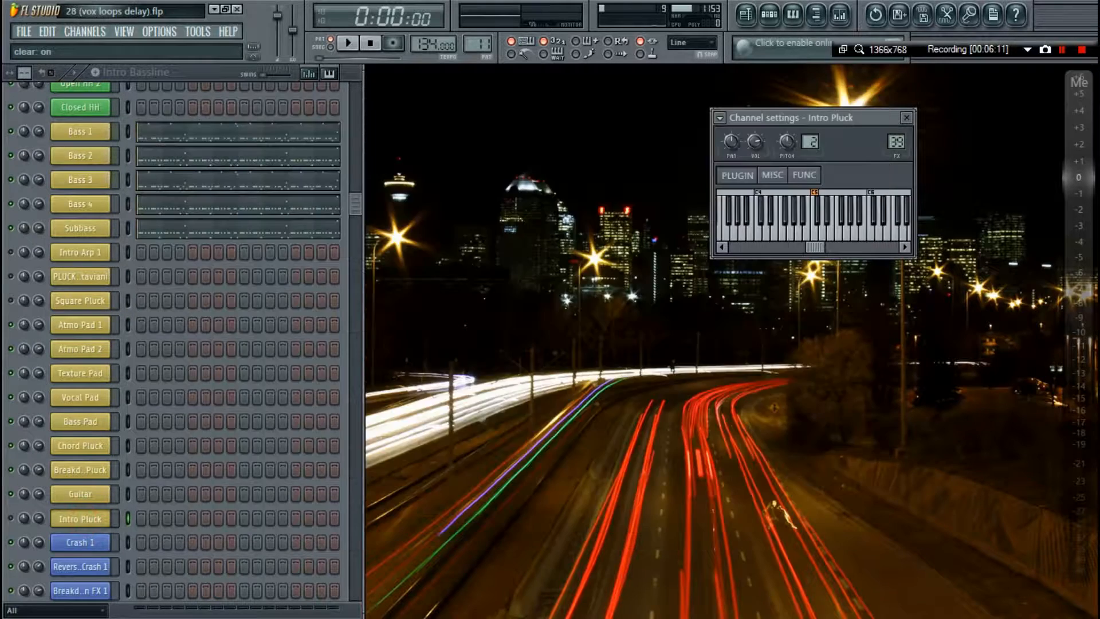
pyautogui.click(79, 497)
pyautogui.press('Escape')
# In the Breakdown Pluck's voicing settings, try 2 unisono voices with a shifted pan position, restore both settings, and close the instrument.
pyautogui.click(80, 470)
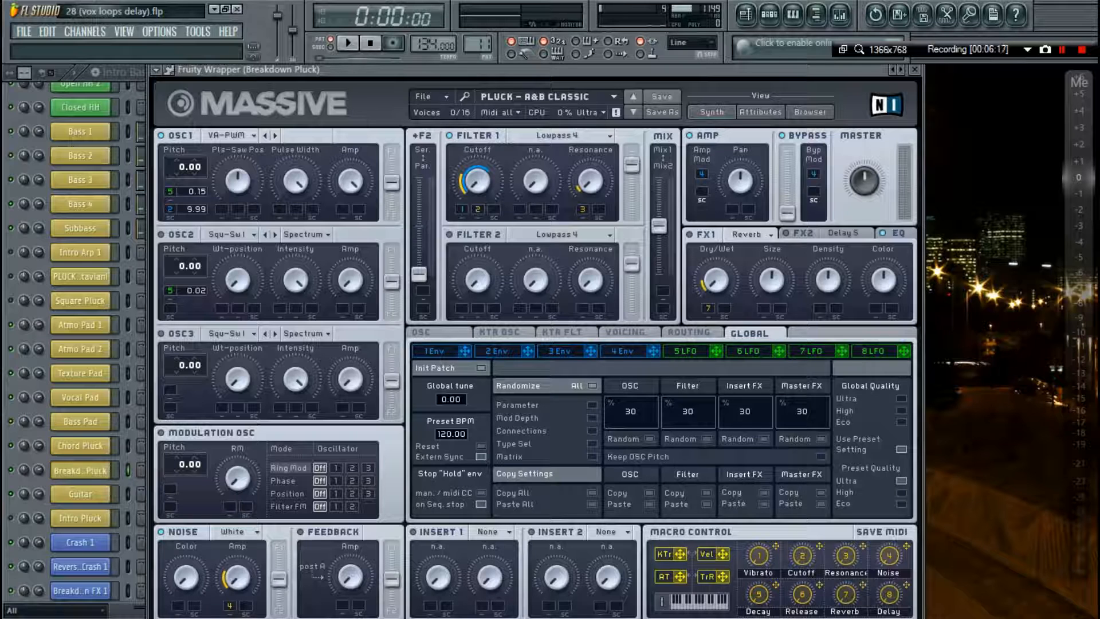
pyautogui.click(647, 332)
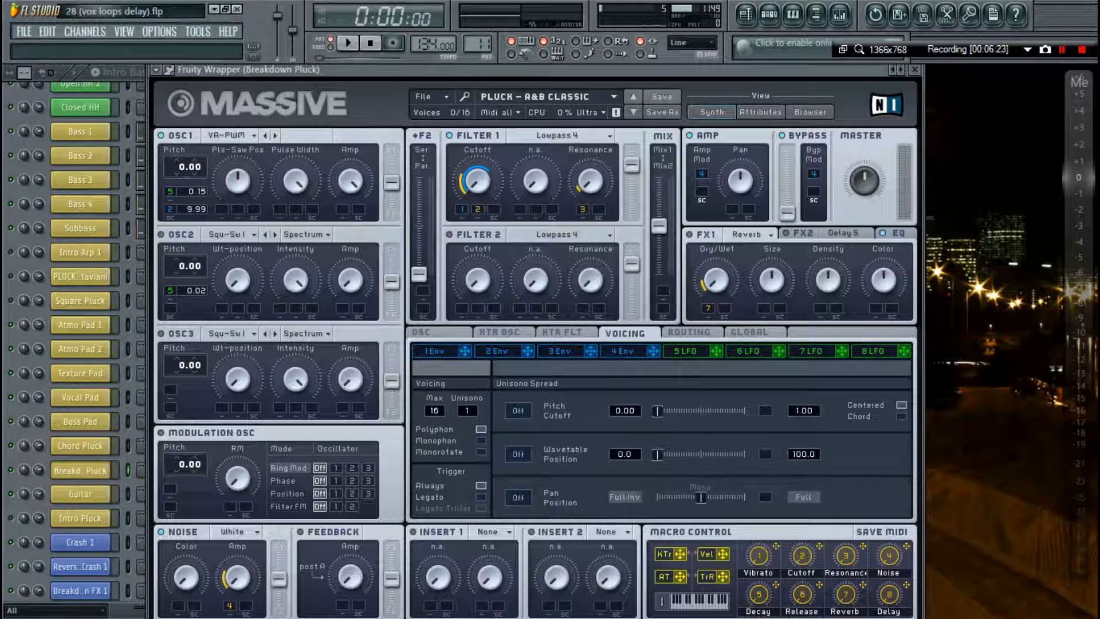
pyautogui.click(467, 411)
pyautogui.moveTo(467, 410); pyautogui.dragTo(468, 403)
pyautogui.click(765, 497)
pyautogui.moveTo(700, 497)
pyautogui.mouseDown()
pyautogui.moveTo(714, 496)
pyautogui.moveTo(688, 497)
pyautogui.moveTo(698, 496)
pyautogui.mouseUp()
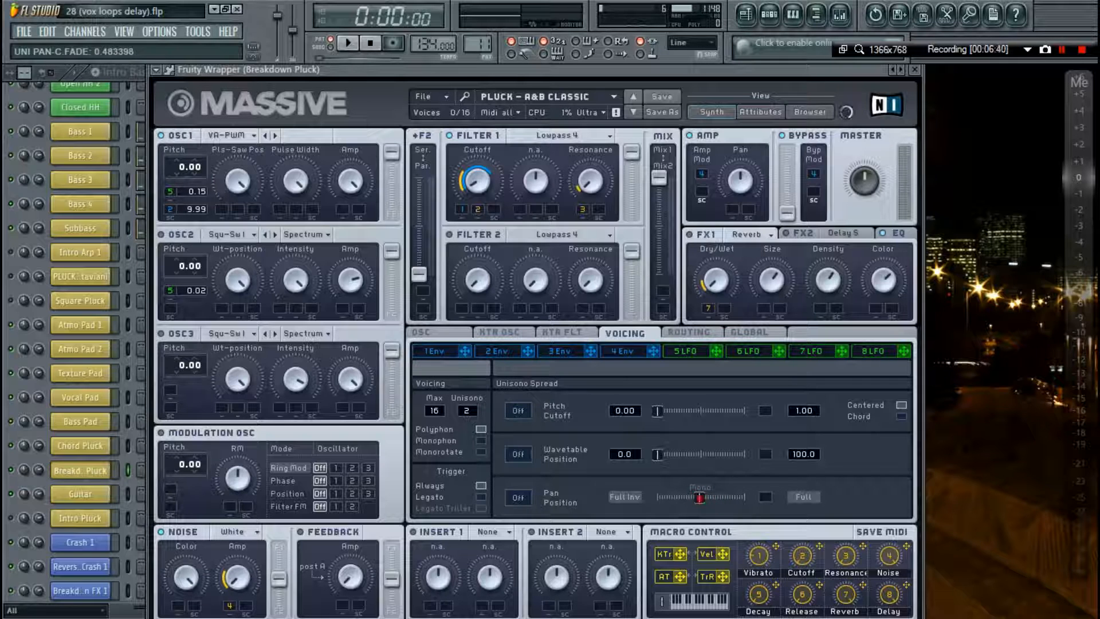
pyautogui.moveTo(699, 496); pyautogui.dragTo(701, 497)
pyautogui.moveTo(467, 410); pyautogui.dragTo(467, 421)
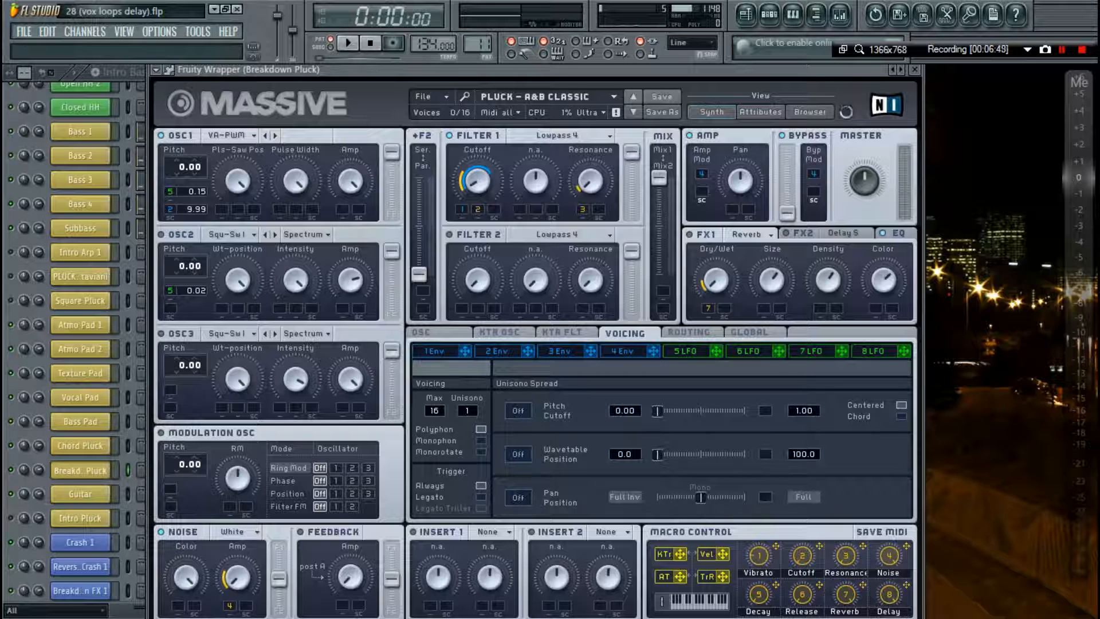
pyautogui.click(915, 69)
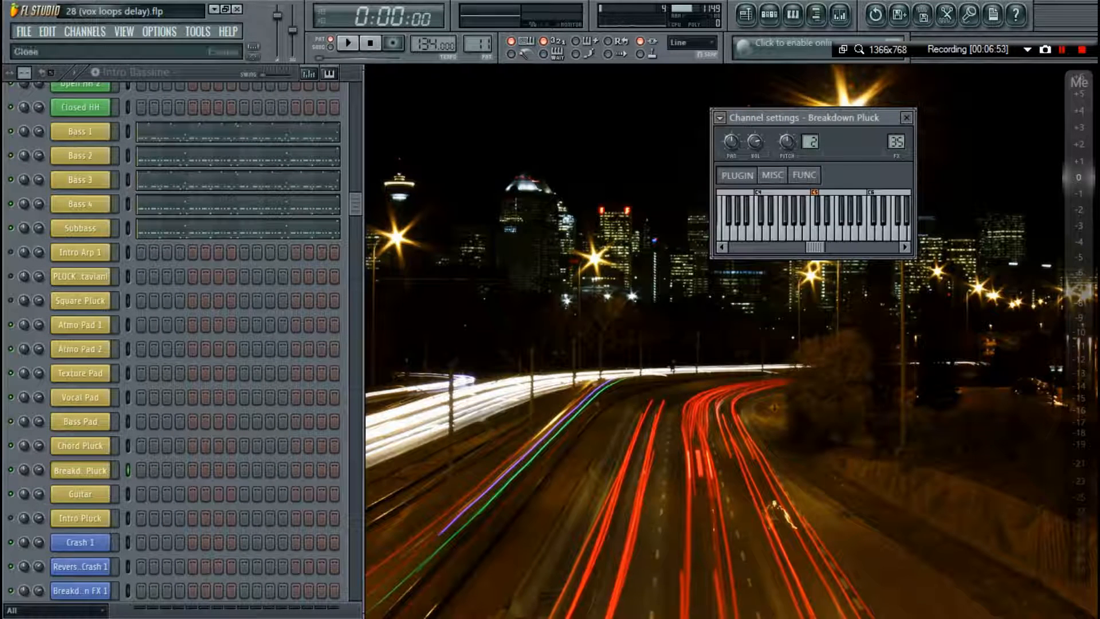
pyautogui.click(907, 117)
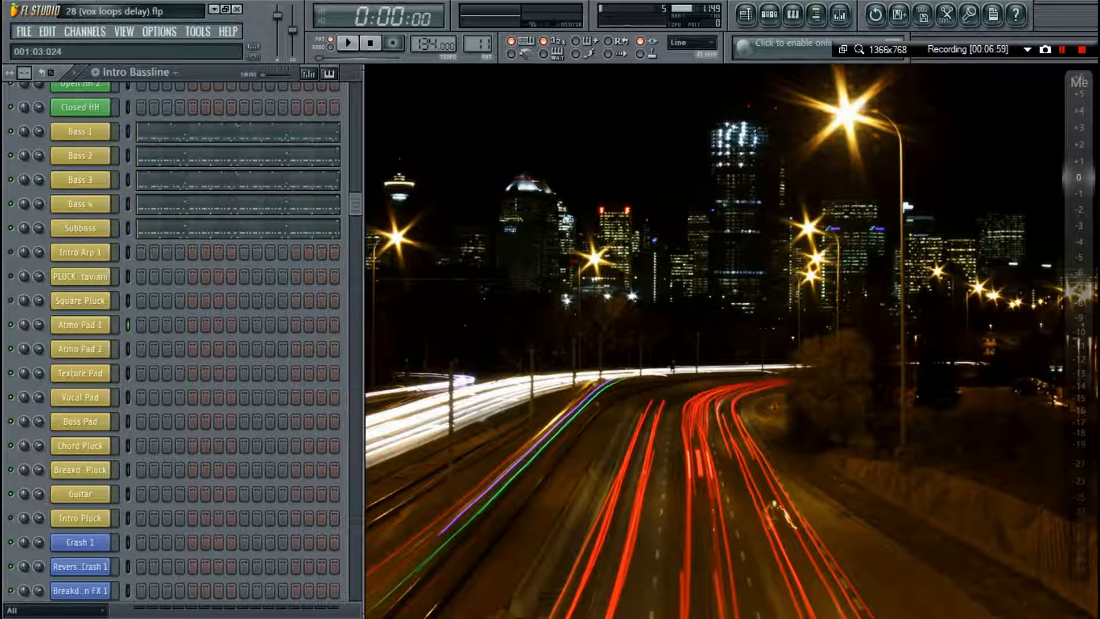
pyautogui.press('F5')
pyautogui.press('F5')
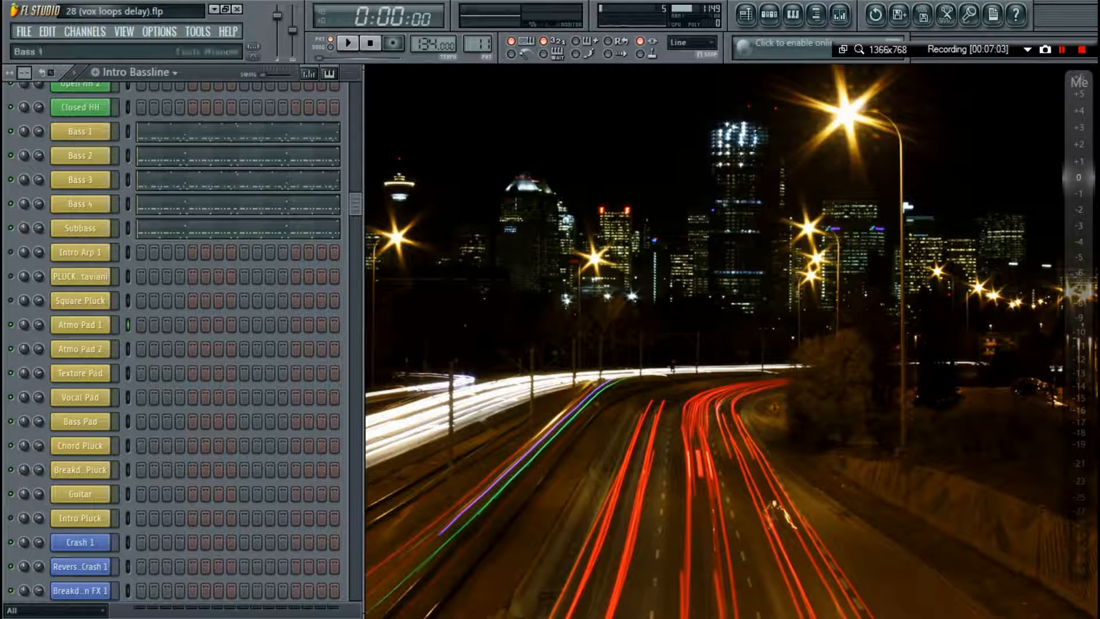
pyautogui.scroll(4, 171, 344)
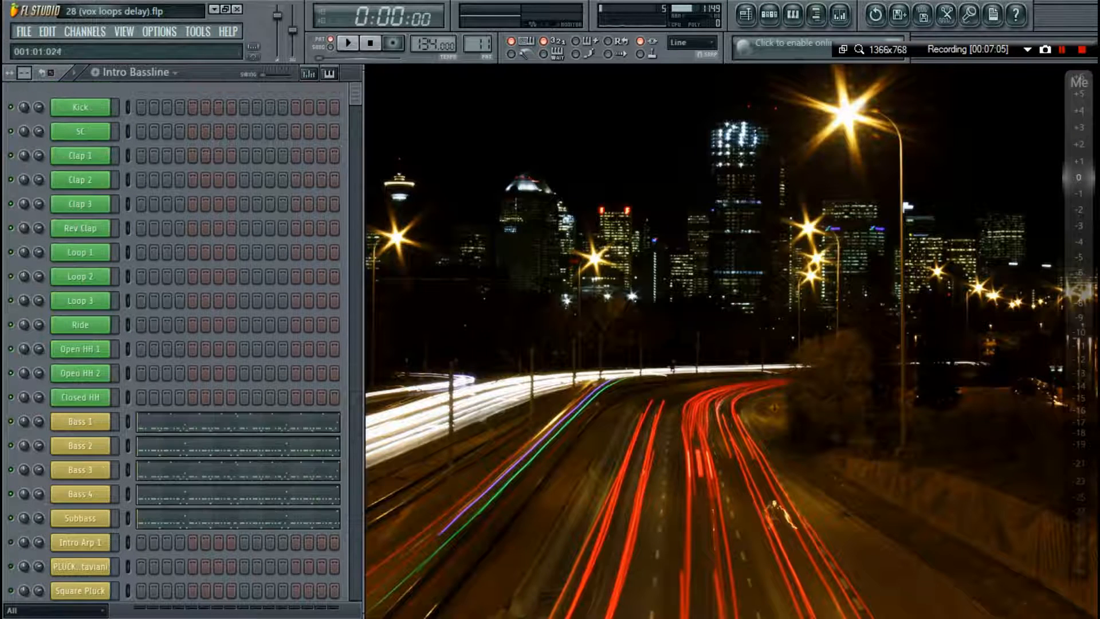
pyautogui.scroll(-5, 172, 325)
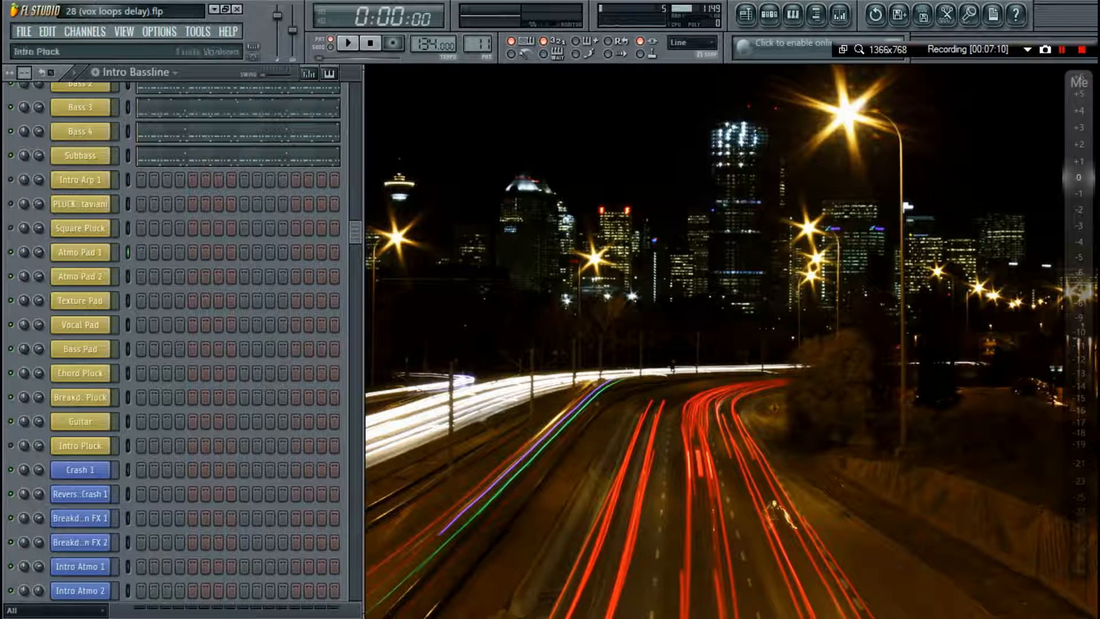
pyautogui.hotkey('alt', 'Tab')
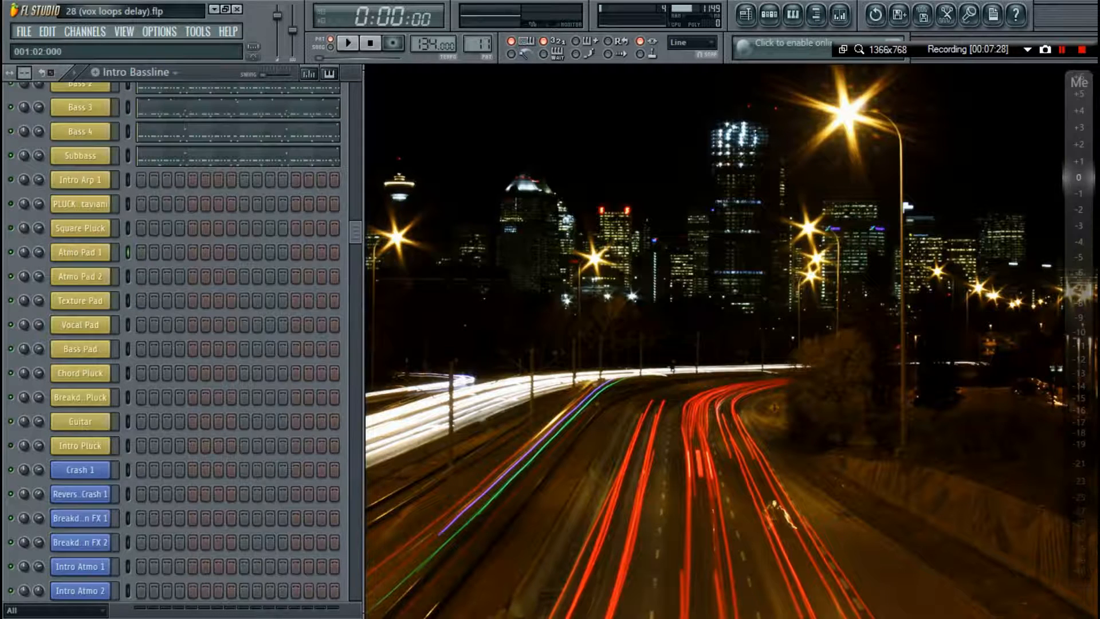
pyautogui.scroll(3, 172, 339)
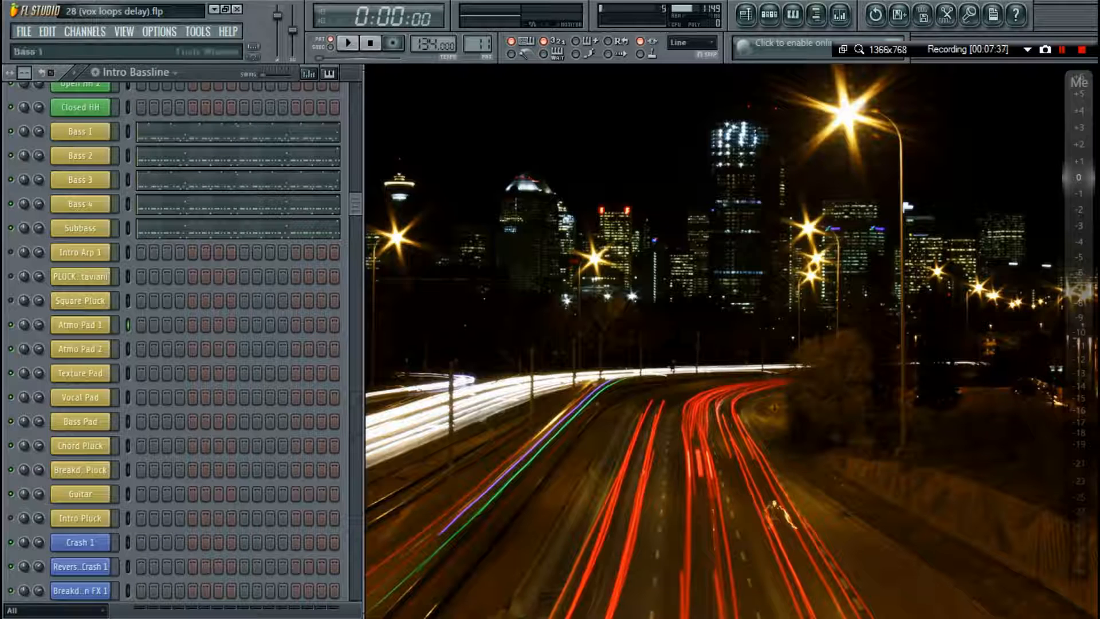
# Examine the Bass 1 synth's oscillator and envelope settings, check Bass 3, and close both instruments.
pyautogui.click(60, 126)
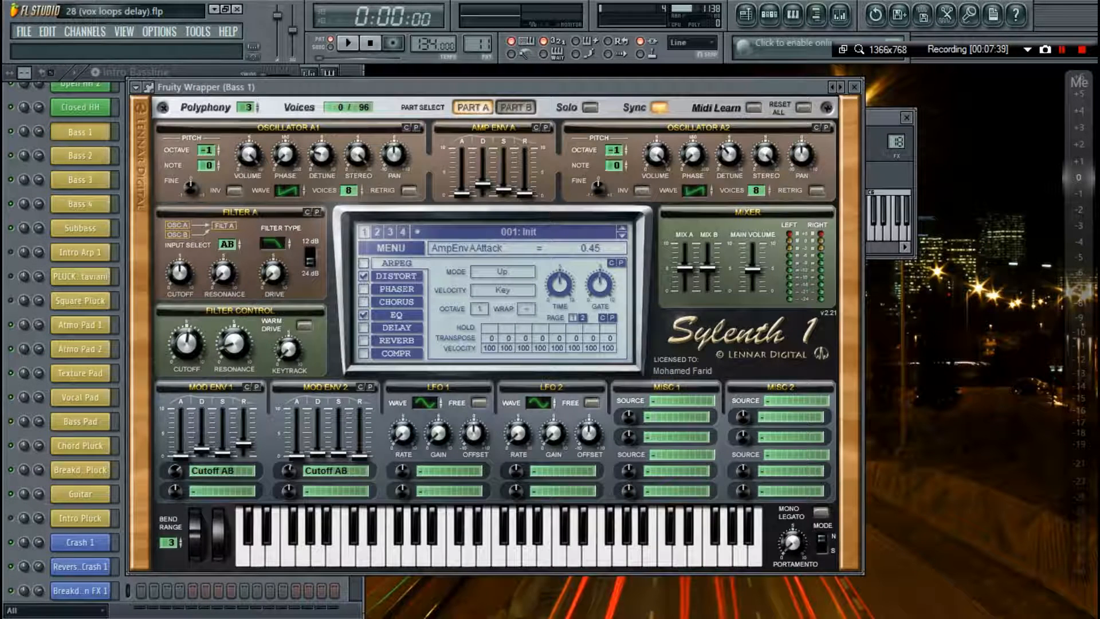
pyautogui.click(906, 118)
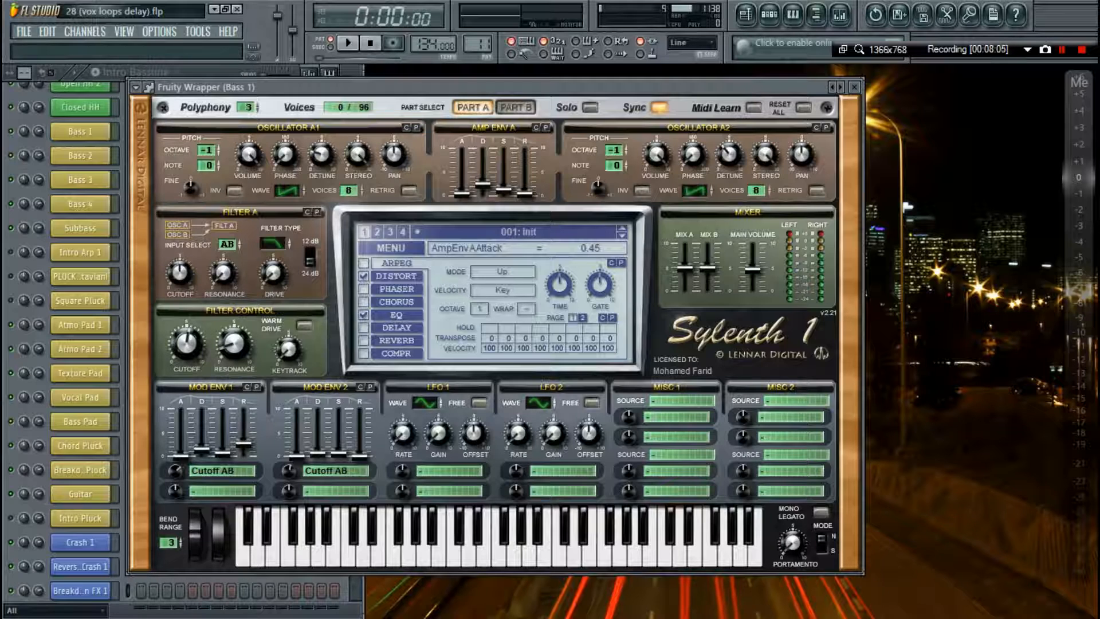
pyautogui.press('Escape')
pyautogui.click(80, 132)
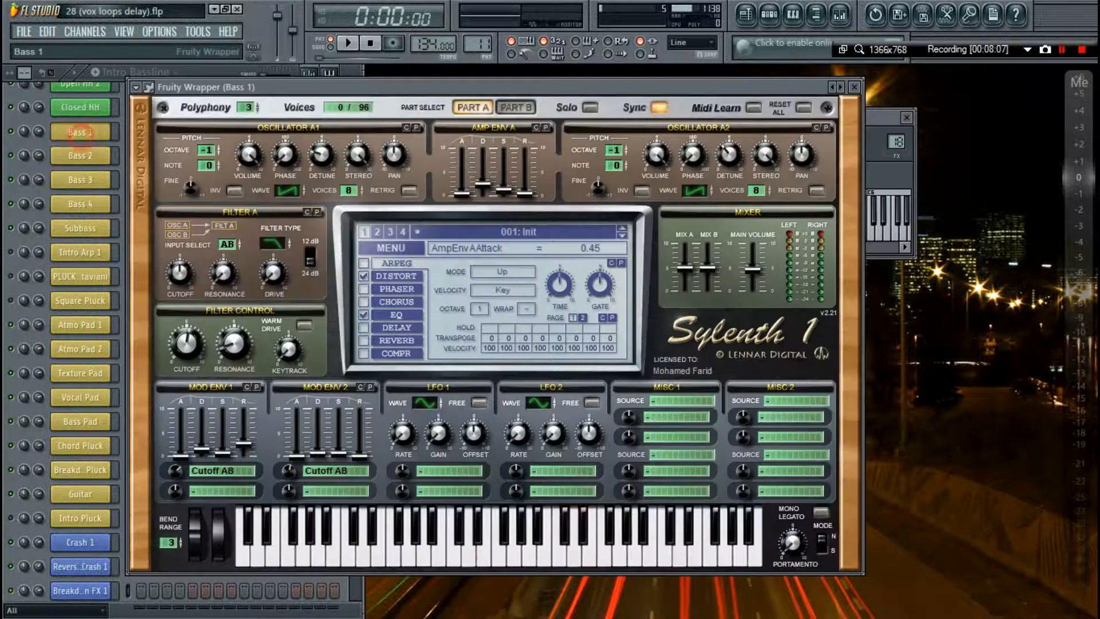
pyautogui.click(80, 179)
pyautogui.press('Escape')
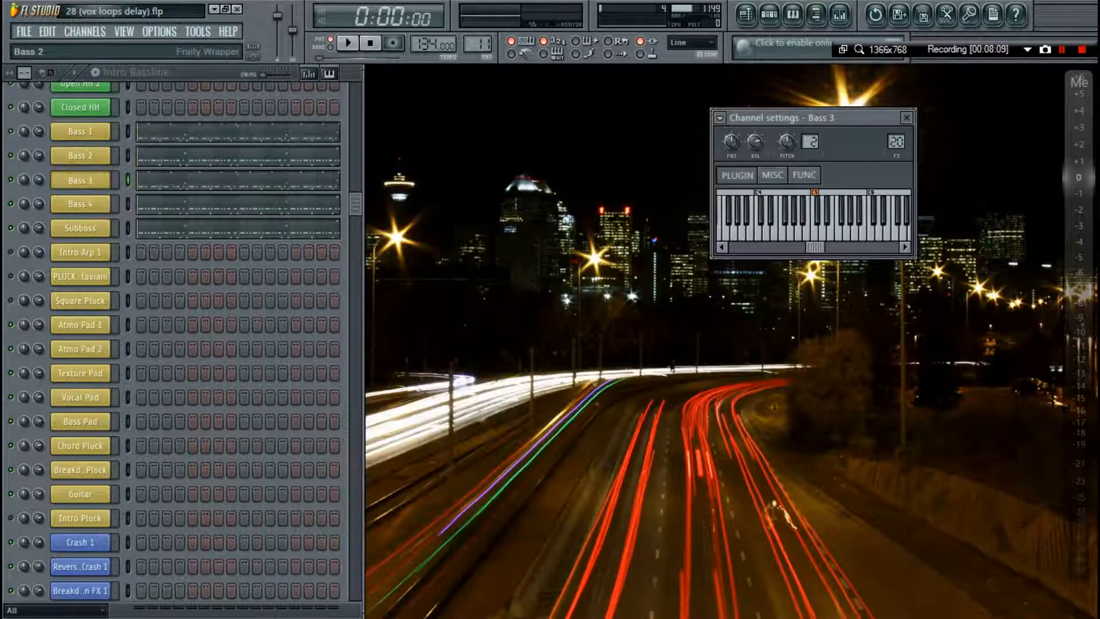
pyautogui.press('Escape')
# Inspect the stereo amount of oscillator A1 in the Bass 1 synth, and close the instrument.
pyautogui.click(80, 131)
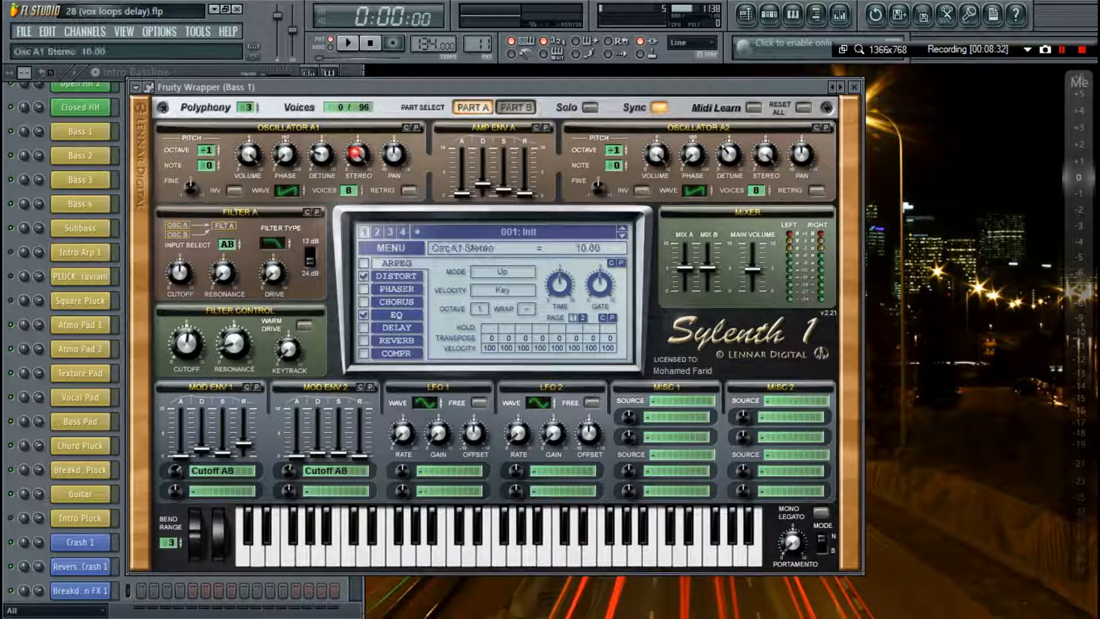
pyautogui.moveTo(358, 153); pyautogui.dragTo(357, 155)
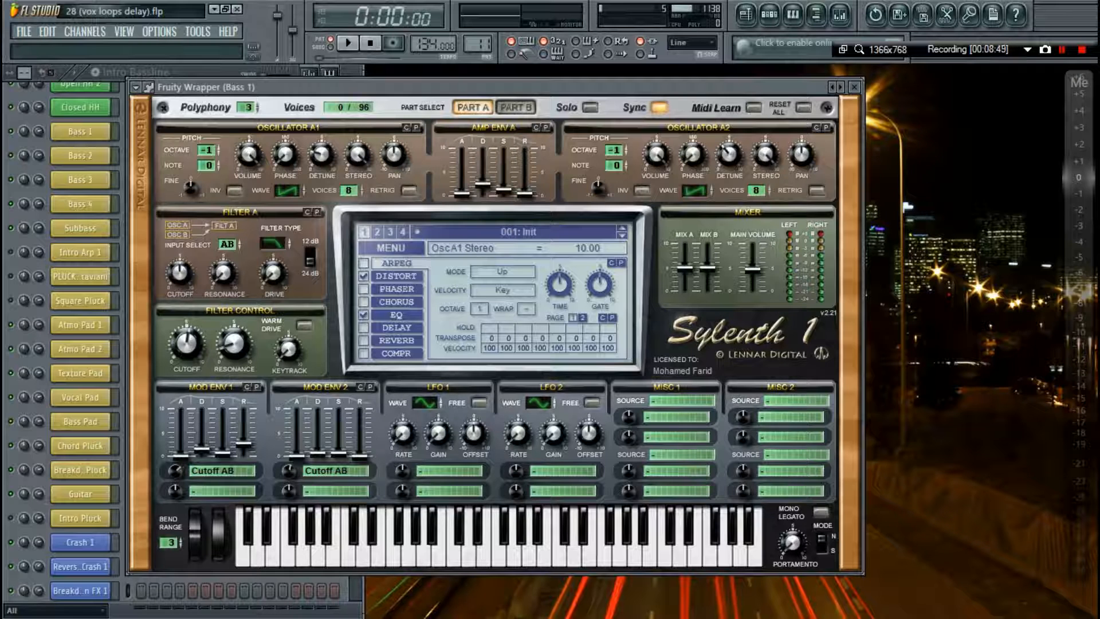
pyautogui.press('Escape')
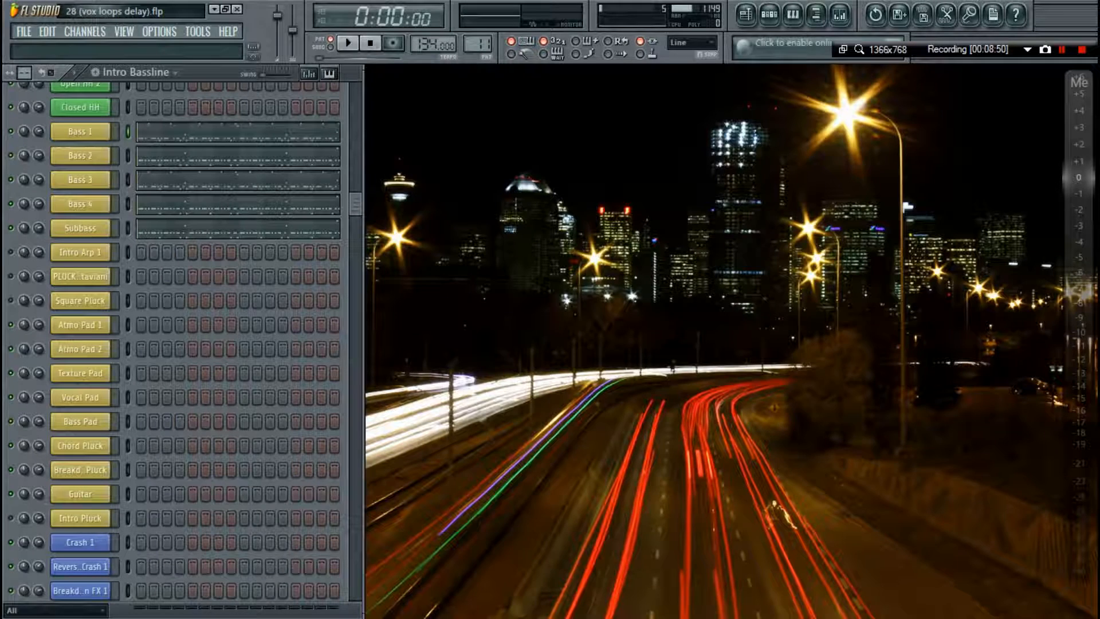
# Bring the mixer back and review its tracks from Bass 1 back to the Kick.
pyautogui.scroll(6, 244, 299)
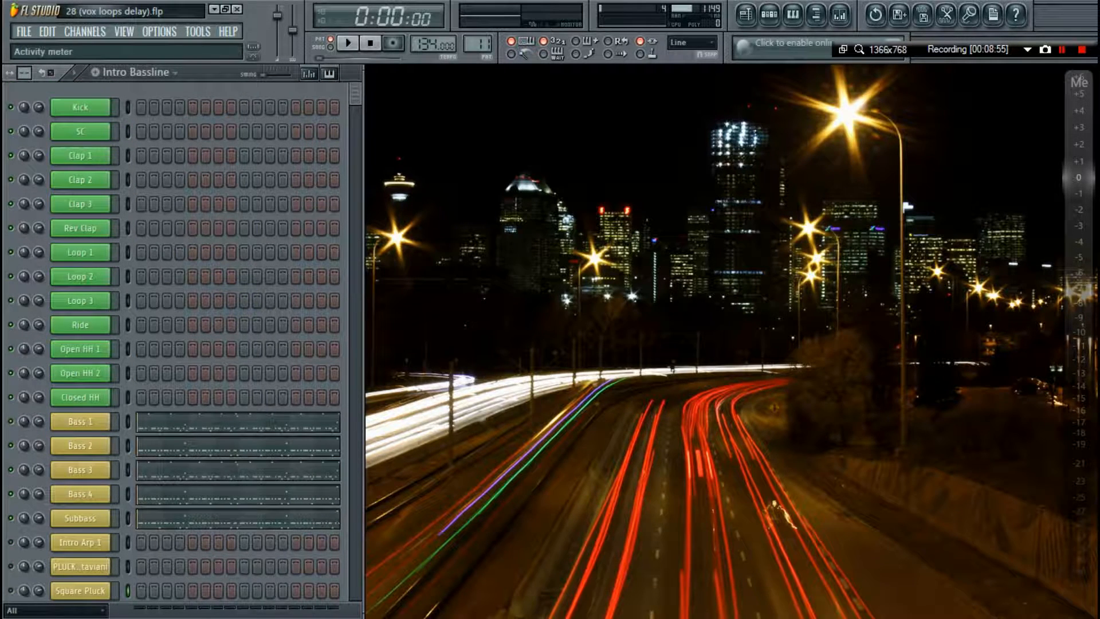
pyautogui.press('F9')
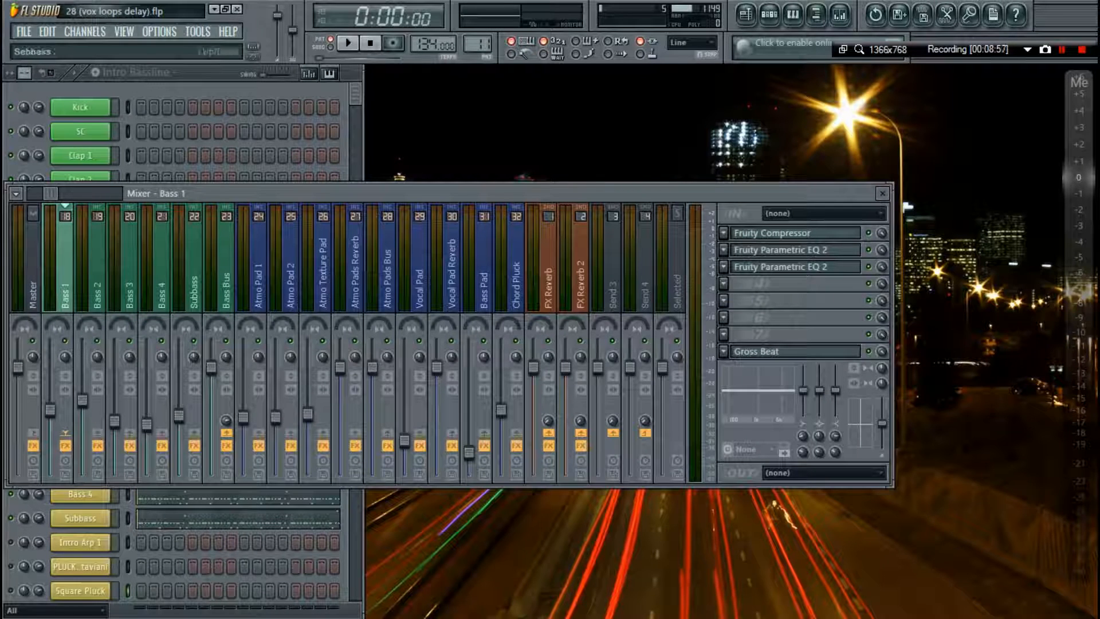
pyautogui.scroll(6, 321, 260)
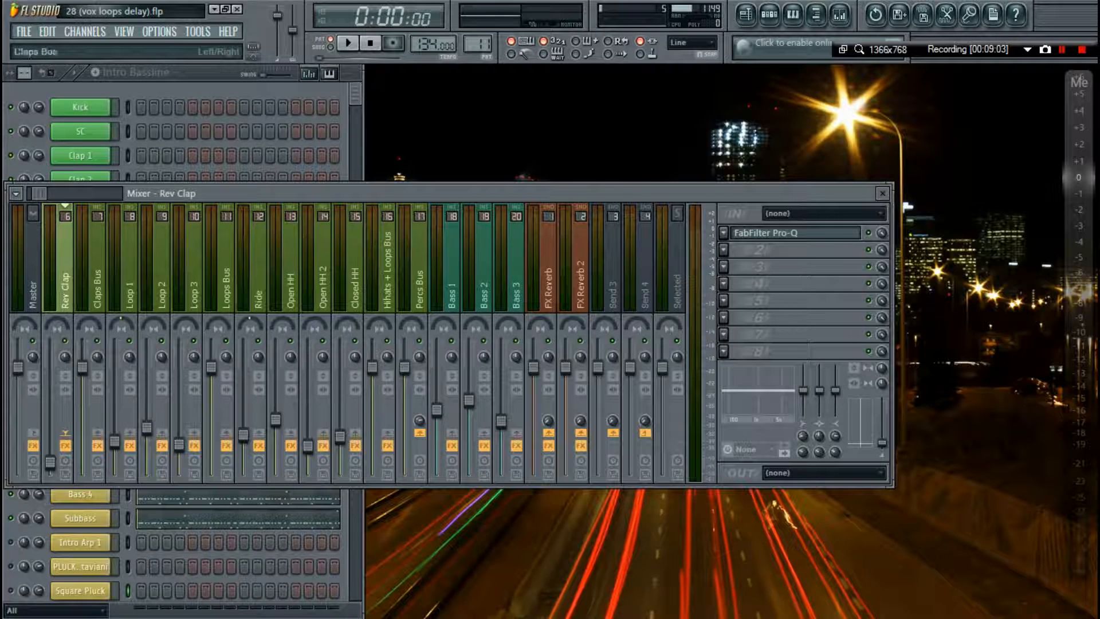
pyautogui.scroll(1, 26, 254)
pyautogui.click(27, 254)
pyautogui.scroll(-1, 27, 254)
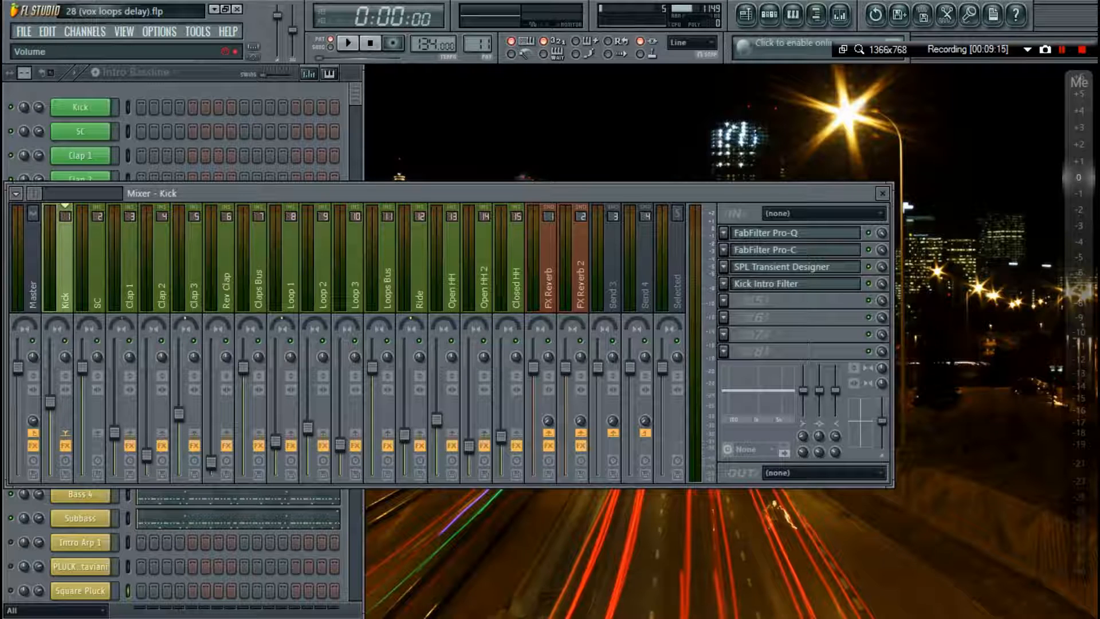
# Inspect the width setting of the TP BassLane effect on the Master track, close it, and select the Kick track.
pyautogui.click(32, 257)
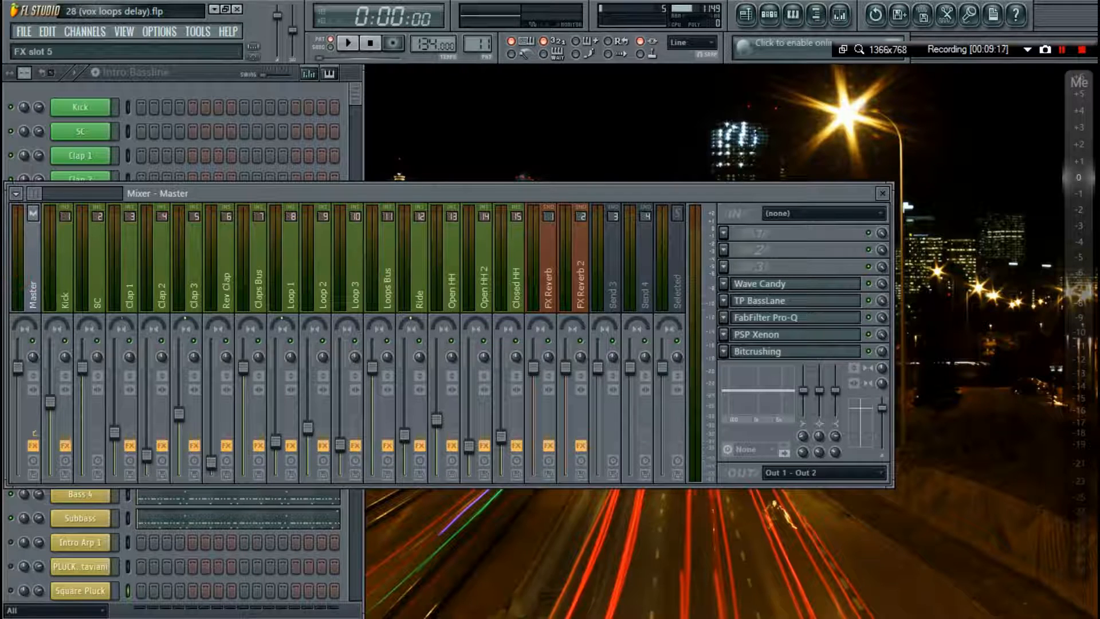
pyautogui.click(773, 301)
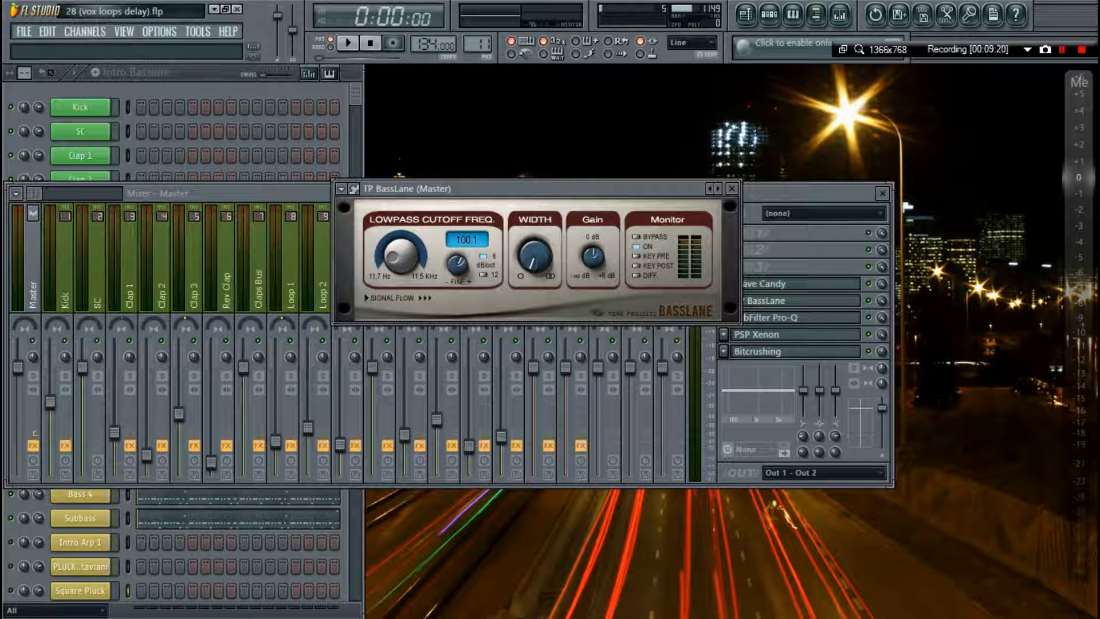
pyautogui.click(731, 189)
pyautogui.click(64, 252)
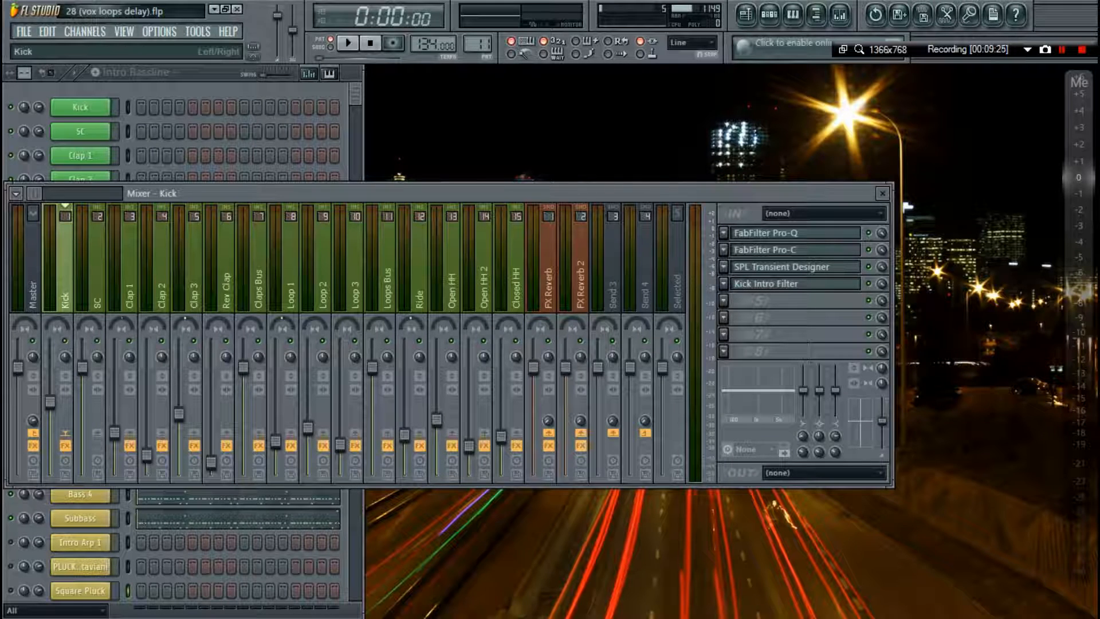
# Inspect the Sonalksis StereoTools width and zero-width frequency settings on the Clap 1 track, and close the effect.
pyautogui.click(130, 265)
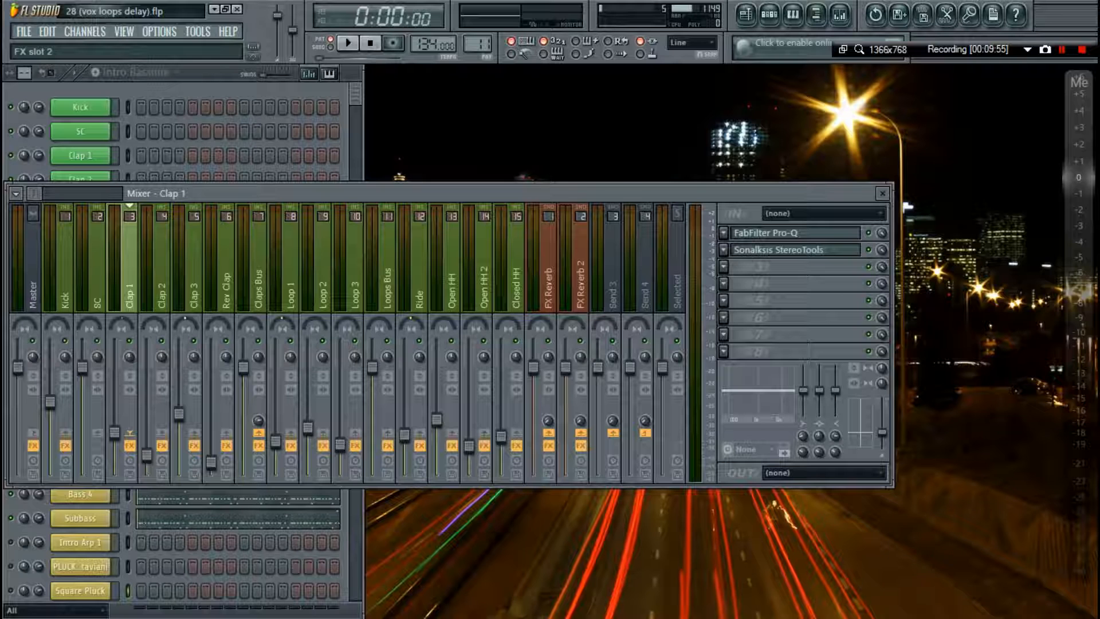
pyautogui.click(796, 250)
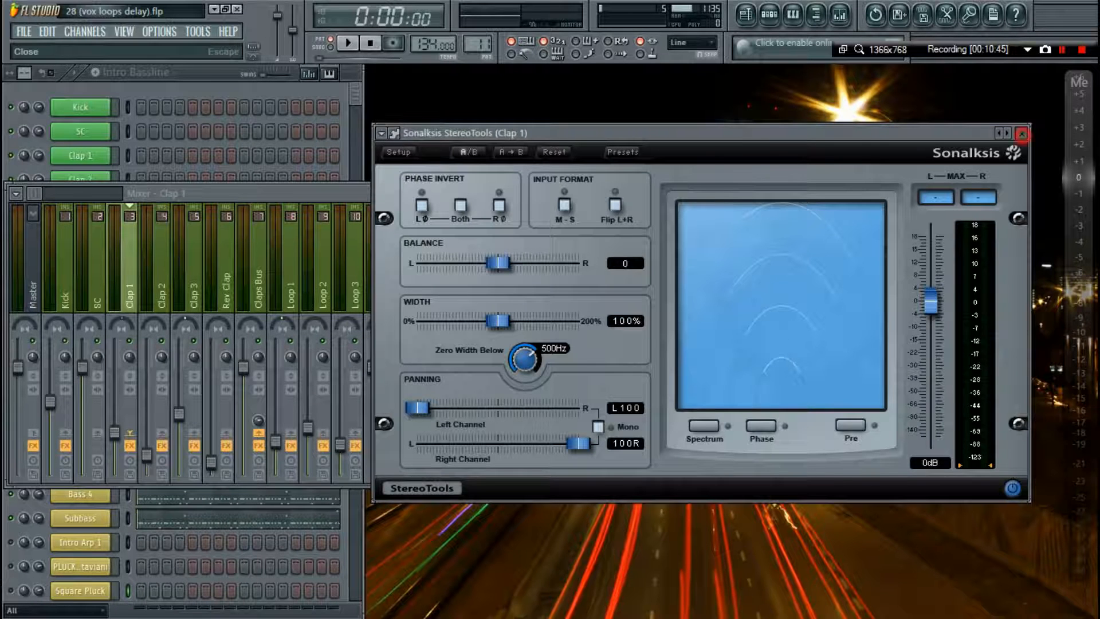
pyautogui.click(1021, 134)
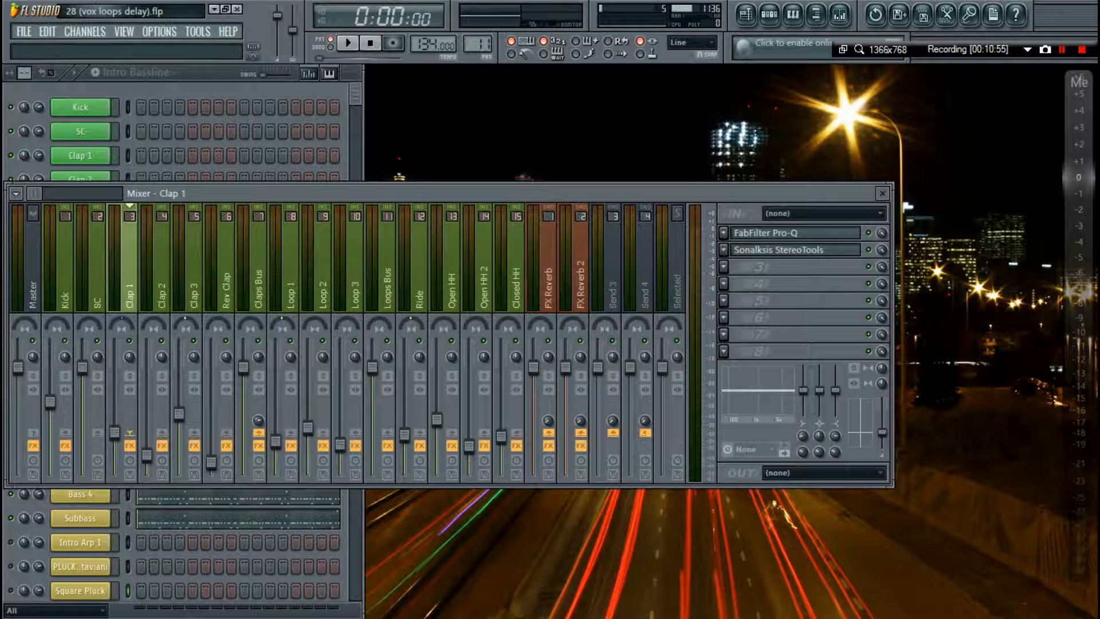
pyautogui.click(835, 250)
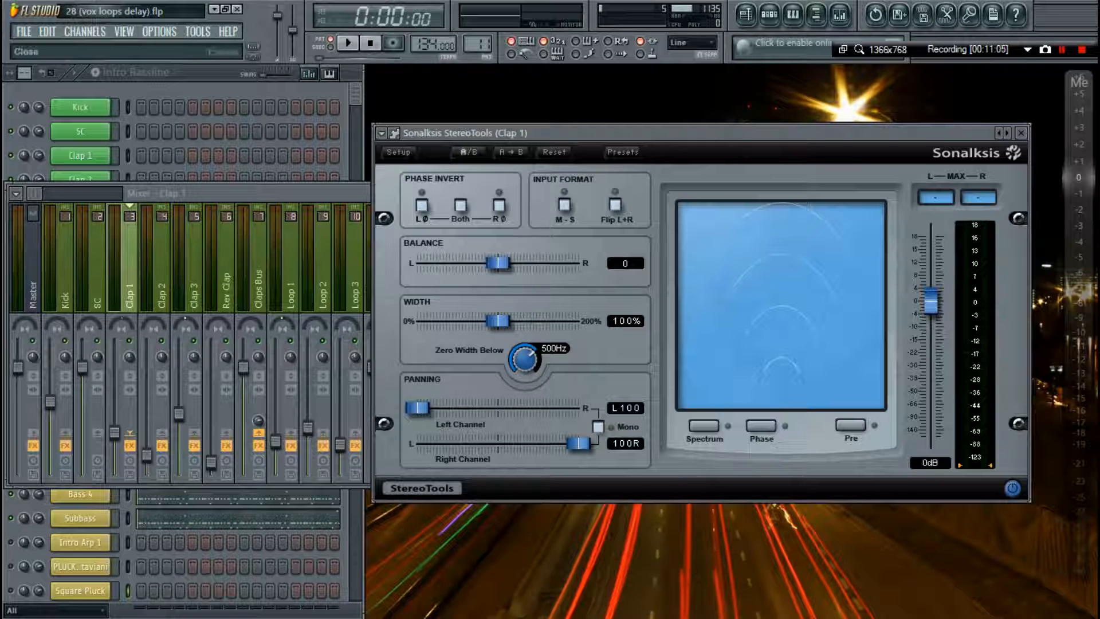
pyautogui.click(1020, 132)
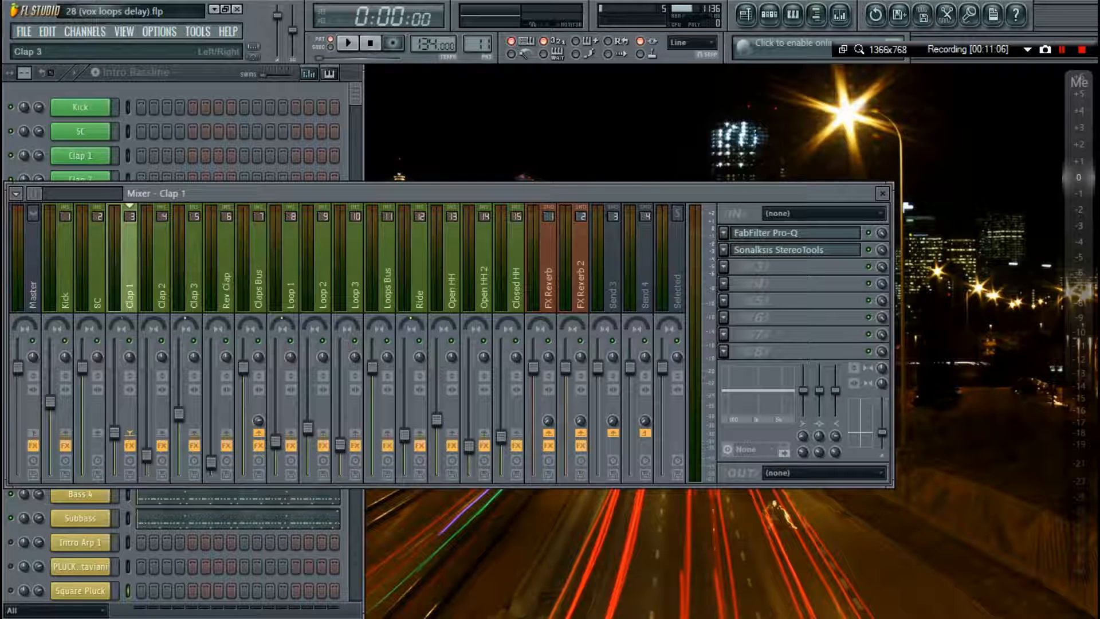
# Check the effects on Clap 2 and Clap 3, inspect the StereoTools width on Loop 2, and close the effect.
pyautogui.click(153, 267)
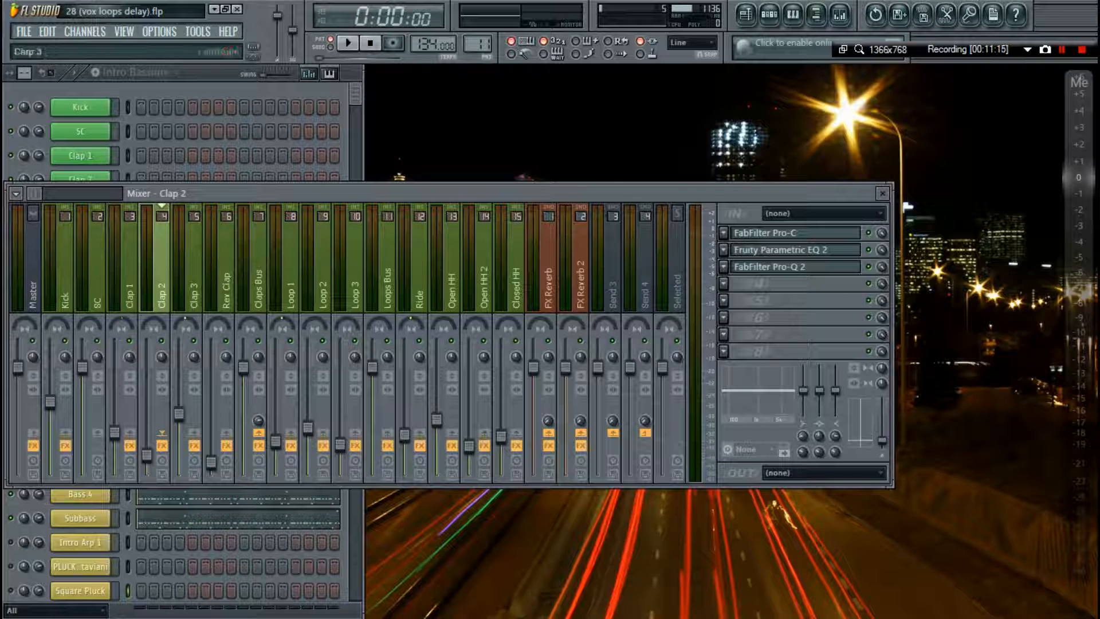
pyautogui.click(181, 267)
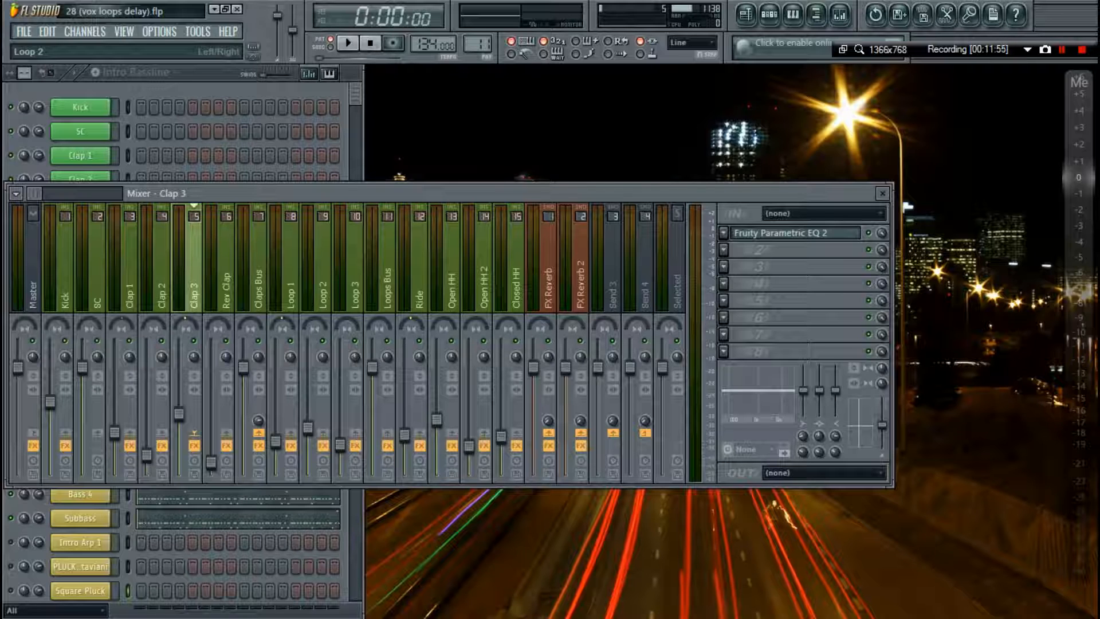
pyautogui.click(320, 273)
pyautogui.click(822, 268)
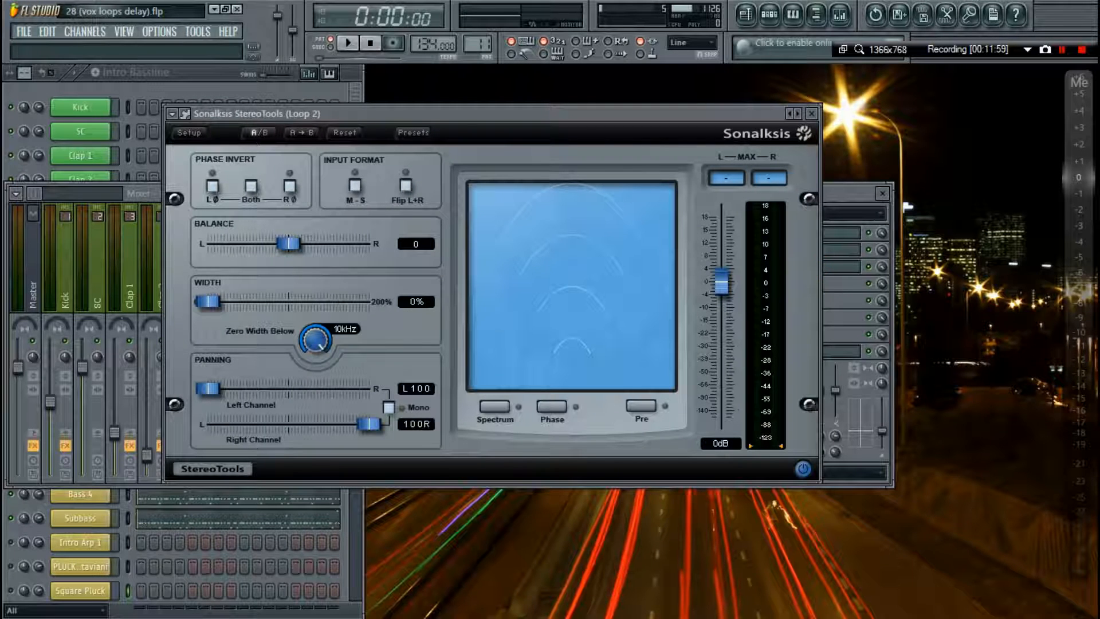
pyautogui.click(811, 114)
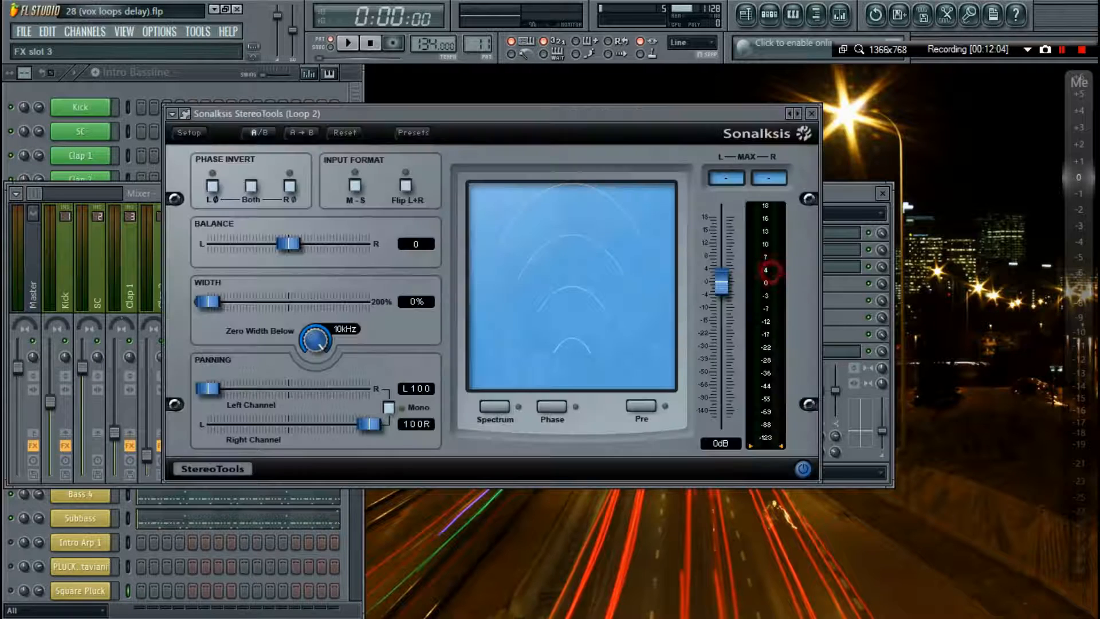
pyautogui.click(822, 267)
pyautogui.click(811, 113)
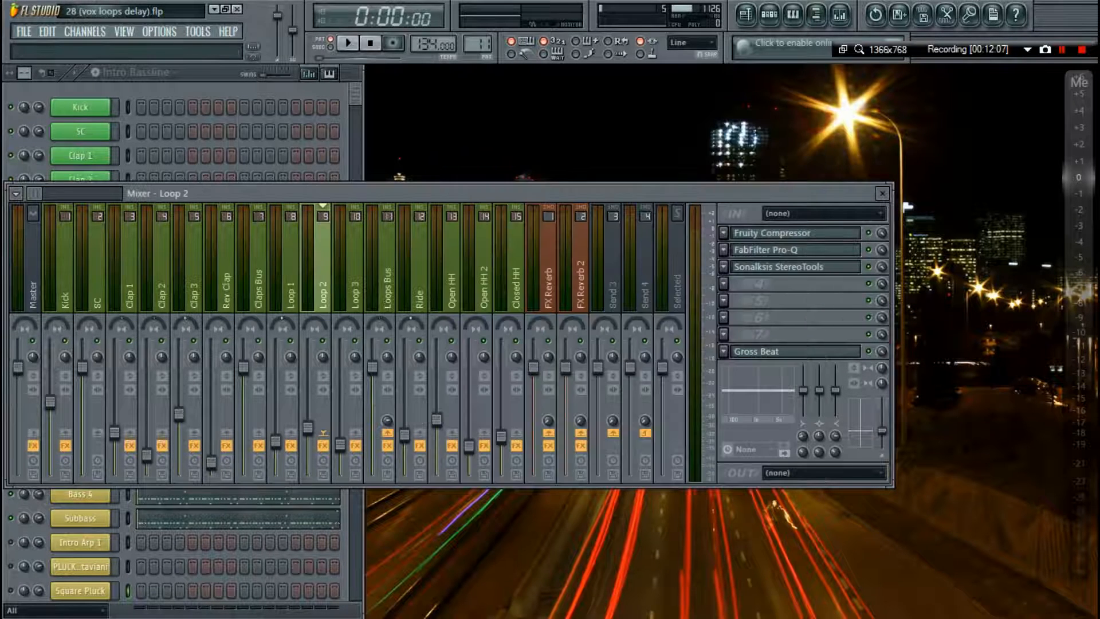
# With the Loop 3 mixer track selected, switch to the Percs pattern, play it briefly, and stop playback.
pyautogui.click(352, 256)
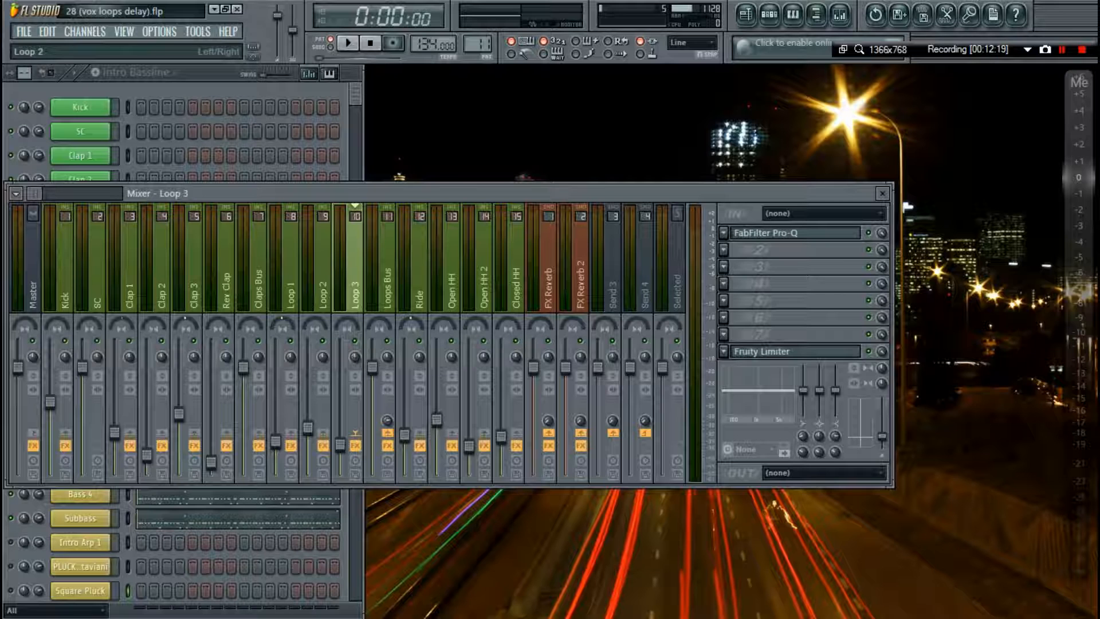
pyautogui.click(478, 45)
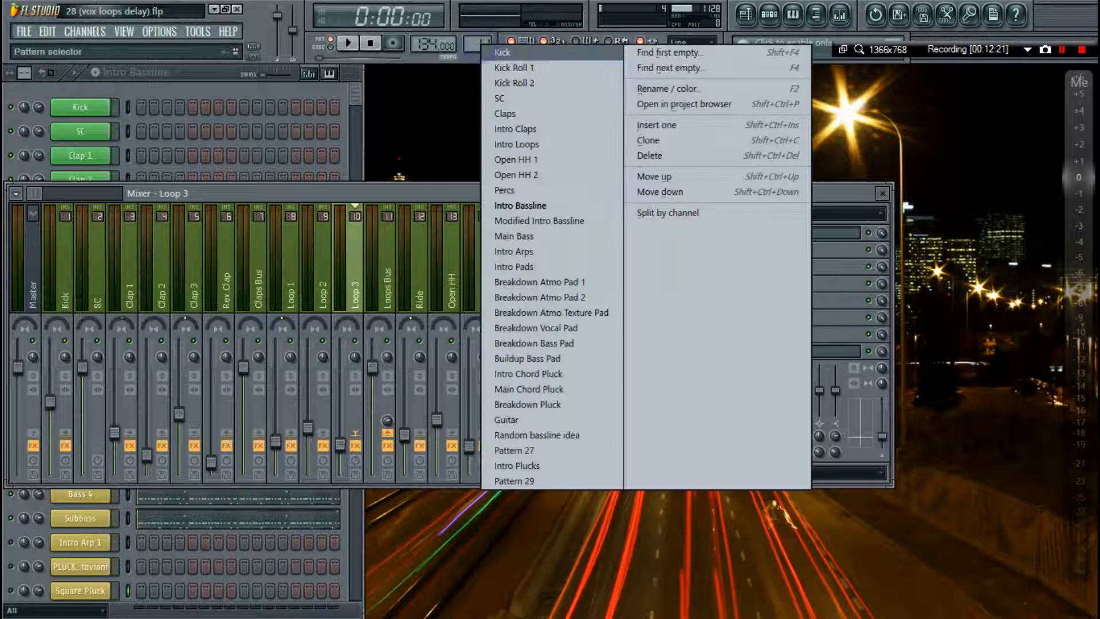
pyautogui.click(522, 189)
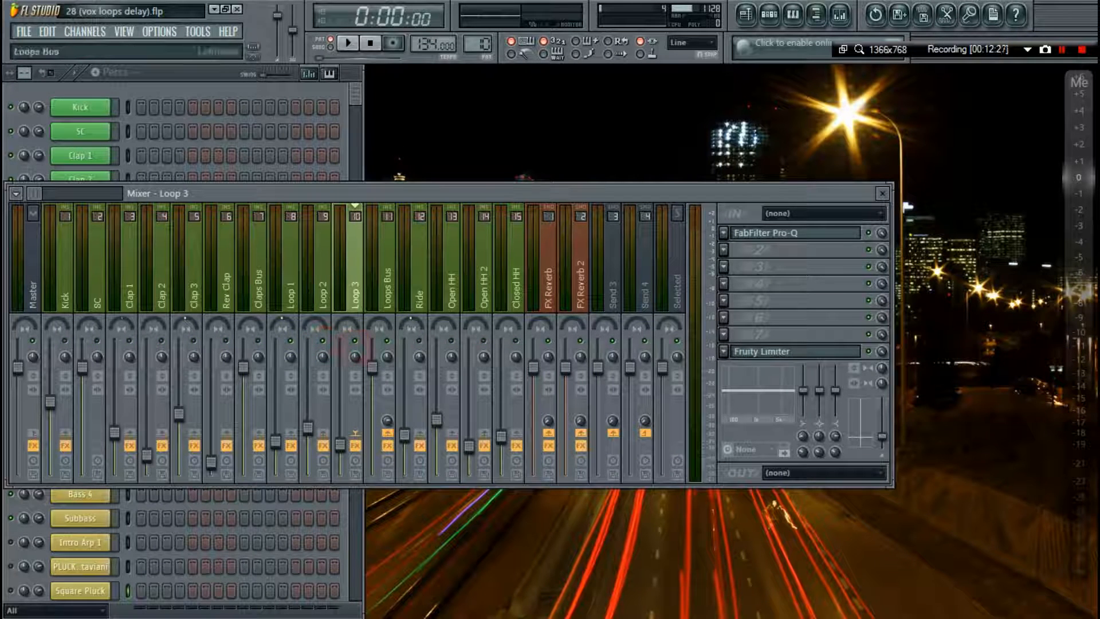
pyautogui.press('space')
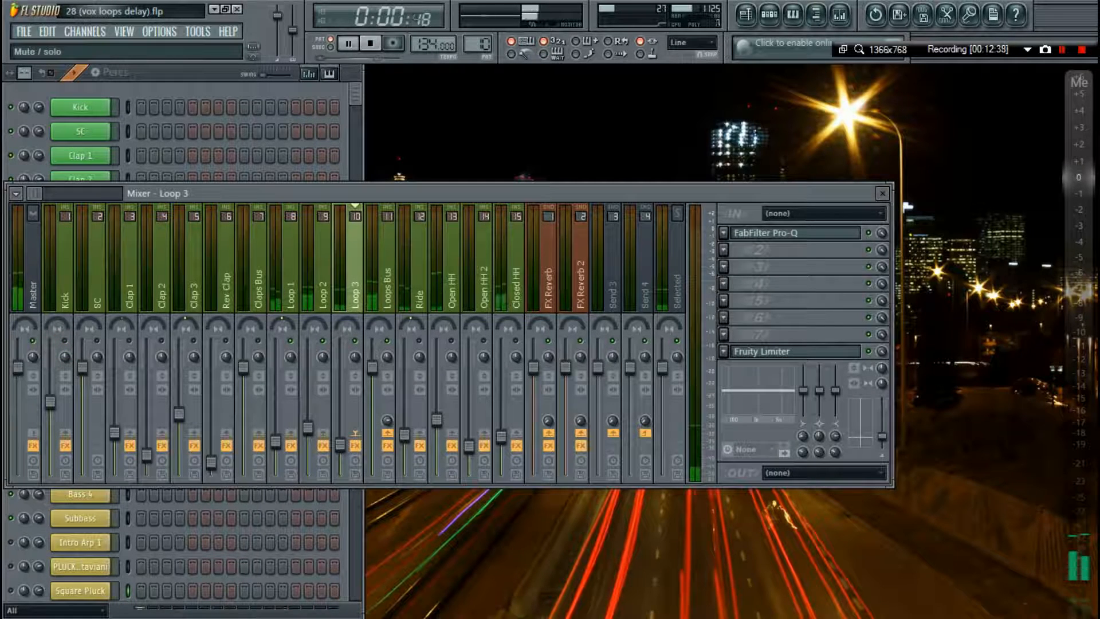
pyautogui.press('space')
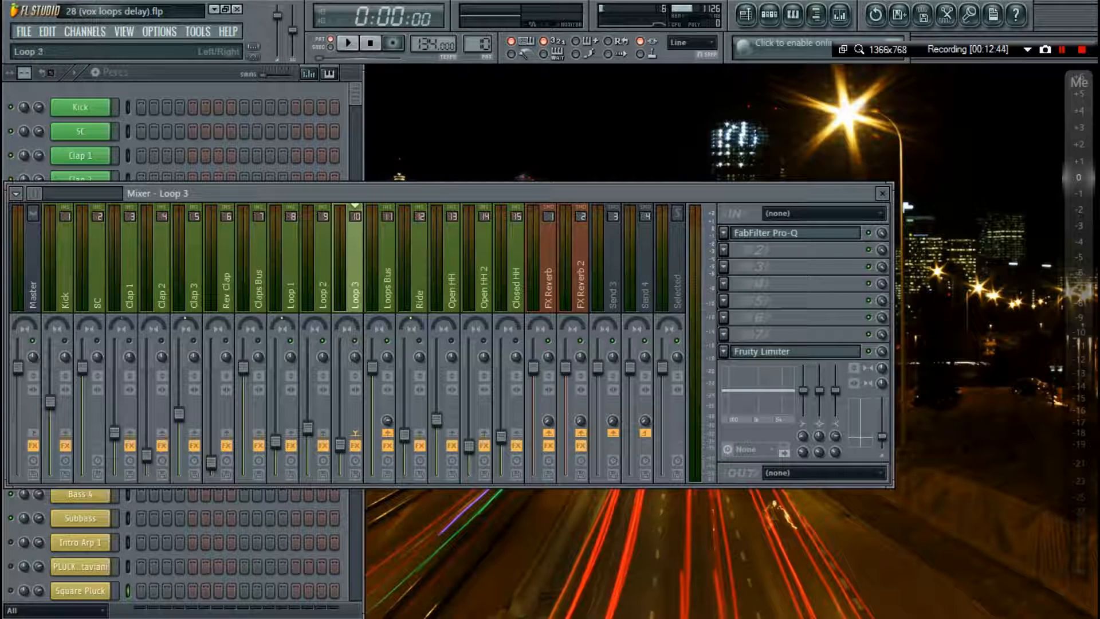
# Look through the mixer from Loops Bus to Bass 1 and back, and check the Open HH track's stereo separation.
pyautogui.click(375, 259)
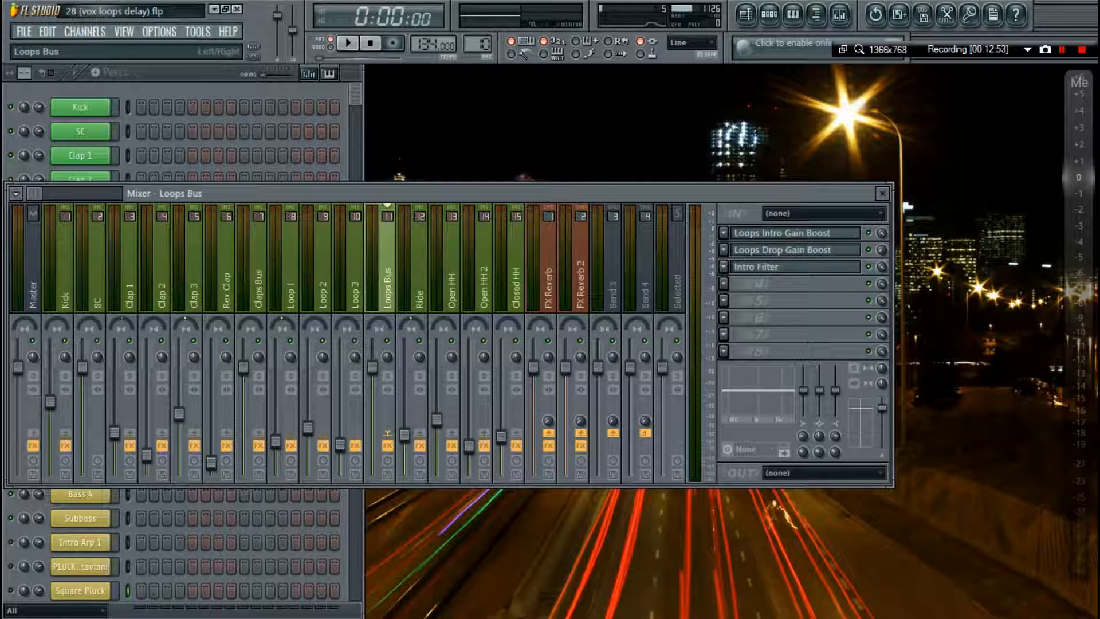
pyautogui.scroll(-7, 444, 270)
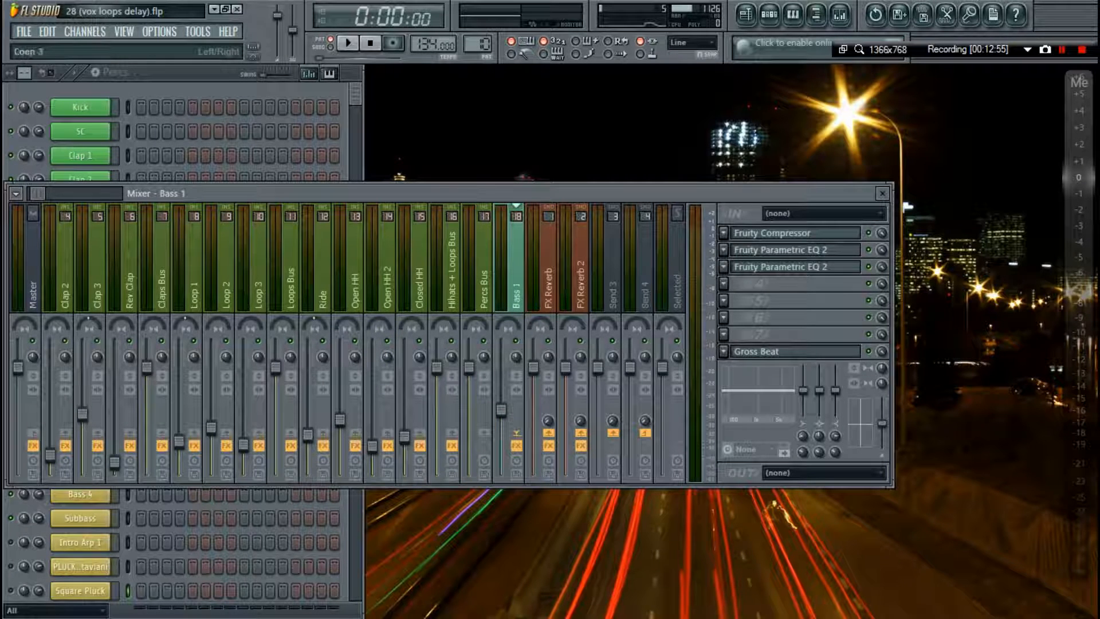
pyautogui.scroll(7, 259, 269)
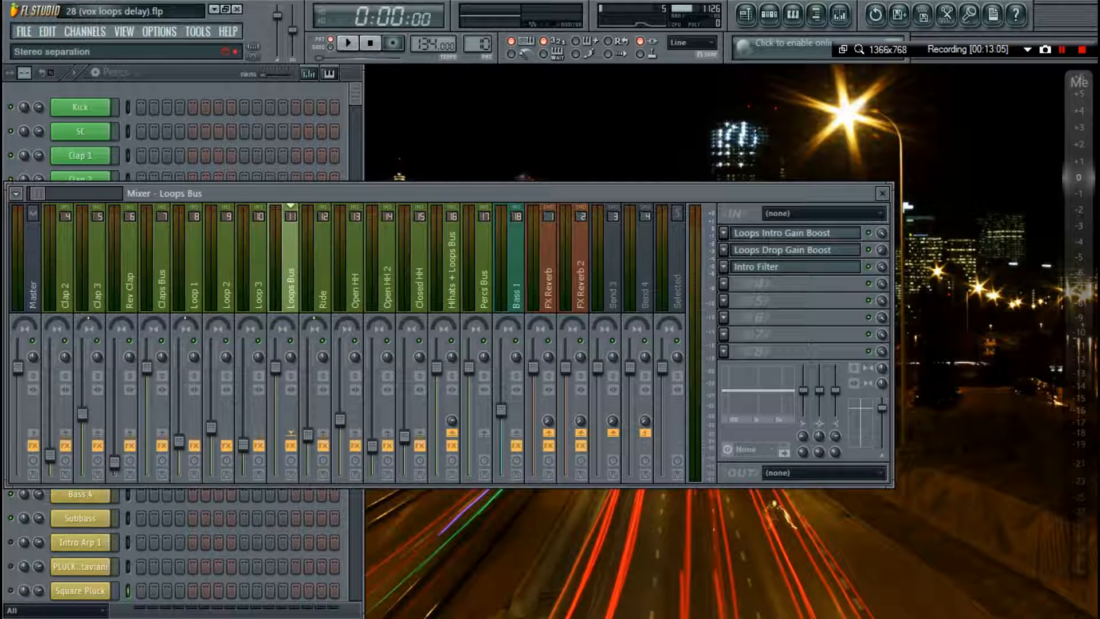
pyautogui.moveTo(355, 357); pyautogui.dragTo(355, 327)
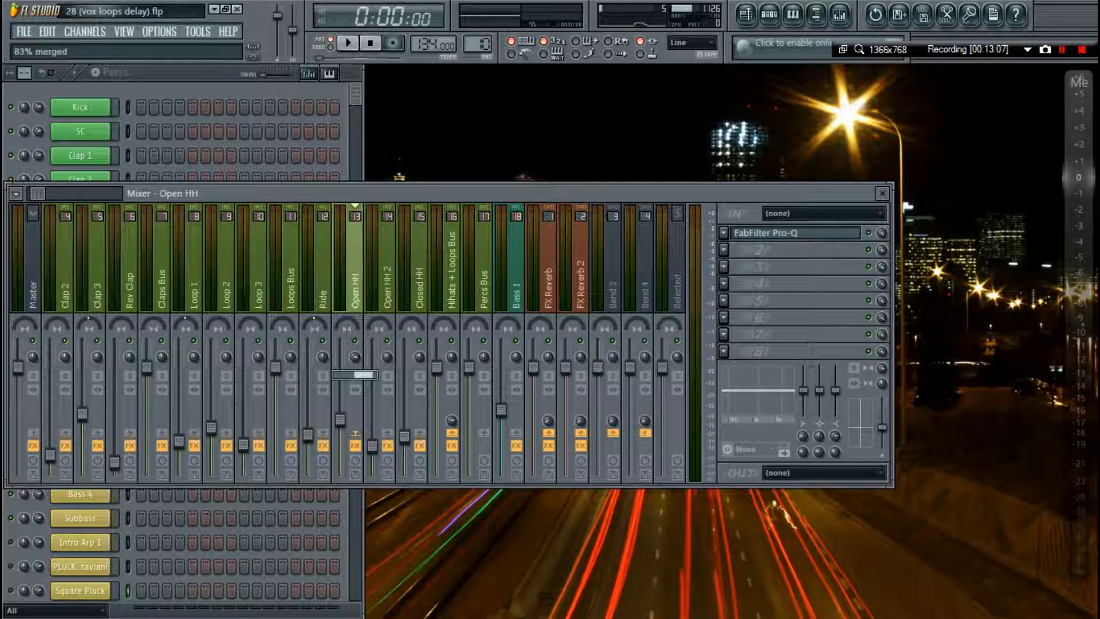
pyautogui.rightClick(356, 357)
pyautogui.click(369, 364)
# Select the channel linked to the Open HH mixer track and audition its sample.
pyautogui.rightClick(351, 287)
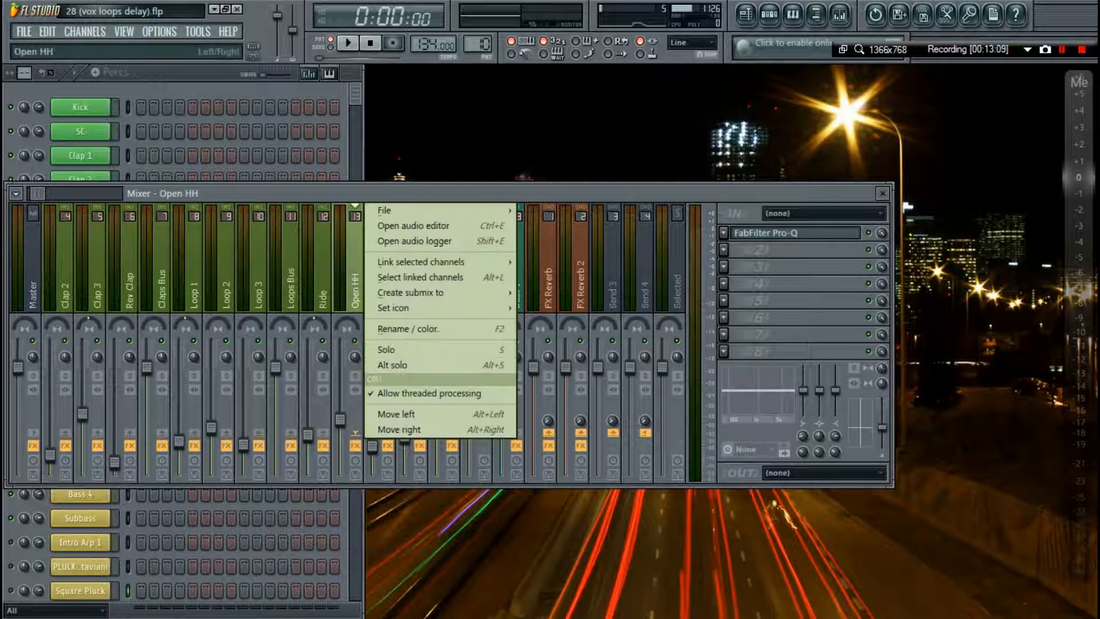
pyautogui.click(394, 277)
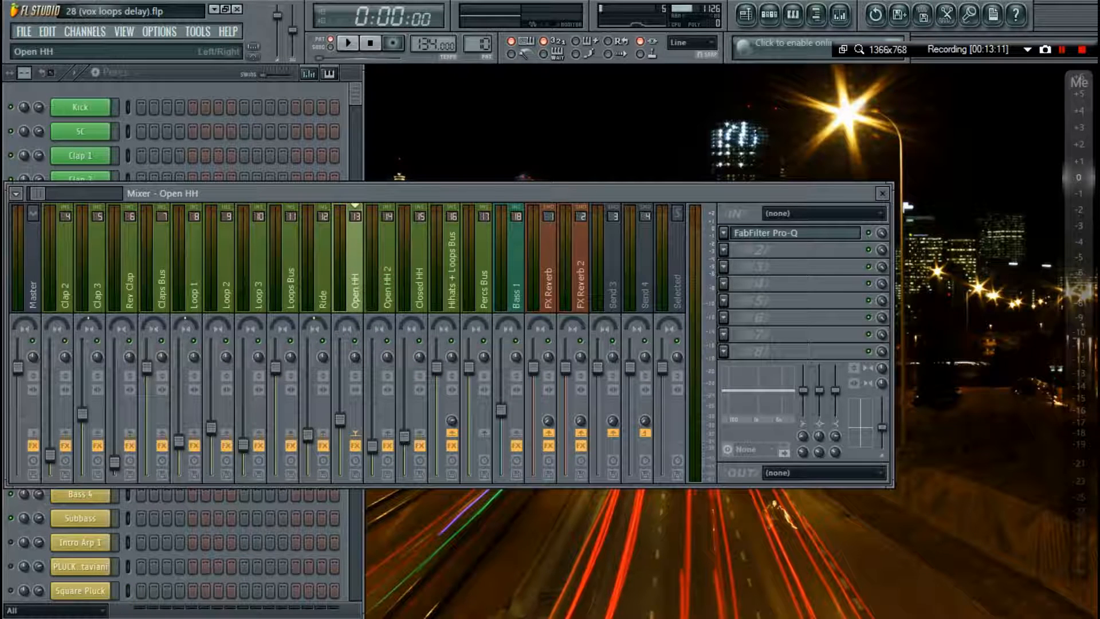
pyautogui.press('z')
pyautogui.press('z')
pyautogui.press('z')
# Inspect the Classic Chorus effect on the Open HH 2 track, and close it.
pyautogui.click(386, 253)
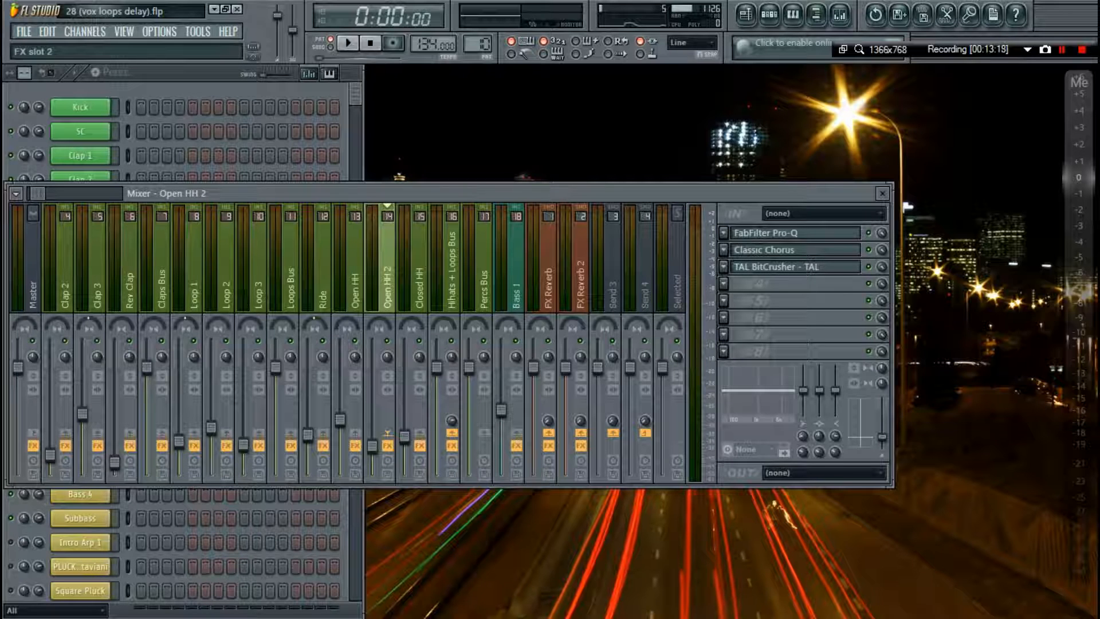
pyautogui.click(790, 250)
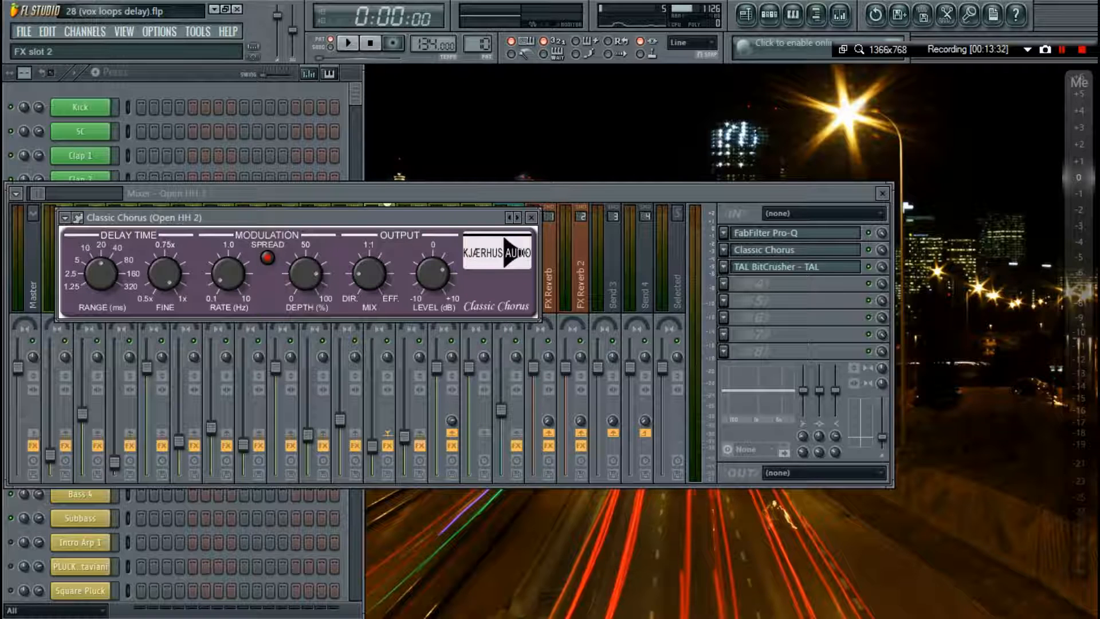
pyautogui.click(531, 217)
# Select the channel linked to the Open HH 2 mixer track and audition its sound.
pyautogui.rightClick(378, 246)
pyautogui.moveTo(443, 293)
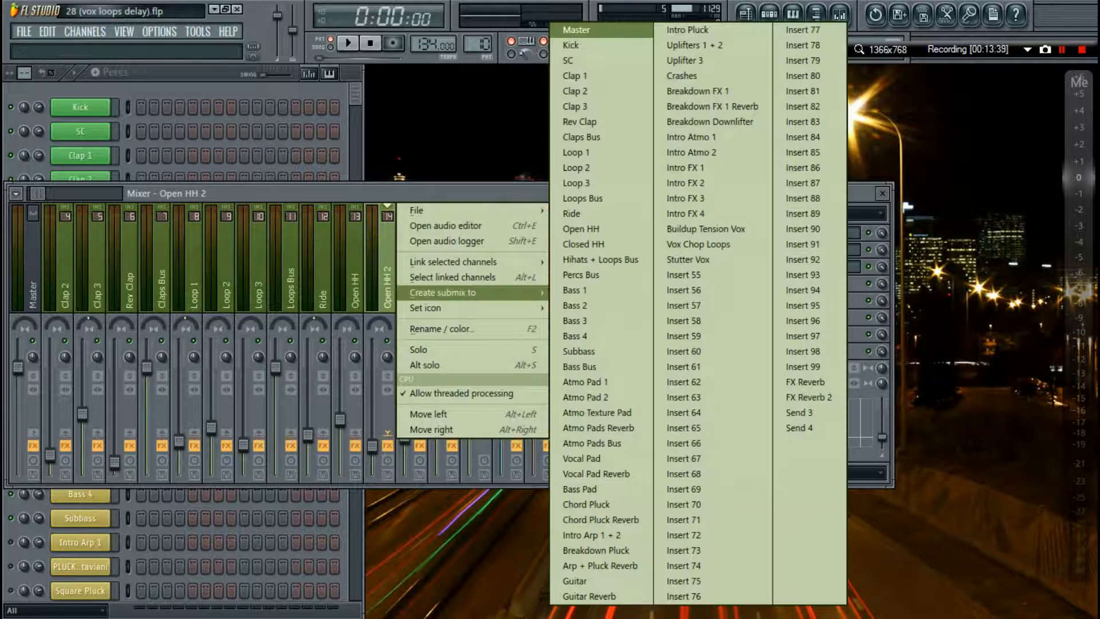
pyautogui.click(459, 276)
pyautogui.press('q')
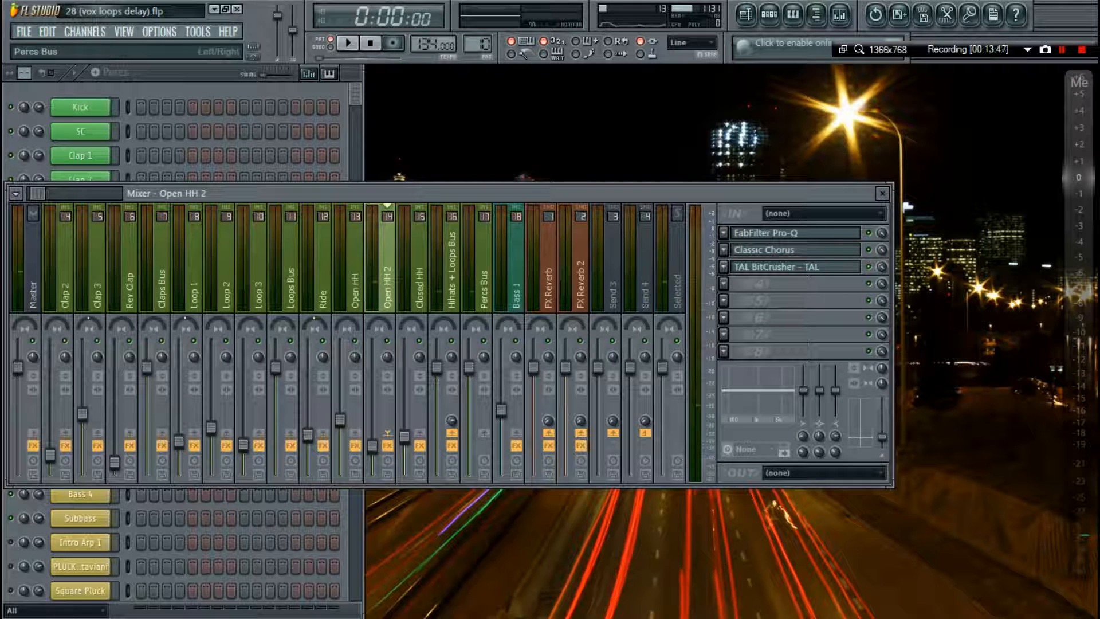
# Select the Closed HH mixer track, hide the mixer, and open the Closed HH channel's notes in the piano roll.
pyautogui.click(411, 272)
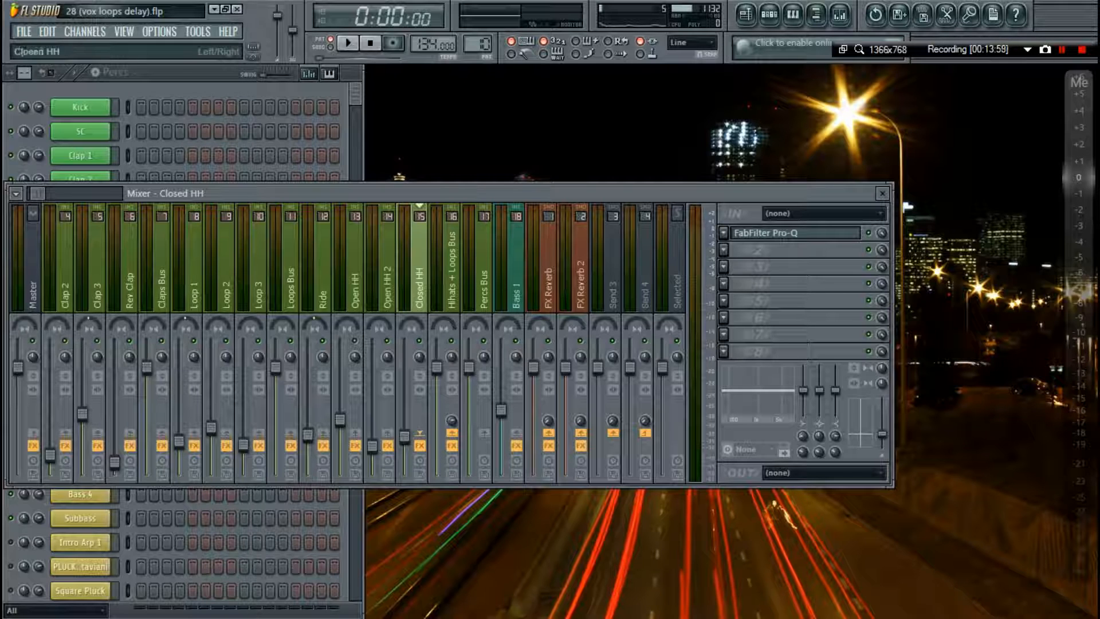
pyautogui.press('F9')
pyautogui.rightClick(487, 42)
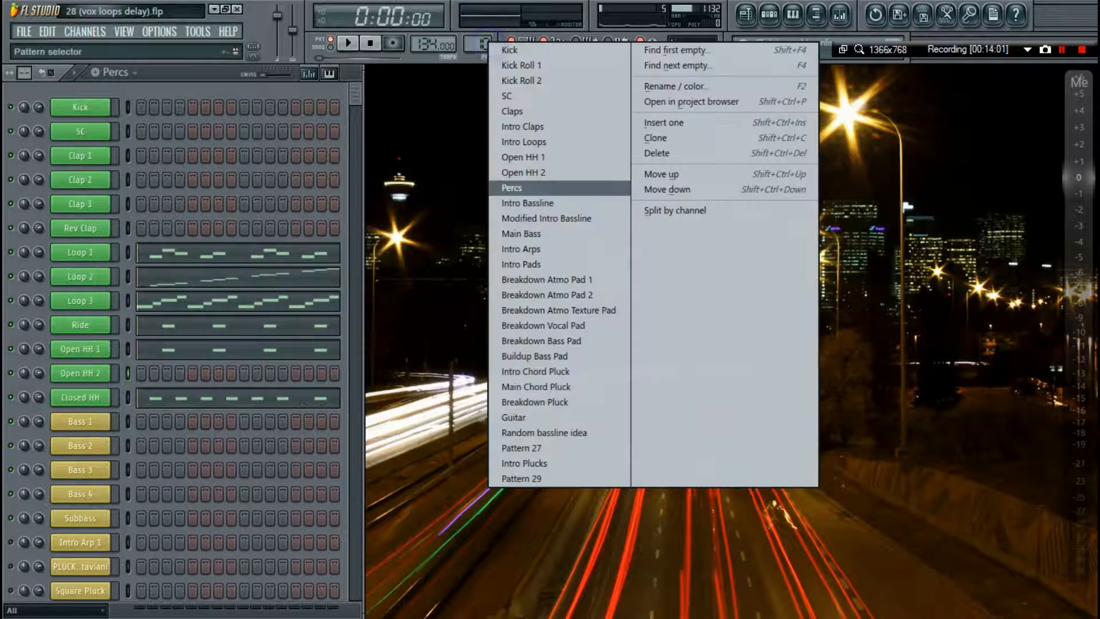
pyautogui.click(155, 252)
pyautogui.click(152, 395)
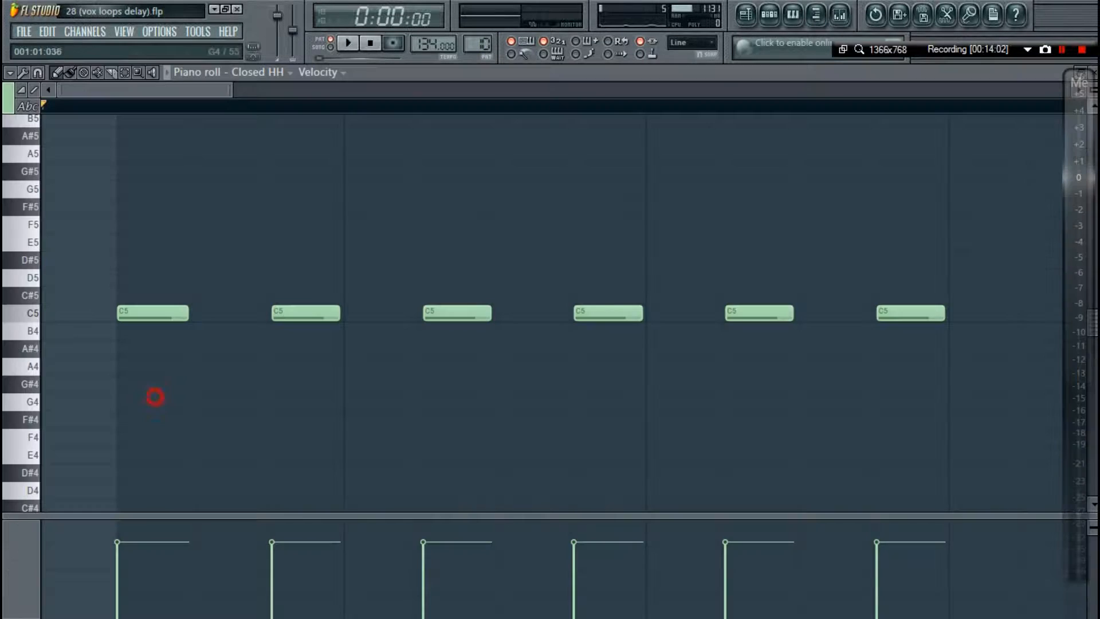
# Show the note pan values of the Closed HH notes, play the pattern, and bring the mixer back.
pyautogui.click(10, 543)
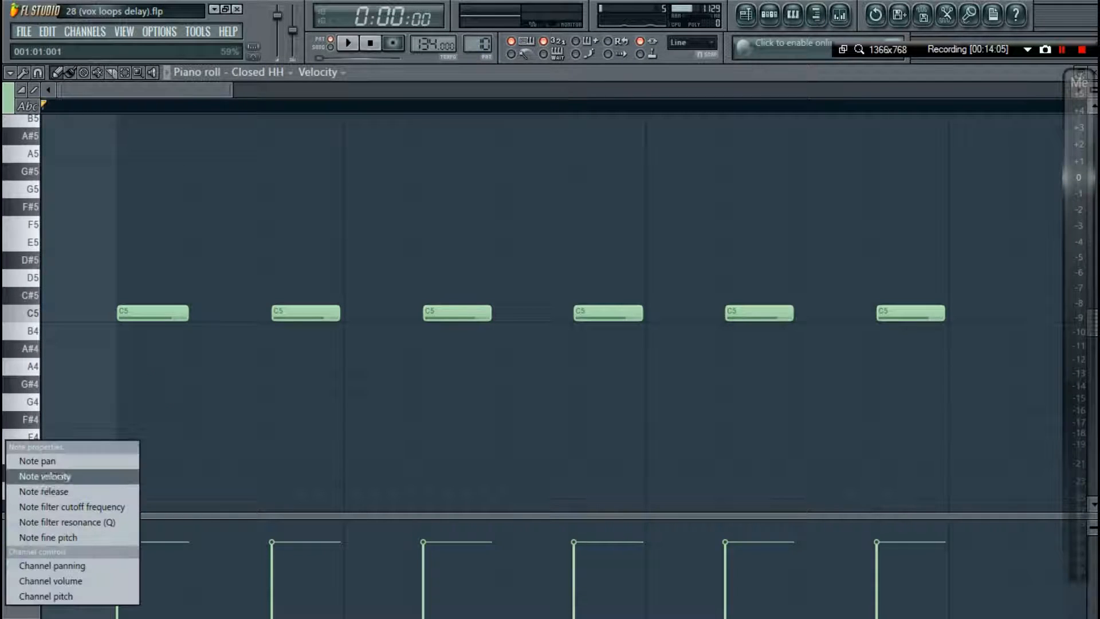
pyautogui.click(37, 461)
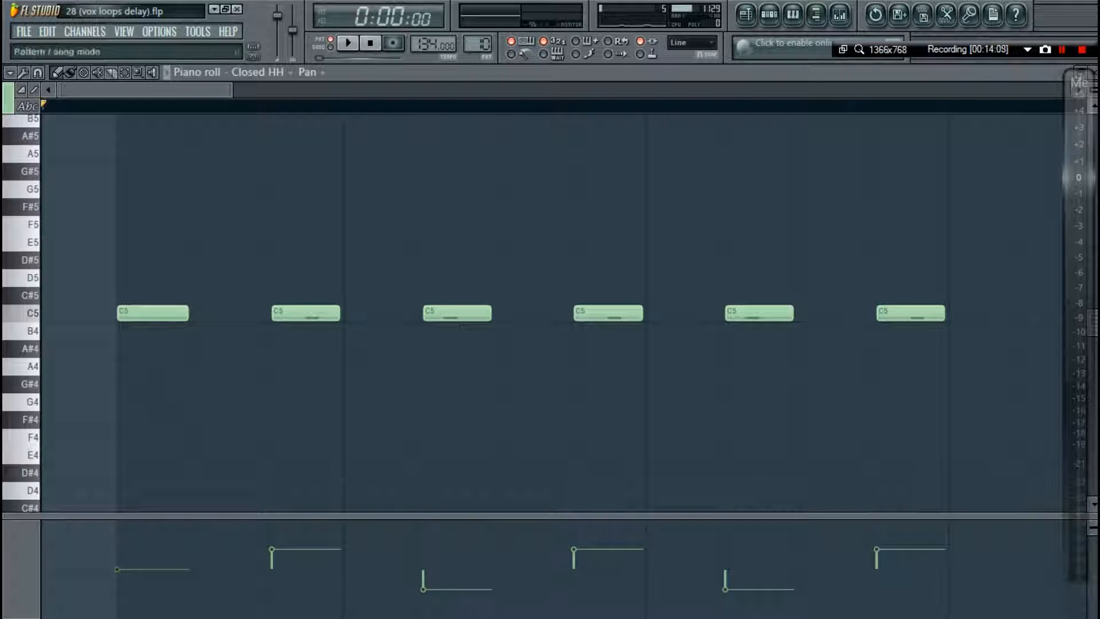
pyautogui.press('space')
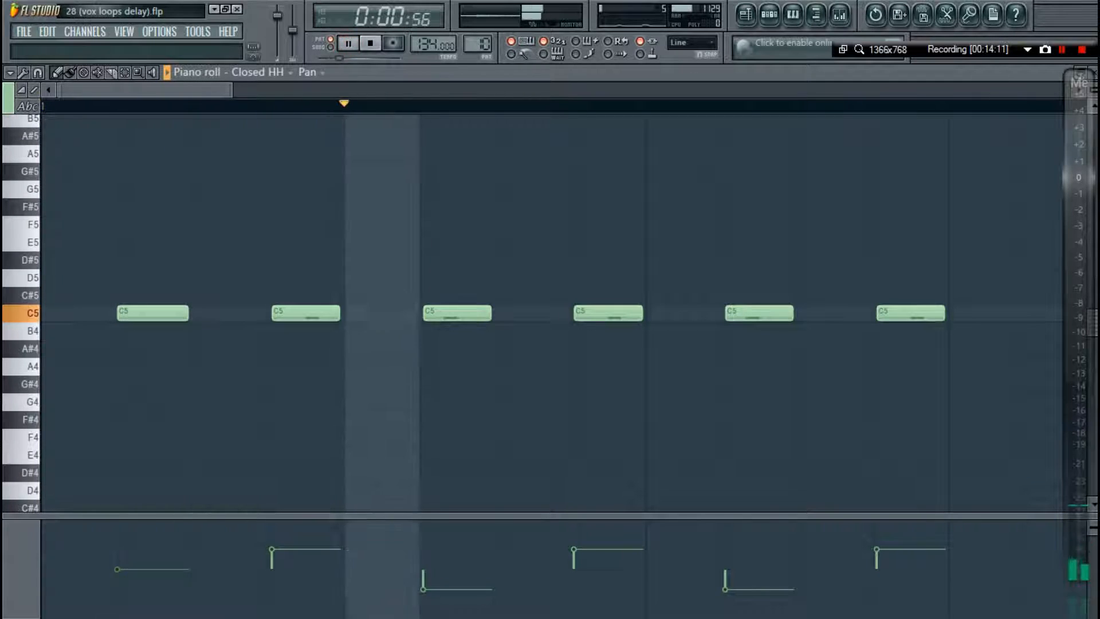
pyautogui.press('F9')
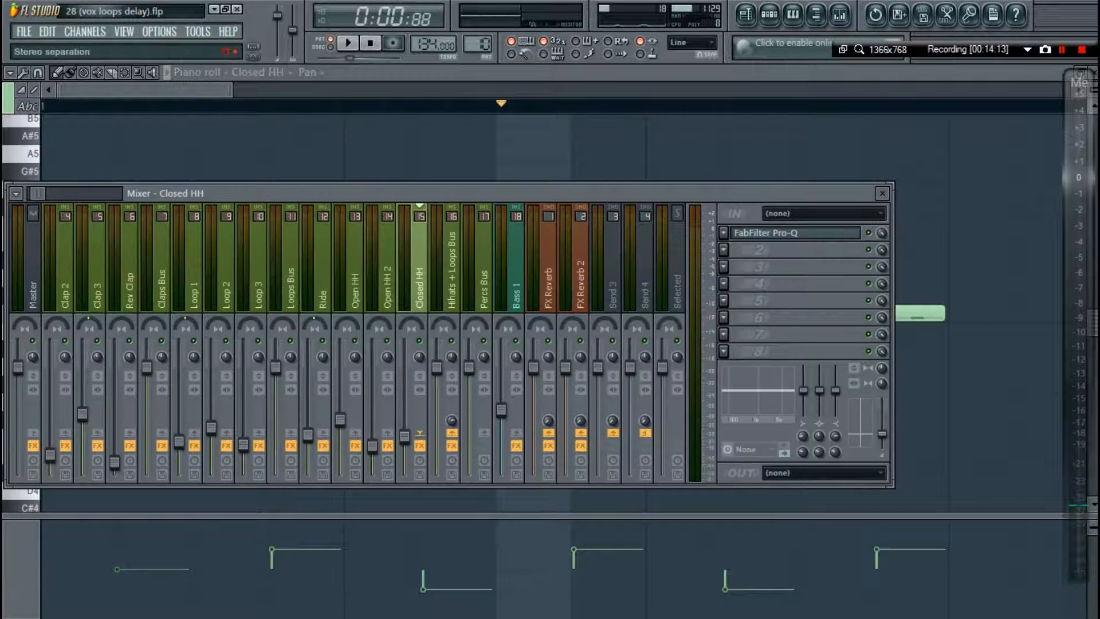
# Play the panned Closed HH notes in the piano roll with the mixer hidden, view the full pattern, and close the piano roll.
pyautogui.press('F9')
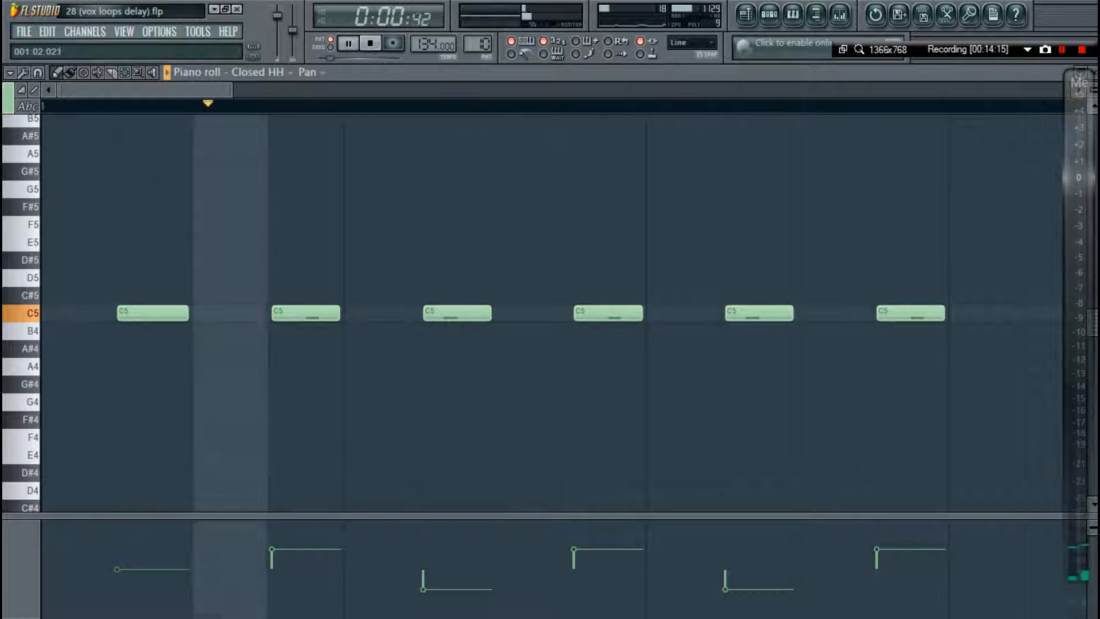
pyautogui.click(367, 44)
pyautogui.press('space')
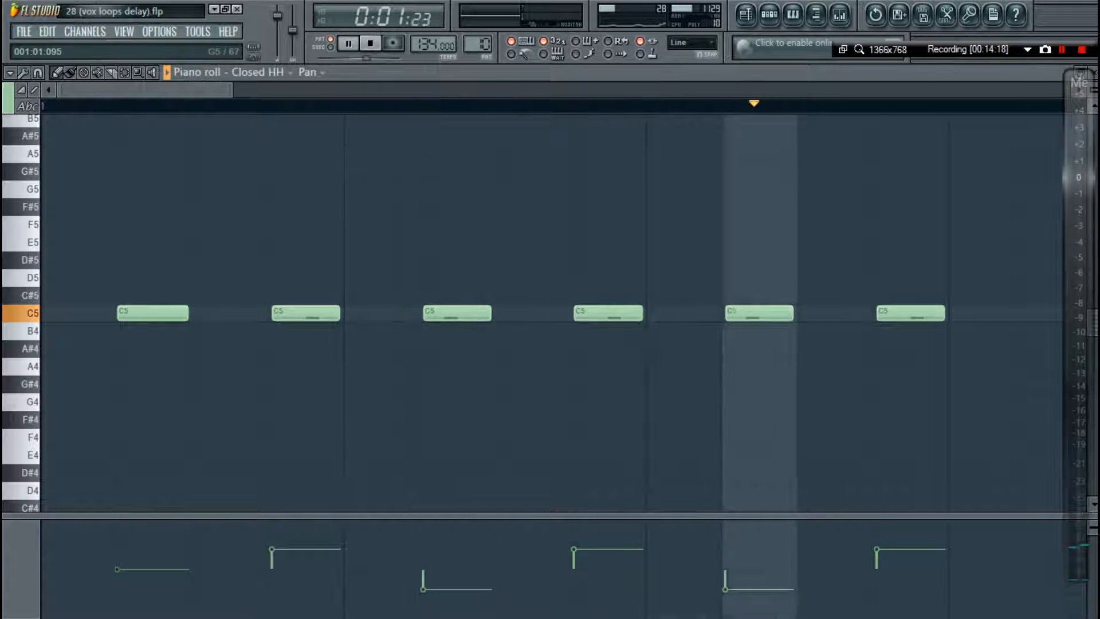
pyautogui.scroll(-2, 123, 106)
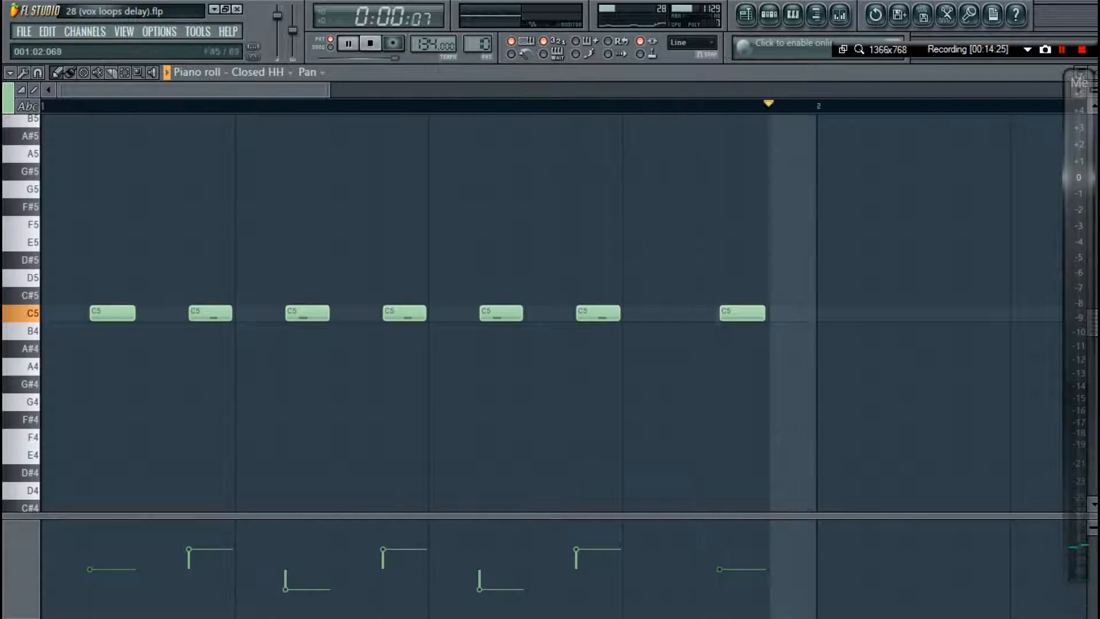
pyautogui.press('Escape')
pyautogui.press('space')
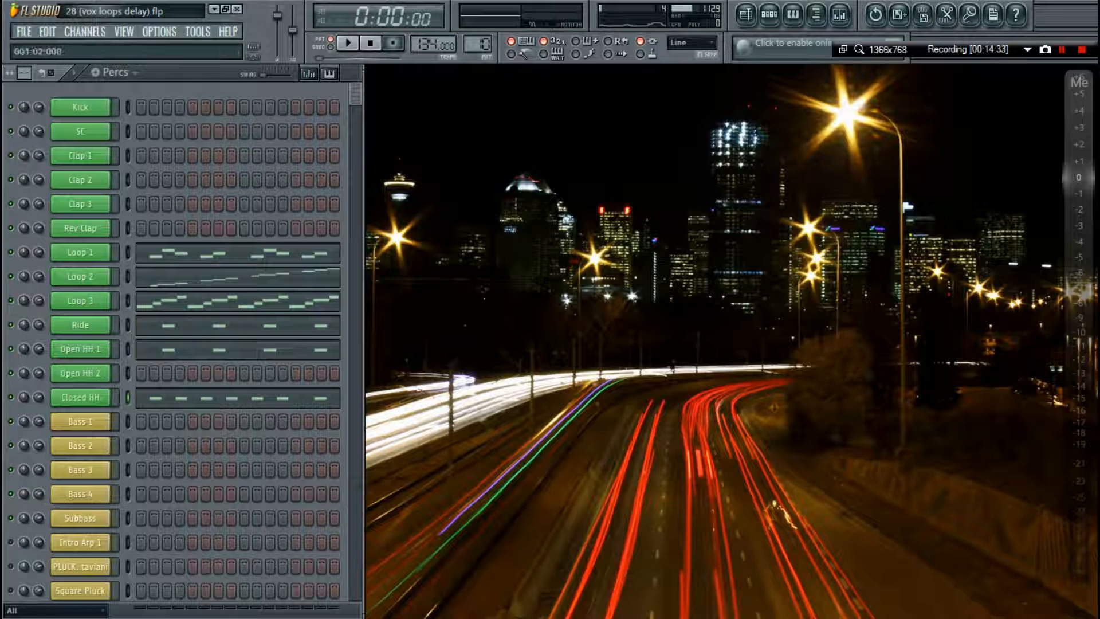
# Show the mixer, play and stop the percussion pattern while watching the track levels, and hide the mixer.
pyautogui.press('F9')
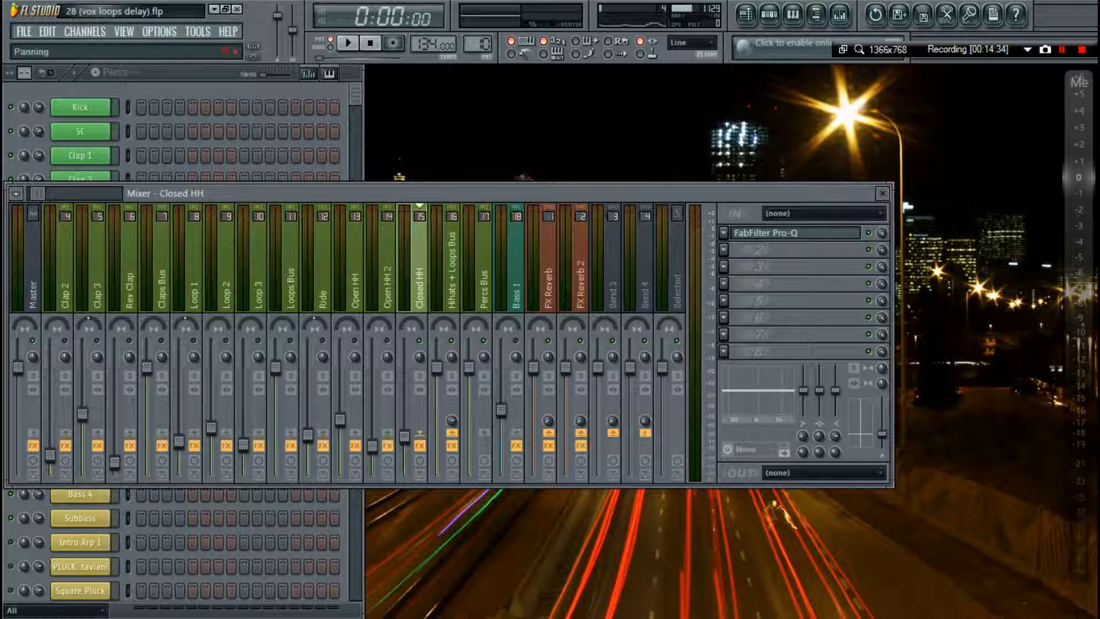
pyautogui.press('space')
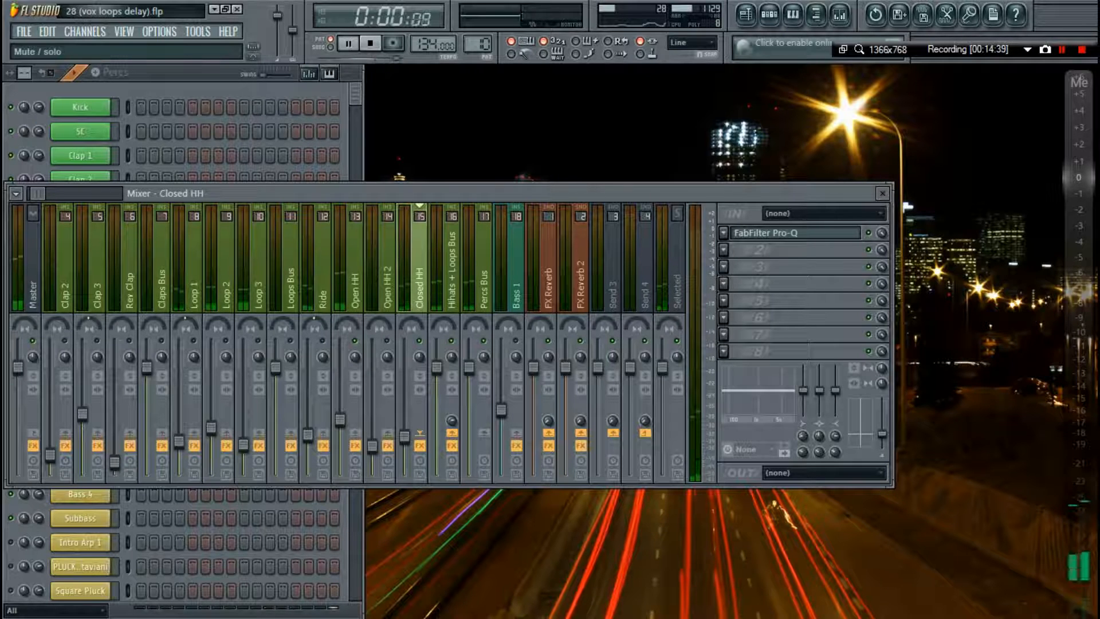
pyautogui.press('space')
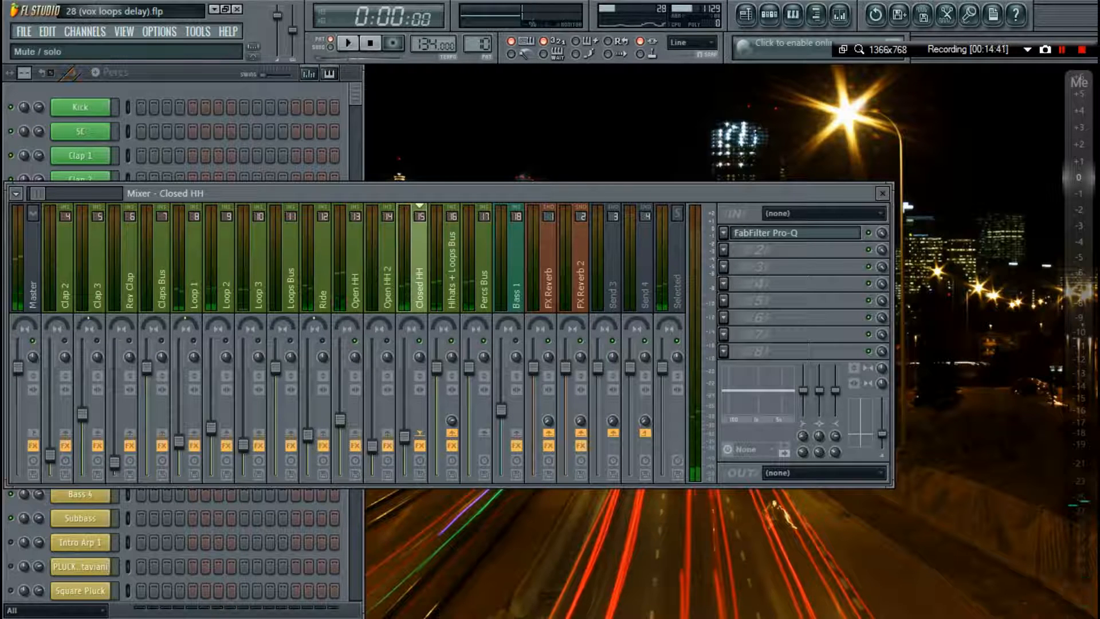
pyautogui.press('F9')
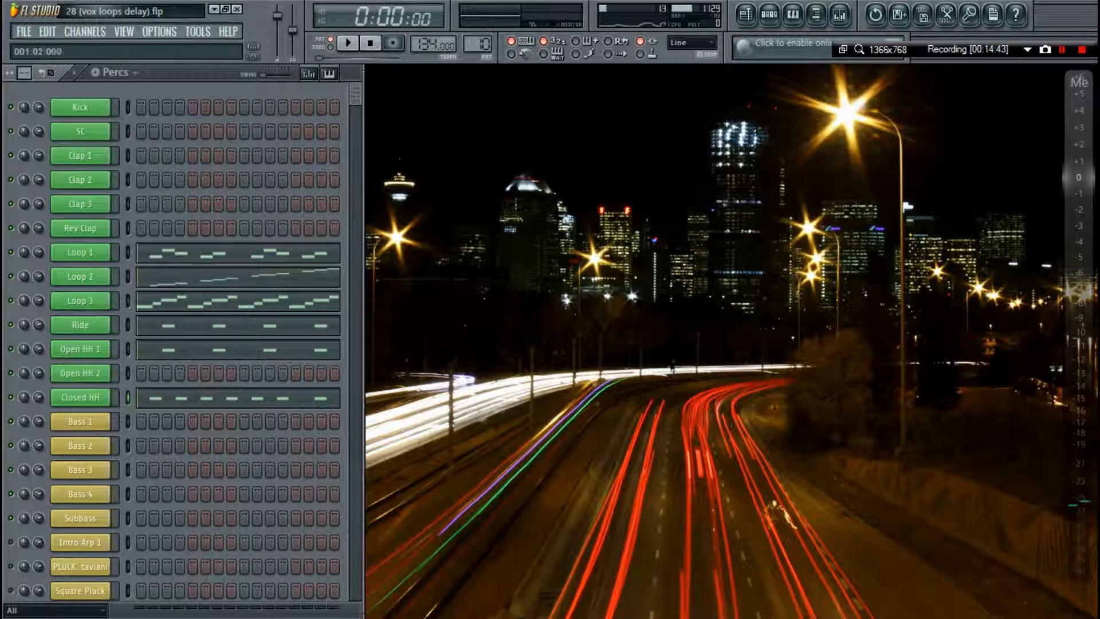
# View the Closed HH notes with their velocities, close the piano roll, check the mixer briefly, and return to the channel list.
pyautogui.press('F7')
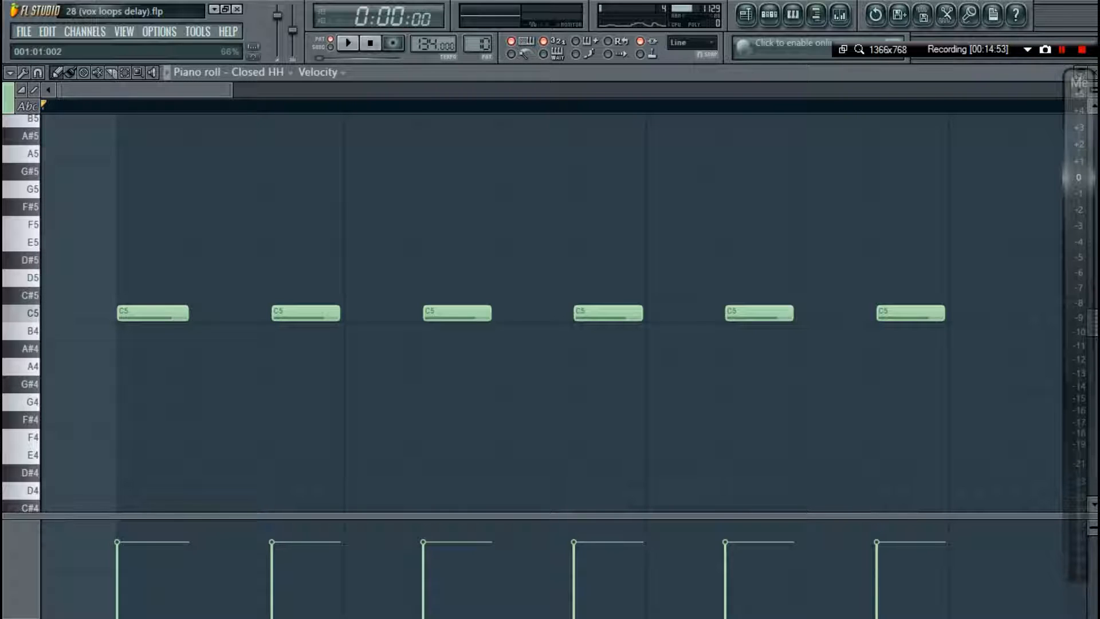
pyautogui.press('F7')
pyautogui.press('F6')
pyautogui.press('F9')
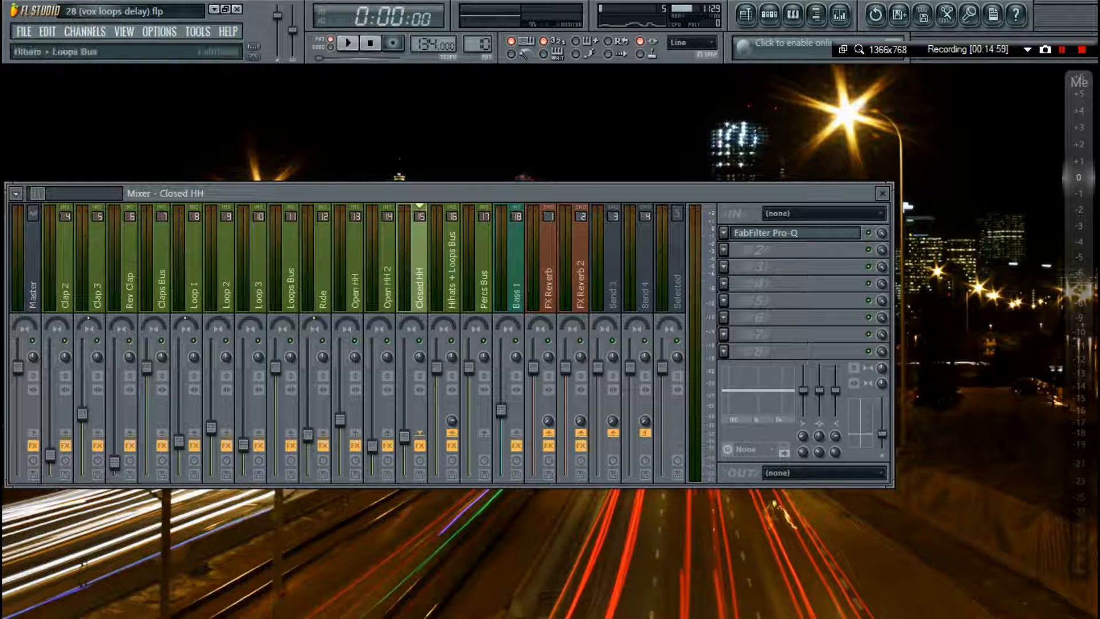
pyautogui.press('F9')
pyautogui.press('F6')
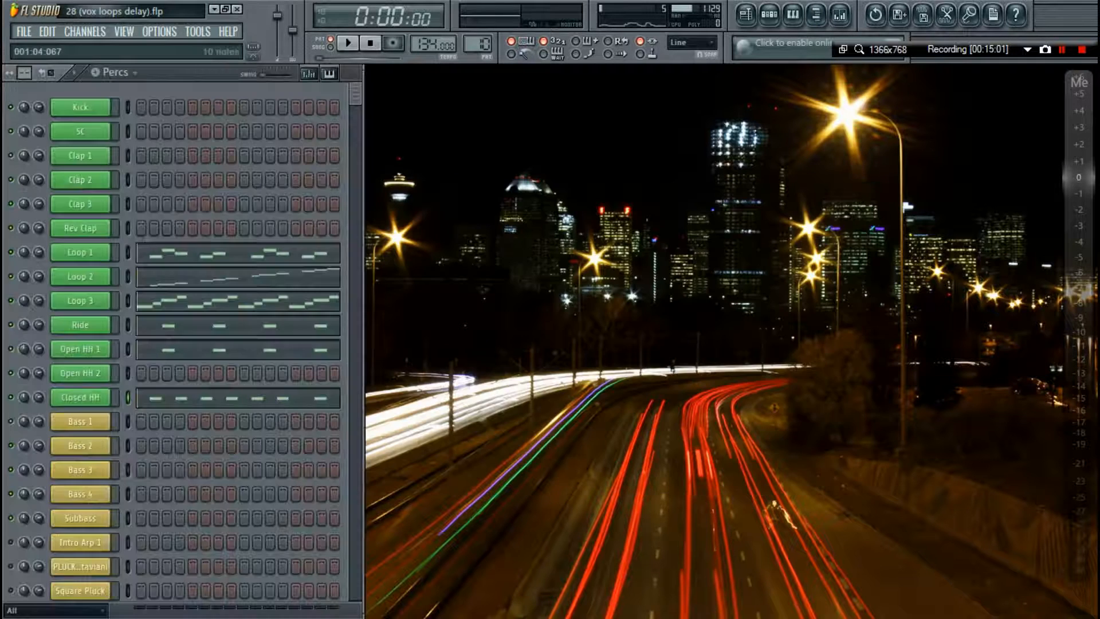
# Inspect the Bass 1 channel's Sylenth1 settings and close them, and check the effects on its mixer track.
pyautogui.scroll(-4, 183, 344)
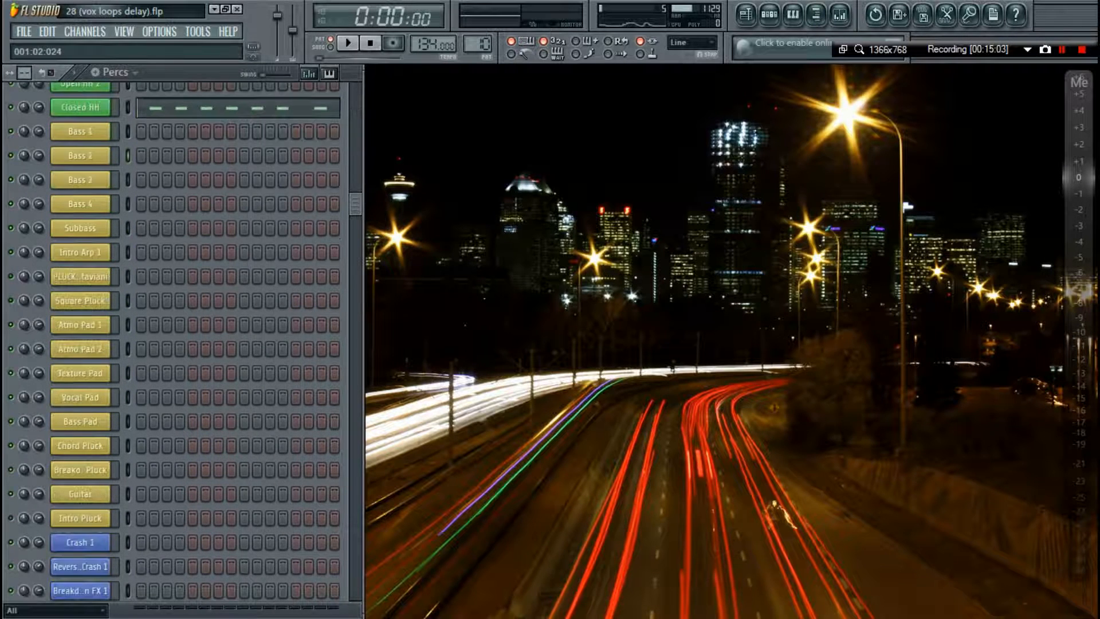
pyautogui.click(92, 131)
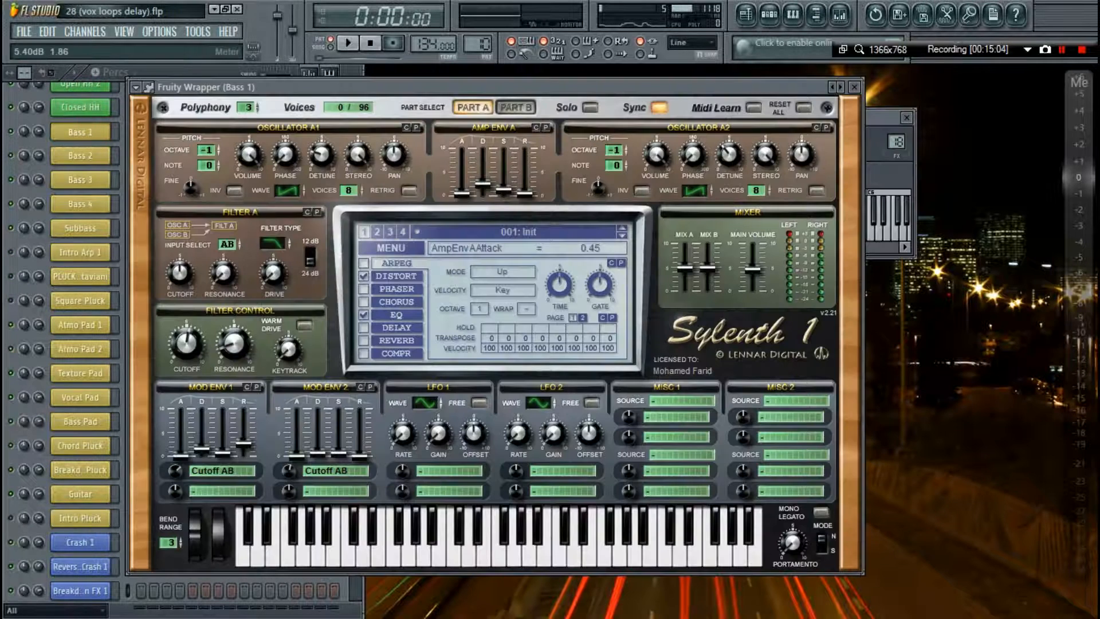
pyautogui.click(907, 117)
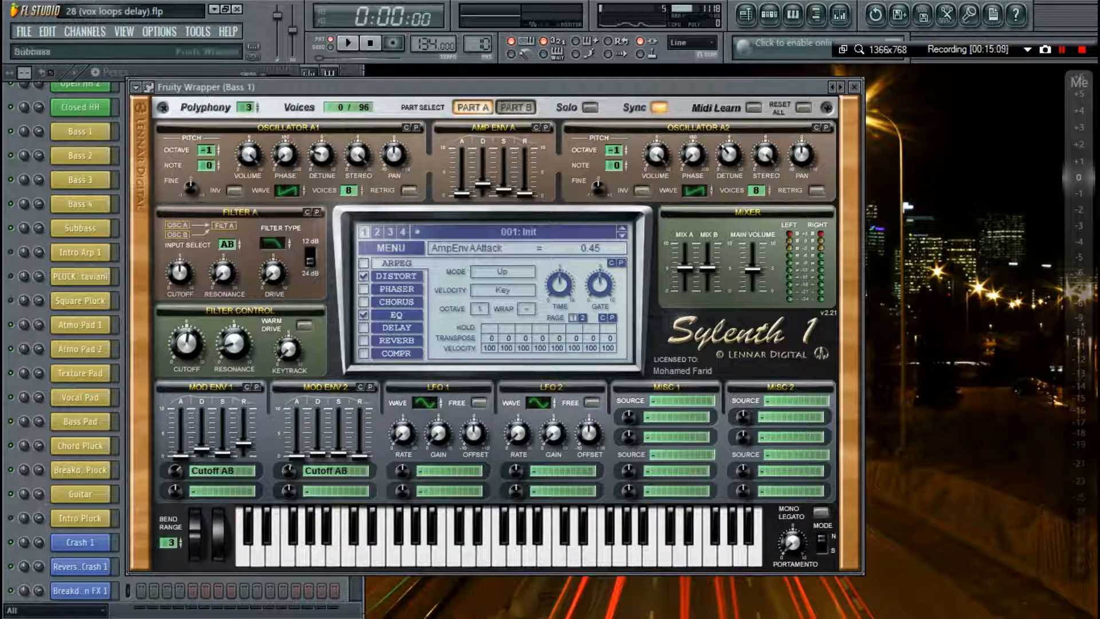
pyautogui.press('Escape')
pyautogui.press('F9')
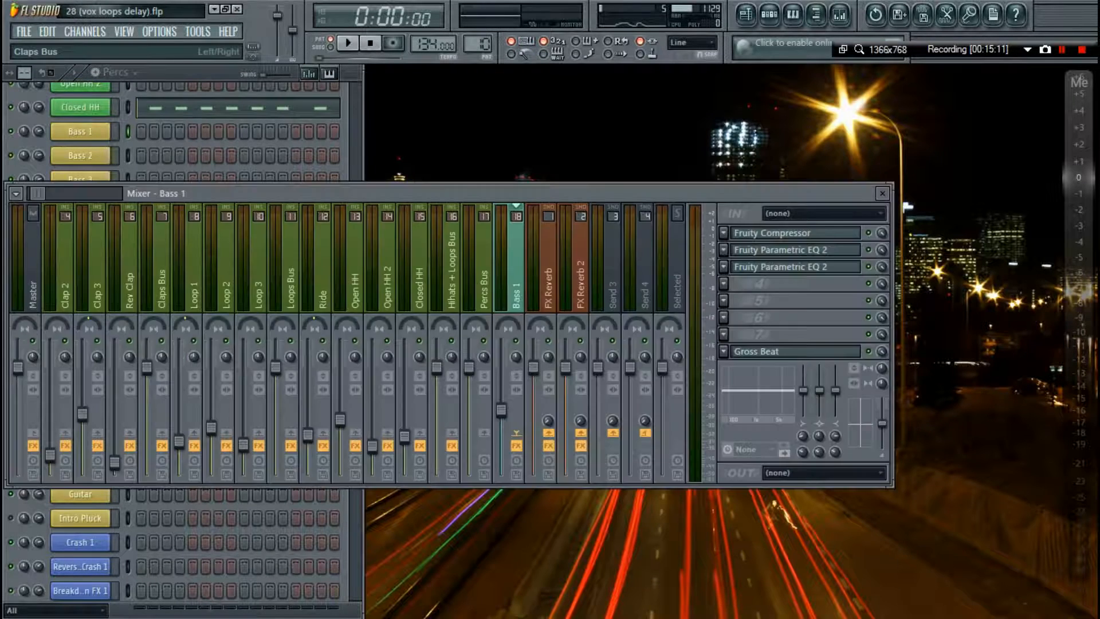
pyautogui.press('F9')
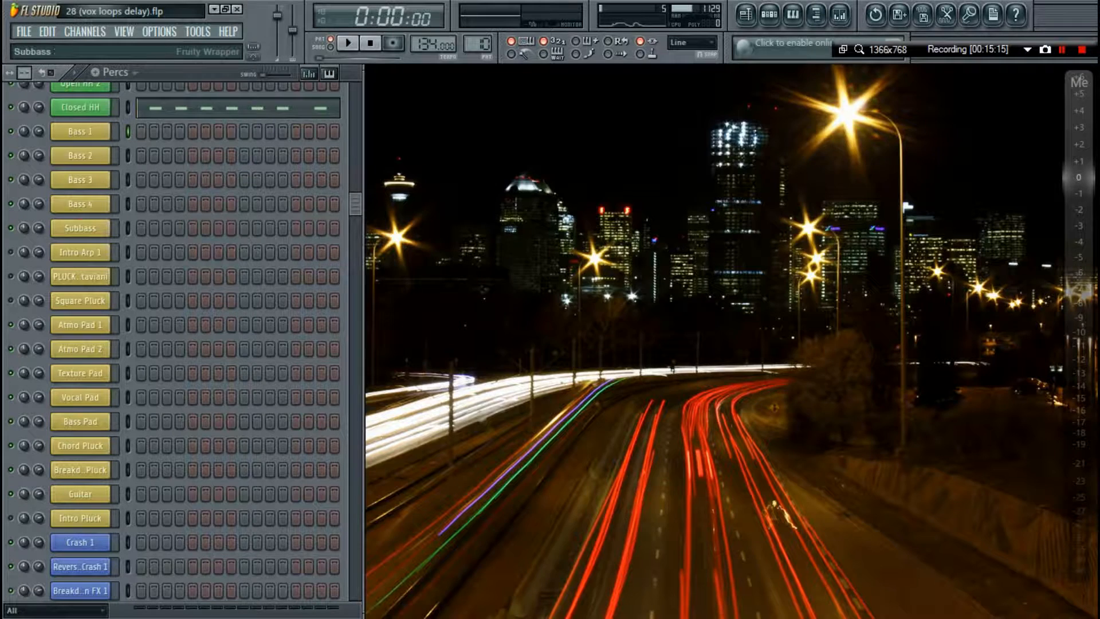
# Open the Subbass channel's Sylenth1, show Part A, and view the effects on the Subbass mixer track.
pyautogui.click(80, 228)
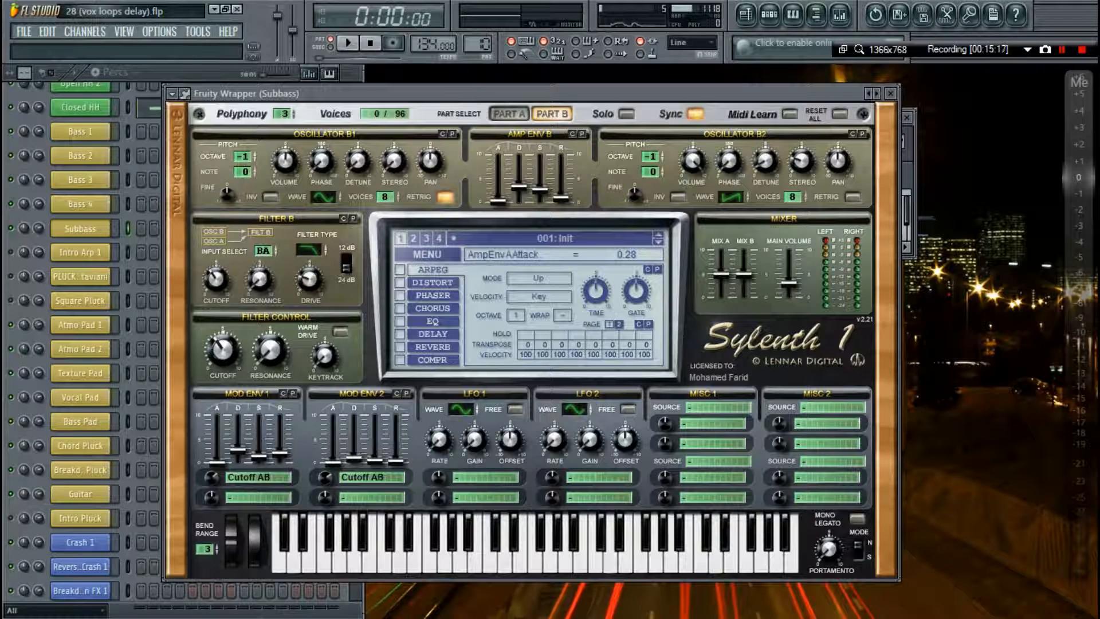
pyautogui.click(509, 113)
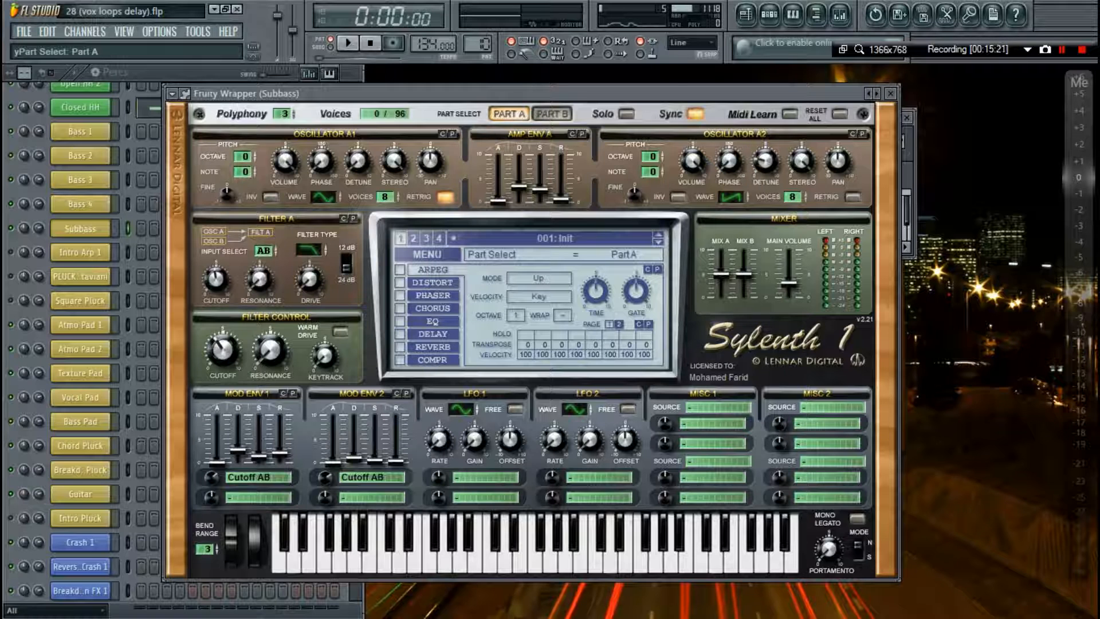
pyautogui.press('F9')
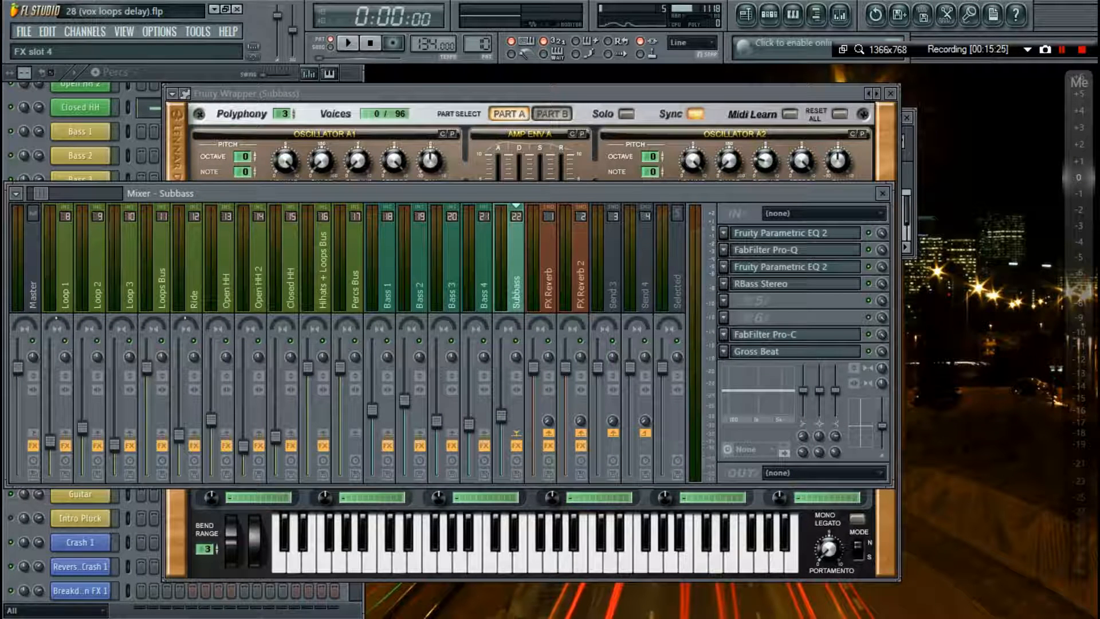
pyautogui.click(1065, 50)
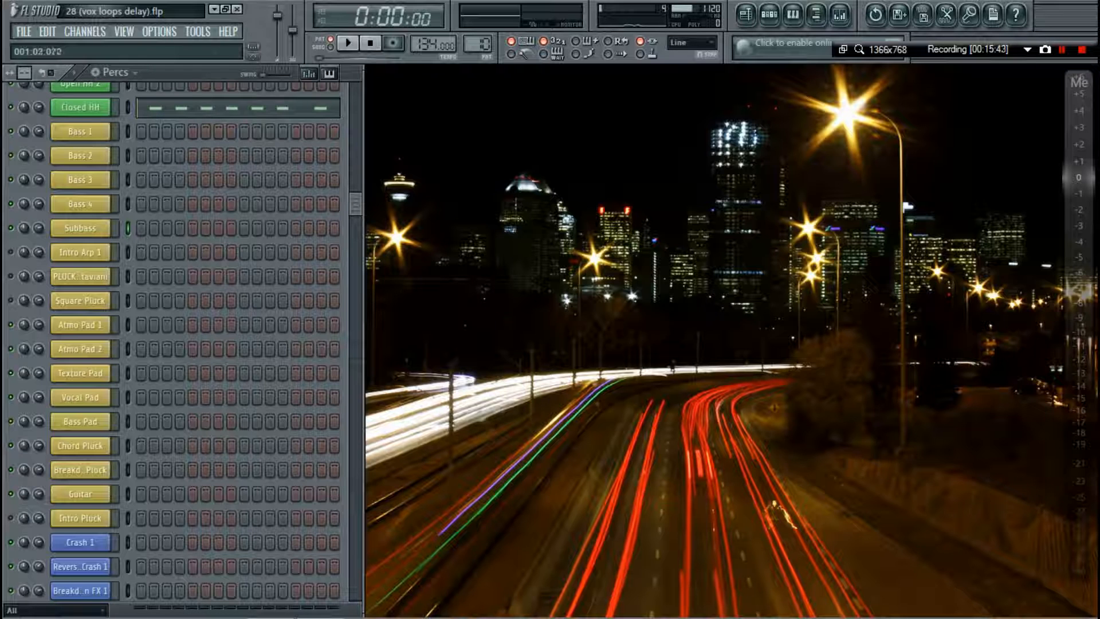
# Inspect the BassLane effect on the Master mixer track, and close both the effect and the mixer.
pyautogui.press('F9')
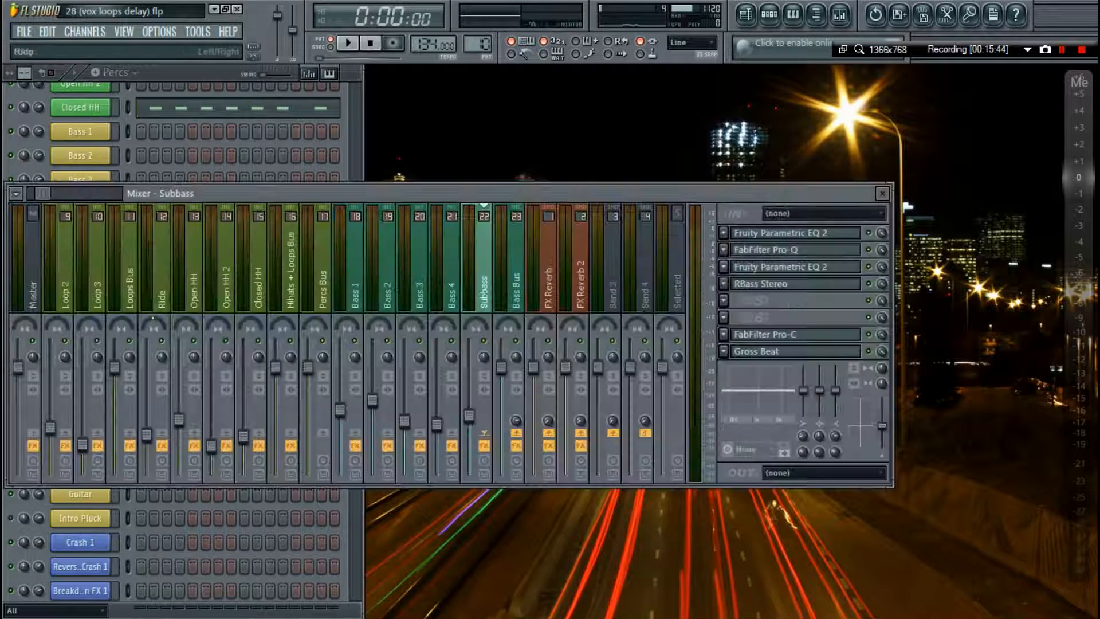
pyautogui.click(791, 299)
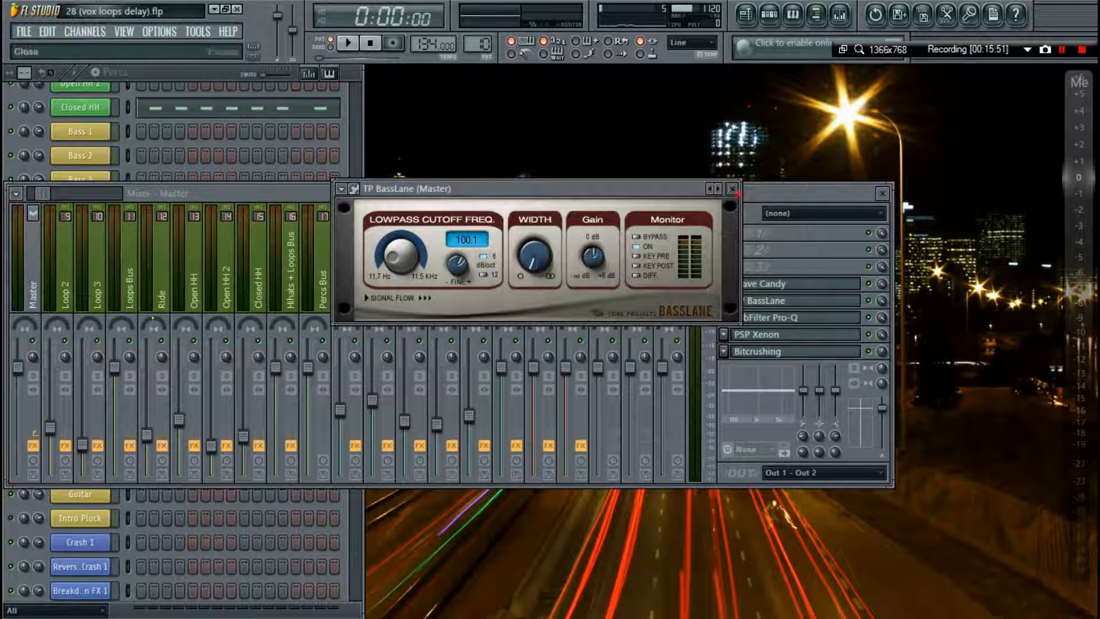
pyautogui.click(732, 189)
pyautogui.click(882, 193)
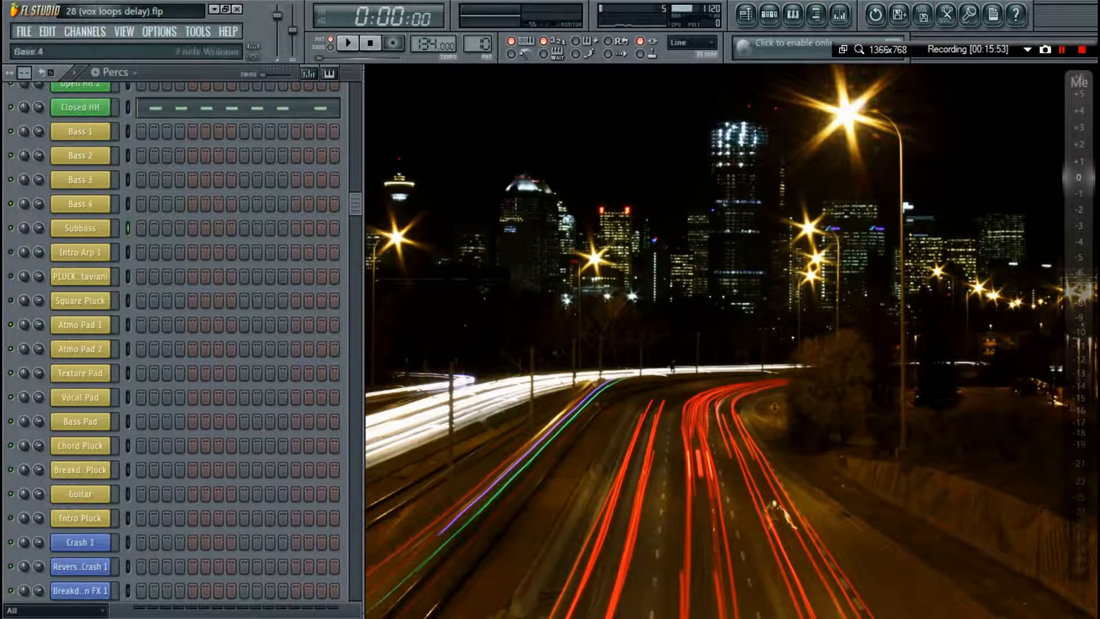
# Reopen the Subbass synth, compare its Part A and Part B oscillator settings, and close the synth and its channel settings.
pyautogui.click(86, 226)
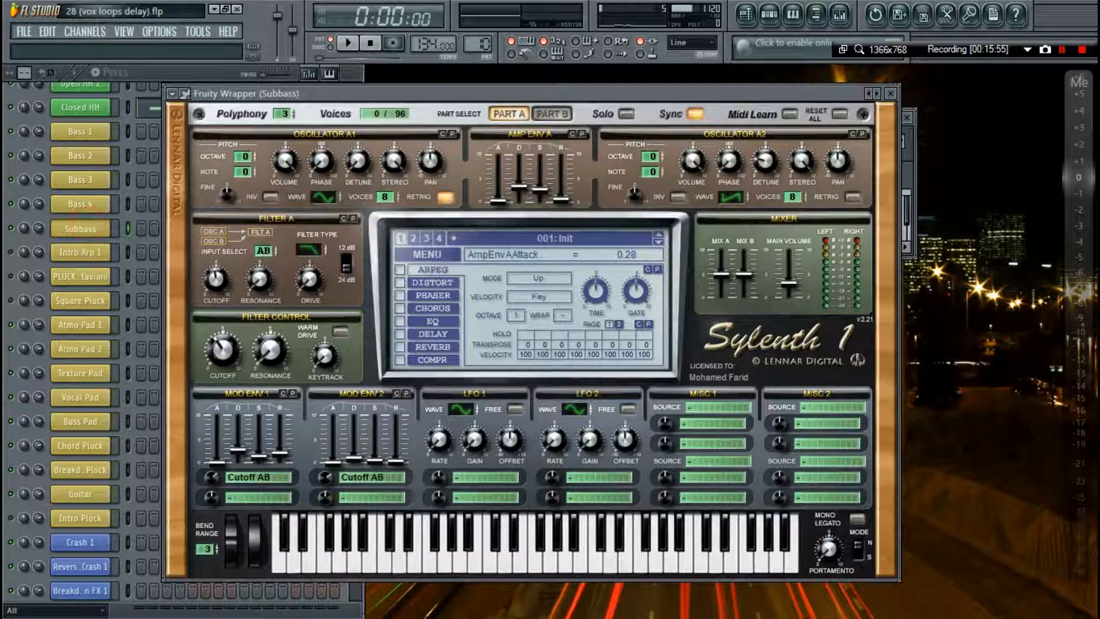
pyautogui.click(551, 114)
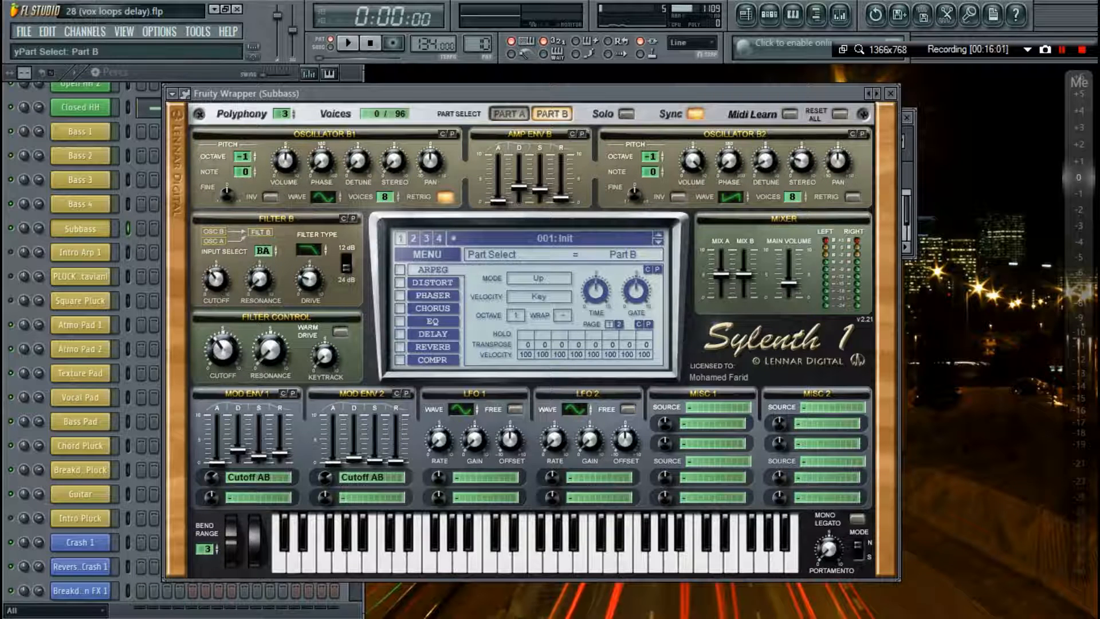
pyautogui.click(890, 93)
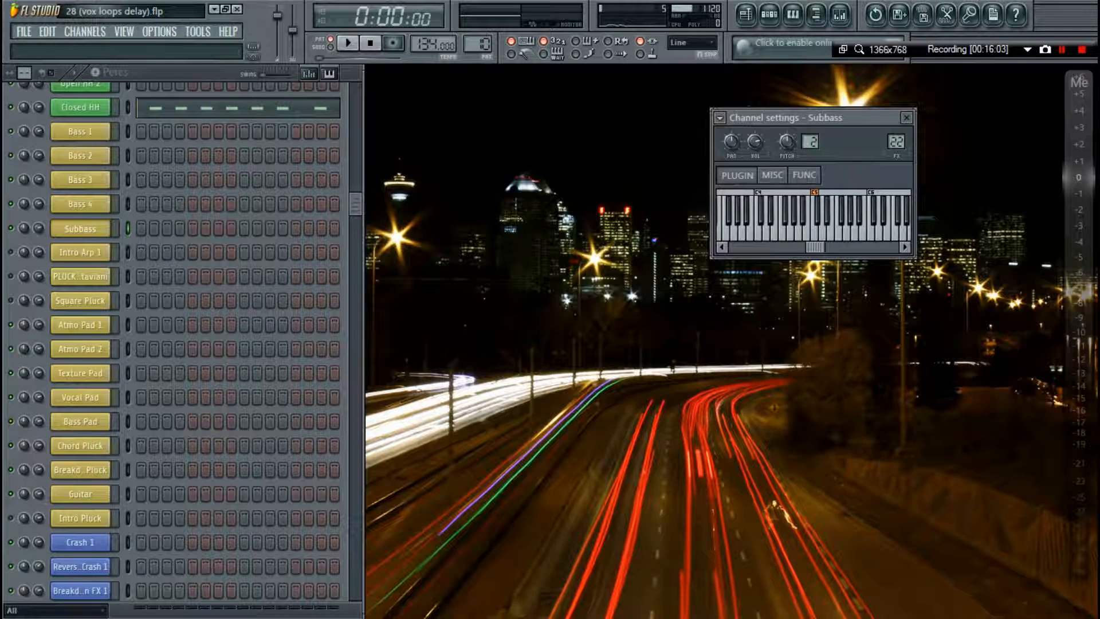
pyautogui.click(889, 129)
pyautogui.click(907, 117)
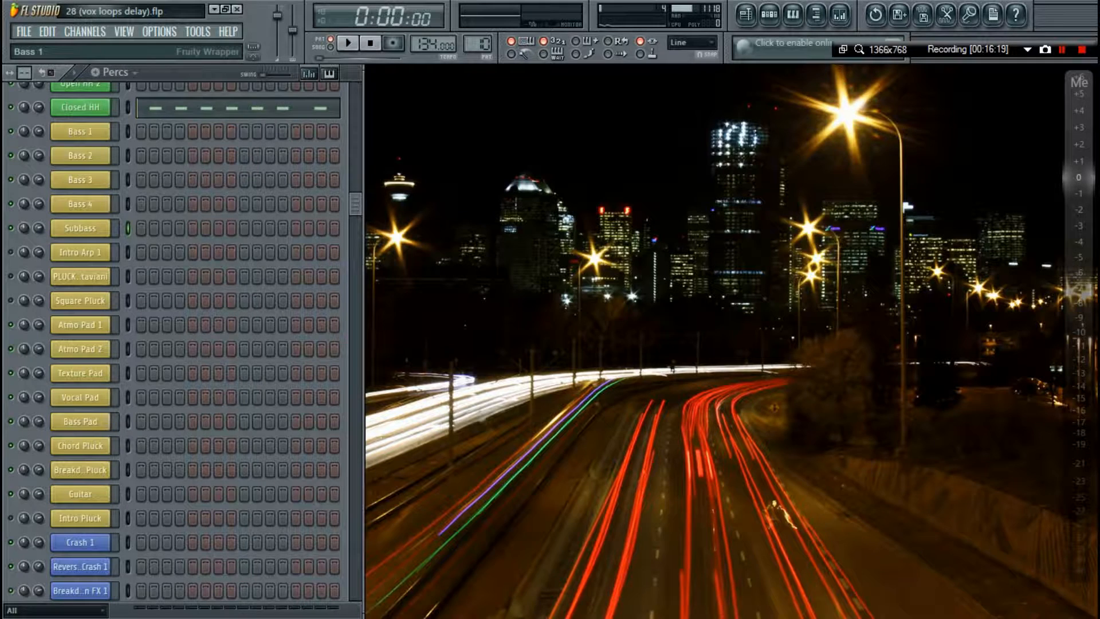
# Inspect the Part A and Part B oscillator settings of the Bass 1 synth, and close it.
pyautogui.click(76, 132)
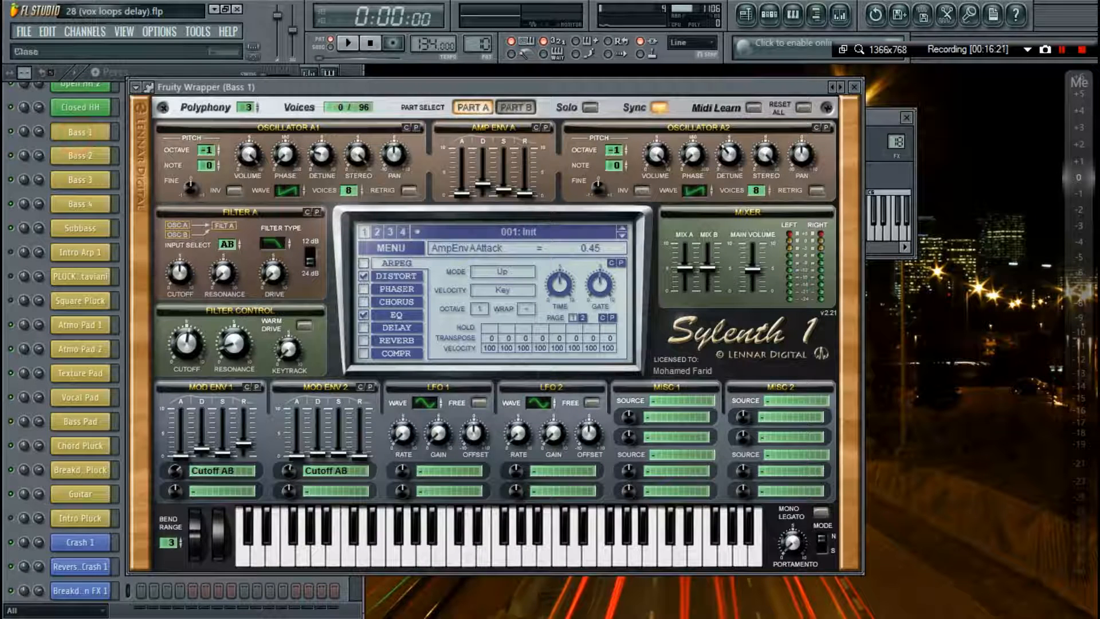
pyautogui.click(906, 117)
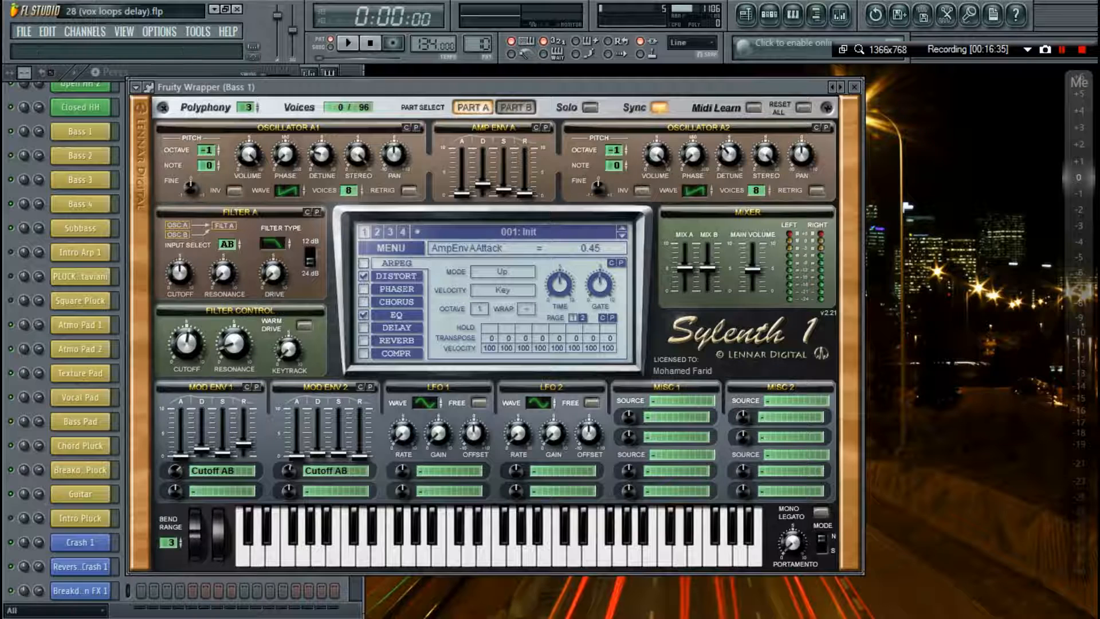
pyautogui.click(515, 107)
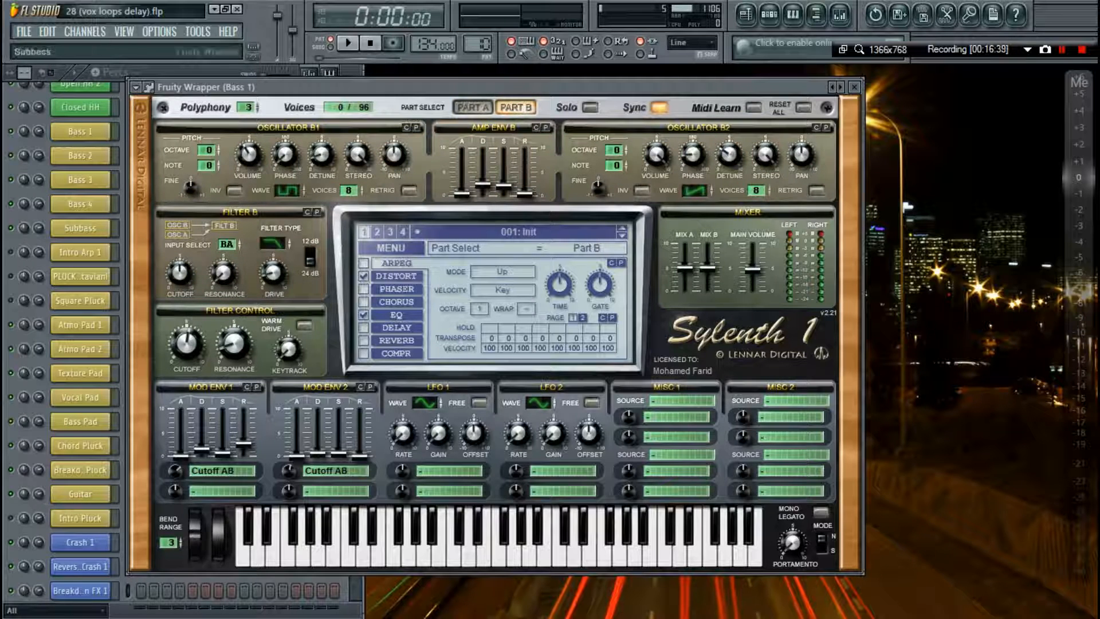
pyautogui.click(80, 131)
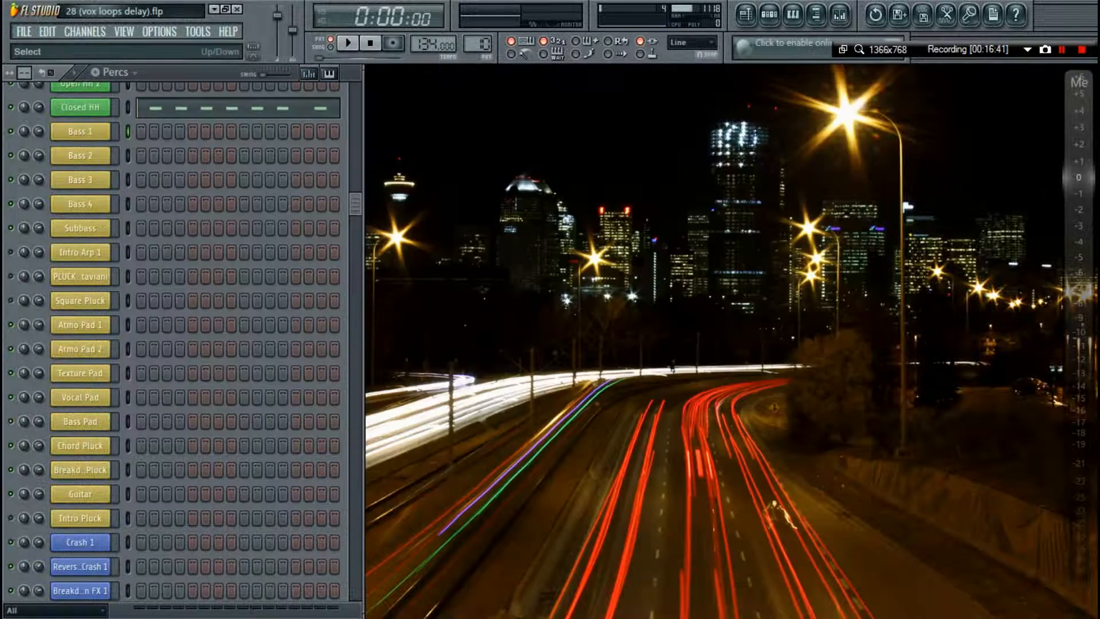
# Select the Bass Bus track in the mixer to review its effects, and hide the mixer.
pyautogui.press('F9')
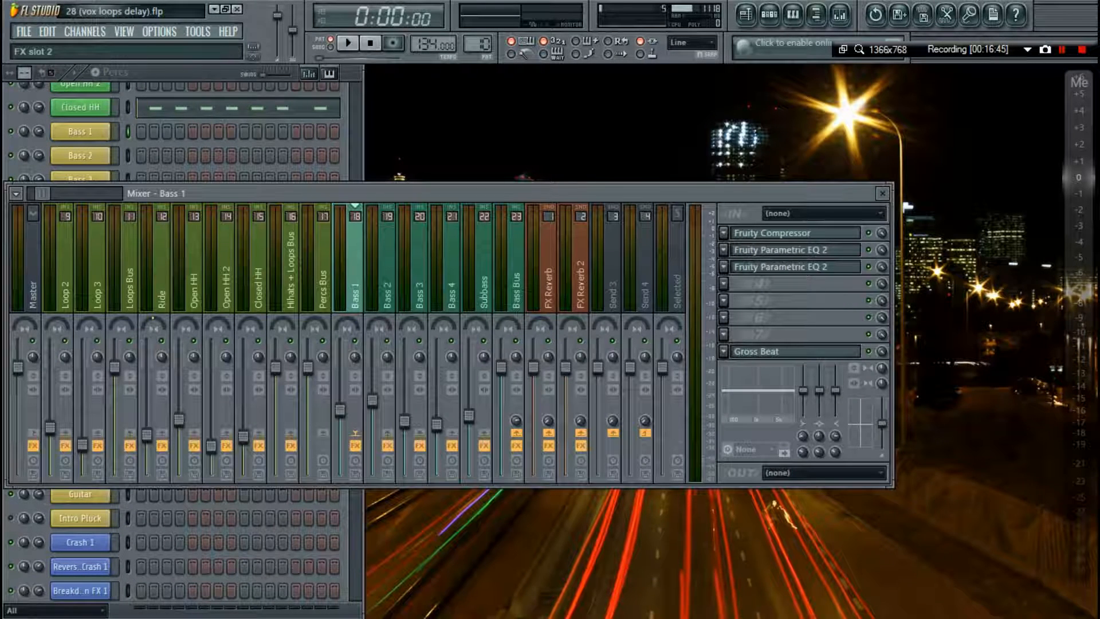
pyautogui.click(509, 265)
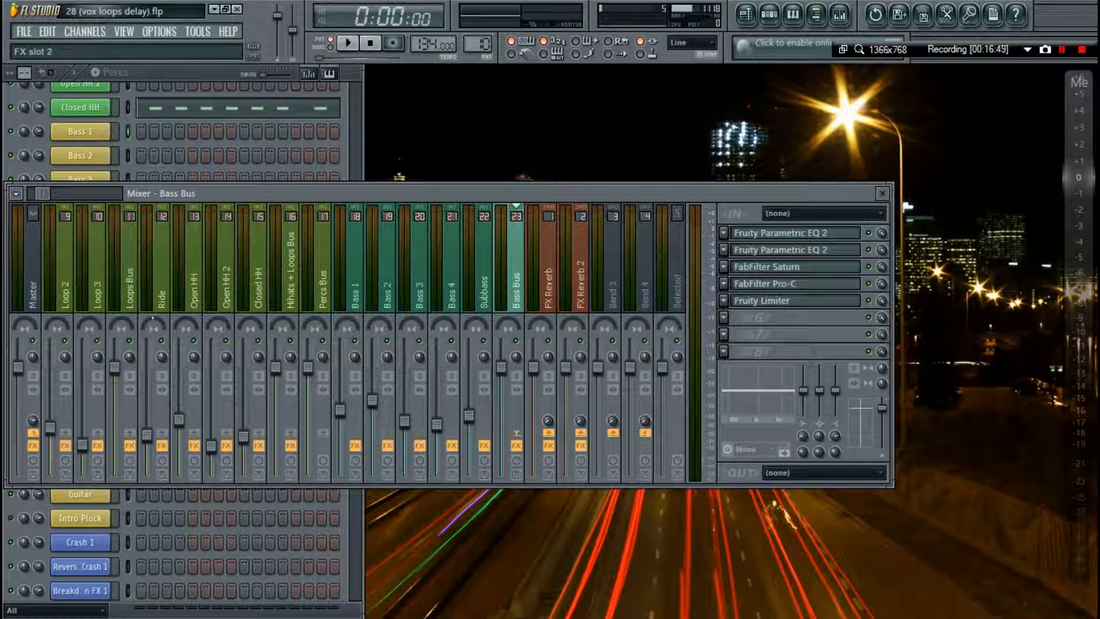
pyautogui.press('F9')
# Open the Bass 2 channel's Sylenth1 and show the Part B oscillator settings.
pyautogui.click(96, 155)
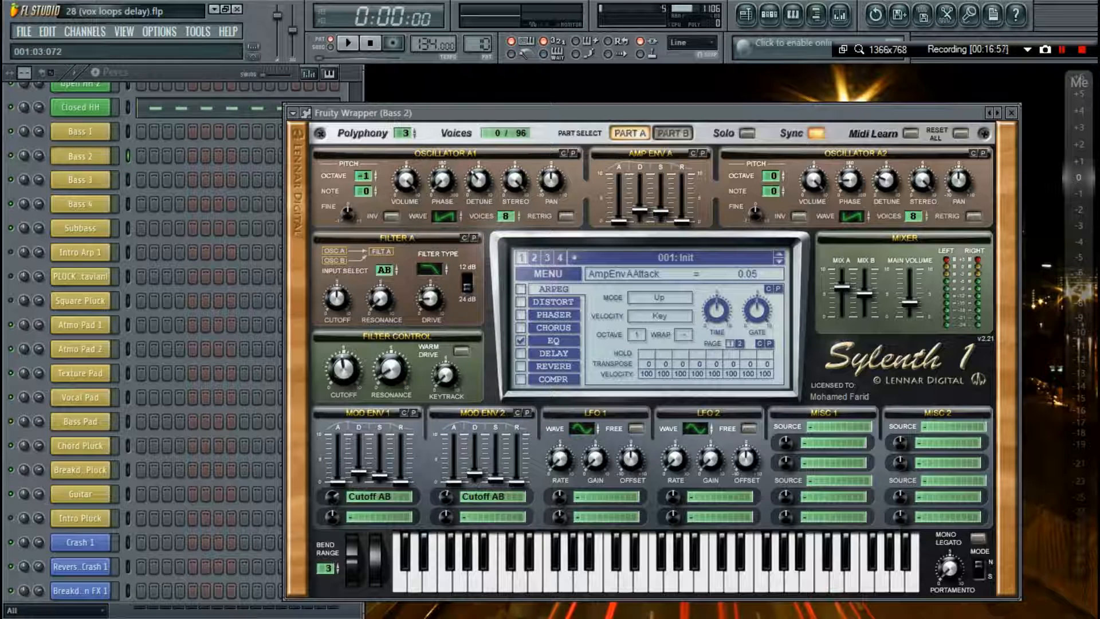
pyautogui.click(673, 133)
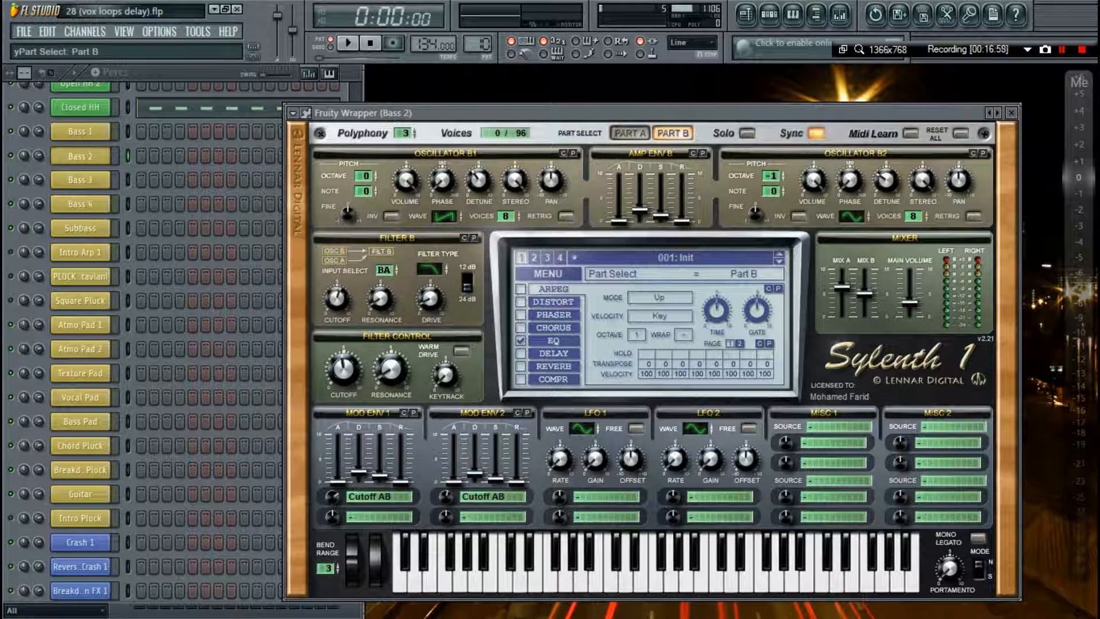
# Close the Bass 2 synth, and take a brief look at the Bass 3 synth.
pyautogui.click(1012, 112)
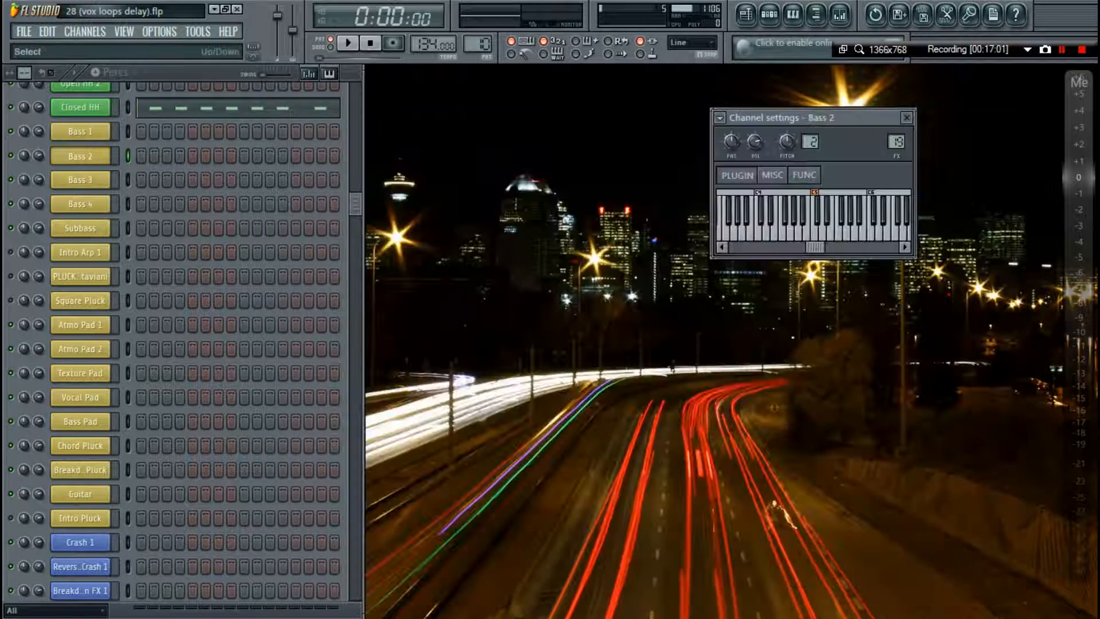
pyautogui.click(86, 180)
pyautogui.click(78, 179)
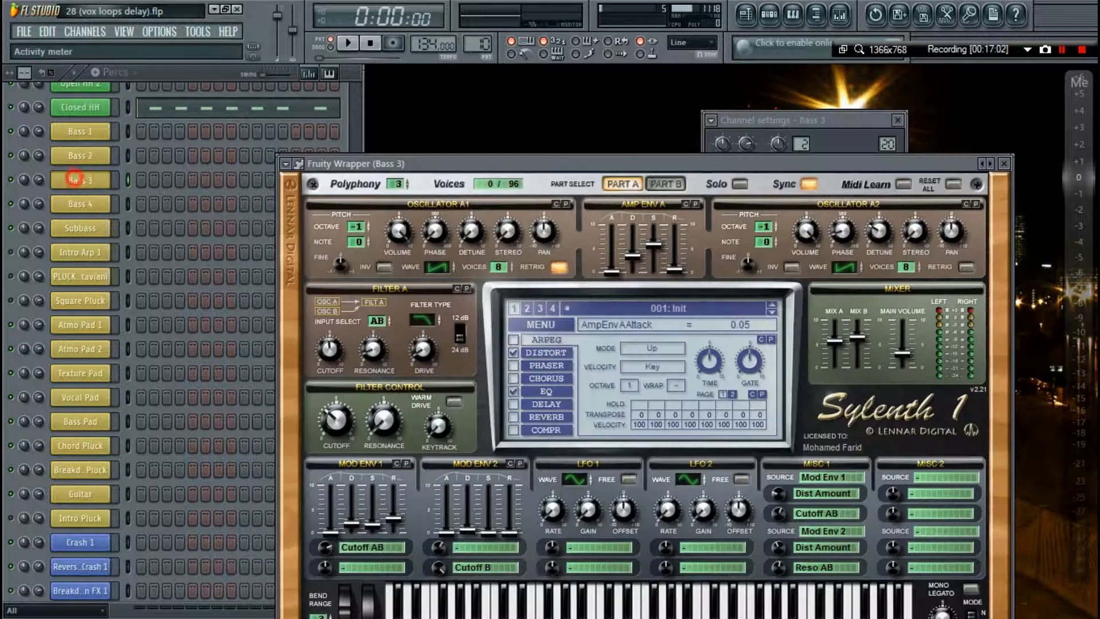
pyautogui.click(78, 179)
pyautogui.rightClick(89, 132)
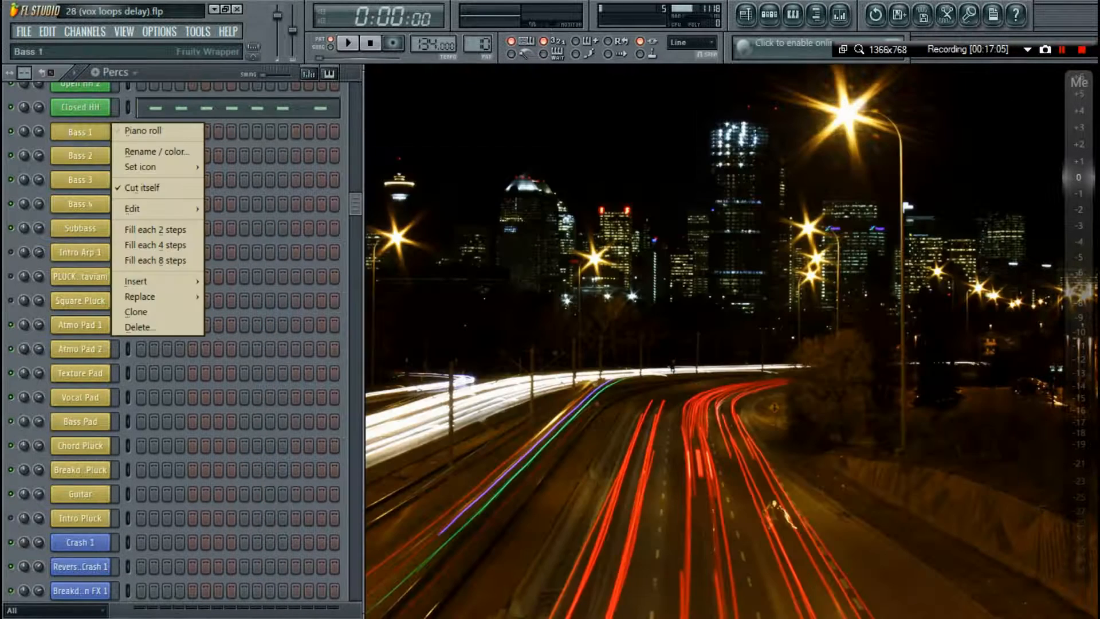
pyautogui.click(129, 131)
pyautogui.press('Escape')
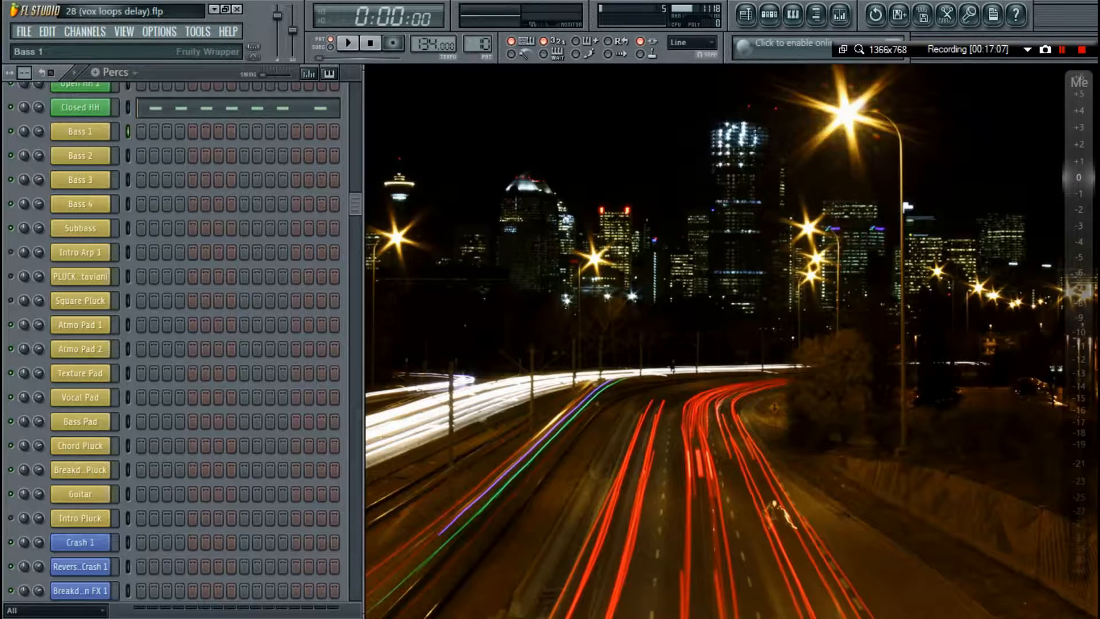
# Open the Bass 1 synth, audition it with a test note, and close it along with its channel settings.
pyautogui.click(85, 133)
pyautogui.press('q')
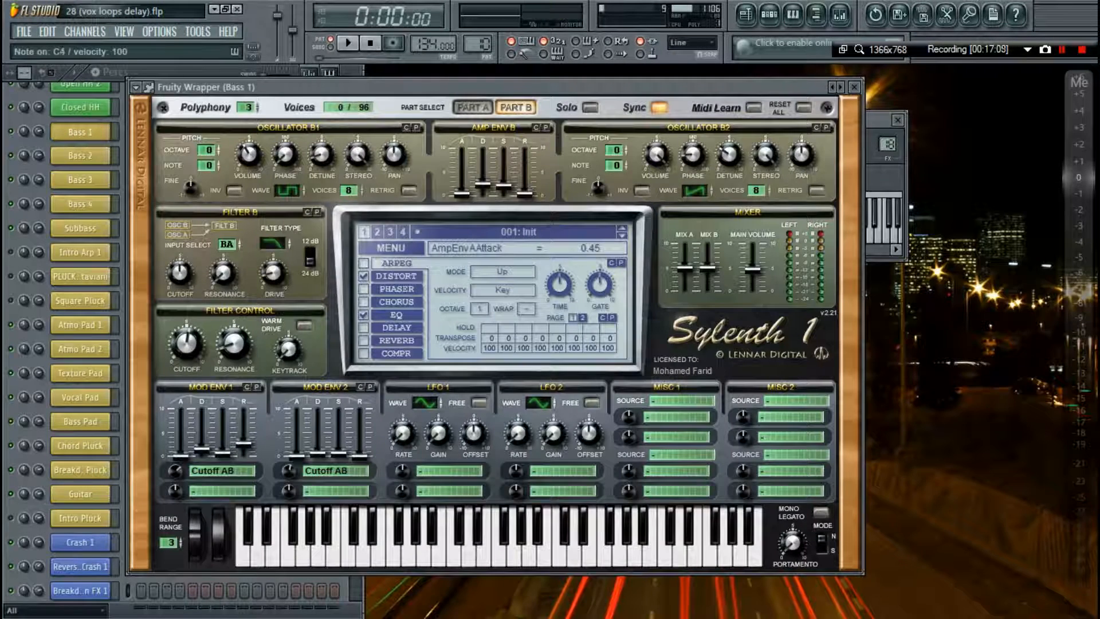
pyautogui.click(898, 120)
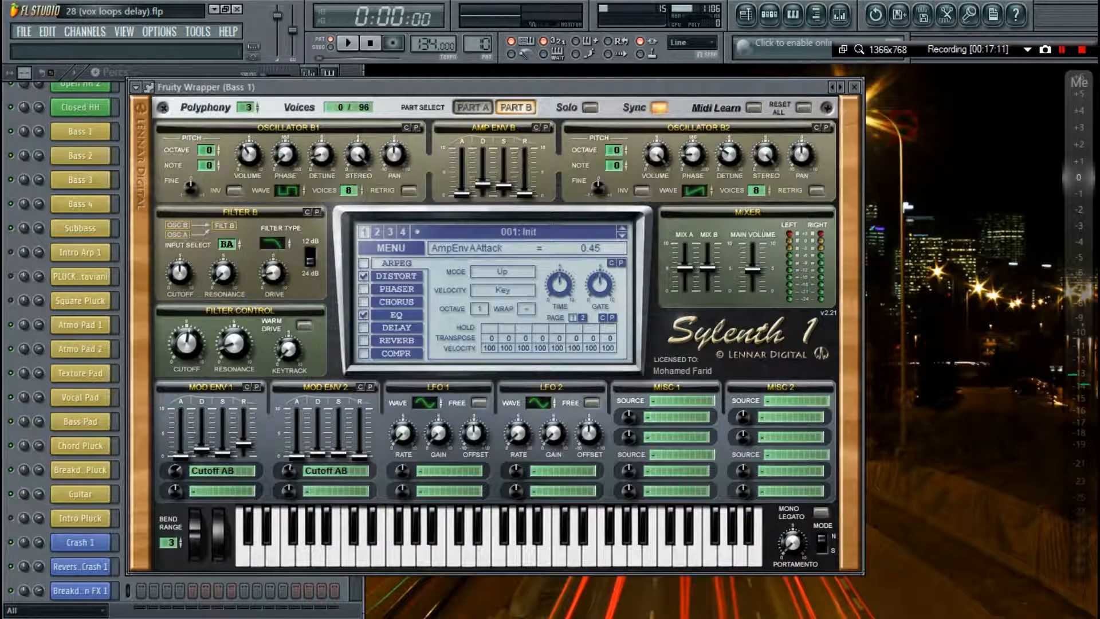
pyautogui.click(854, 86)
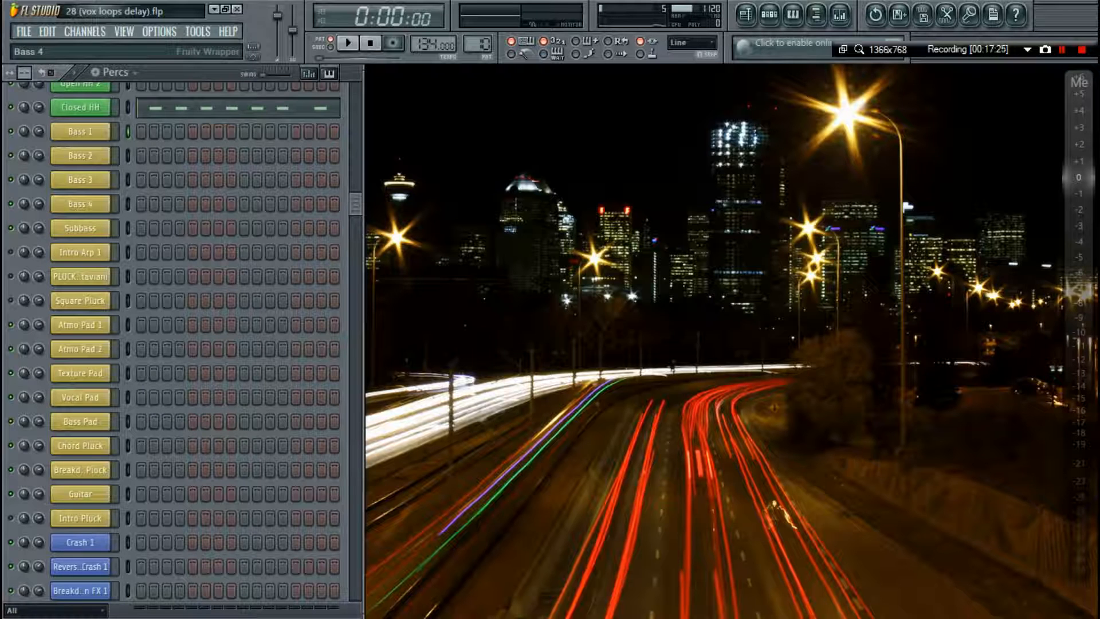
# Open the Bass 2 synth, audition it with C4 notes, and close it.
pyautogui.click(80, 156)
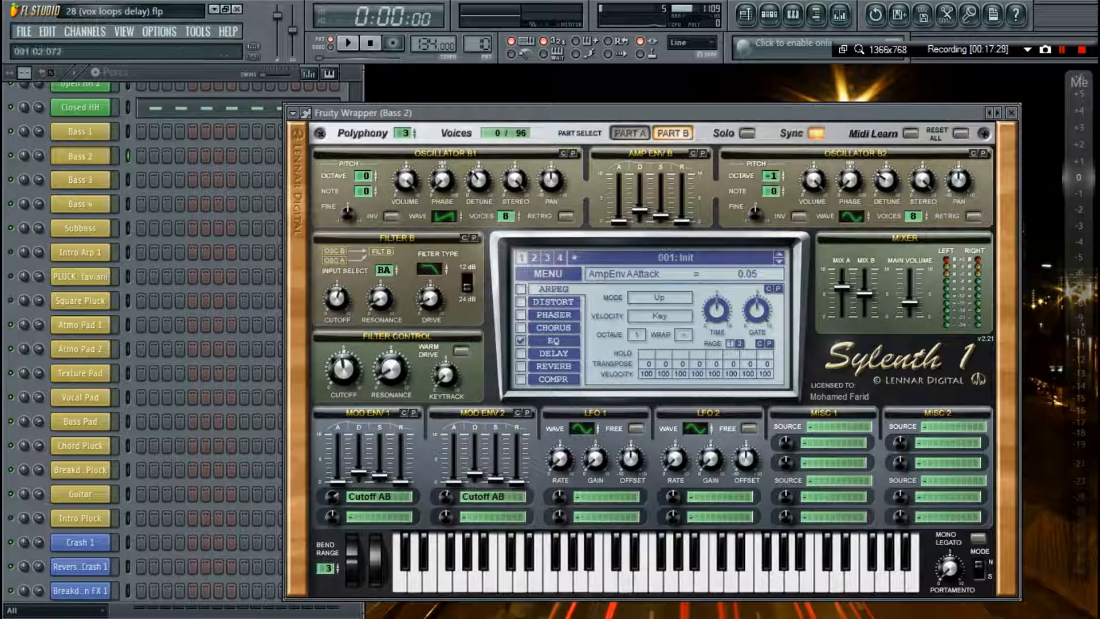
pyautogui.press('z')
pyautogui.press('z')
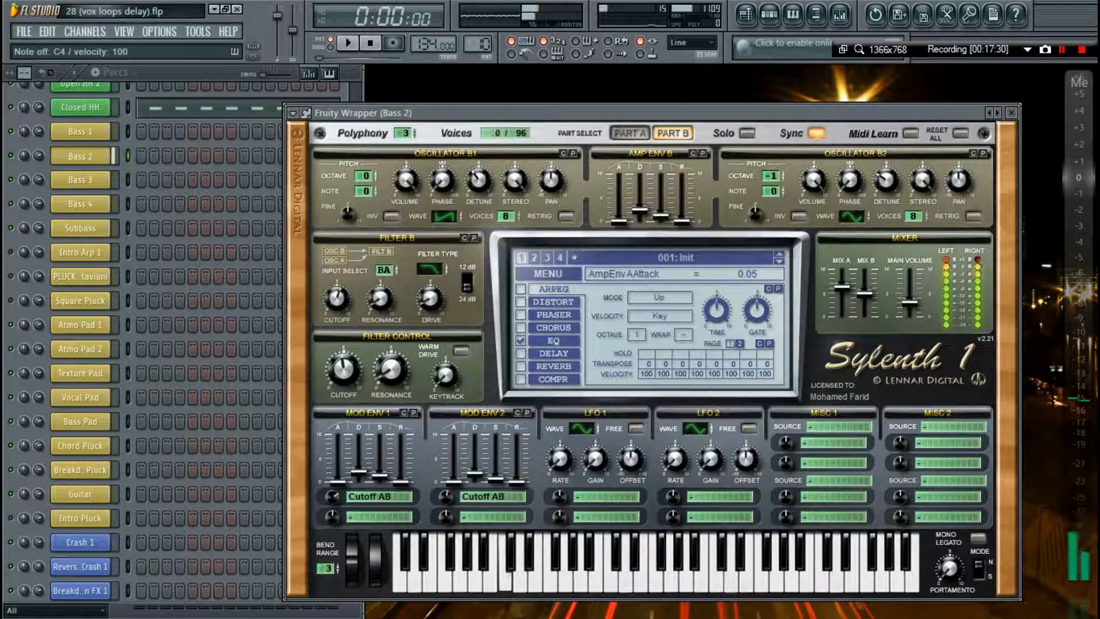
pyautogui.click(1011, 113)
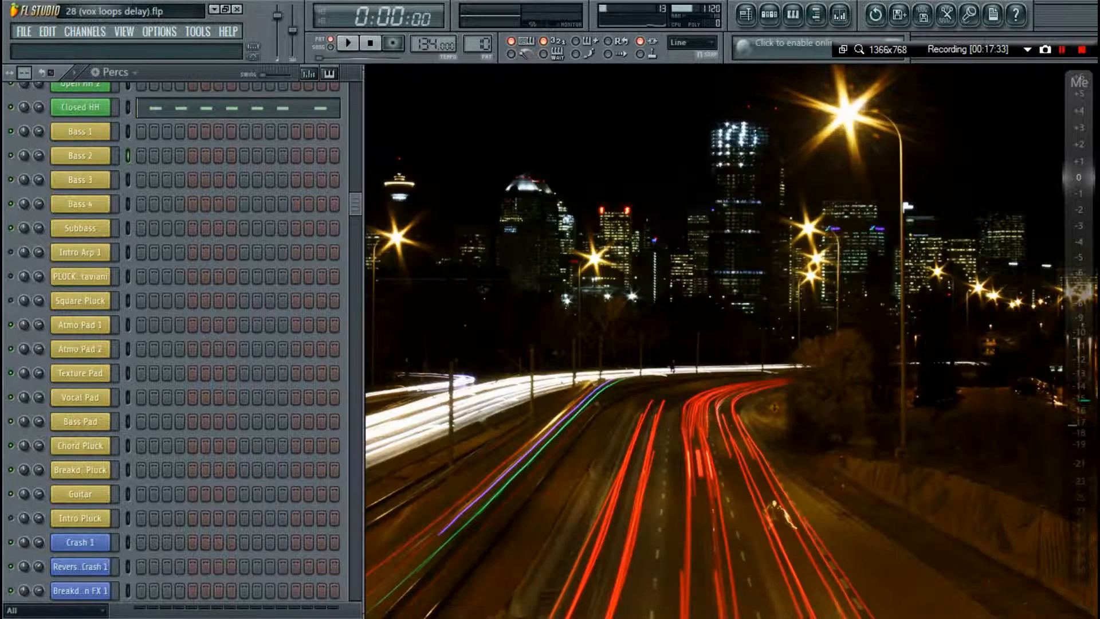
# Inspect the Part A and Part B oscillator settings of the Bass 3 synth, close it, and check its effects in the mixer.
pyautogui.click(80, 180)
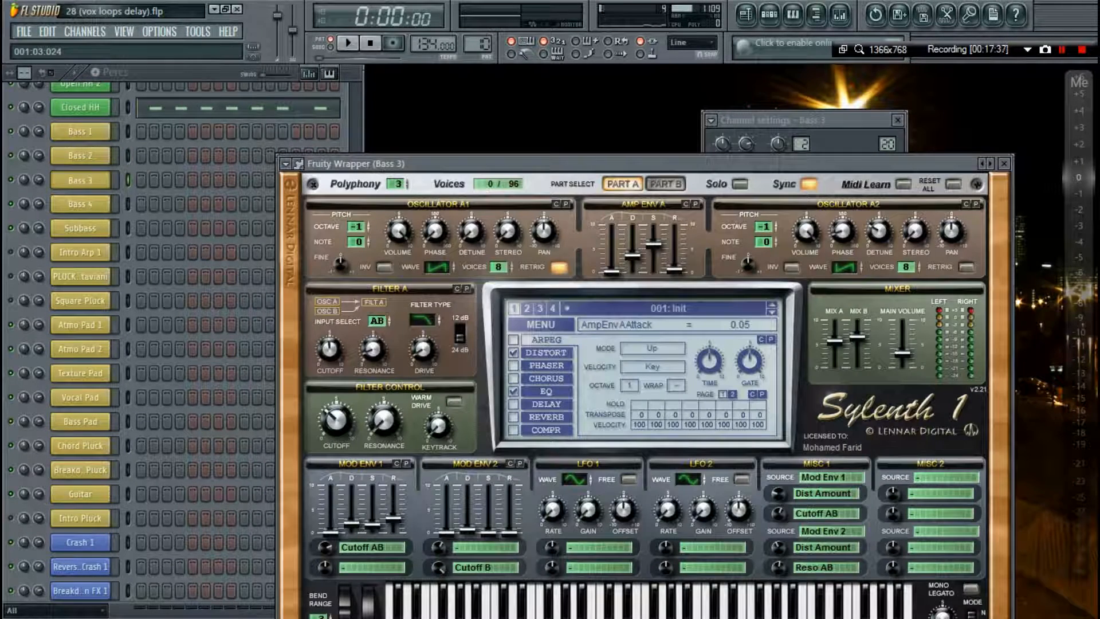
pyautogui.moveTo(493, 164); pyautogui.dragTo(404, 77)
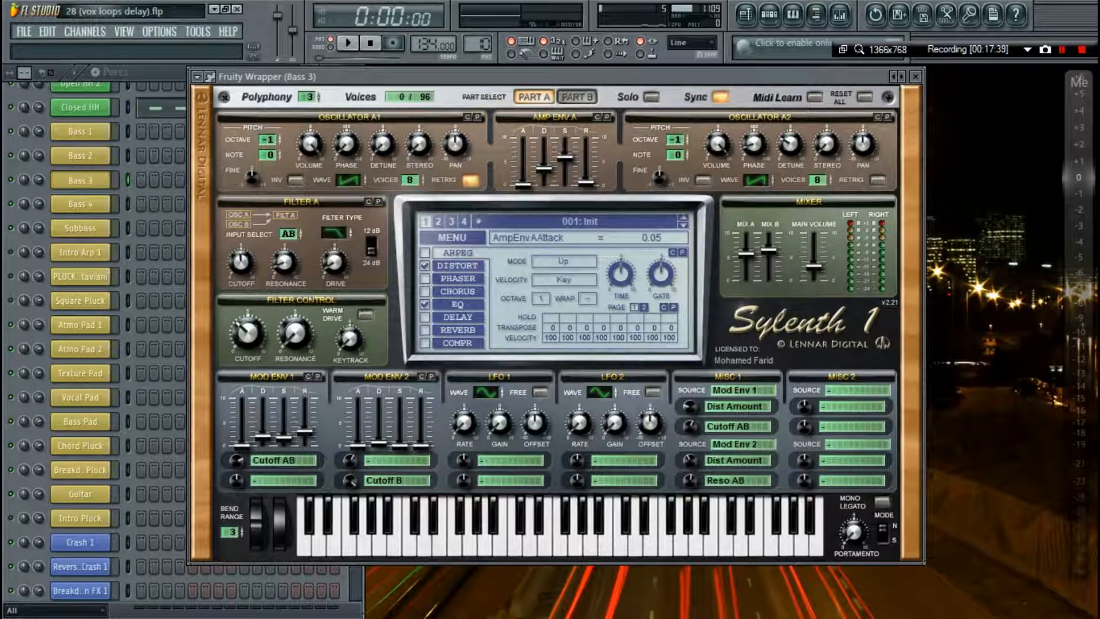
pyautogui.click(577, 97)
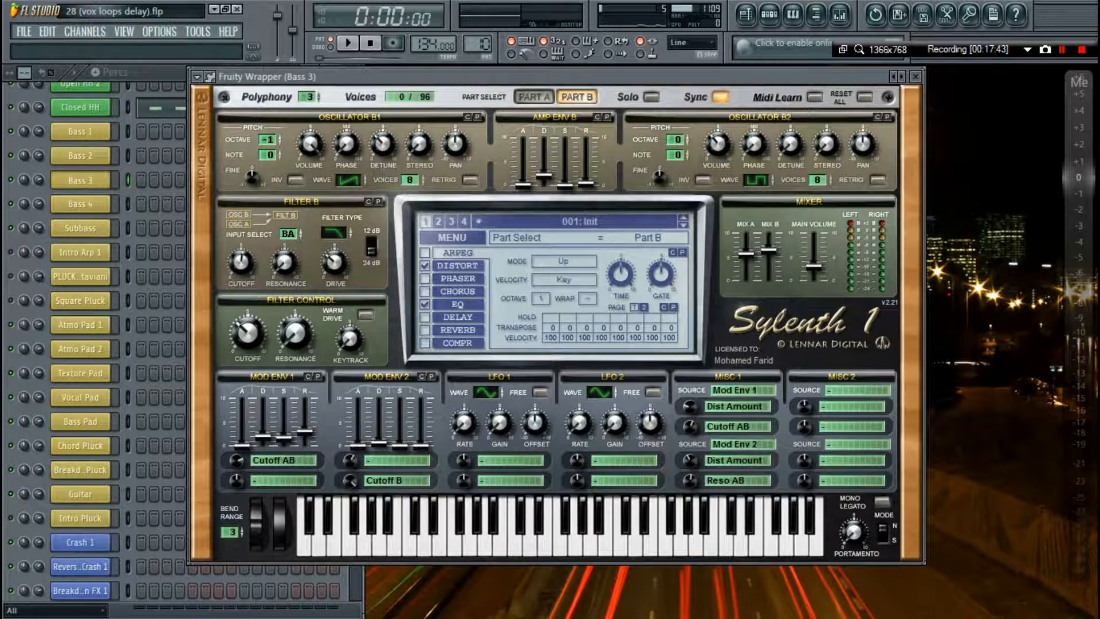
pyautogui.click(915, 76)
pyautogui.click(894, 118)
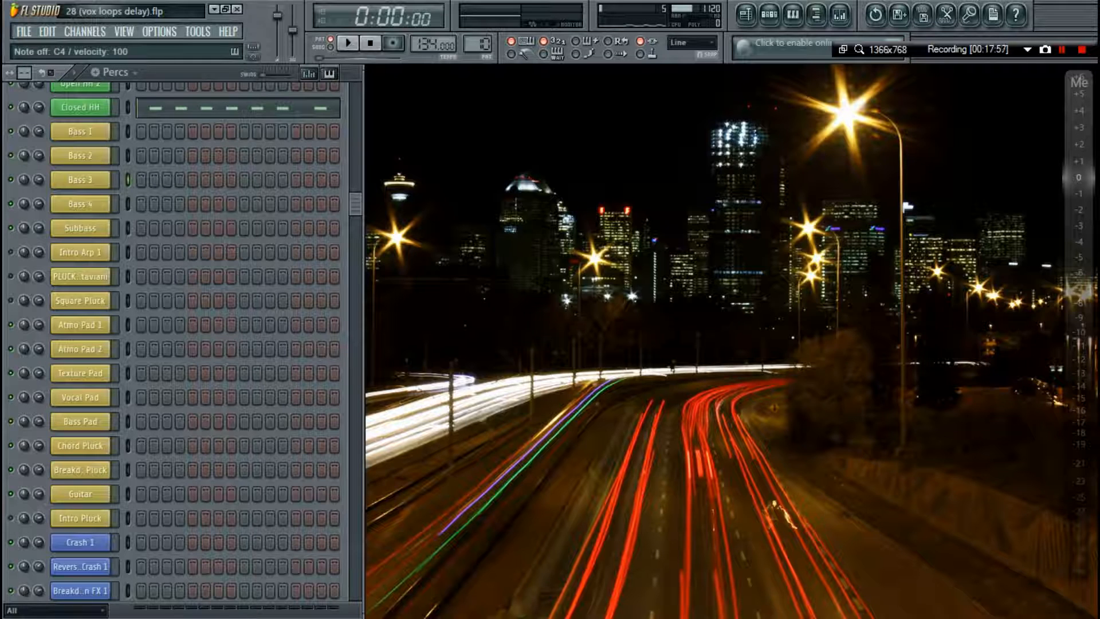
pyautogui.press('F9')
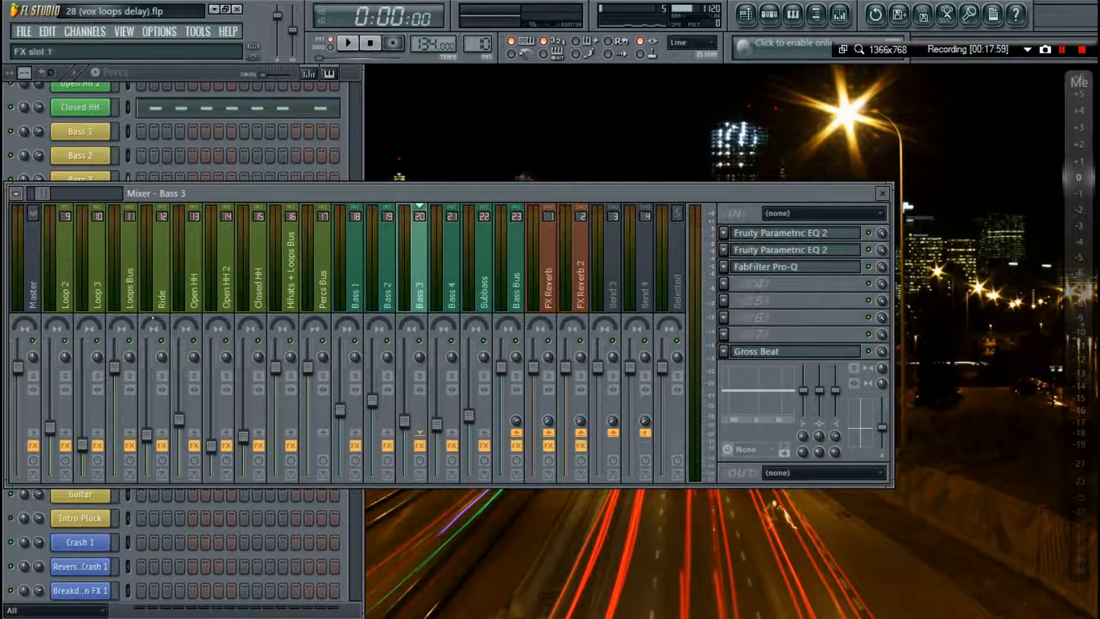
pyautogui.press('F9')
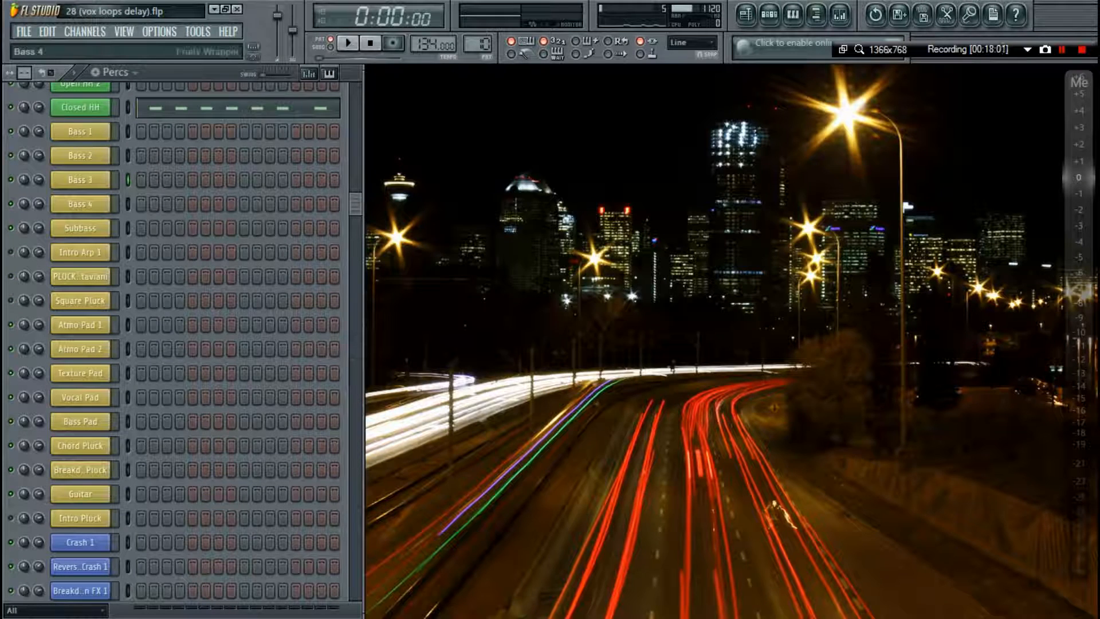
# Open the Bass 4 channel's Spire, examine its OSC1, OSC2 and OSC3 settings, and close the synth.
pyautogui.click(80, 204)
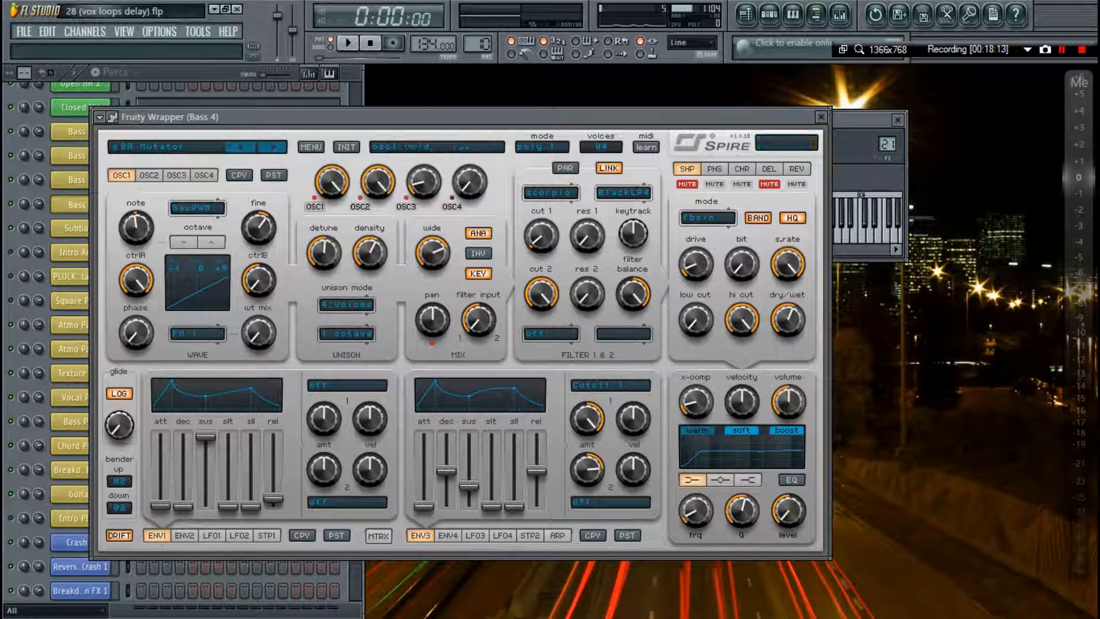
pyautogui.click(148, 176)
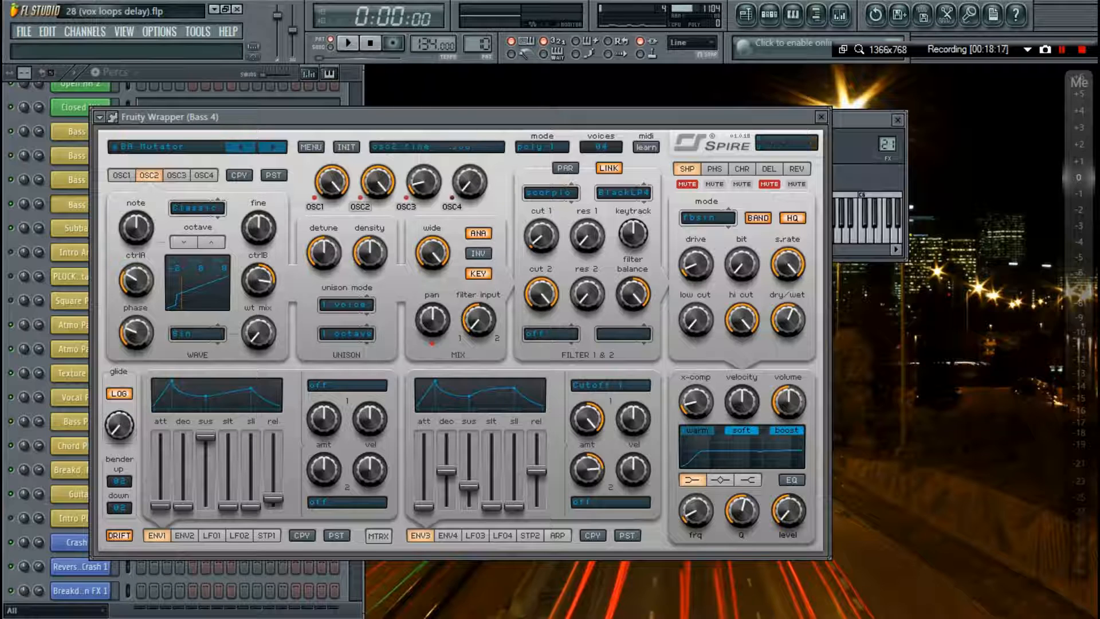
pyautogui.click(176, 176)
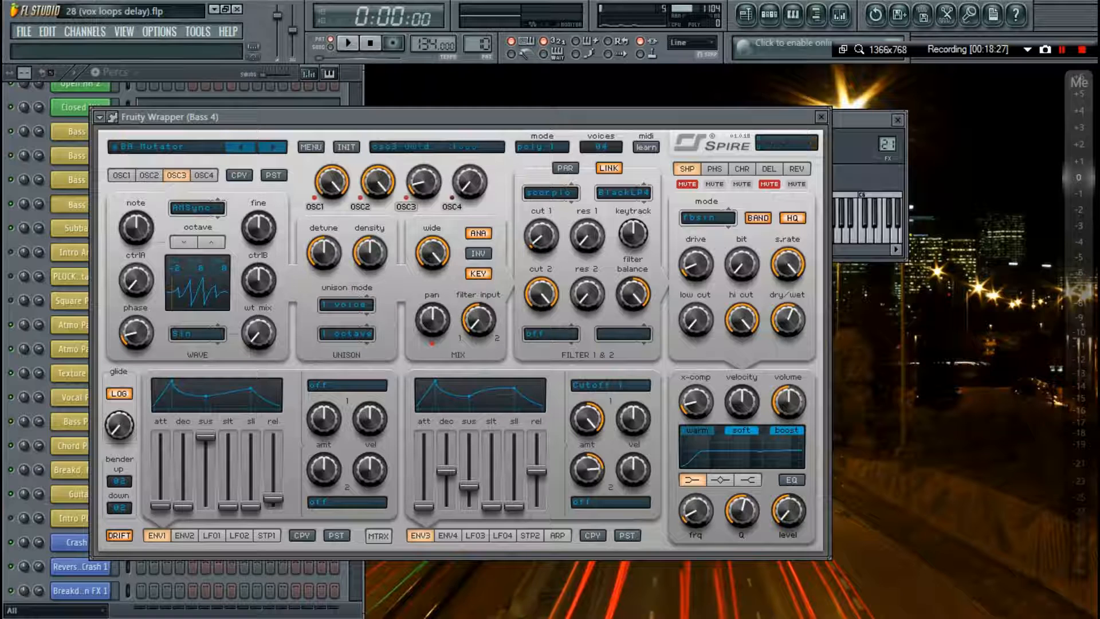
pyautogui.click(821, 117)
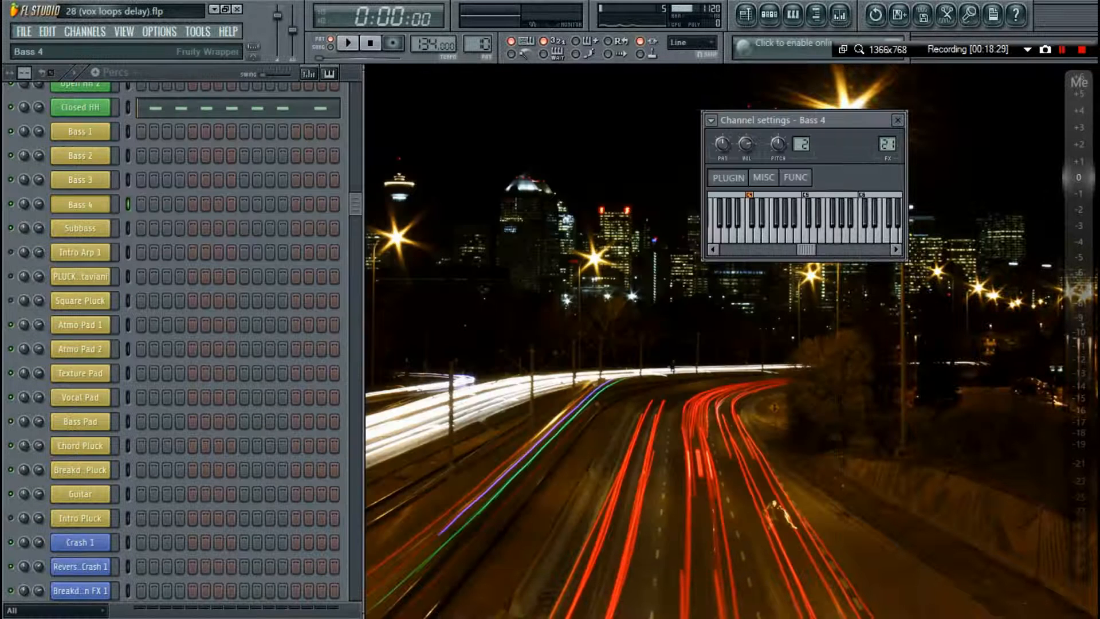
# Audition the Bass 4 sound with three test notes, and close its channel settings.
pyautogui.press('z')
pyautogui.press('z')
pyautogui.press('z')
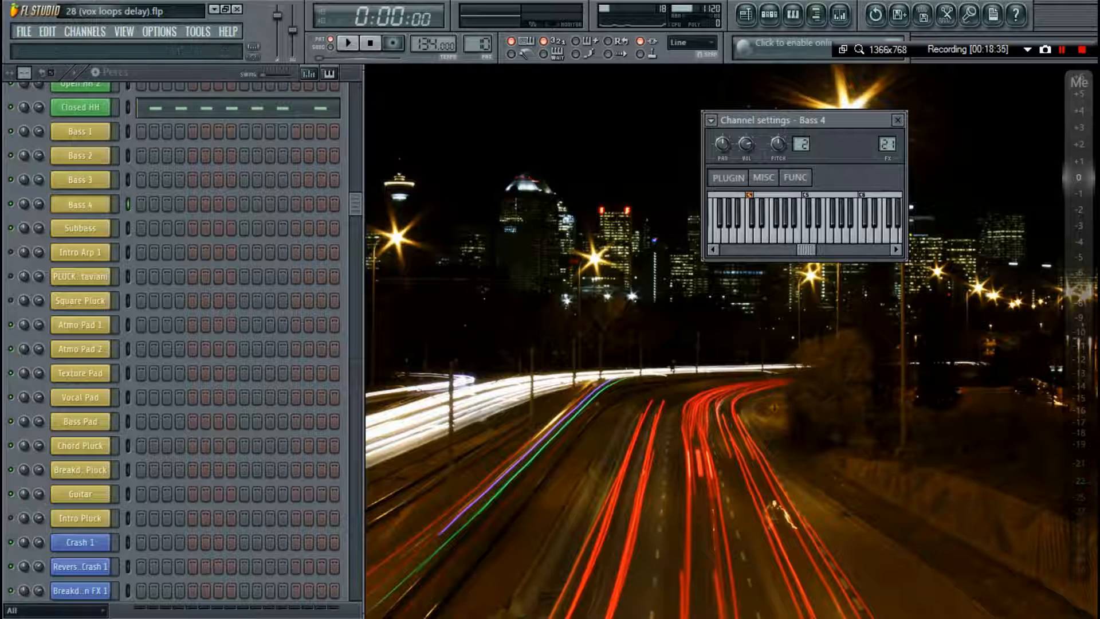
pyautogui.click(897, 120)
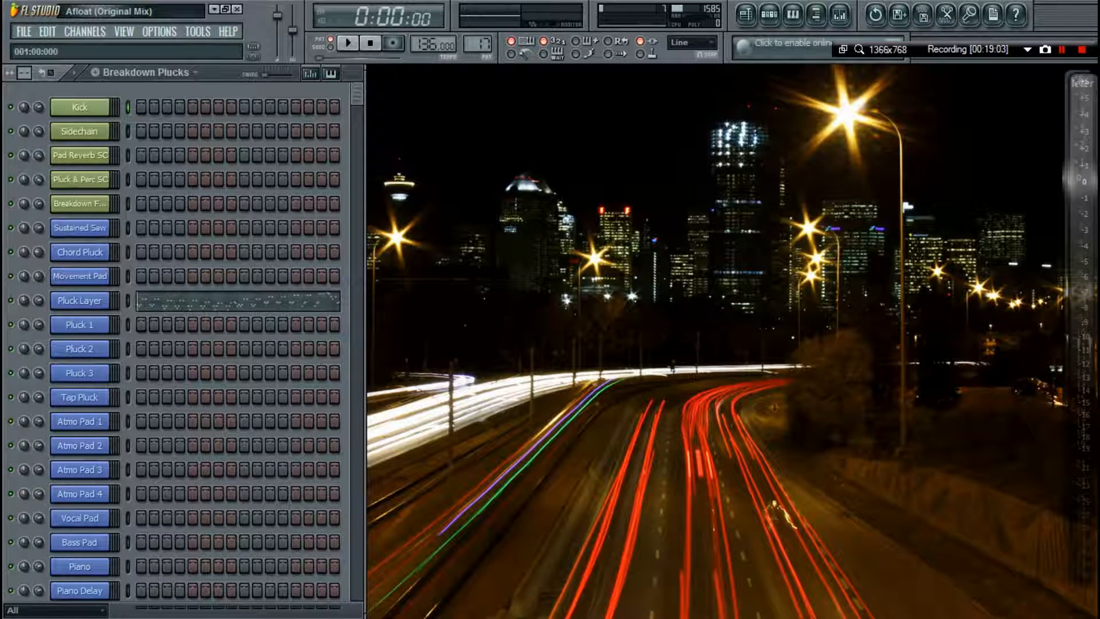
# In the Afloat project, compare the Part A and Part B oscillator settings of the Mid Bass synth, and close it.
pyautogui.scroll(-9, 204, 356)
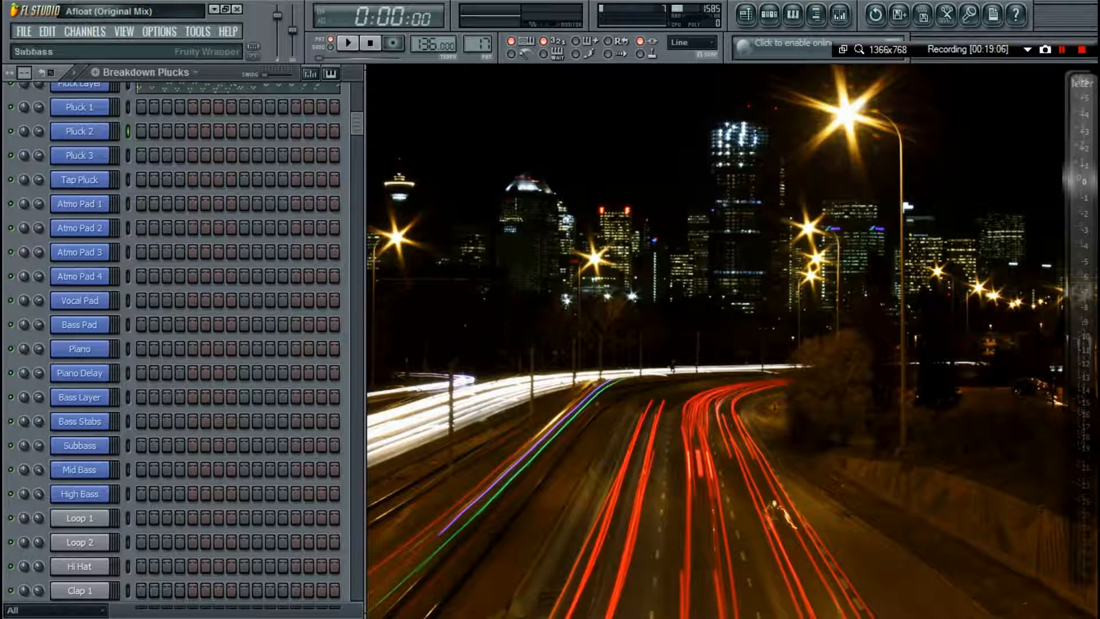
pyautogui.click(79, 469)
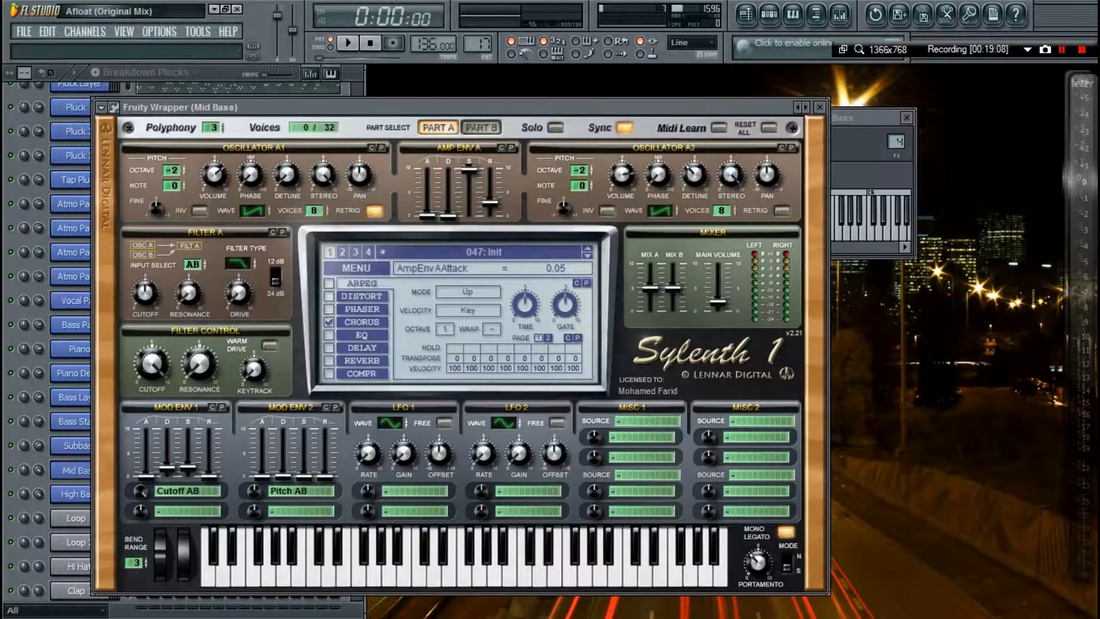
pyautogui.click(482, 127)
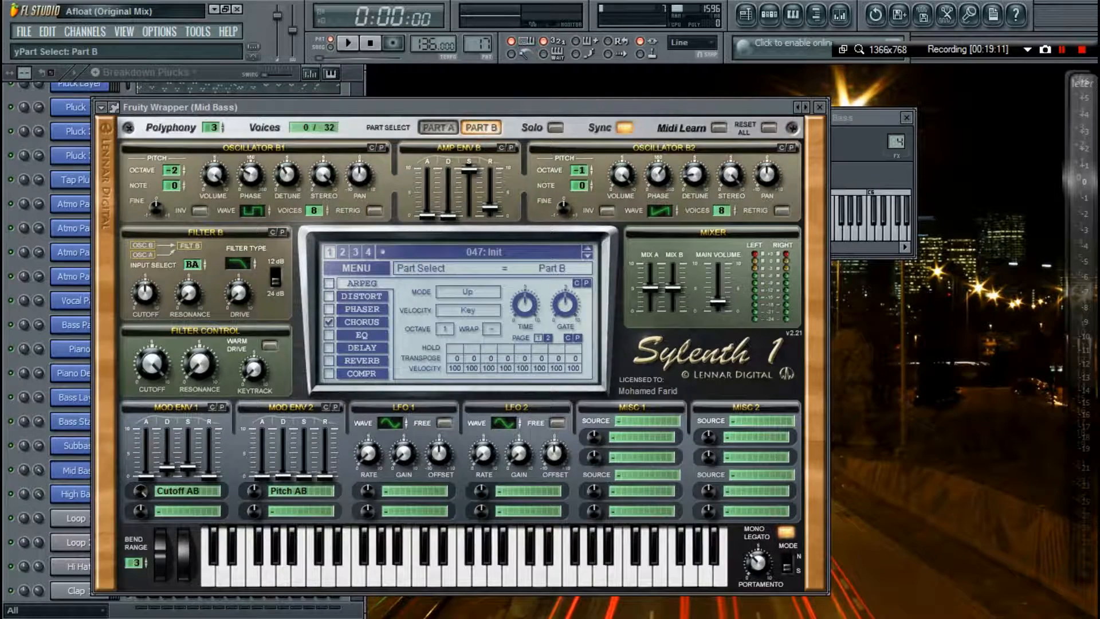
pyautogui.click(77, 470)
pyautogui.click(77, 470)
# Compare the Part B and Part A oscillator settings of the High Bass synth, and close it.
pyautogui.click(78, 494)
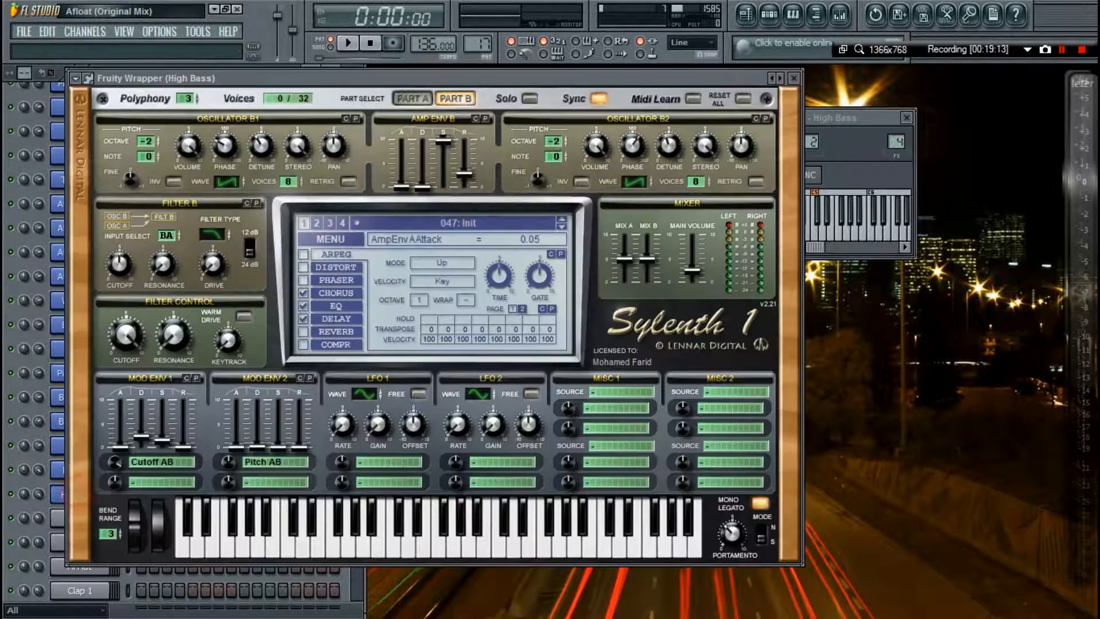
pyautogui.click(412, 99)
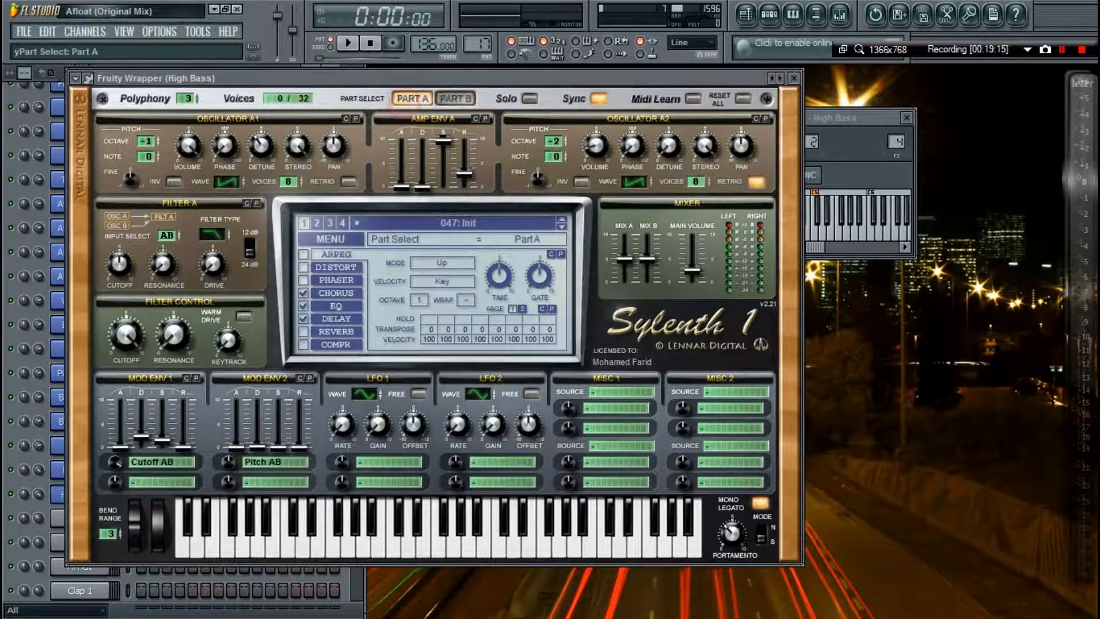
pyautogui.click(58, 494)
# Compare the Part A and Part B oscillator settings of the Afloat project's Subbass synth, and close it.
pyautogui.click(80, 447)
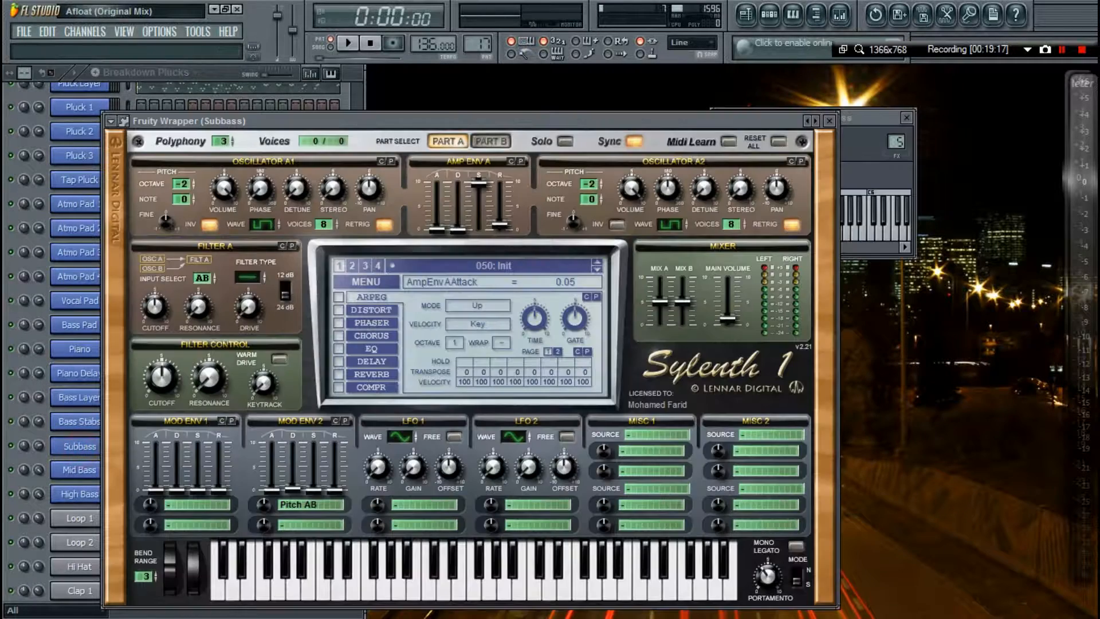
pyautogui.click(490, 141)
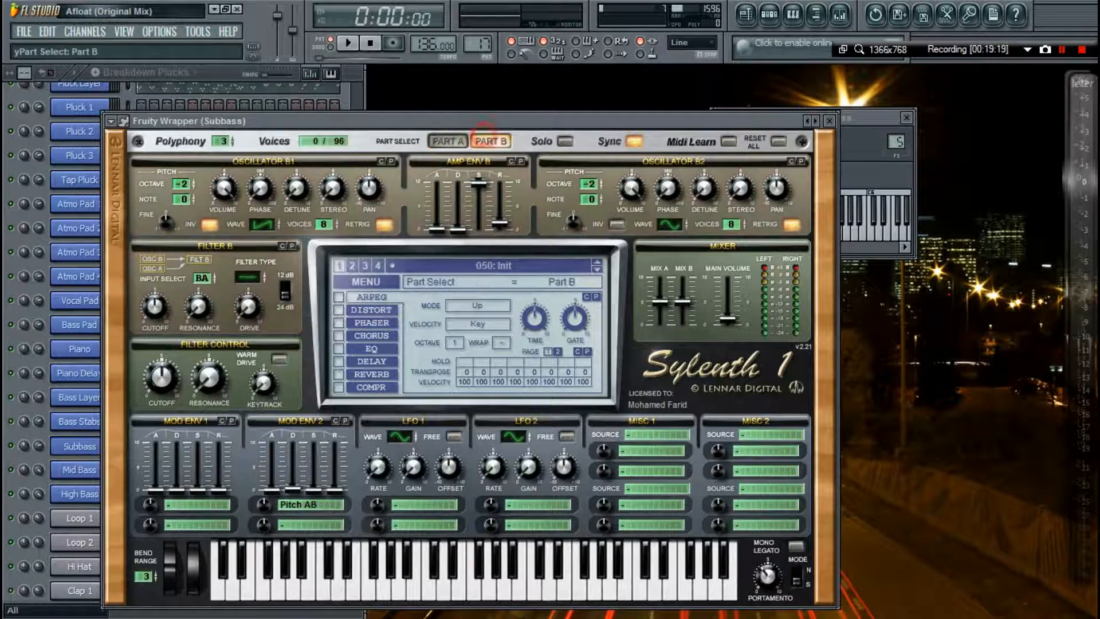
pyautogui.click(79, 447)
# Show the mixer's Master track, inspect its TP BassLane cutoff and width settings, and close the plugin and mixer.
pyautogui.press('F9')
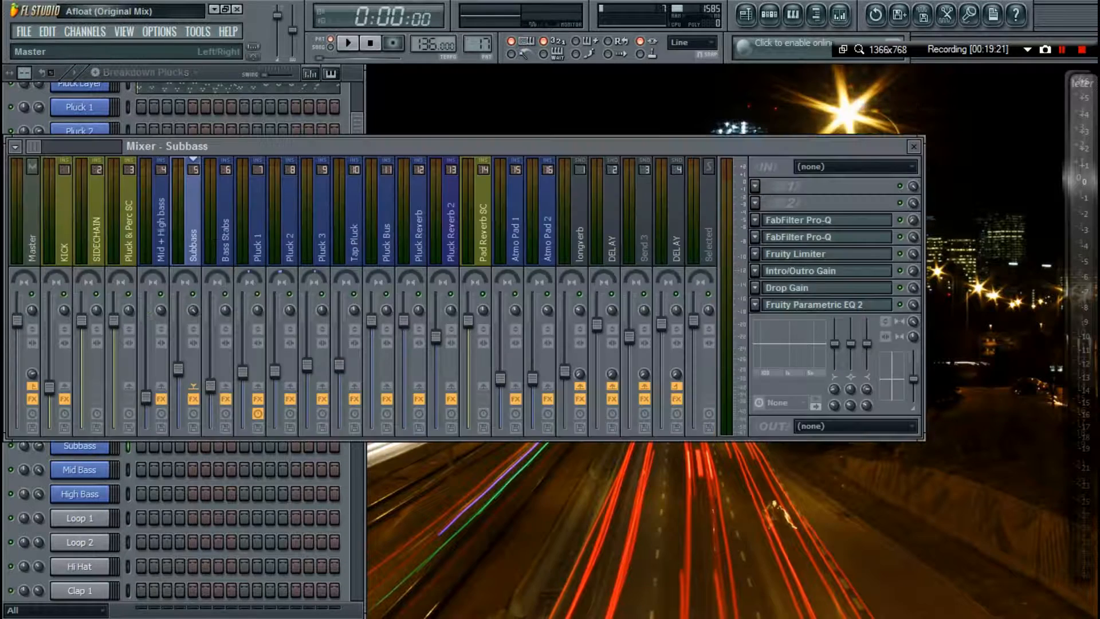
pyautogui.click(28, 200)
pyautogui.click(792, 288)
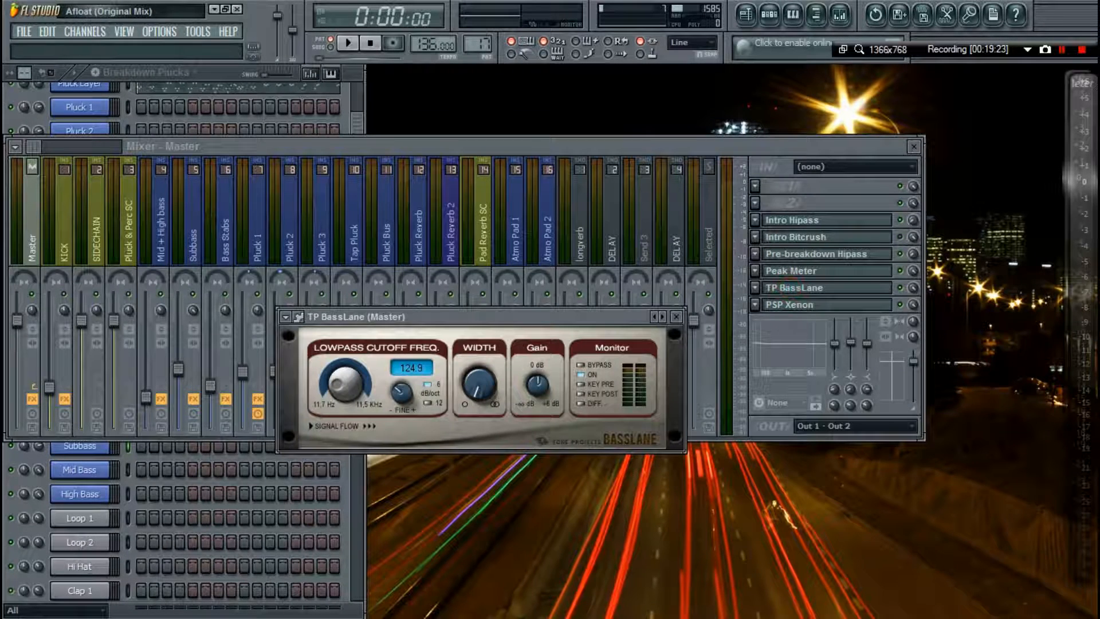
pyautogui.press('Escape')
pyautogui.click(835, 285)
pyautogui.press('Escape')
pyautogui.press('Escape')
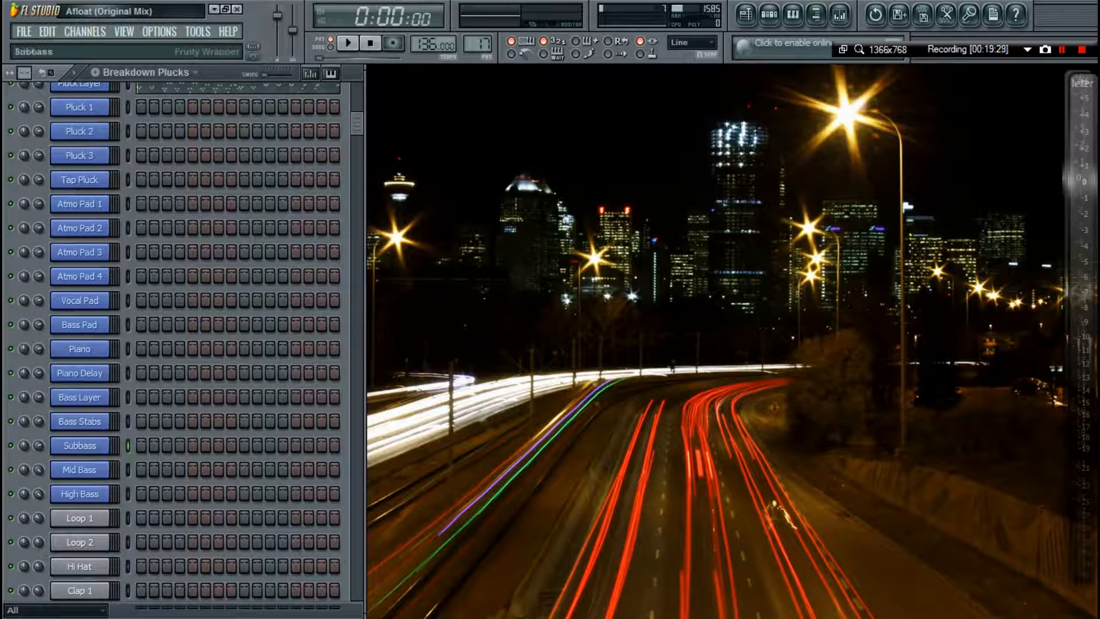
# Return to the vox loops delay project, view the Atmo Pad 1 channel's Spire settings, and close the synth.
pyautogui.click(92, 421)
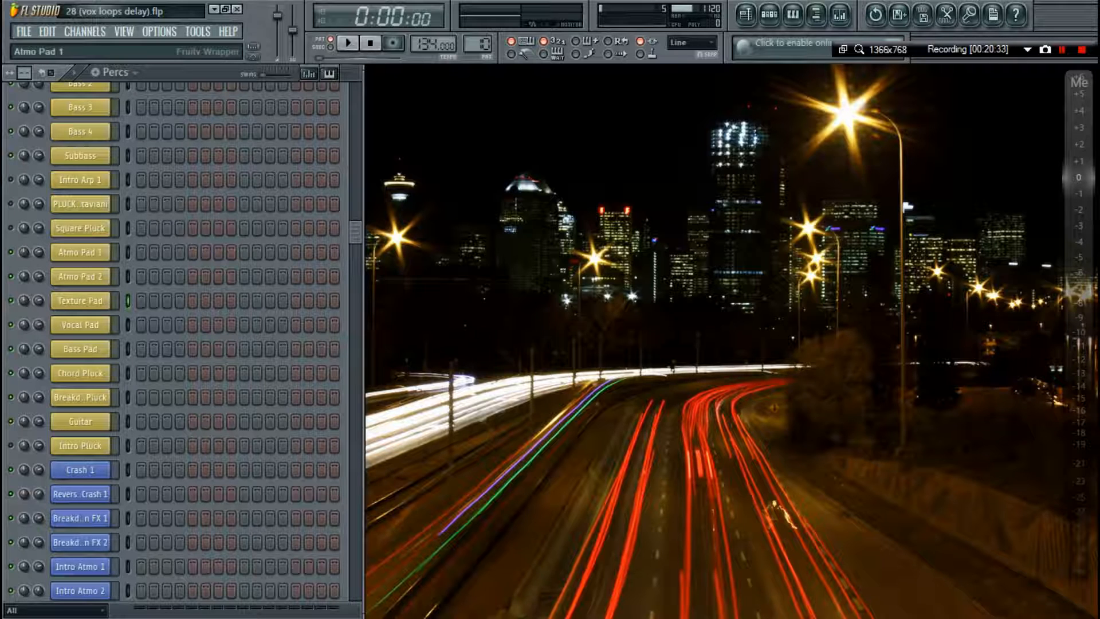
pyautogui.click(80, 253)
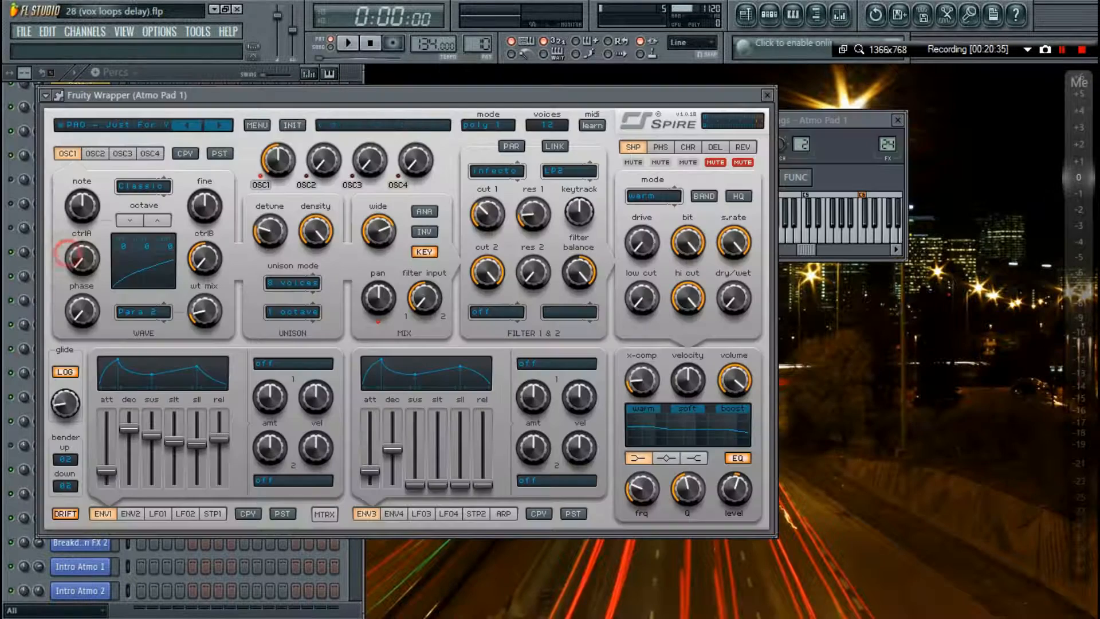
pyautogui.press('Escape')
pyautogui.press('Escape')
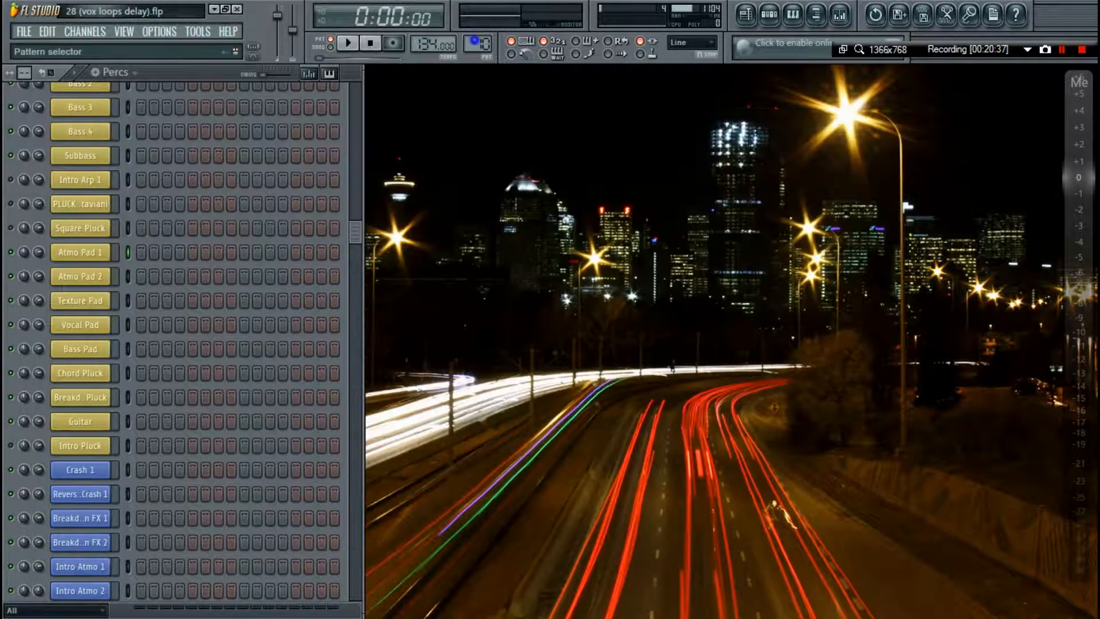
# Select the Breakdown Atmo Pad 1 pattern, play it back and stop it.
pyautogui.rightClick(475, 41)
pyautogui.click(532, 277)
pyautogui.press('space')
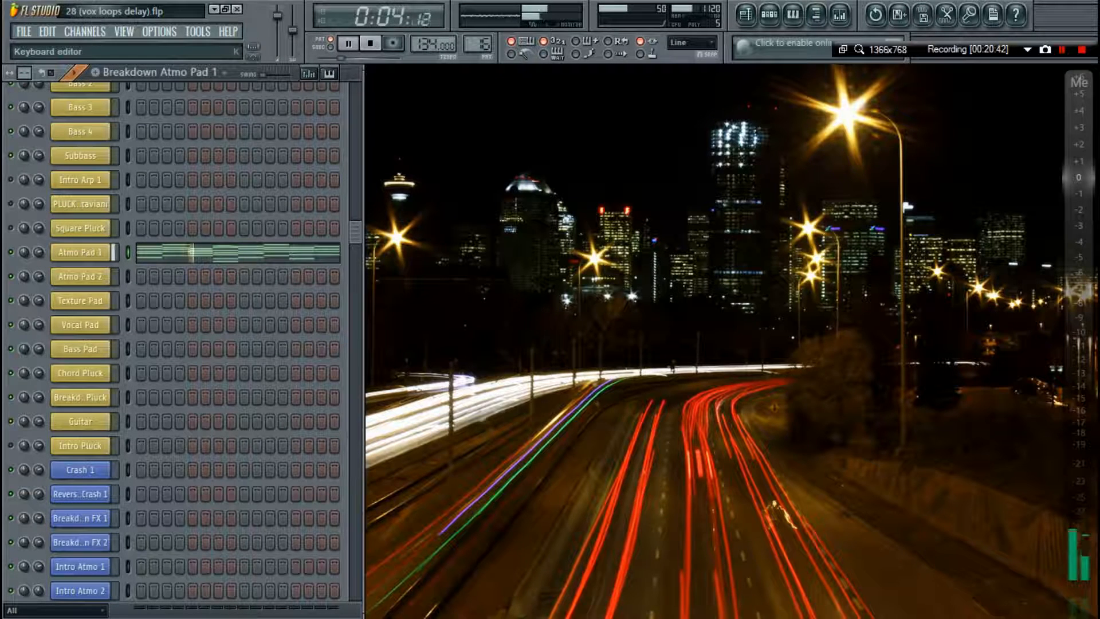
pyautogui.press('space')
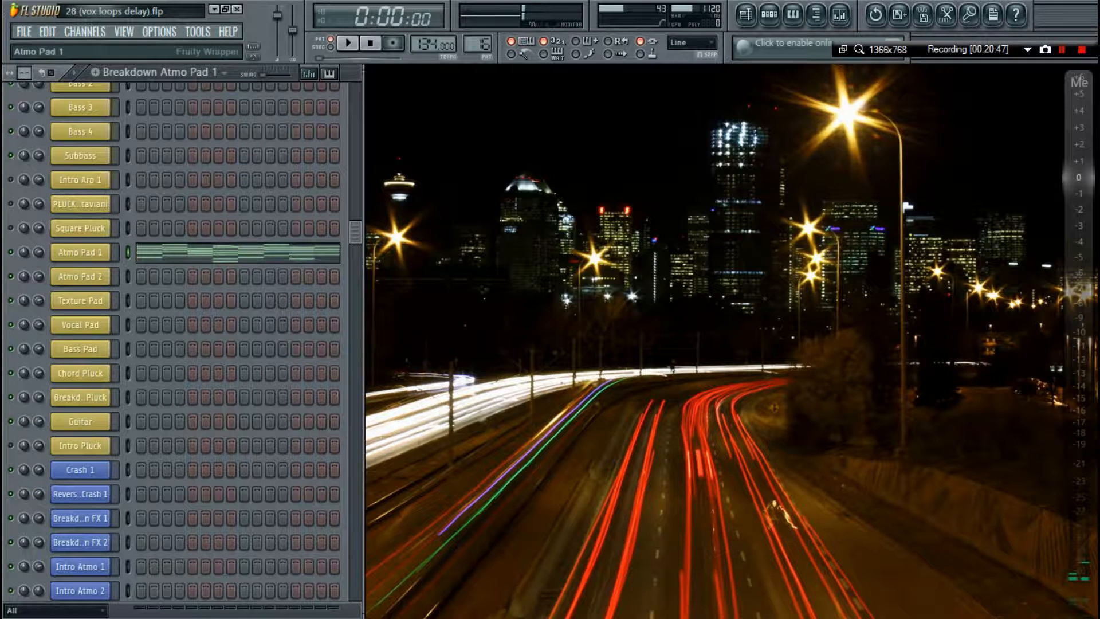
# View the Atmo Pad 1 channel's Spire unison and wide settings, and close the synth.
pyautogui.click(80, 251)
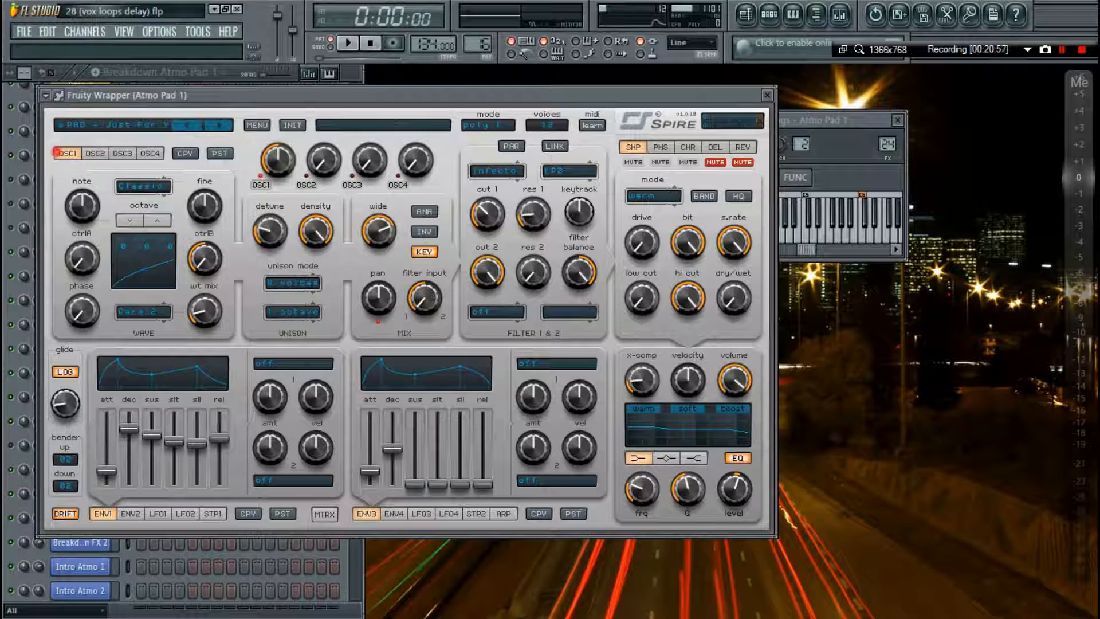
pyautogui.press('Escape')
pyautogui.press('Escape')
# Inspect the Classic Delay on the Atmo Pad 1 mixer track, and close the plugin and mixer.
pyautogui.press('F9')
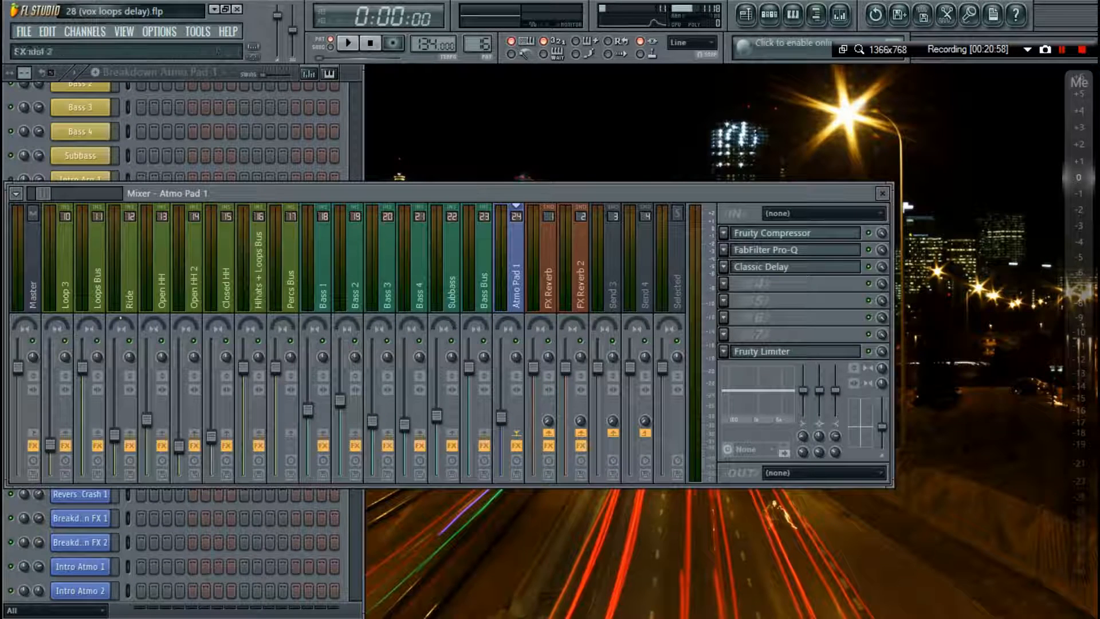
pyautogui.click(780, 267)
pyautogui.click(781, 268)
pyautogui.click(780, 267)
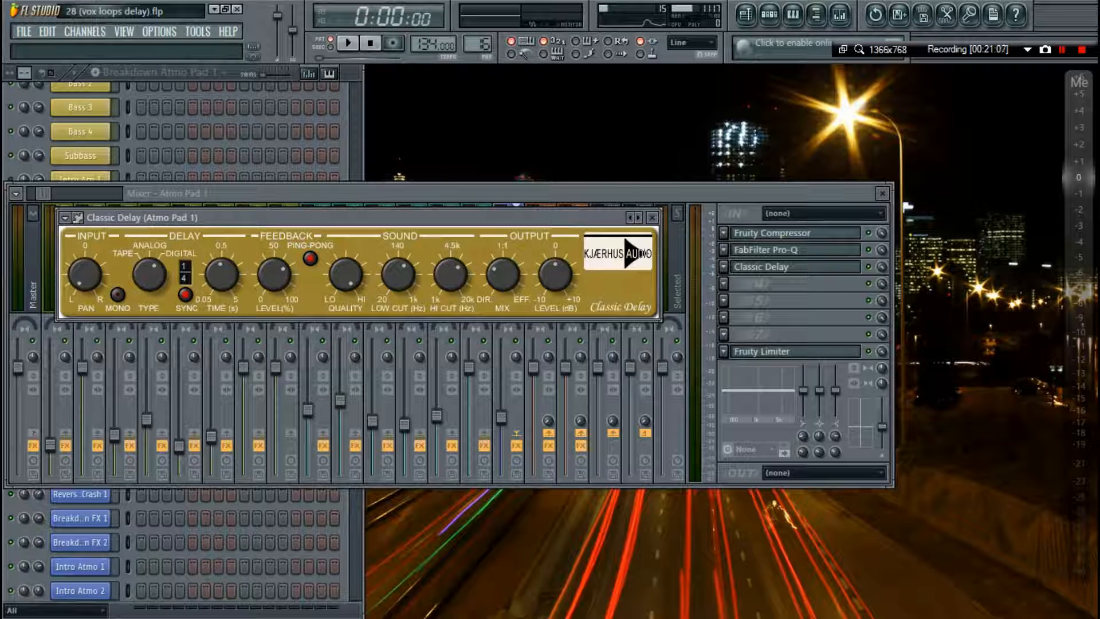
pyautogui.press('Escape')
pyautogui.press('Escape')
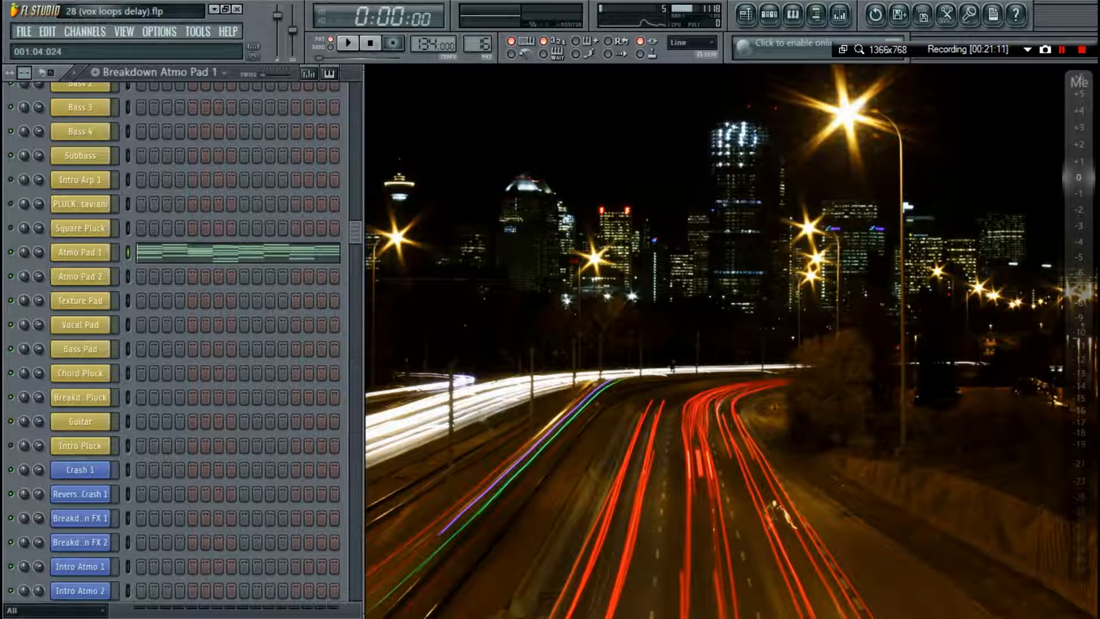
# Compare the Atmo Pad 1 notes of the Breakdown Atmo Pad 1 pattern with those of the Intro Pads clip in the playlist.
pyautogui.click(273, 248)
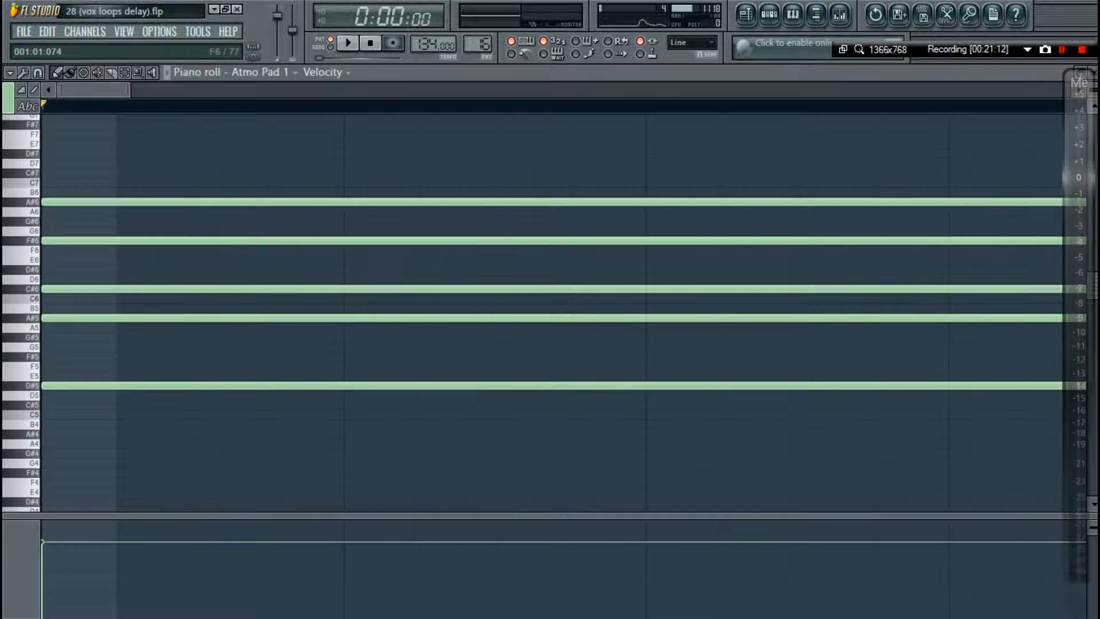
pyautogui.press('Escape')
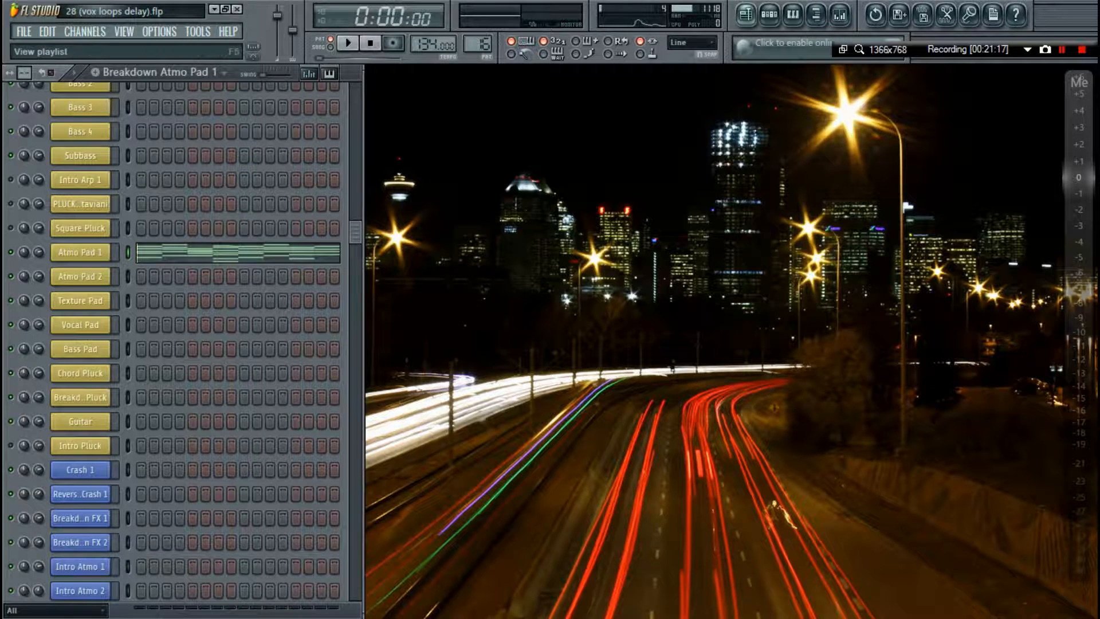
pyautogui.click(746, 15)
pyautogui.scroll(-8, 316, 195)
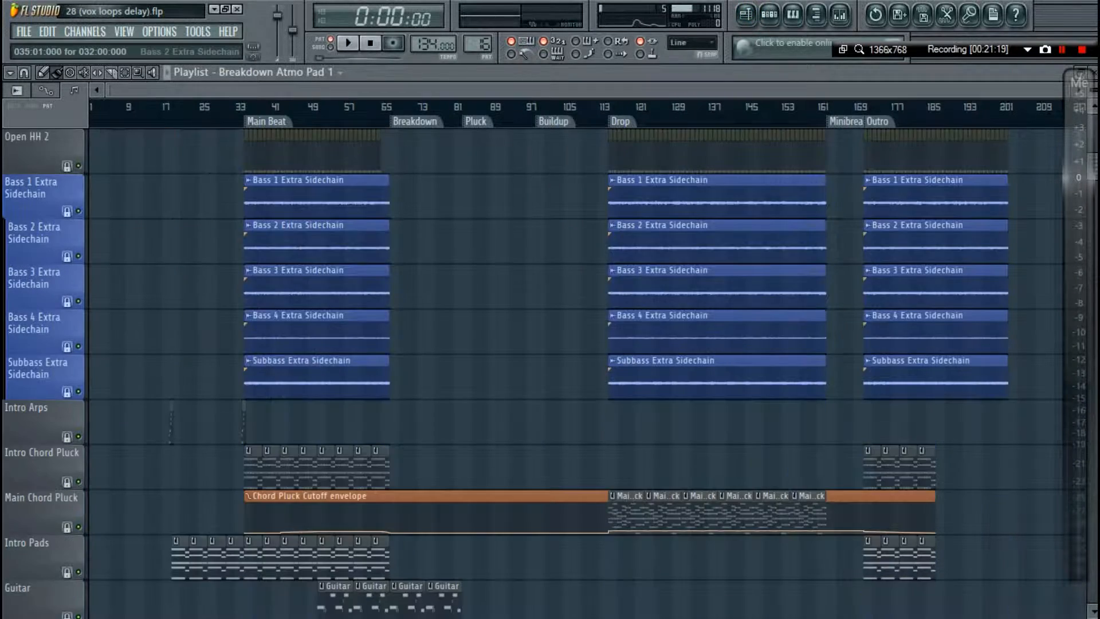
pyautogui.scroll(-16, 246, 229)
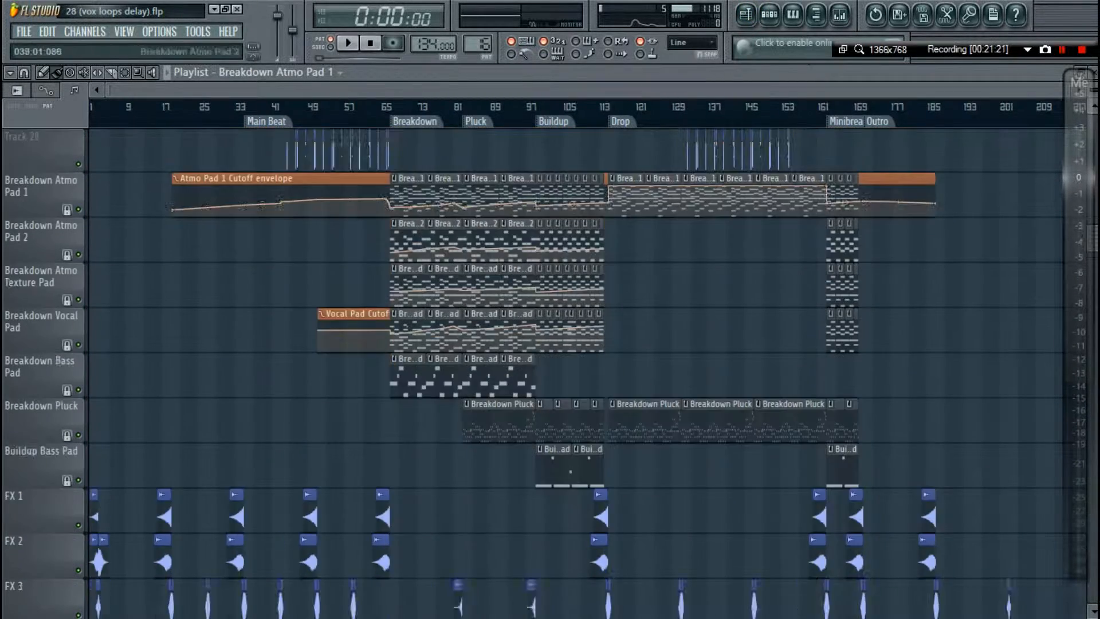
pyautogui.scroll(12, 252, 241)
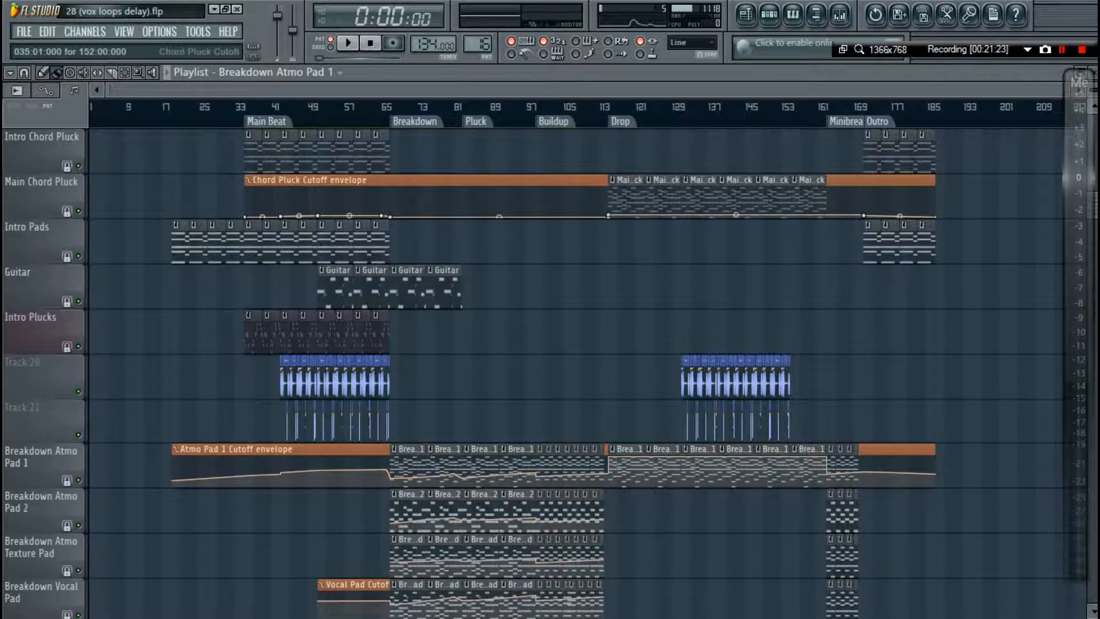
pyautogui.scroll(2, 252, 235)
pyautogui.scroll(-3, 252, 235)
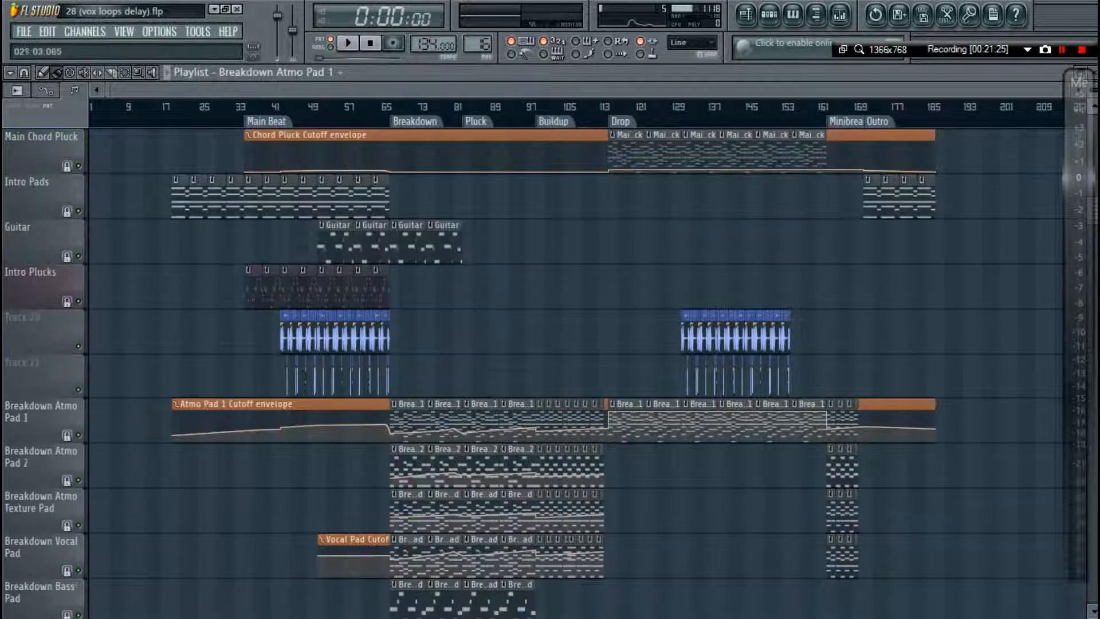
pyautogui.scroll(3, 228, 241)
pyautogui.scroll(2, 213, 229)
pyautogui.doubleClick(216, 184)
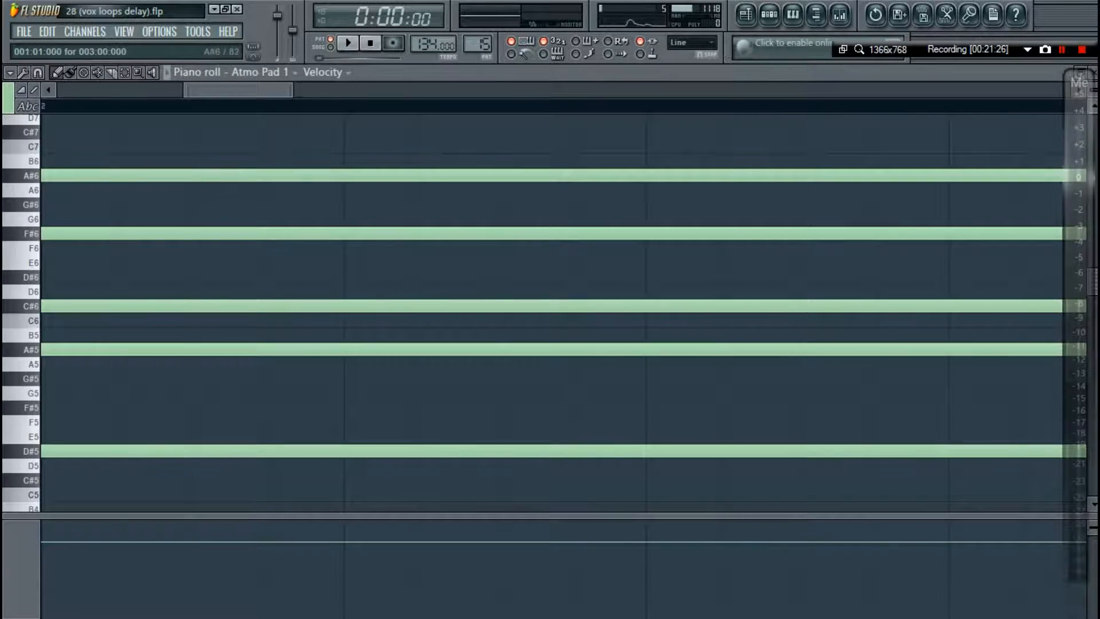
pyautogui.press('Escape')
# Review the Spire settings of Atmo Pad 1 with the Intro Pads pattern selected, and close the synth and its channel settings.
pyautogui.click(68, 250)
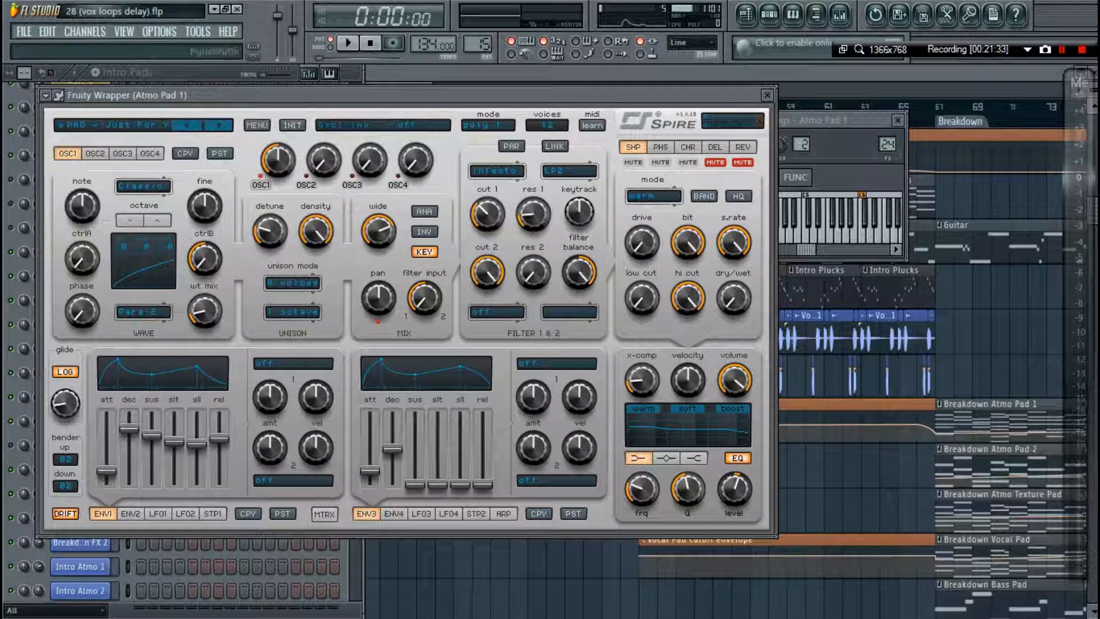
pyautogui.click(897, 120)
pyautogui.click(897, 121)
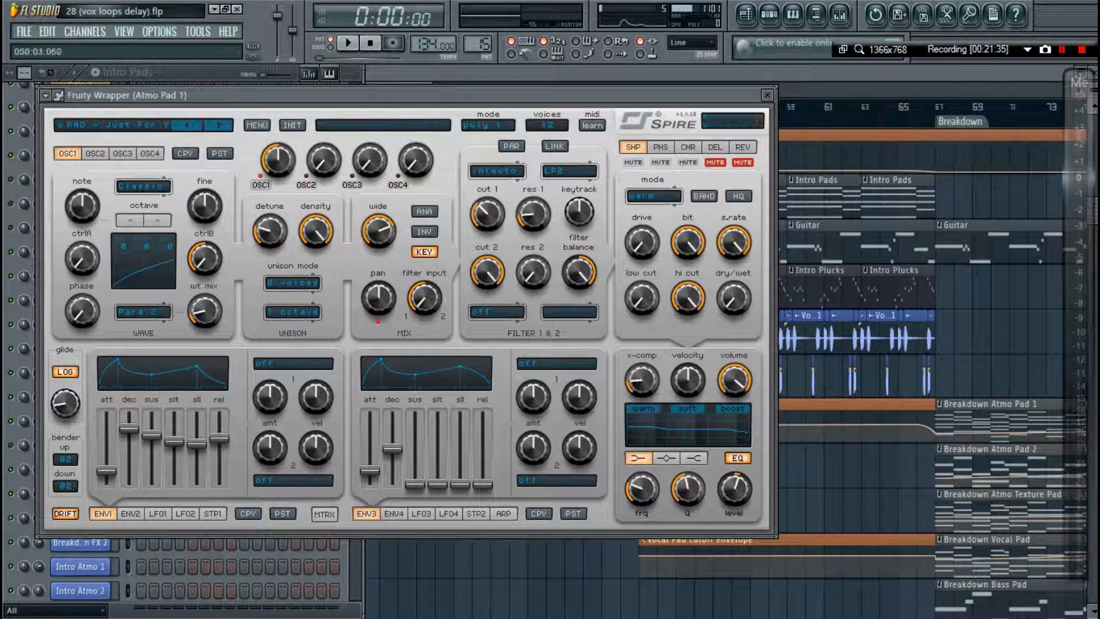
pyautogui.click(767, 95)
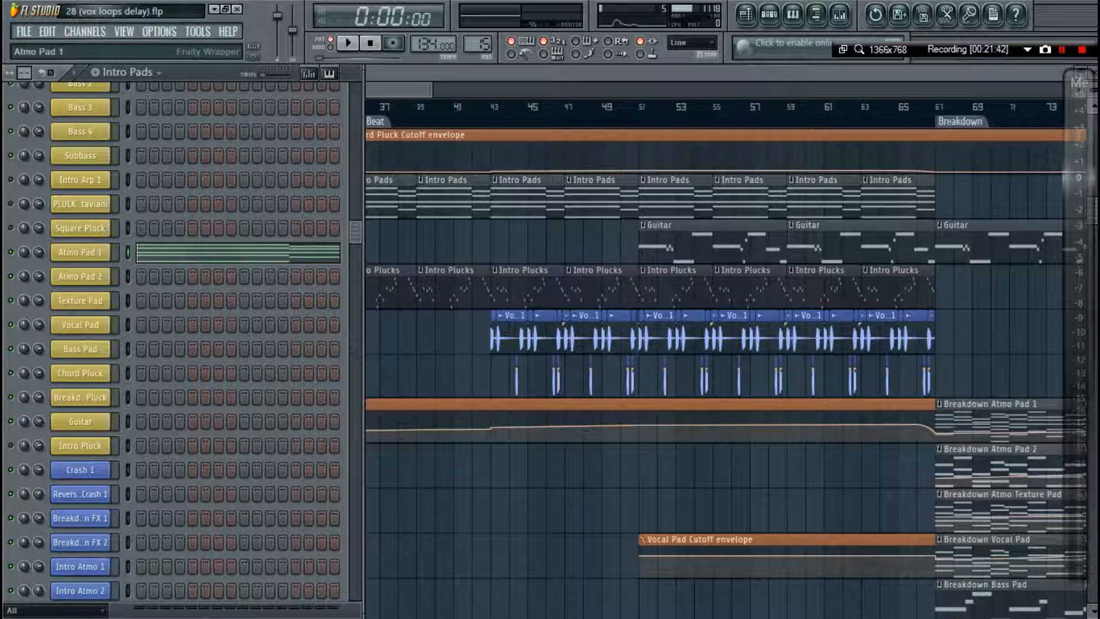
pyautogui.click(80, 252)
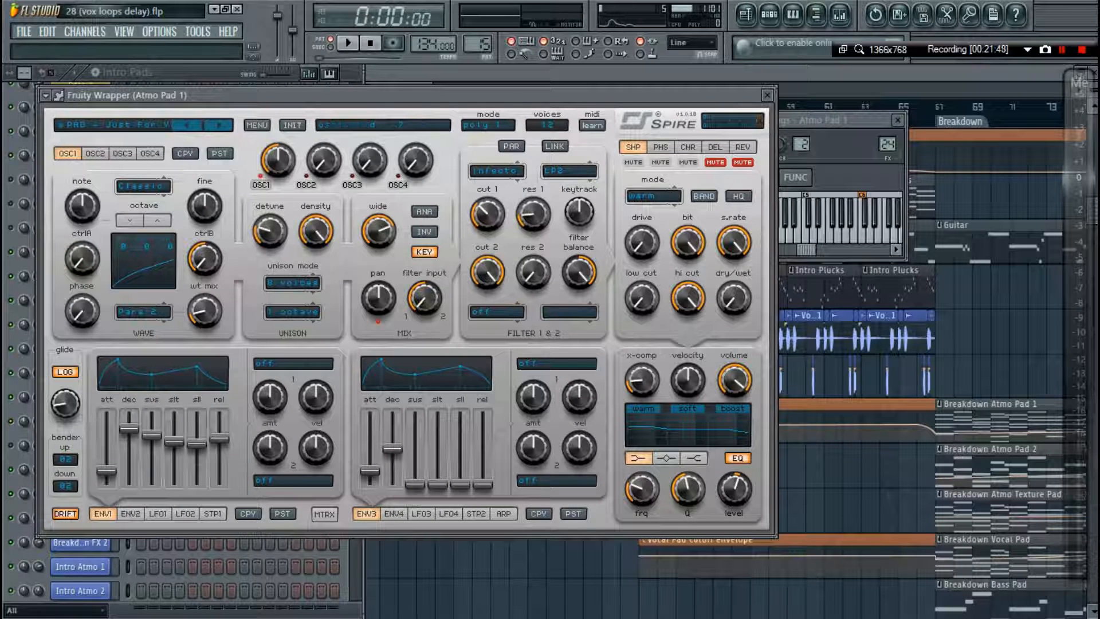
pyautogui.press('Escape')
pyautogui.press('Escape')
# Re-examine the Classic Delay effect on Atmo Pad 1's mixer track, and close the plugin and mixer.
pyautogui.press('F9')
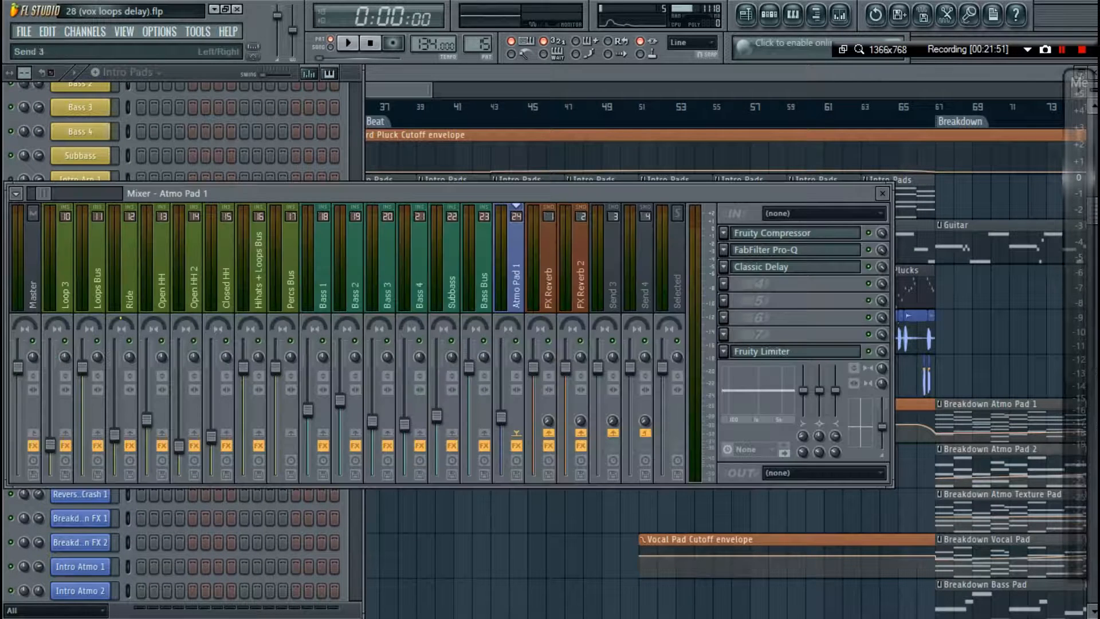
pyautogui.click(783, 269)
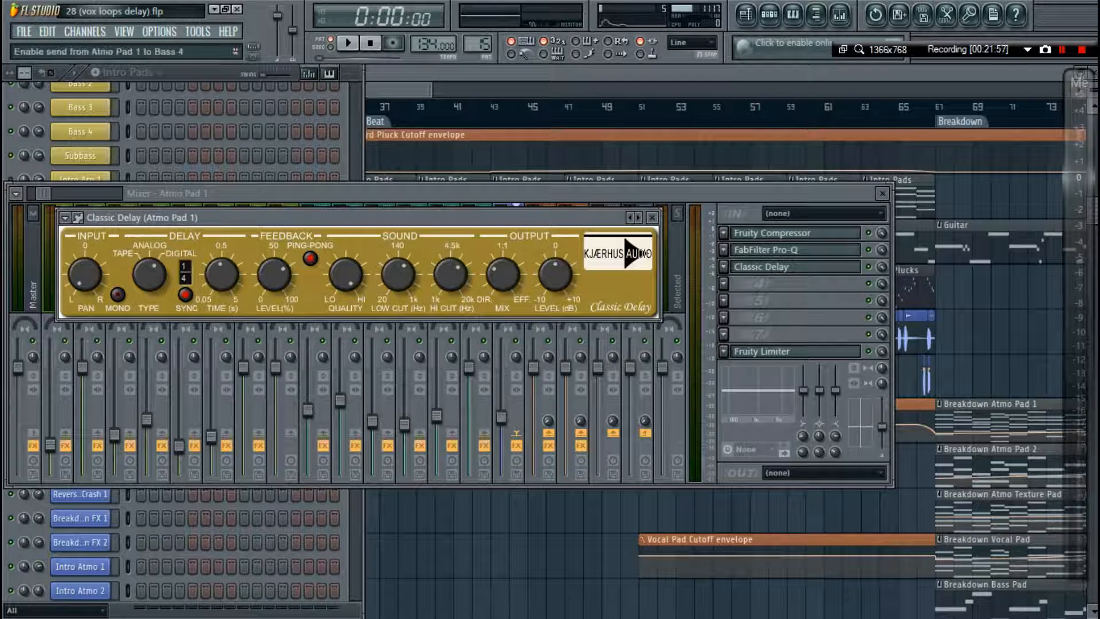
pyautogui.press('Escape')
pyautogui.press('Escape')
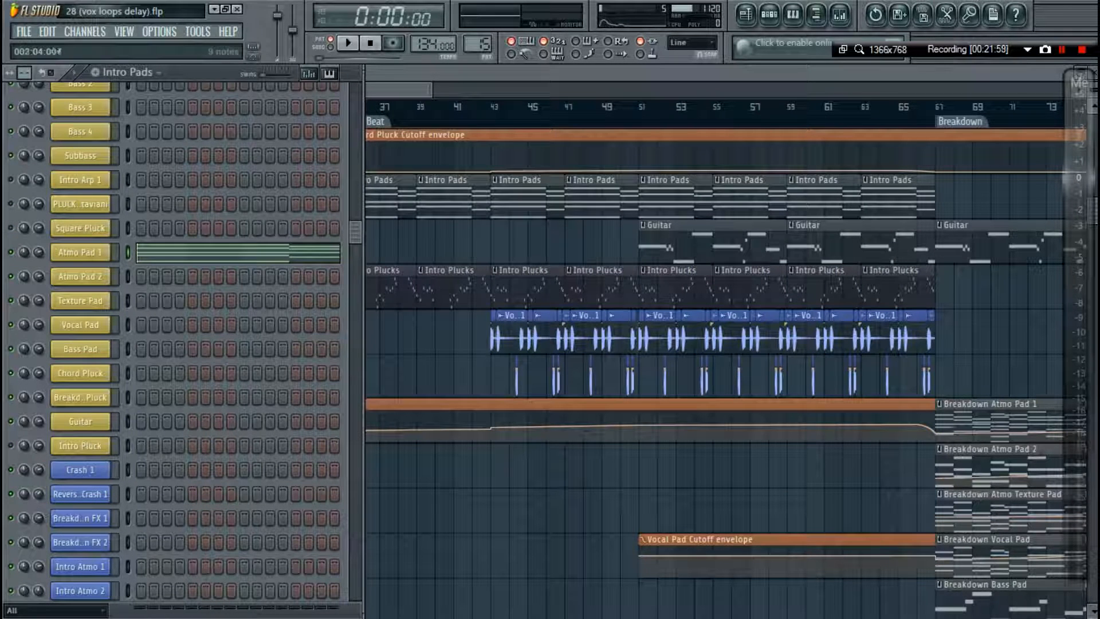
pyautogui.press('F9')
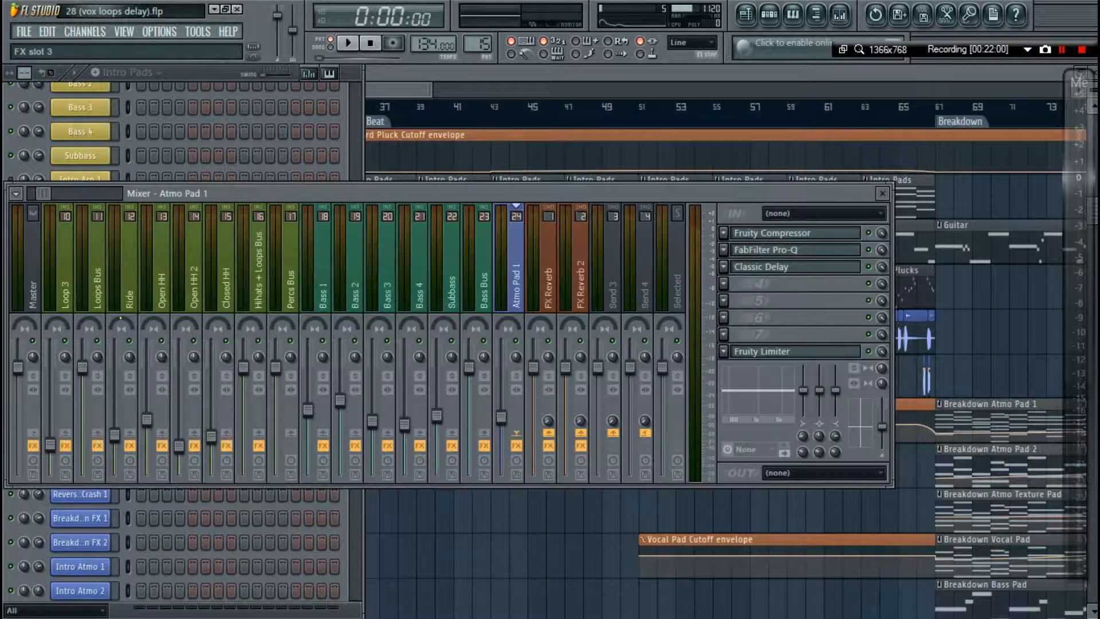
pyautogui.click(749, 268)
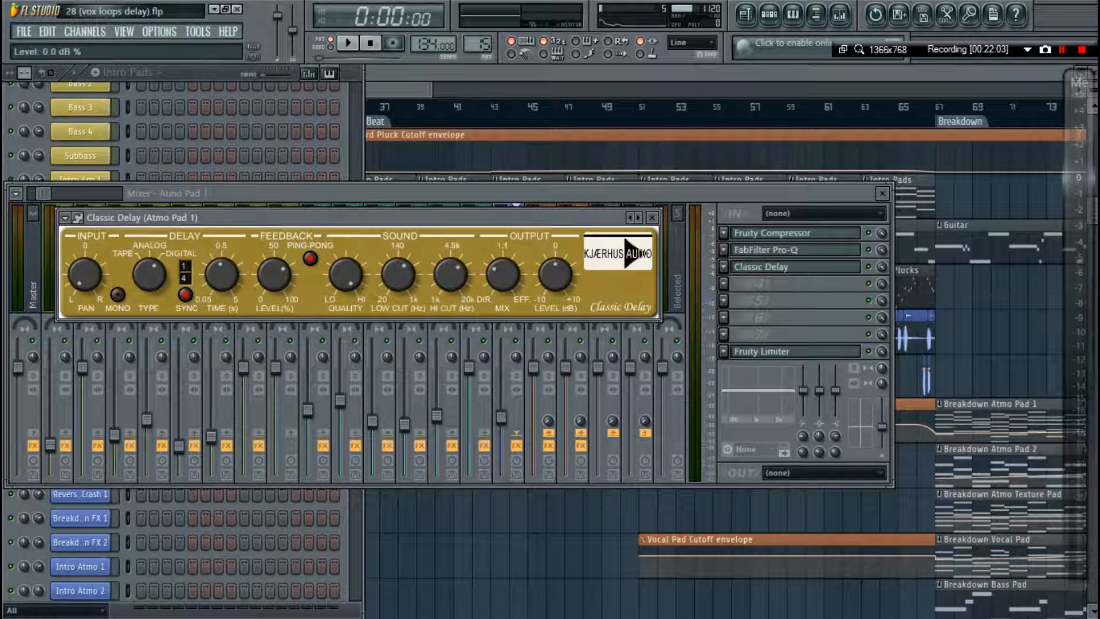
pyautogui.press('Escape')
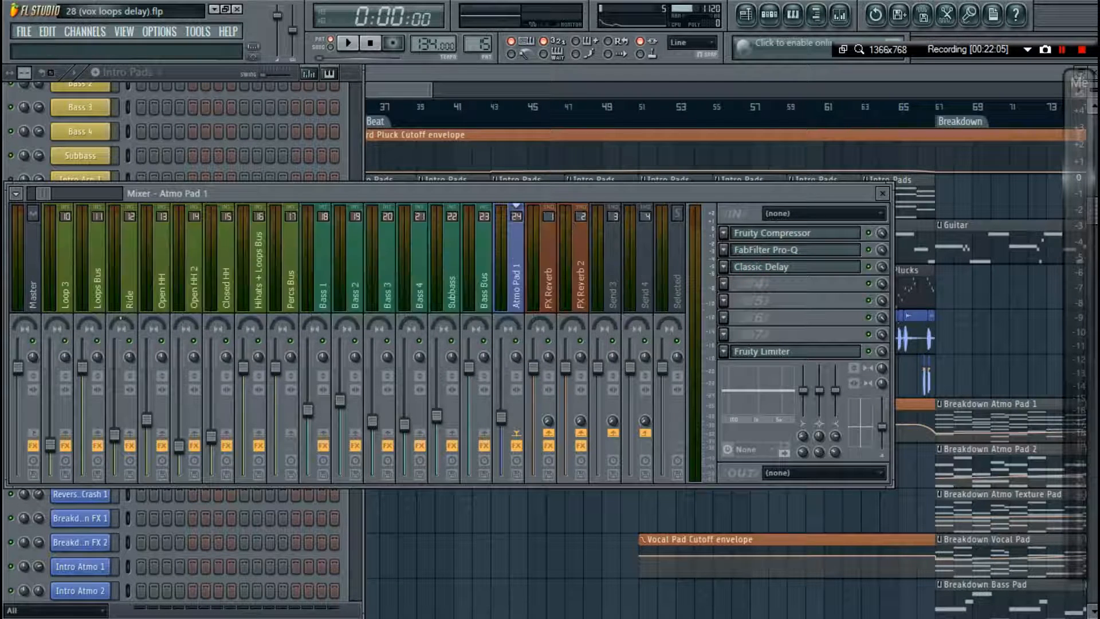
pyautogui.press('F9')
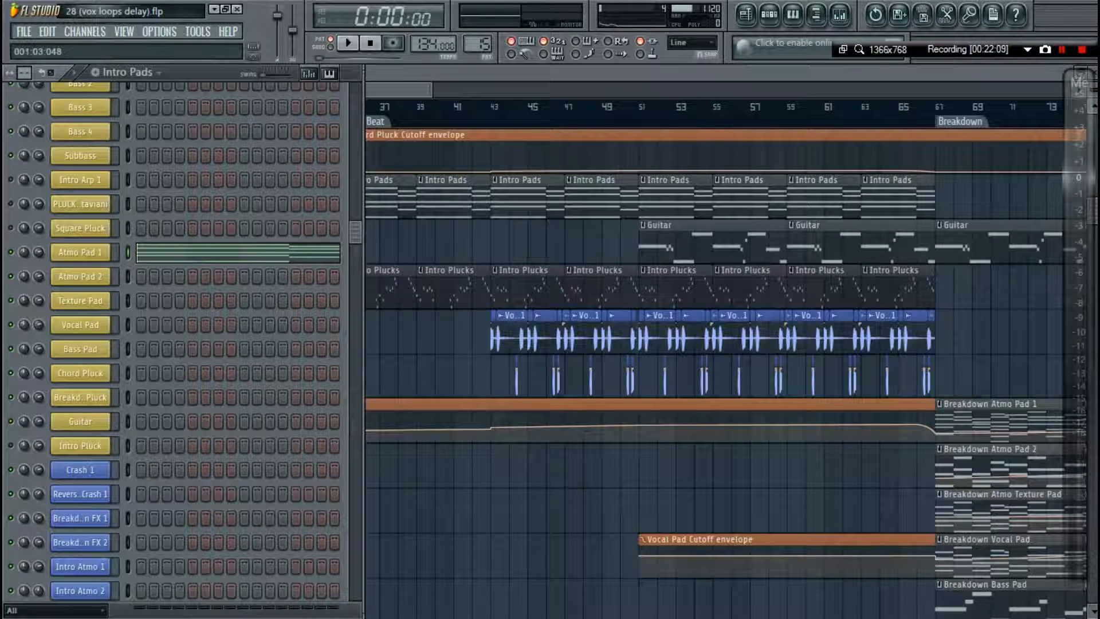
# Hide the playlist, select the Breakdown Atmo Pad 2 pattern, play it back and stop it.
pyautogui.scroll(1, 479, 44)
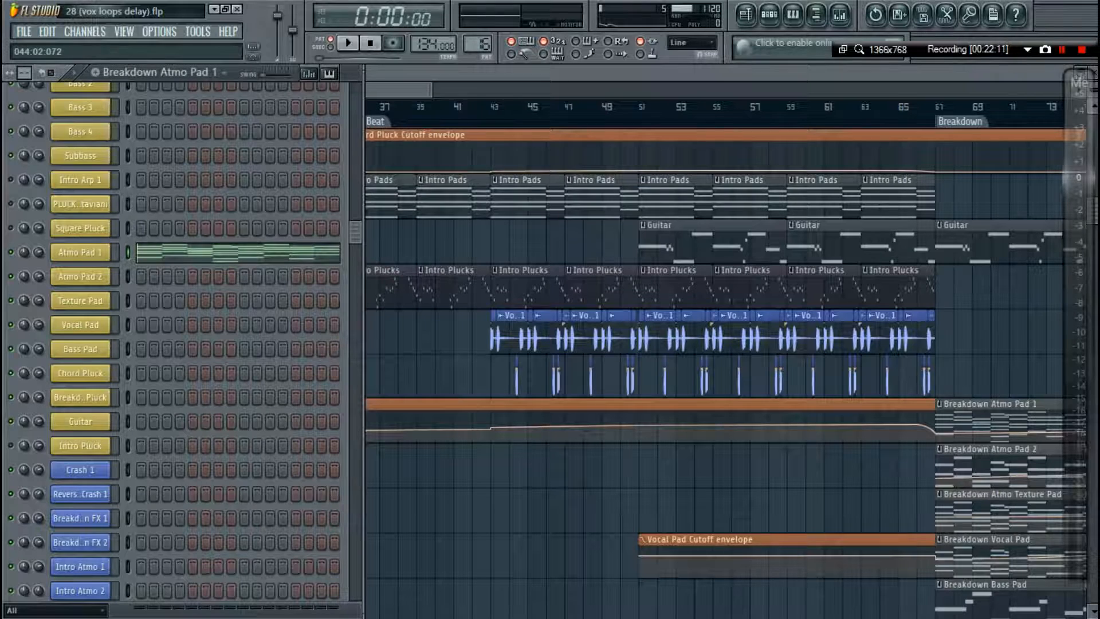
pyautogui.click(516, 101)
pyautogui.press('F5')
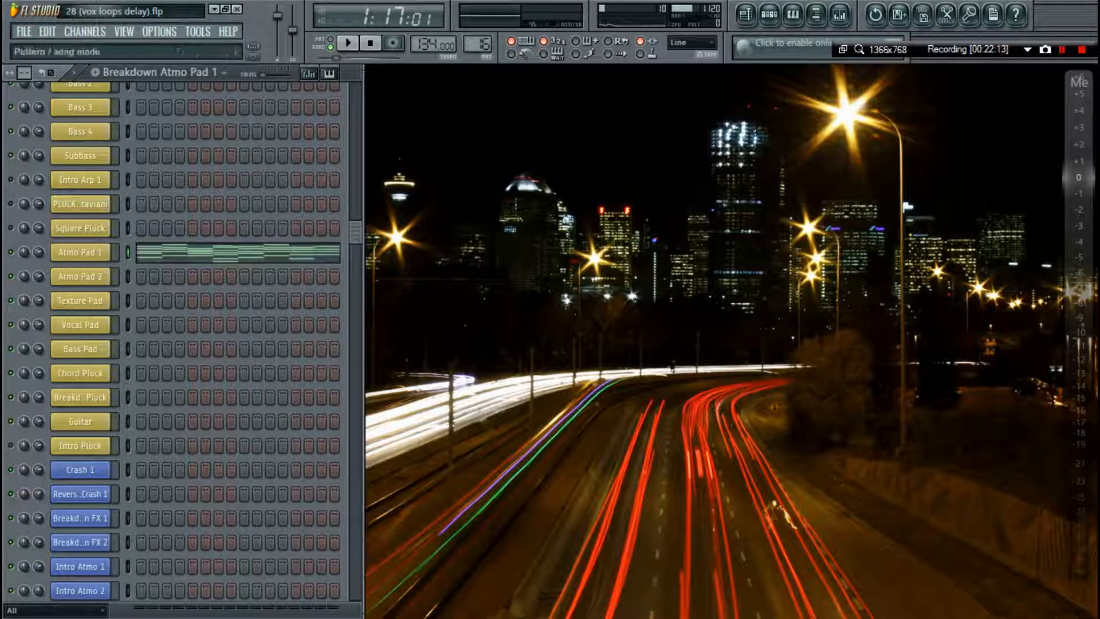
pyautogui.scroll(1, 479, 44)
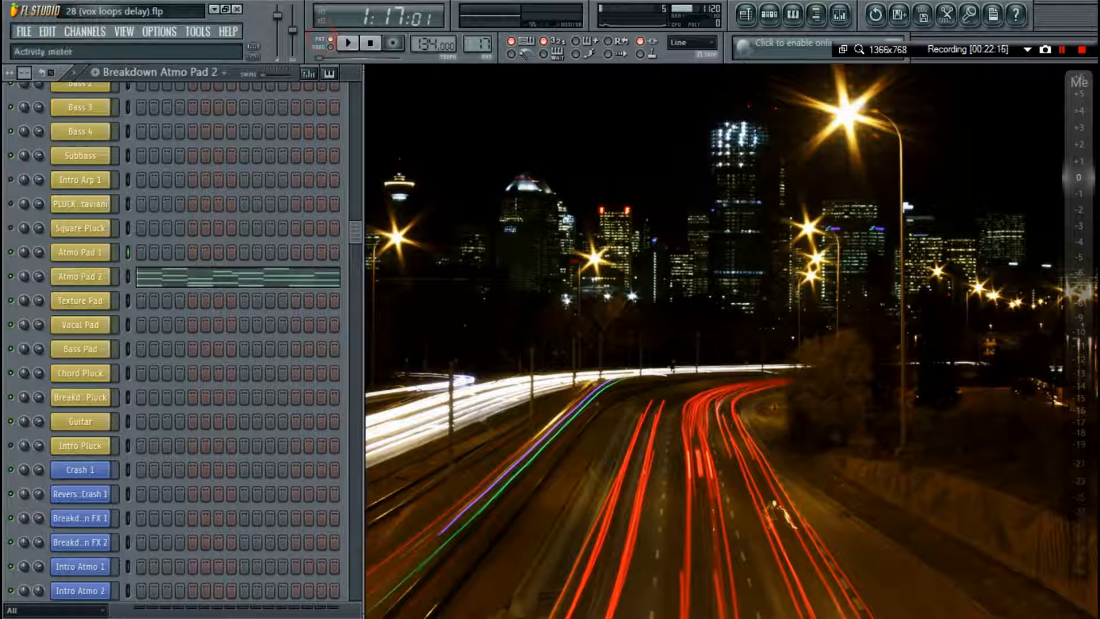
pyautogui.press('space')
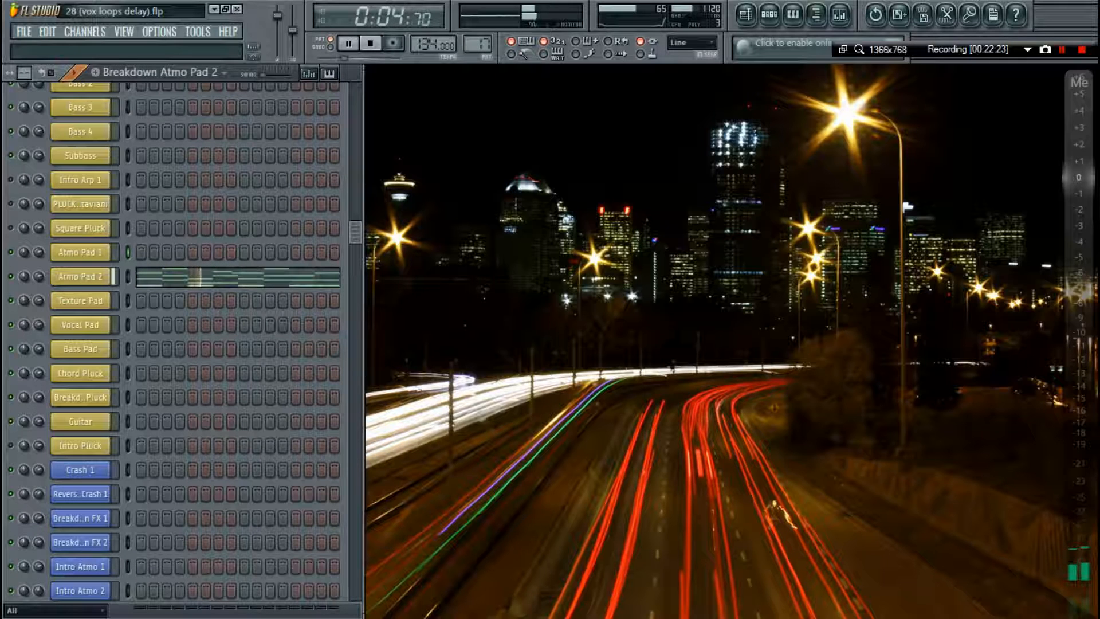
pyautogui.press('space')
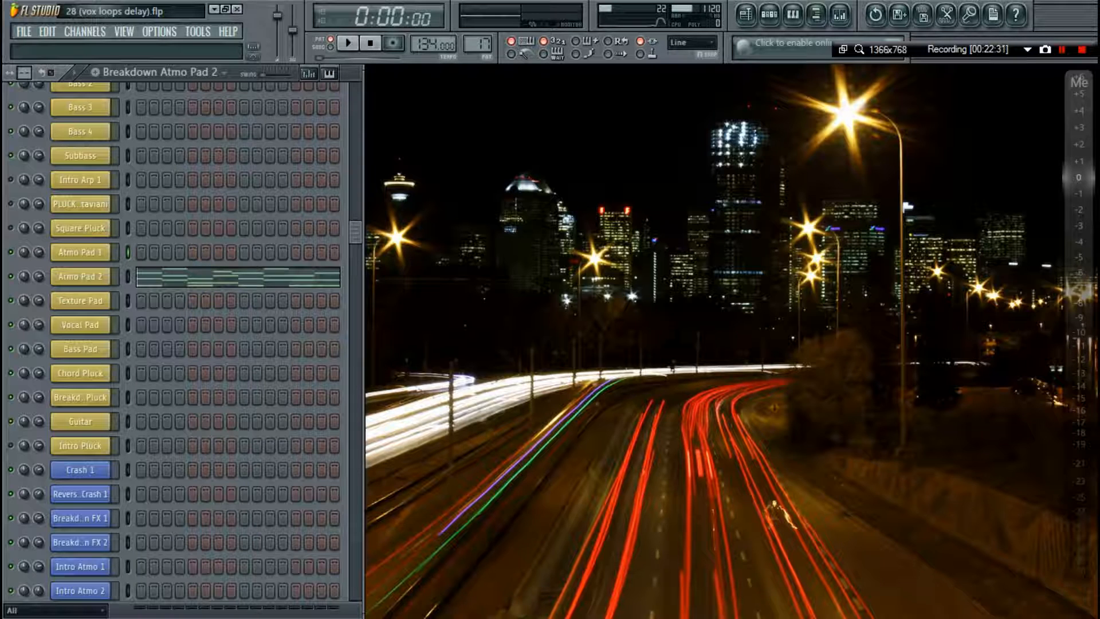
# View the Atmo Pad 2 channel's Spire settings and inspect the Classic Delay on its mixer track.
pyautogui.click(86, 277)
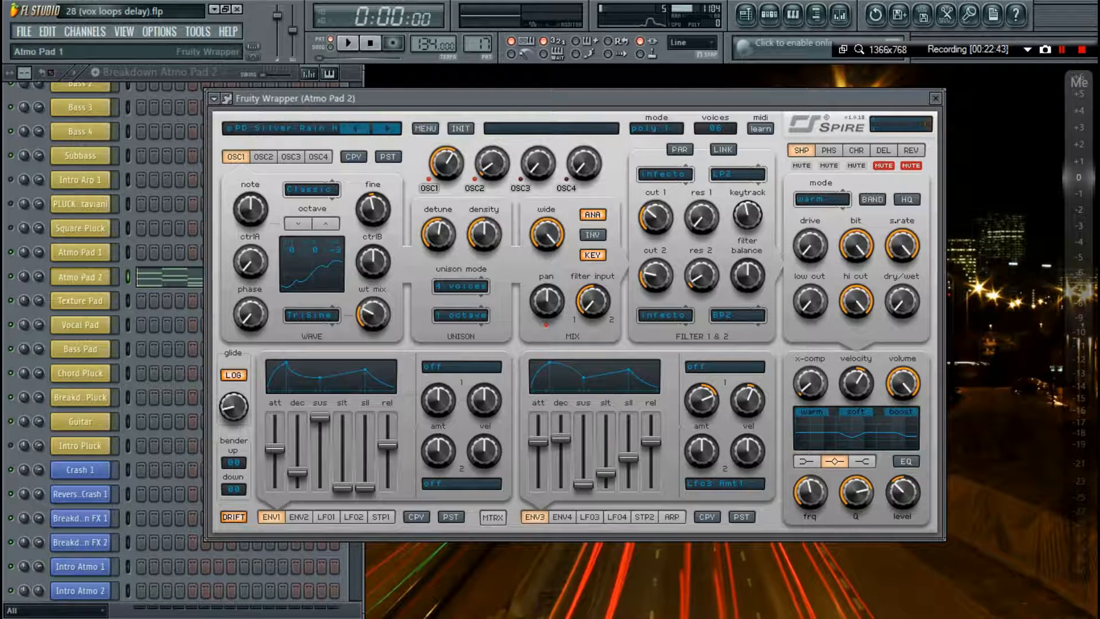
pyautogui.press('F9')
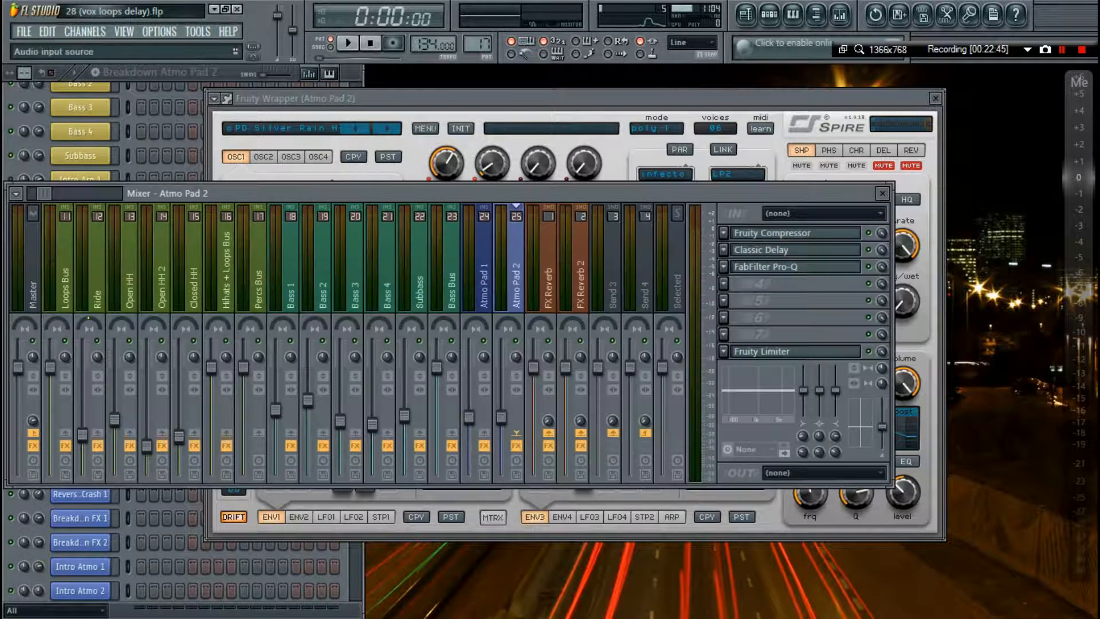
pyautogui.click(796, 249)
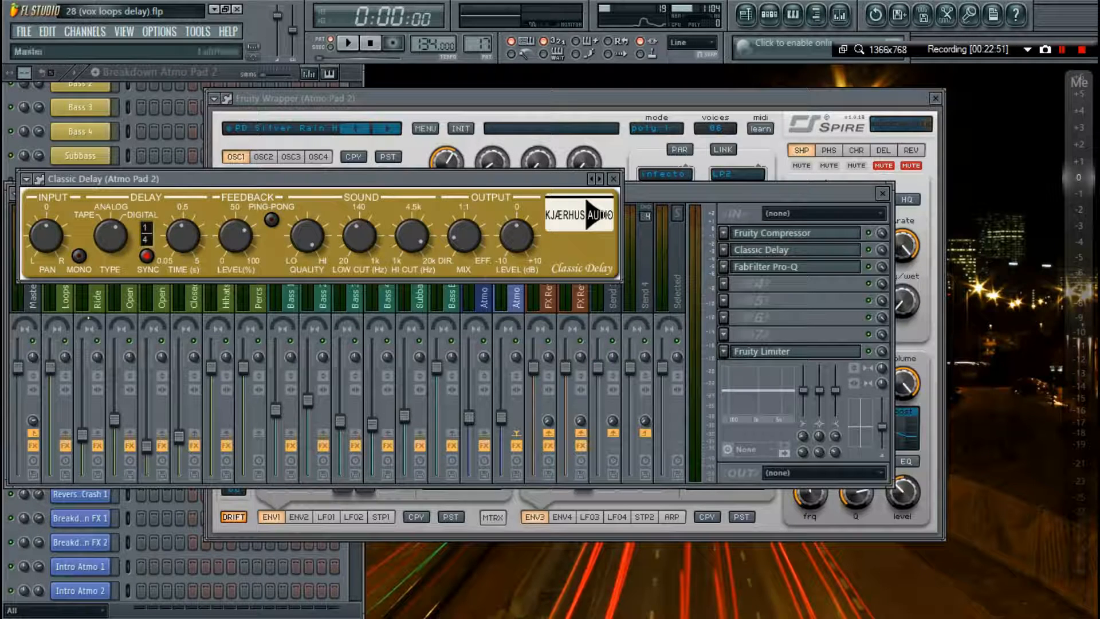
pyautogui.press('Escape')
pyautogui.press('Escape')
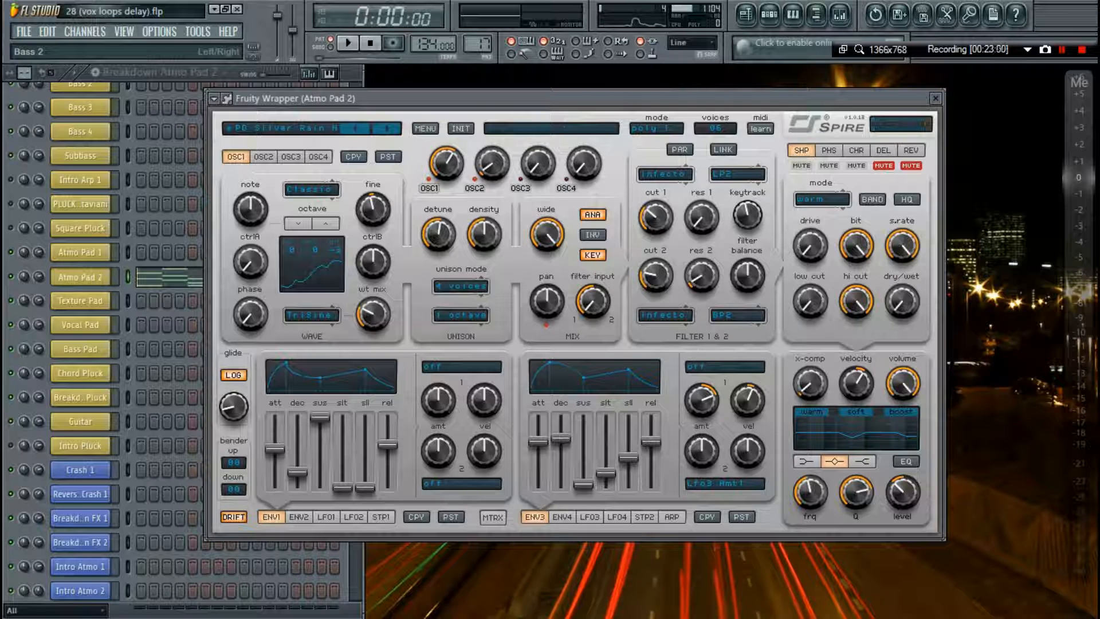
# Compare the OSC2 and OSC1 settings of the Atmo Pad 2 synth, and close it.
pyautogui.click(263, 157)
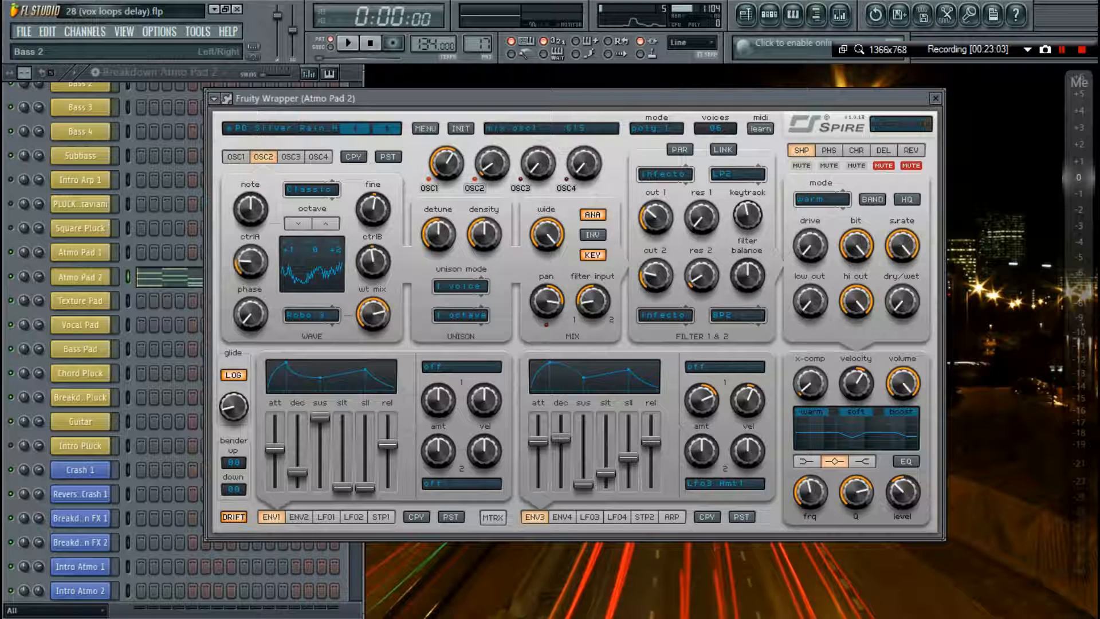
pyautogui.click(236, 156)
pyautogui.press('Escape')
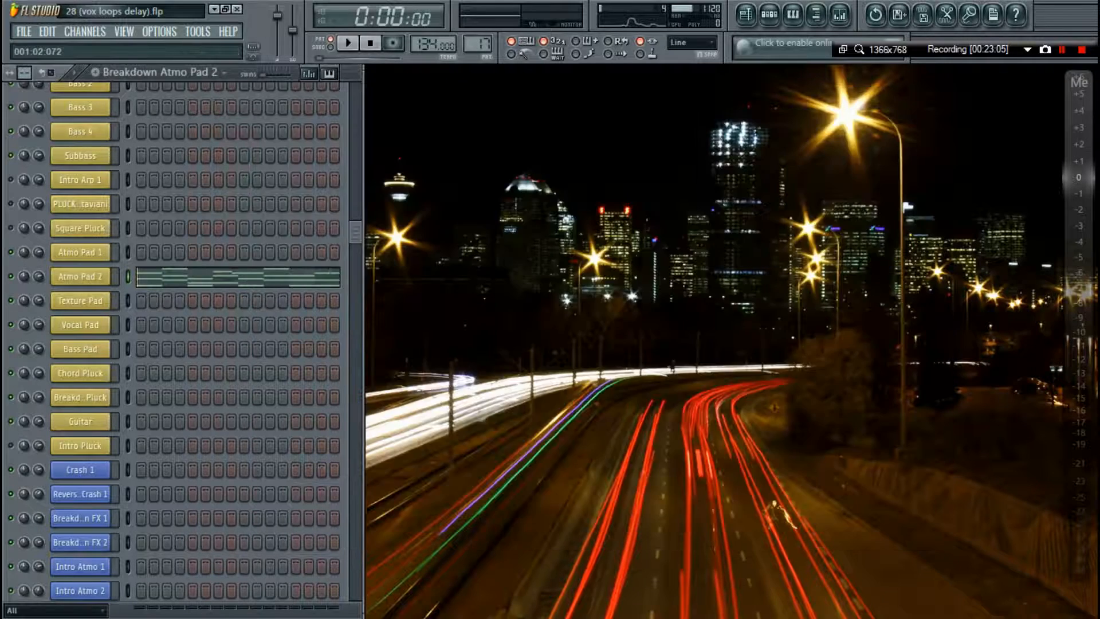
# Re-examine the Classic Delay effect on Atmo Pad 2's mixer track, and close the plugin and mixer.
pyautogui.press('F9')
pyautogui.click(785, 250)
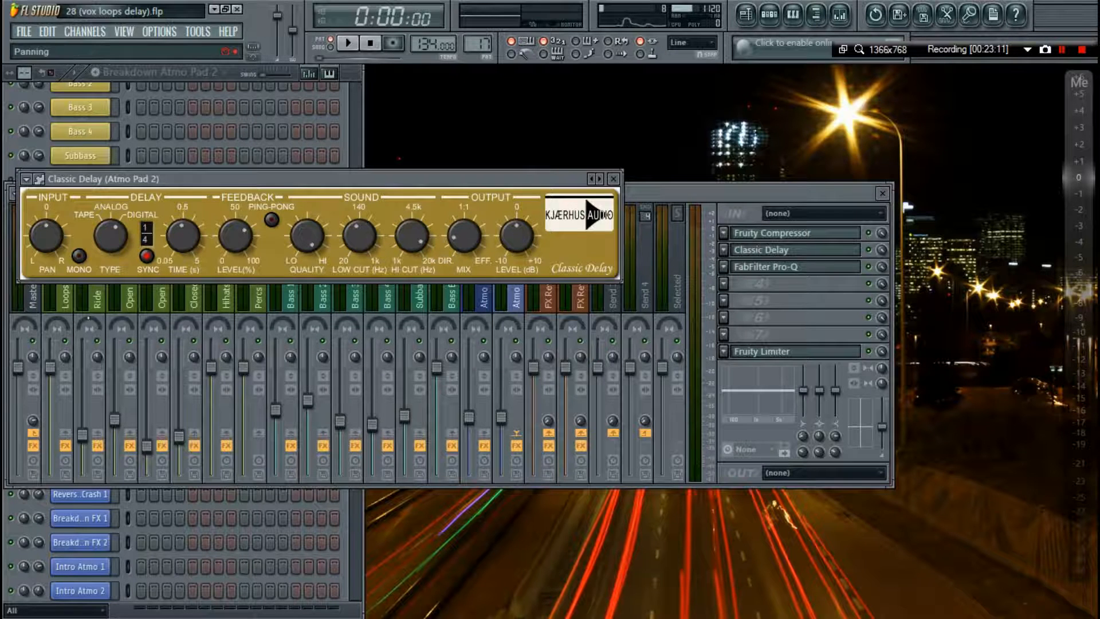
pyautogui.press('Escape')
pyautogui.press('Escape')
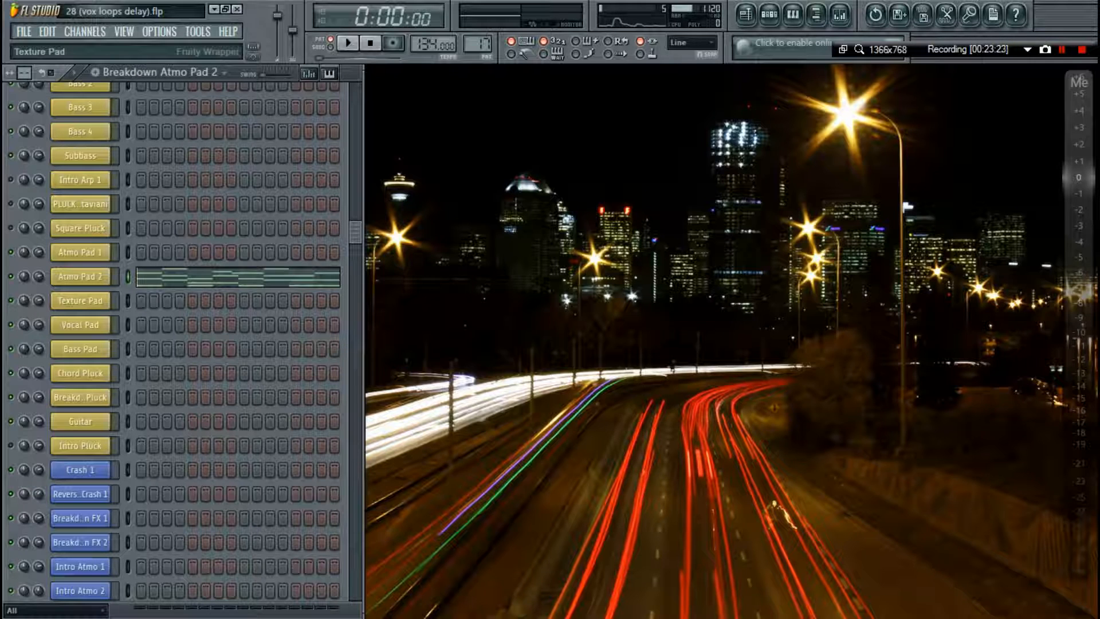
# Select the Breakdown Atmo Texture Pad pattern, play it back and stop it.
pyautogui.scroll(1, 478, 44)
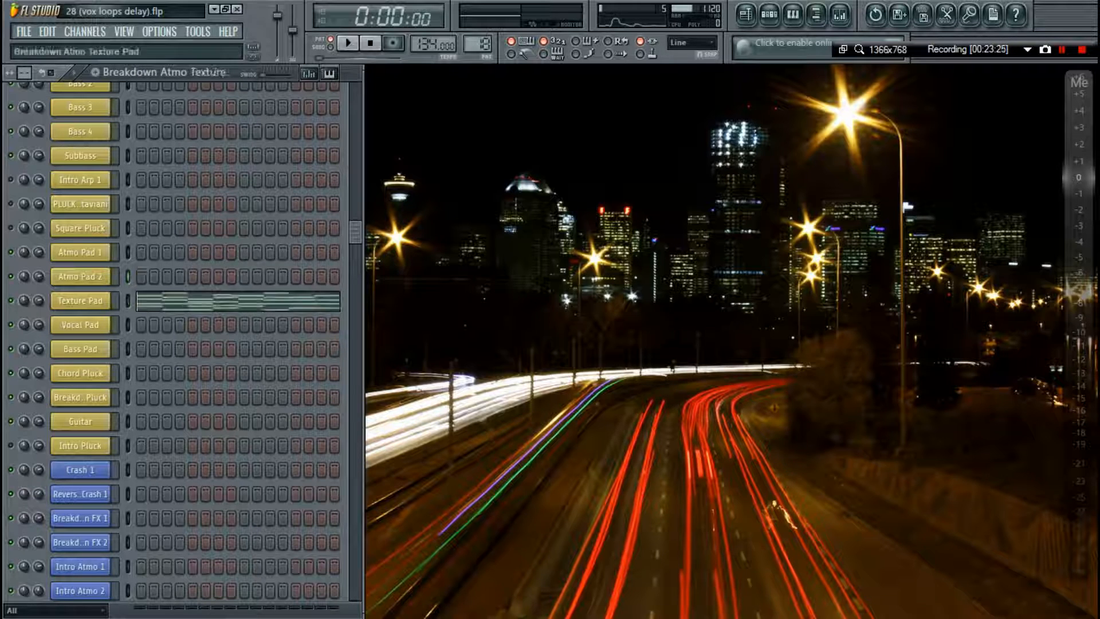
pyautogui.press('space')
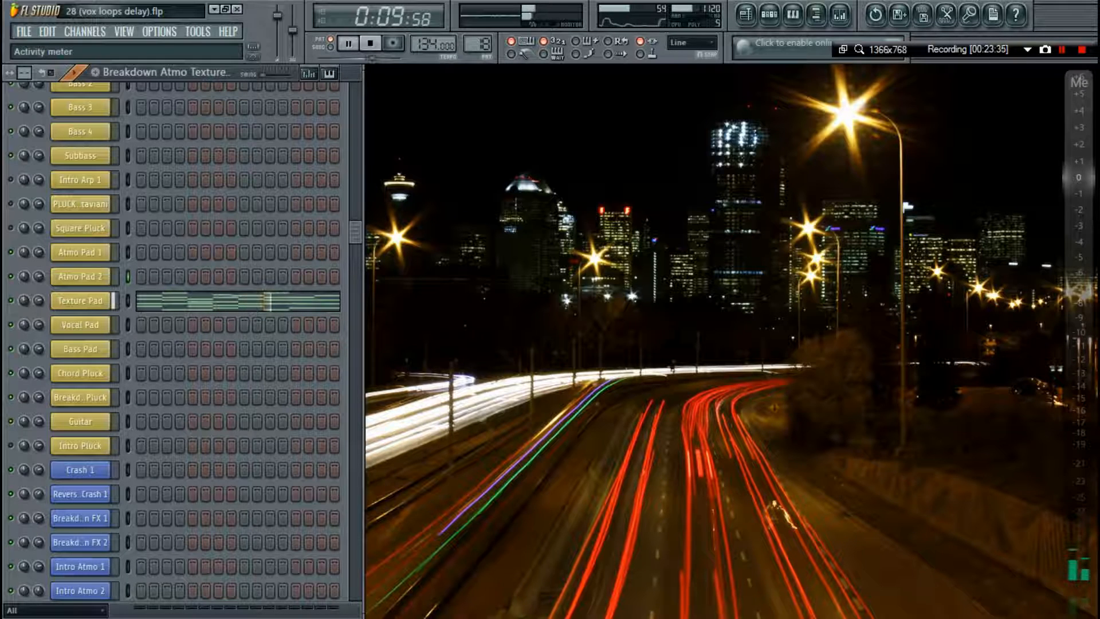
pyautogui.press('space')
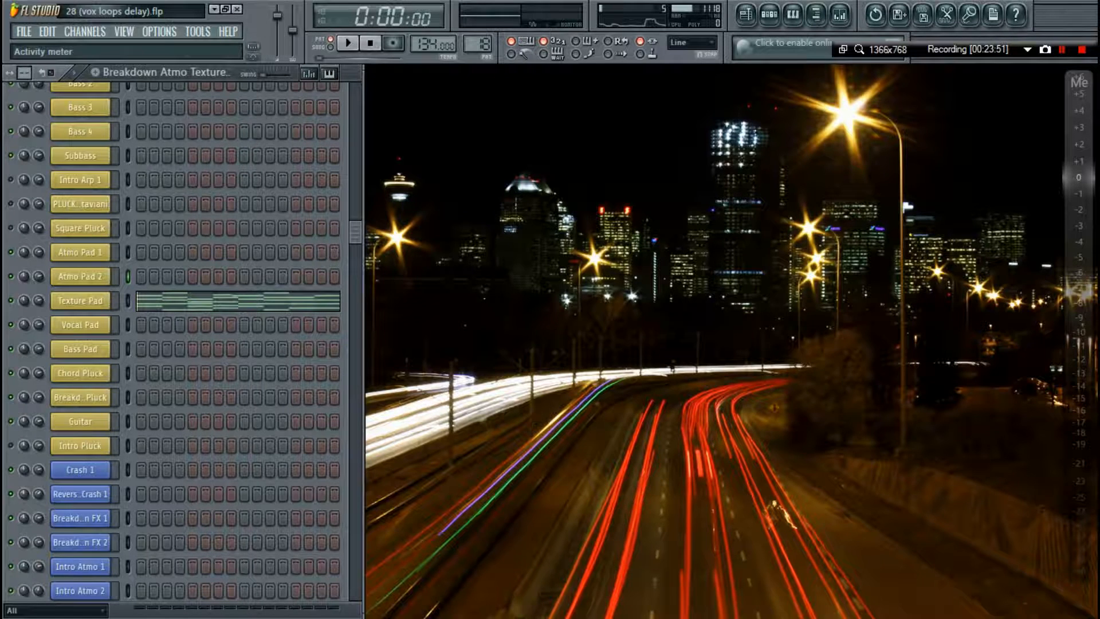
pyautogui.press('F9')
pyautogui.press('F9')
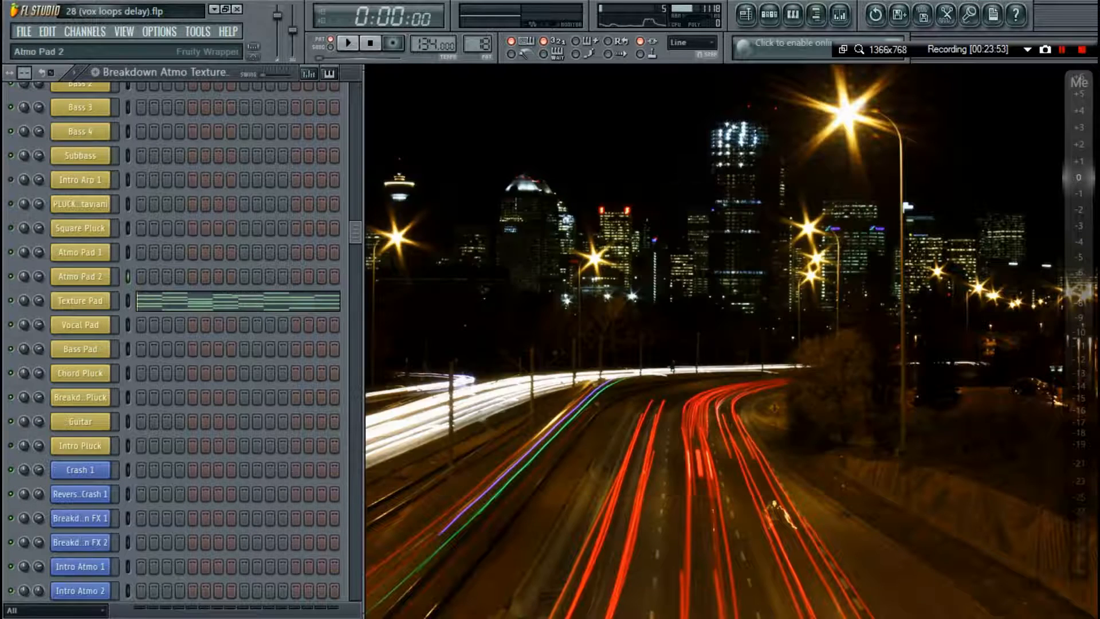
# Inspect all four oscillators of the Texture Pad channel's Spire synth, and close the synth and channel settings.
pyautogui.click(81, 301)
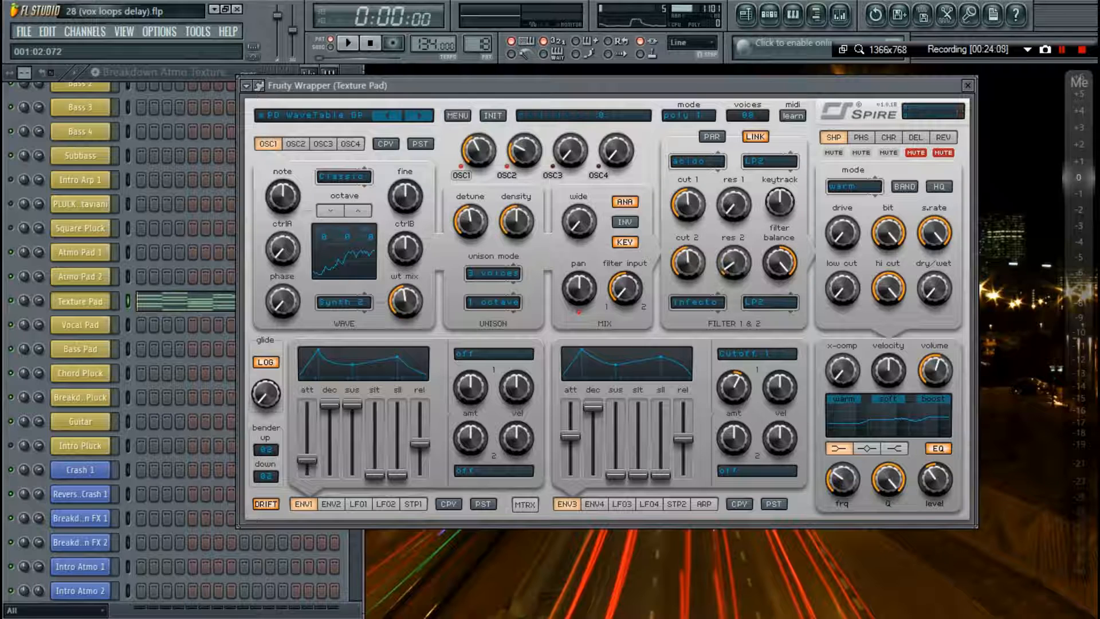
pyautogui.click(294, 144)
pyautogui.click(322, 144)
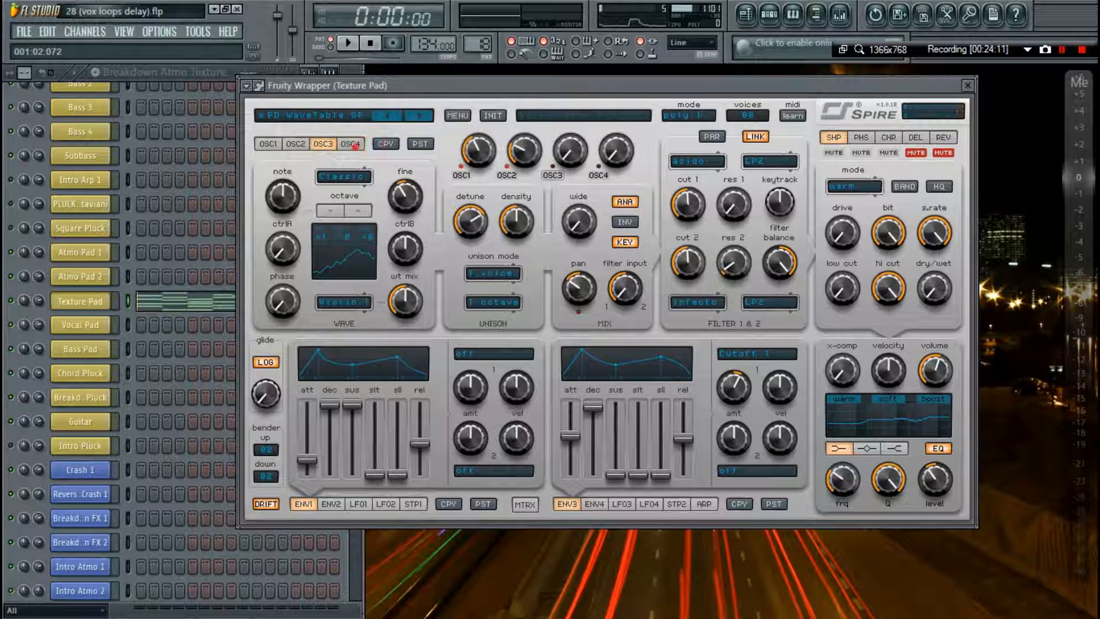
pyautogui.click(351, 144)
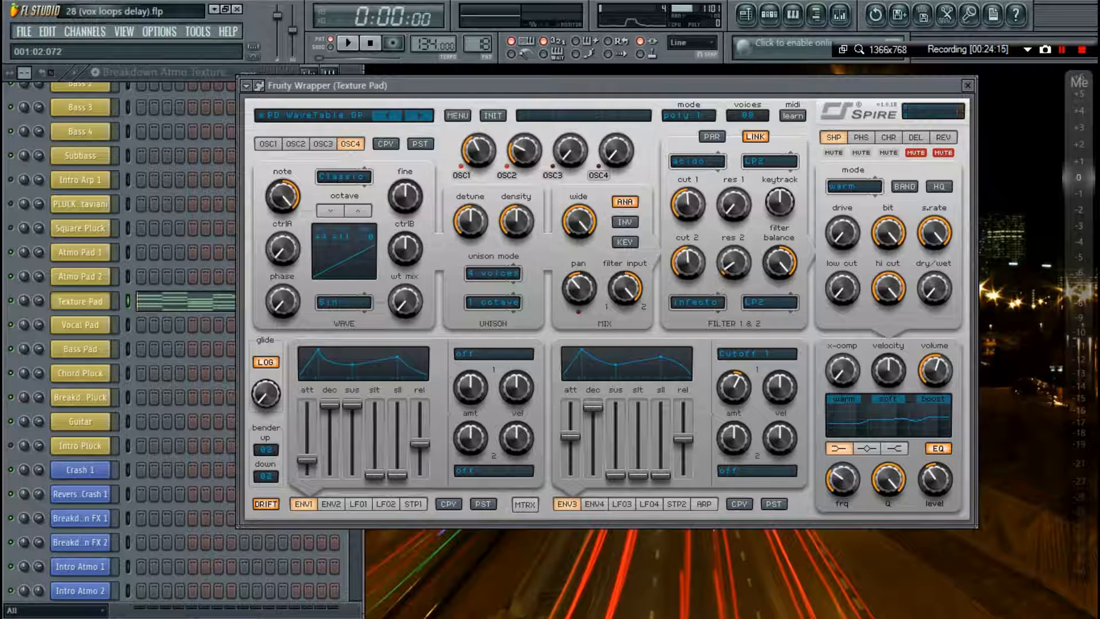
pyautogui.click(294, 144)
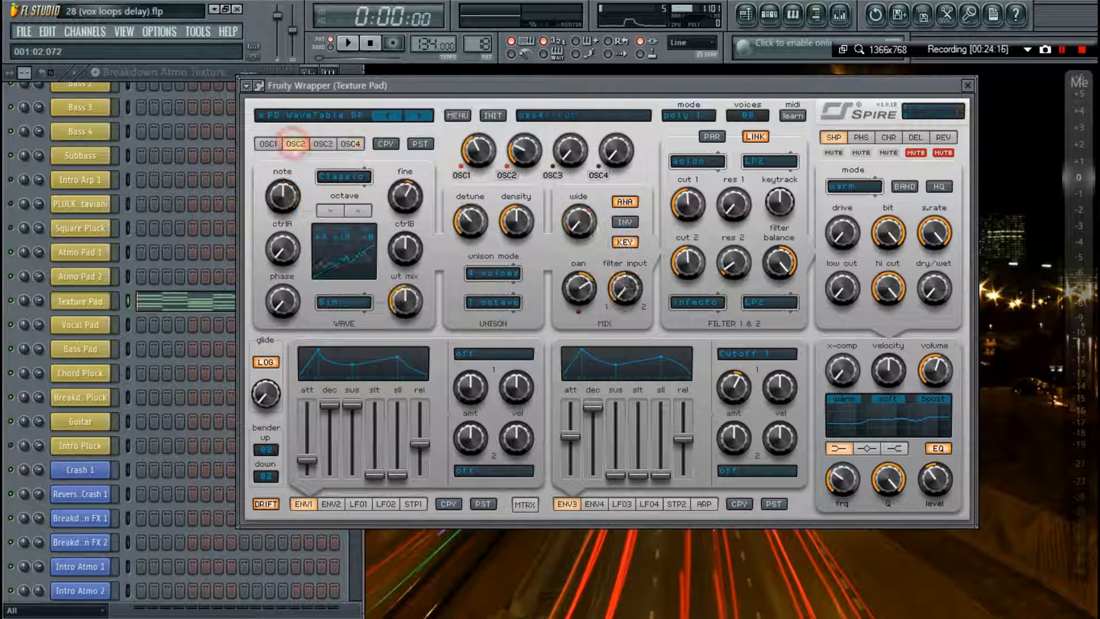
pyautogui.click(268, 145)
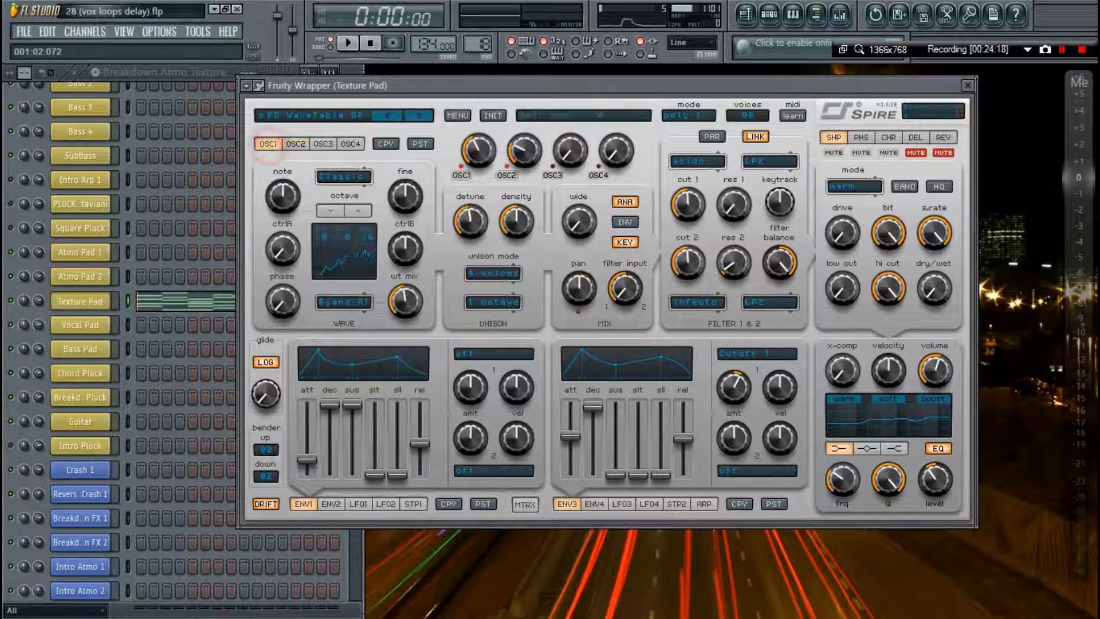
pyautogui.press('Escape')
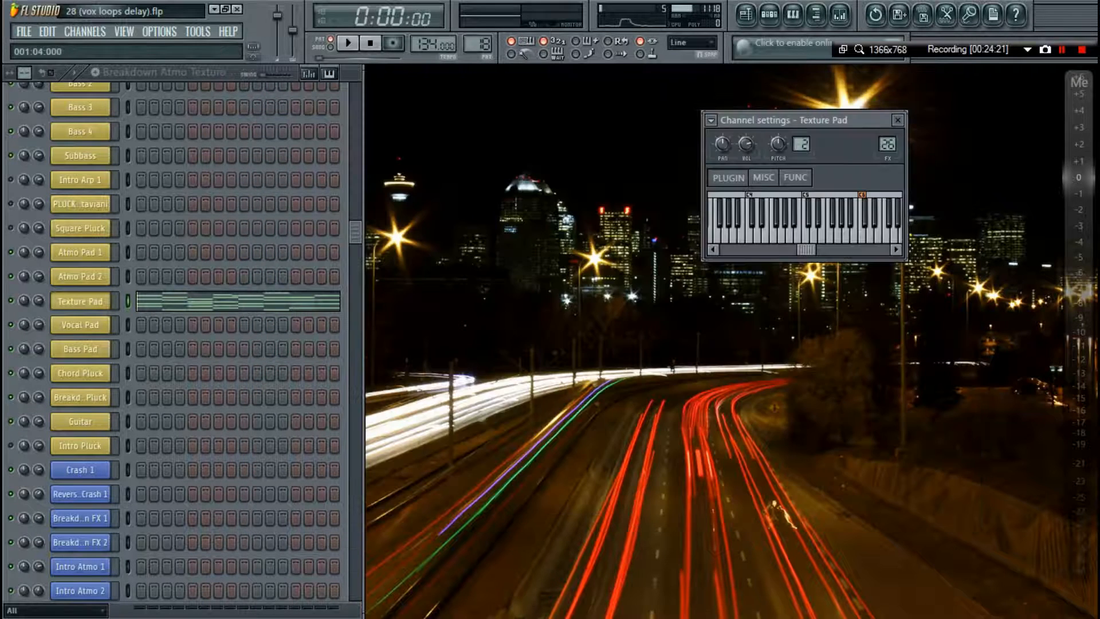
pyautogui.press('Escape')
# Try to inspect the LFOTool effect on the Atmo Texture Pad mixer track, and close the program from the error dialog.
pyautogui.press('F9')
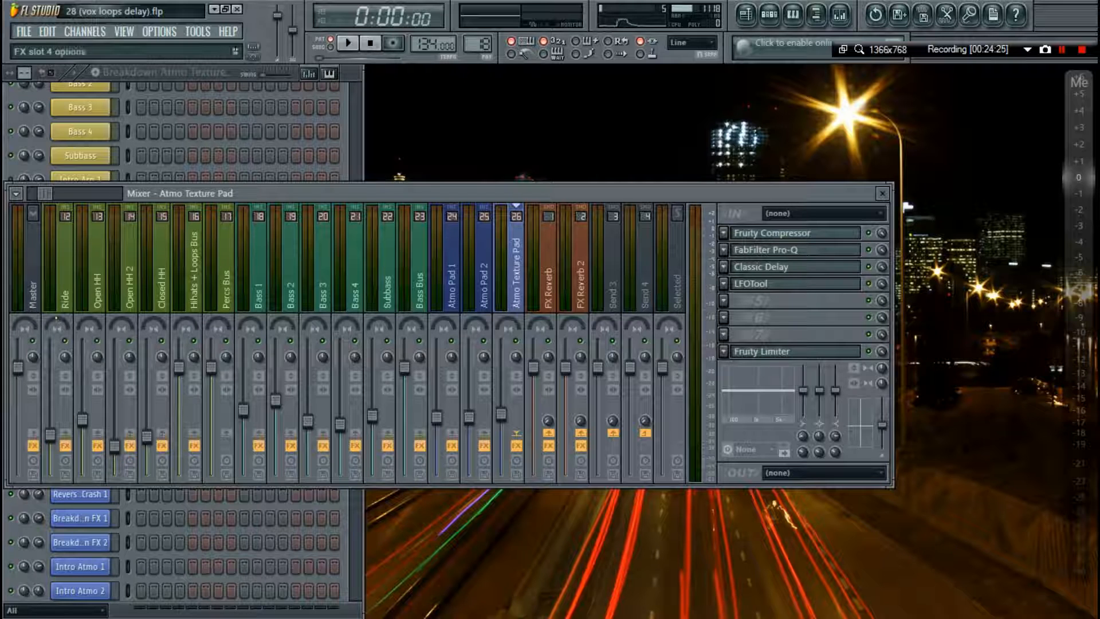
pyautogui.click(751, 283)
pyautogui.click(424, 292)
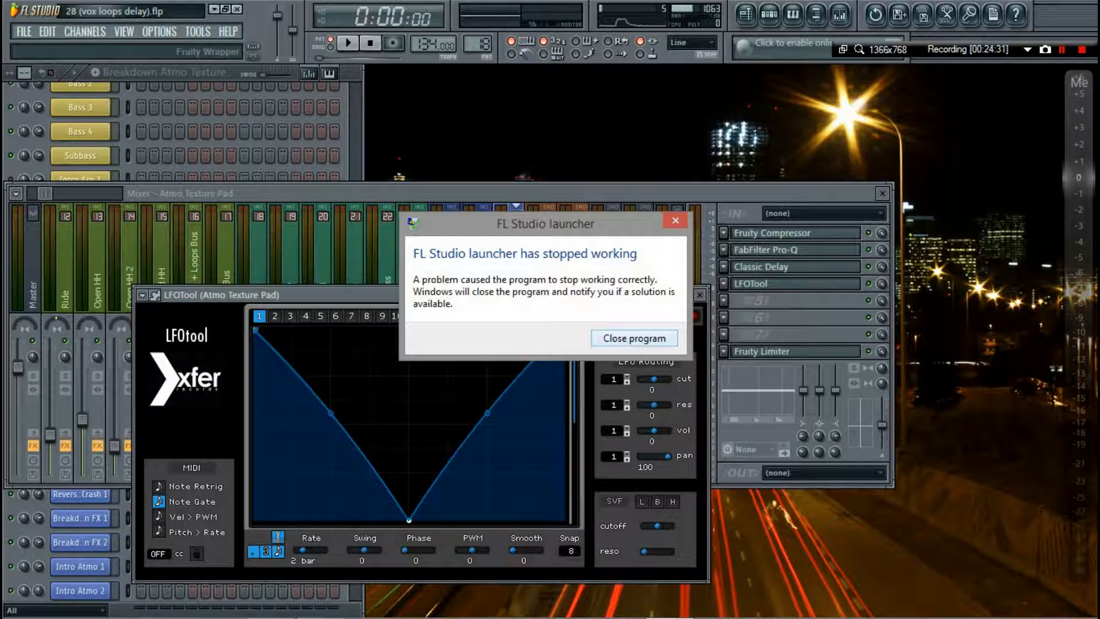
pyautogui.click(655, 338)
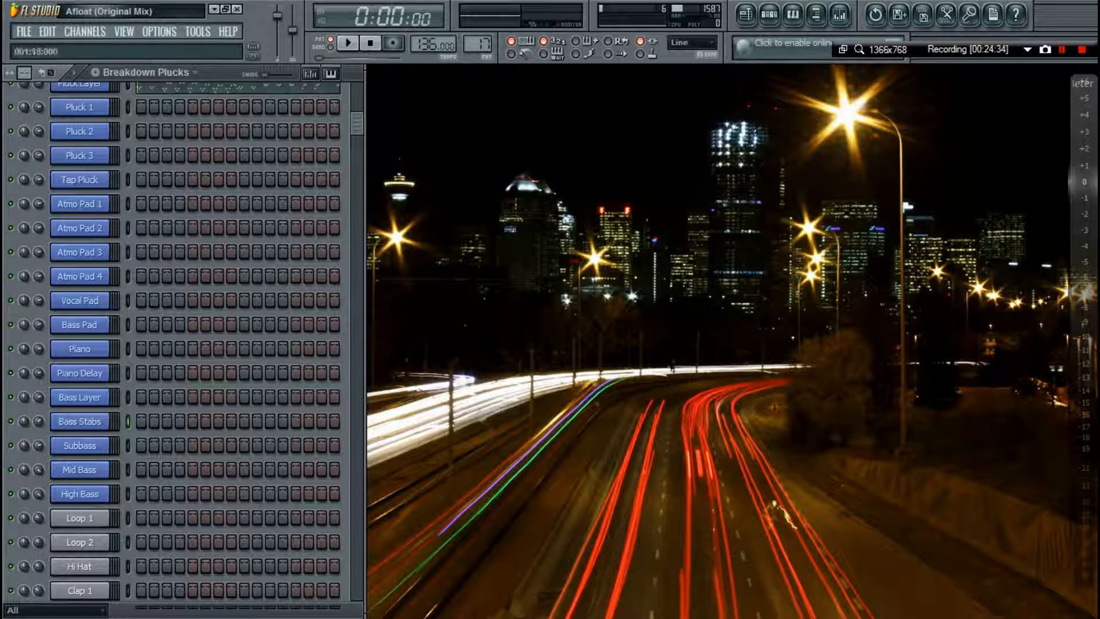
# Search the computer for "fl studio 11" and relaunch FL Studio 11.
pyautogui.press('super')
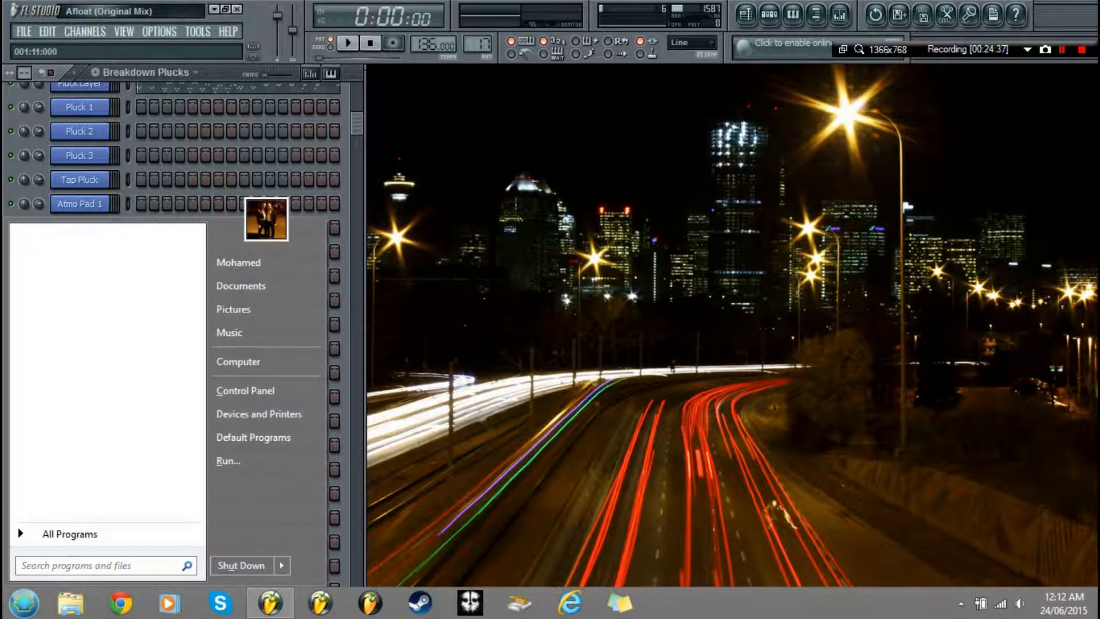
pyautogui.write('fl studio 11')
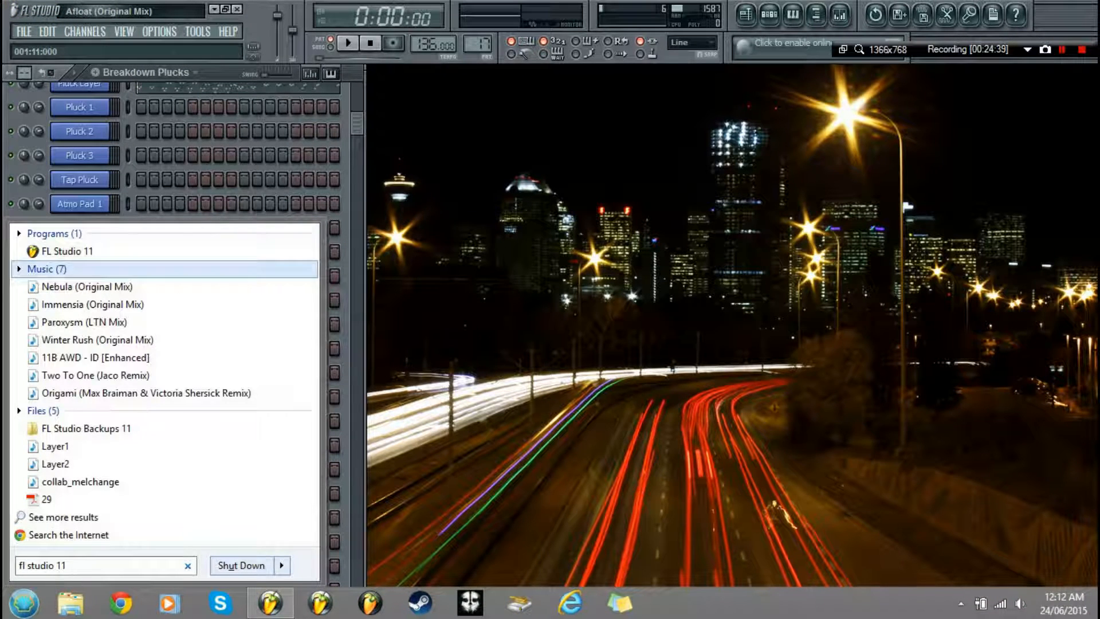
pyautogui.press('Return')
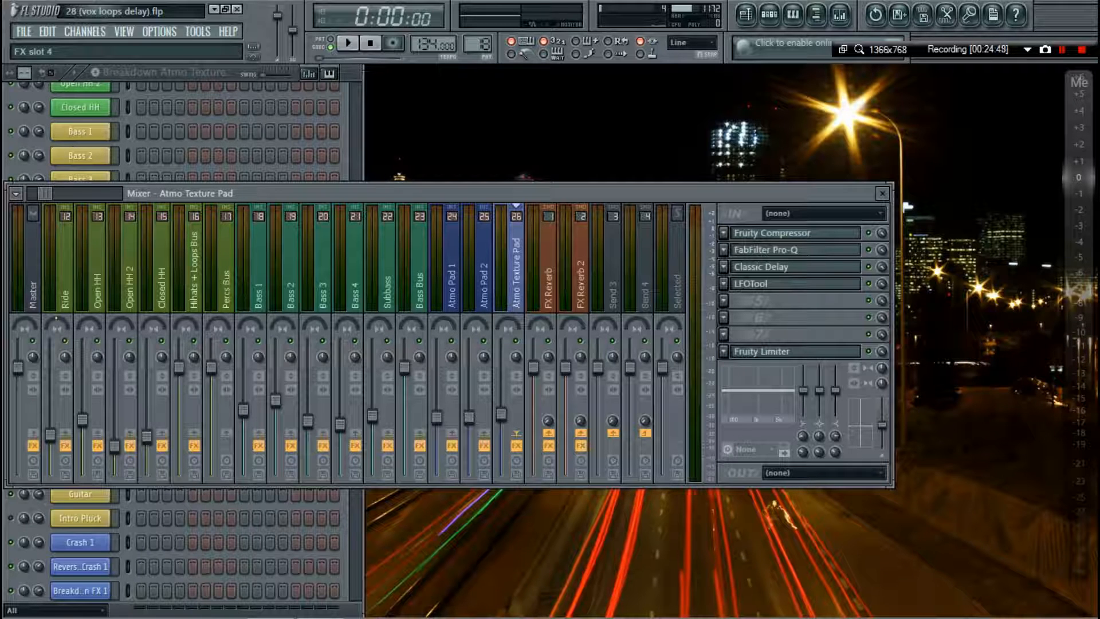
# Inspect the LFOTool pan modulation on the Atmo Texture Pad mixer track, and close the plugin.
pyautogui.click(741, 283)
pyautogui.moveTo(583, 294); pyautogui.dragTo(632, 165)
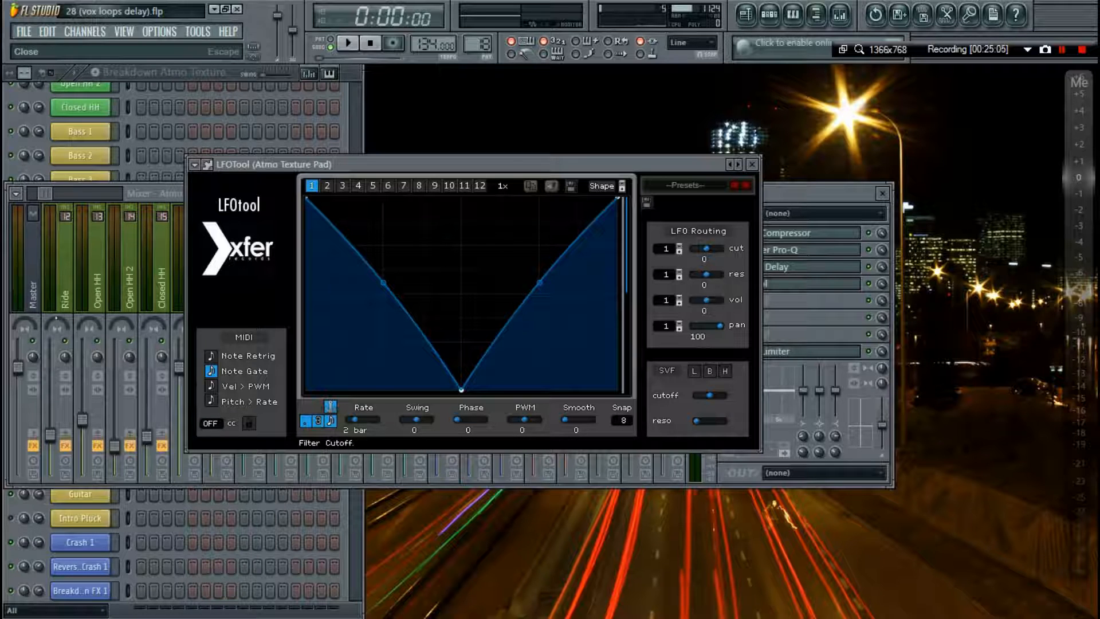
pyautogui.click(752, 165)
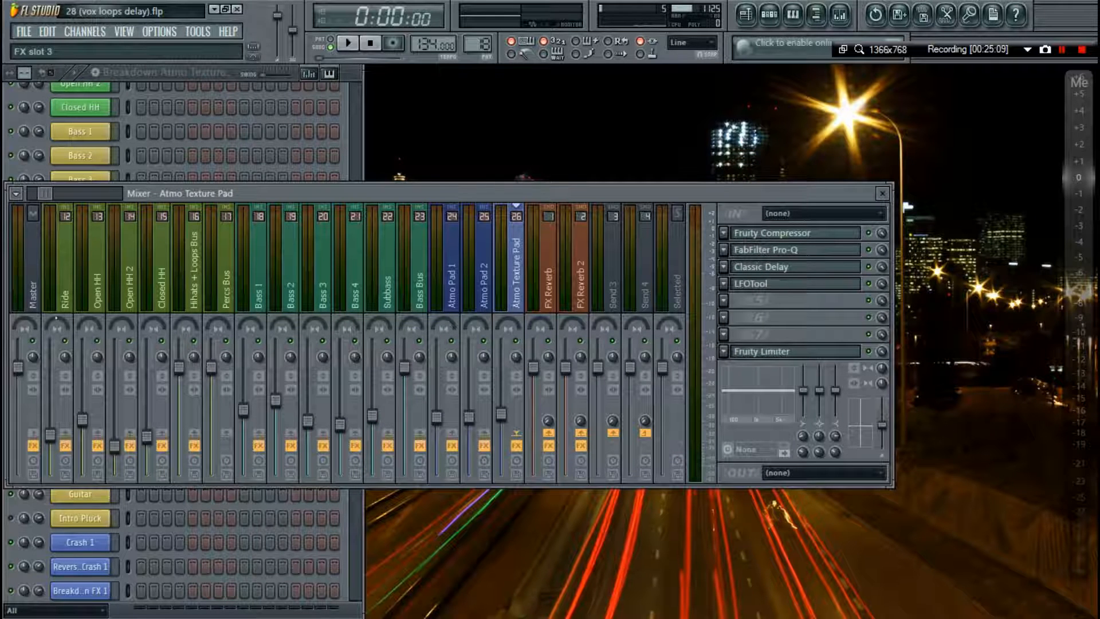
# Look through the Atmo Pads Reverb and Atmo Pads Bus mixer tracks, and hide the mixer.
pyautogui.scroll(-2, 353, 269)
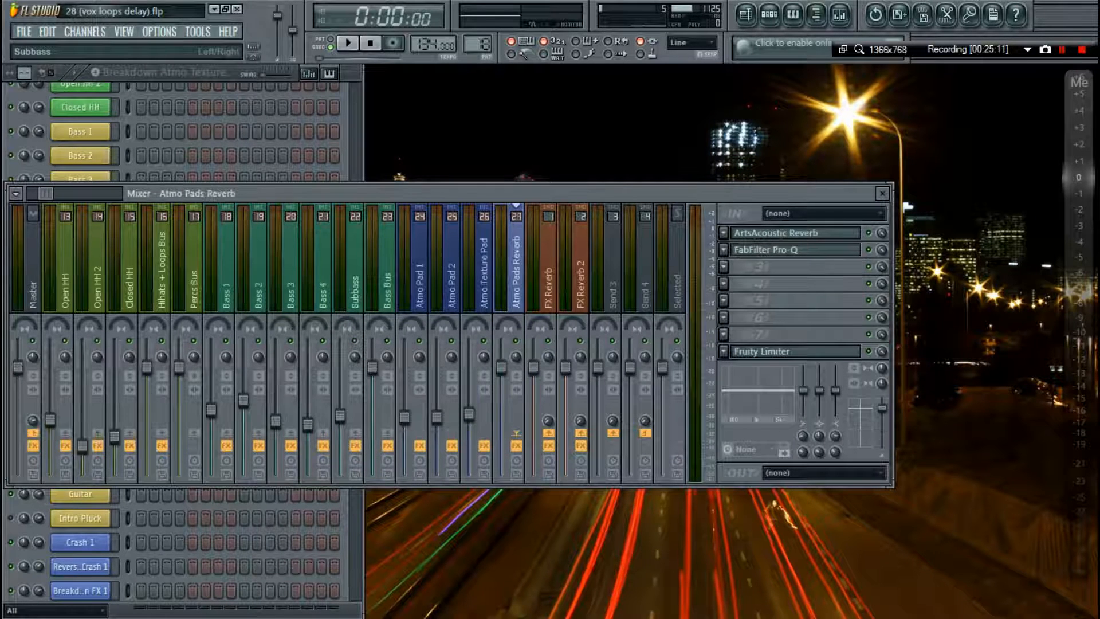
pyautogui.press('F9')
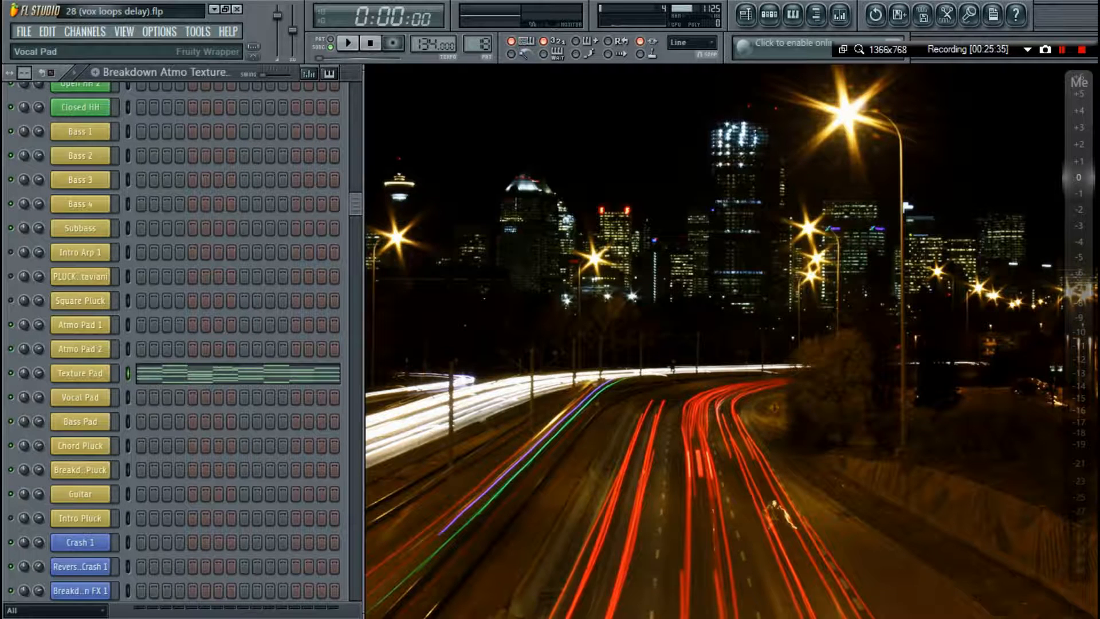
pyautogui.press('F9')
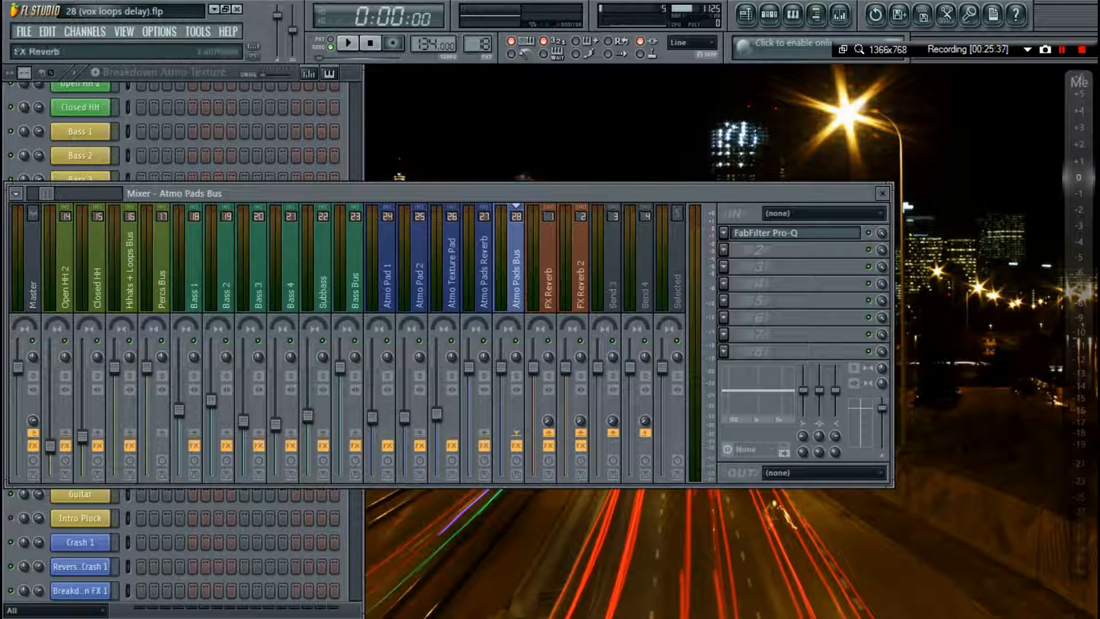
pyautogui.press('F9')
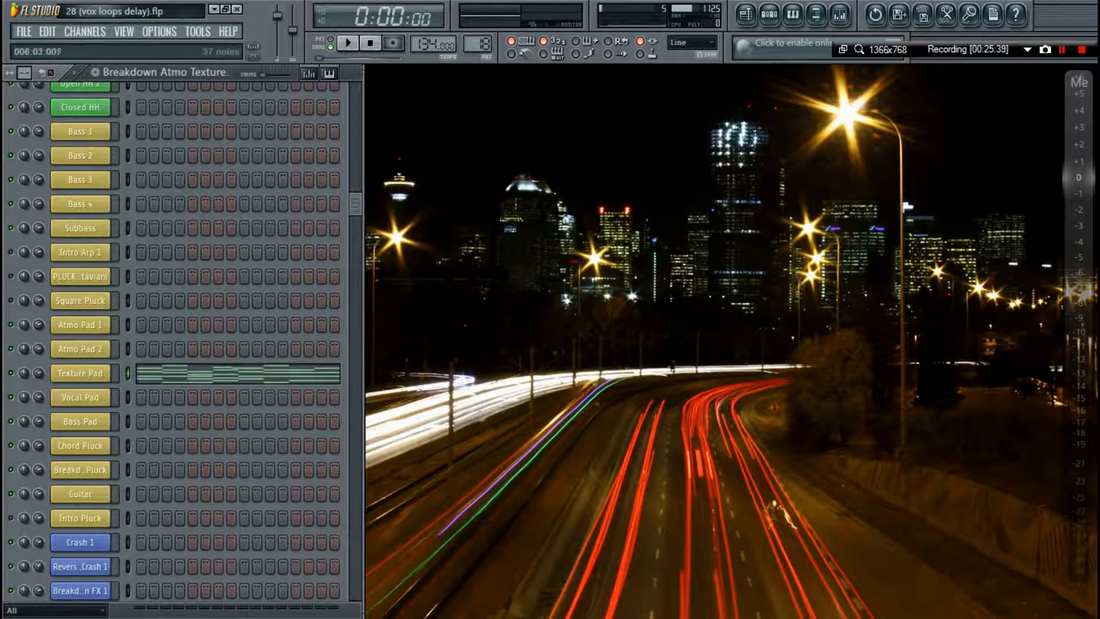
# Reopen the mixer, select the Vocal Pad track and inspect its Voxengo Sound Delay effect.
pyautogui.press('F10')
pyautogui.press('F10')
pyautogui.press('F9')
pyautogui.scroll(-3, 478, 255)
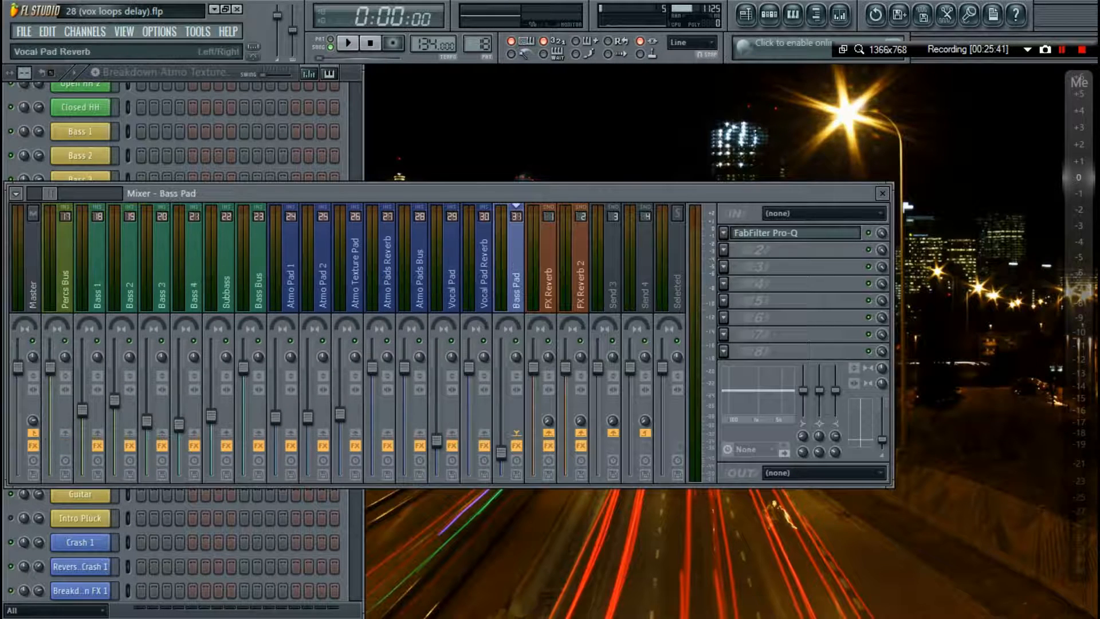
pyautogui.click(434, 248)
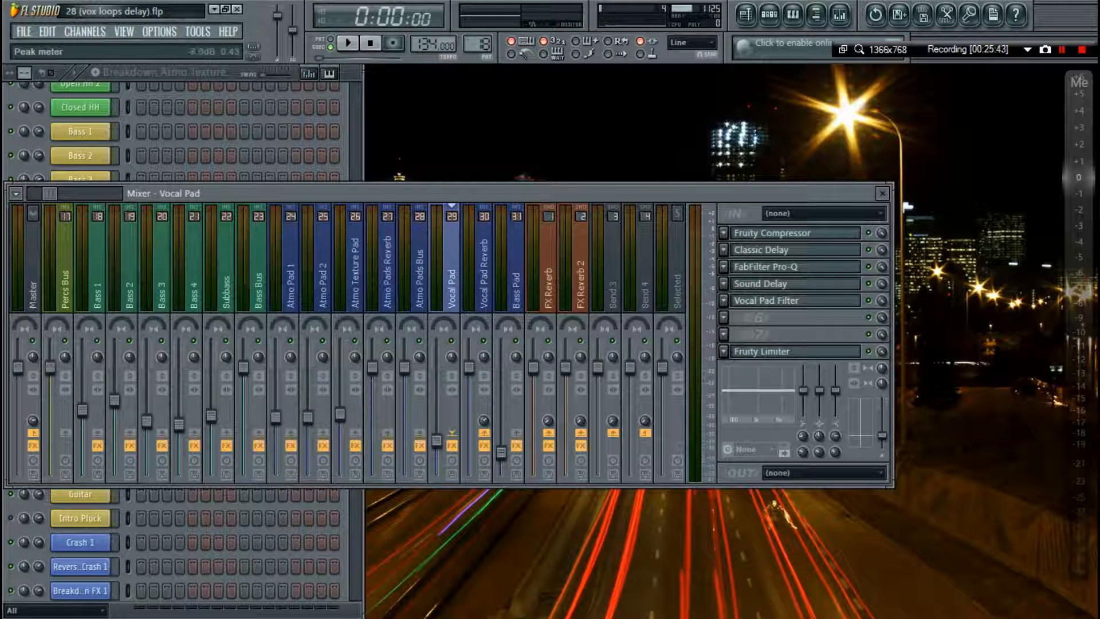
pyautogui.click(759, 283)
pyautogui.moveTo(344, 307); pyautogui.dragTo(398, 181)
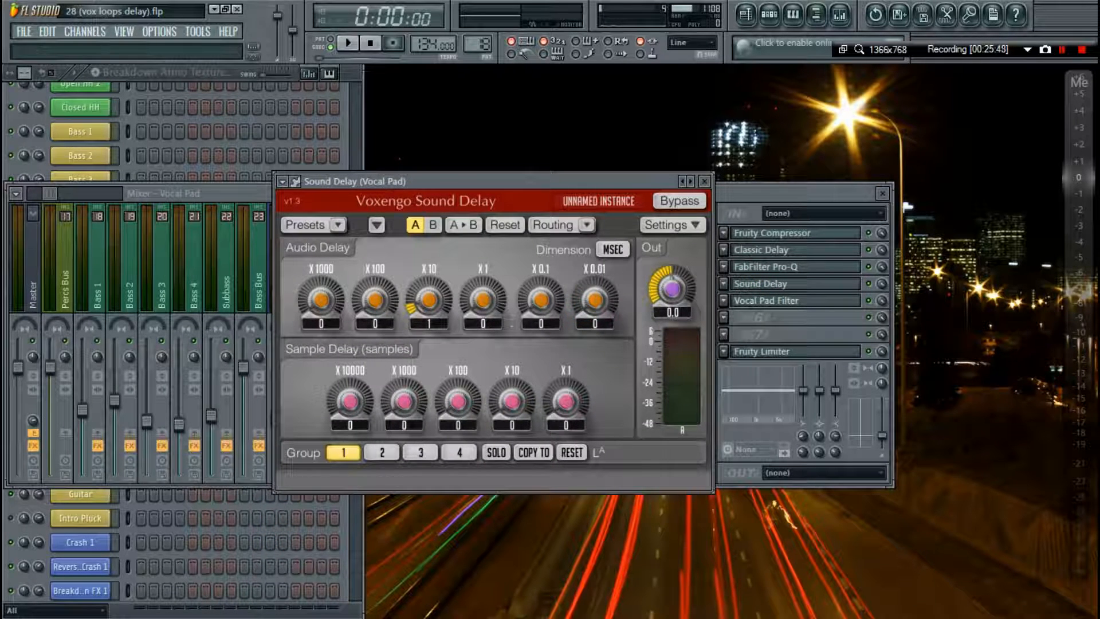
pyautogui.moveTo(447, 181)
pyautogui.mouseDown()
pyautogui.moveTo(456, 213)
pyautogui.moveTo(450, 194)
pyautogui.mouseUp()
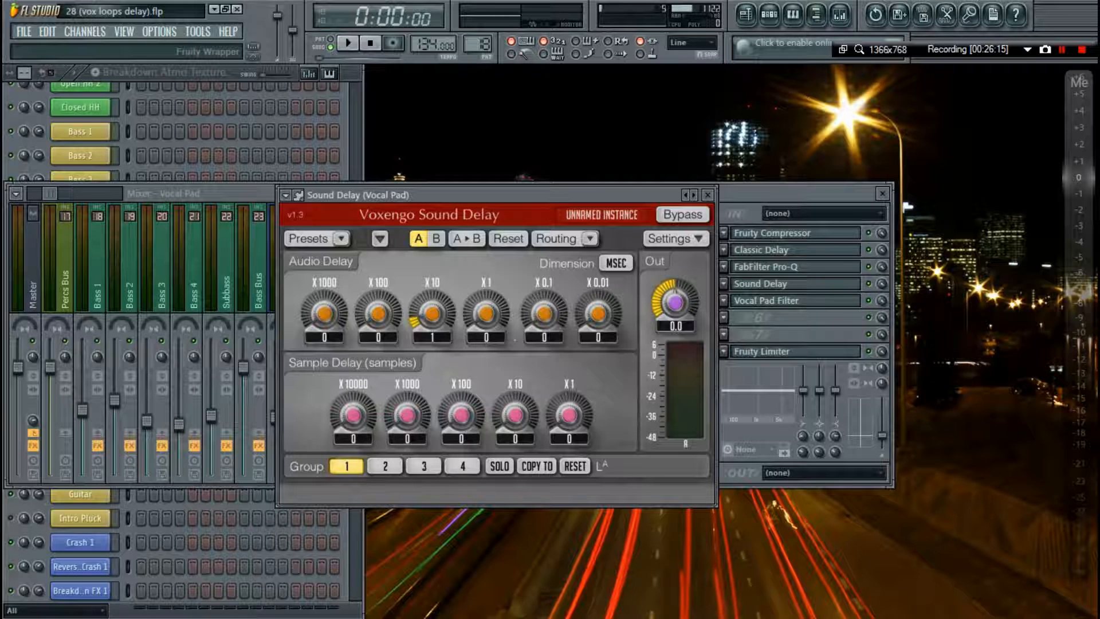
# Select the Breakdown Vocal Pad pattern and play it, close the Sound Delay plugin, and stop playback.
pyautogui.click(477, 44)
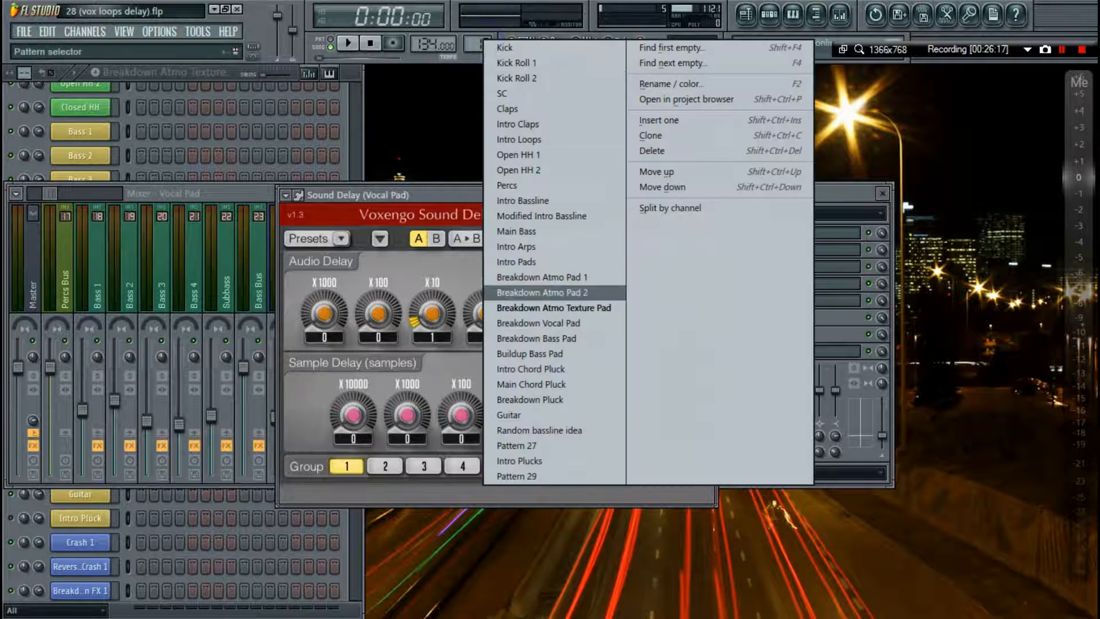
pyautogui.click(574, 323)
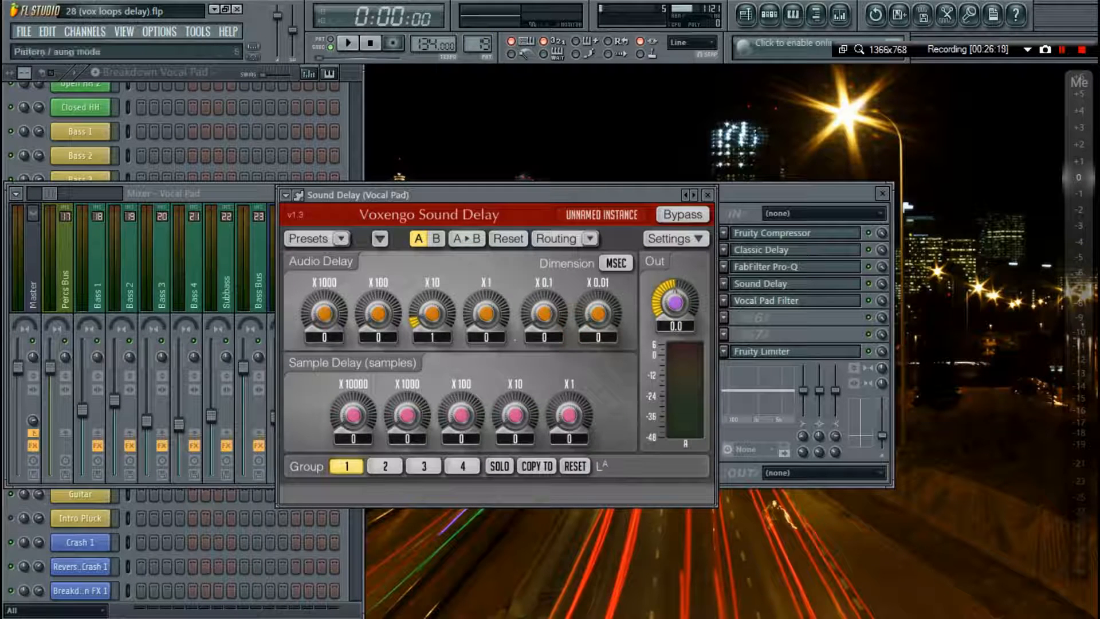
pyautogui.click(348, 43)
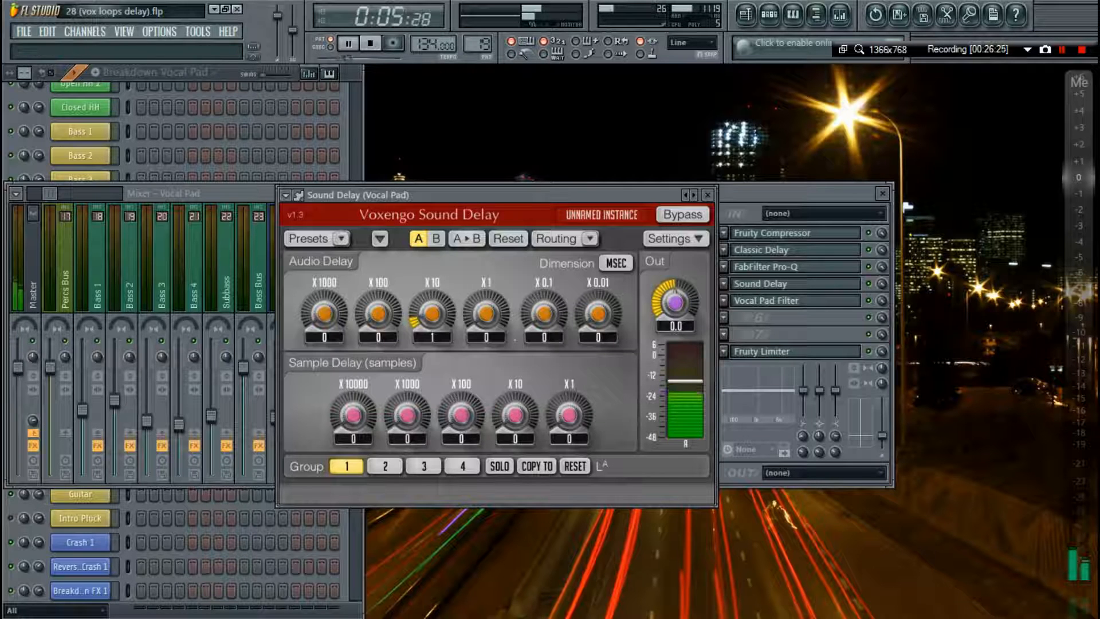
pyautogui.click(708, 195)
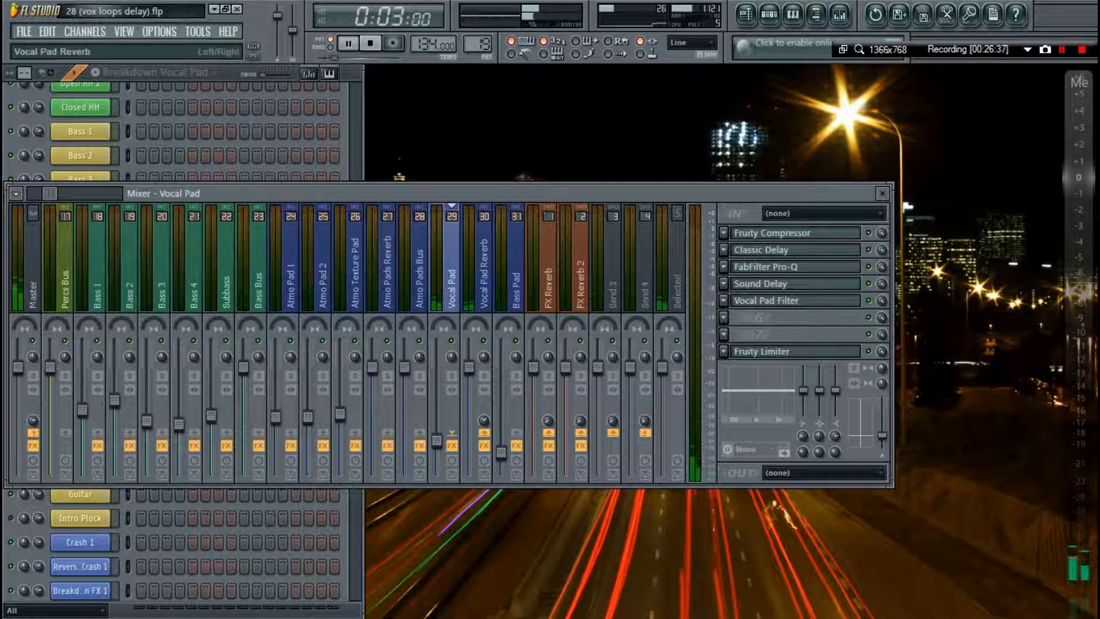
pyautogui.press('space')
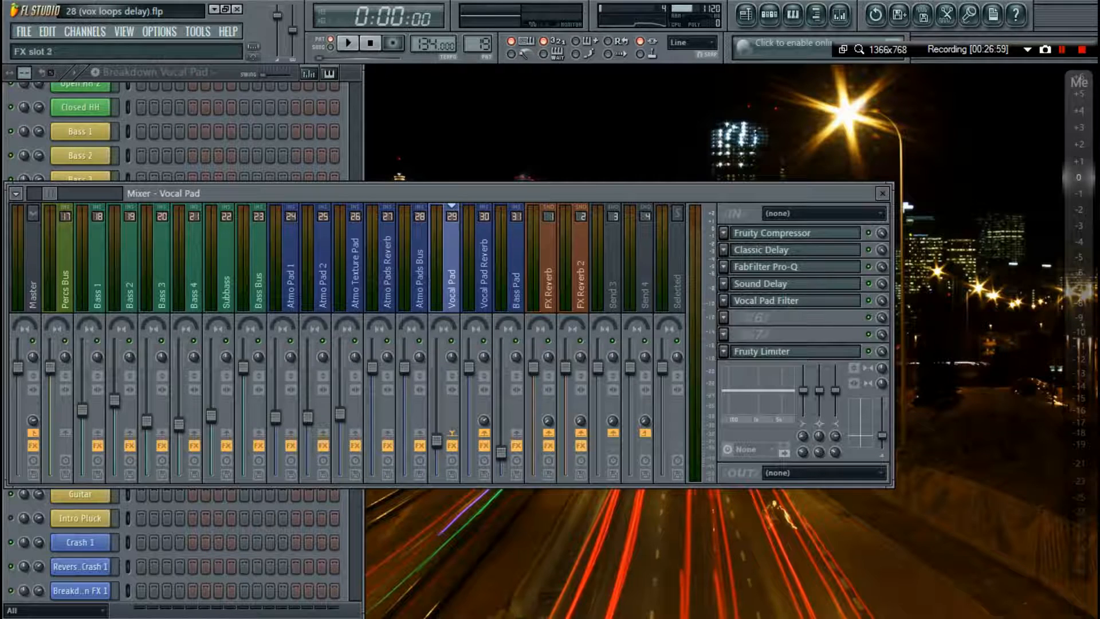
# Check the Classic Delay on the Vocal Pad mixer track, view the Bass Pad track's effects, and hide the mixer.
pyautogui.click(768, 250)
pyautogui.click(811, 248)
pyautogui.scroll(-2, 480, 259)
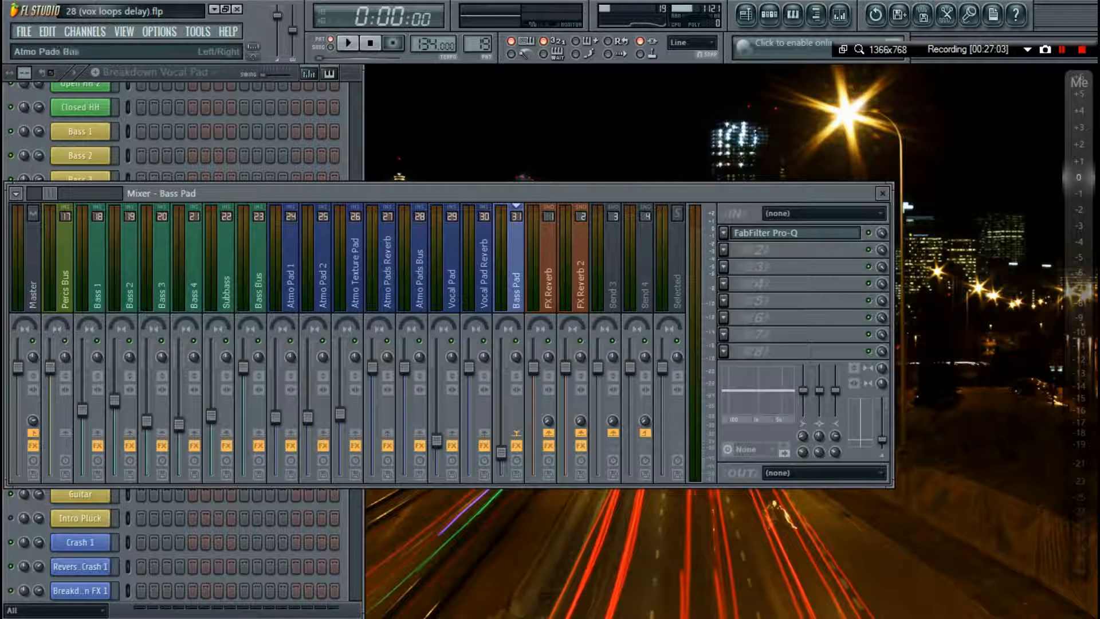
pyautogui.press('F9')
pyautogui.scroll(-3, 255, 336)
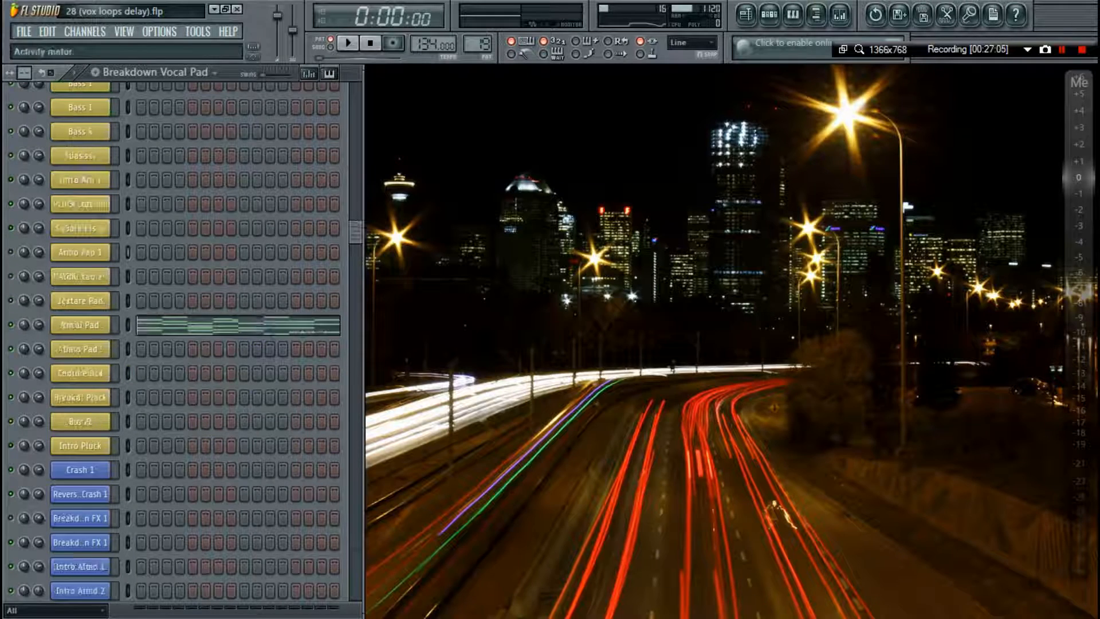
# Inspect the Bass Pad channel's Sylenth1 patch, closing and reopening the synth window.
pyautogui.click(80, 349)
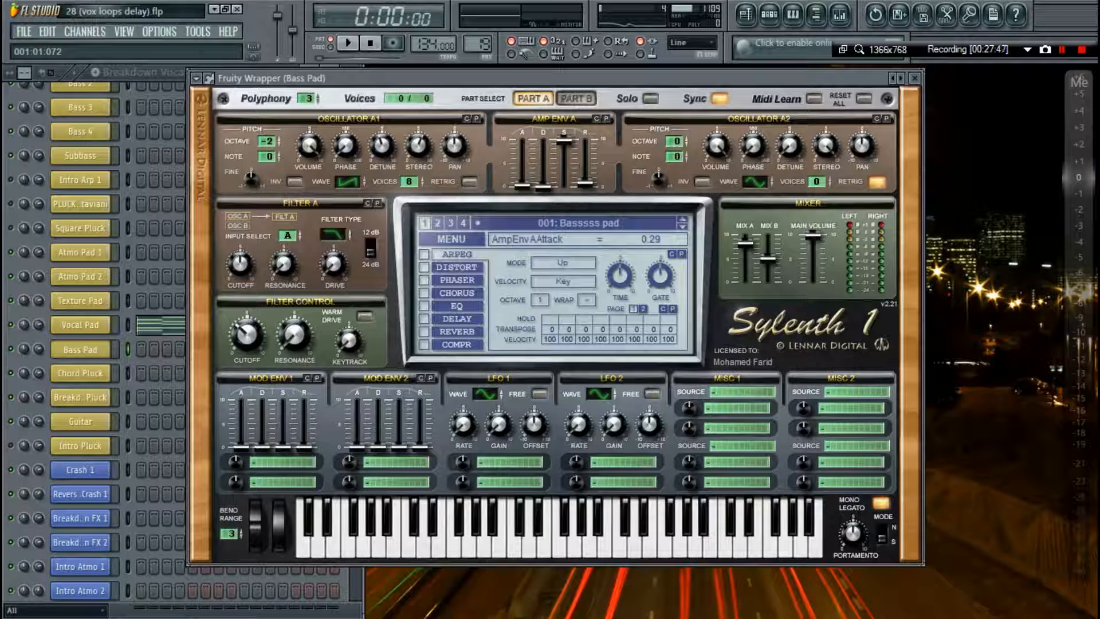
pyautogui.click(914, 78)
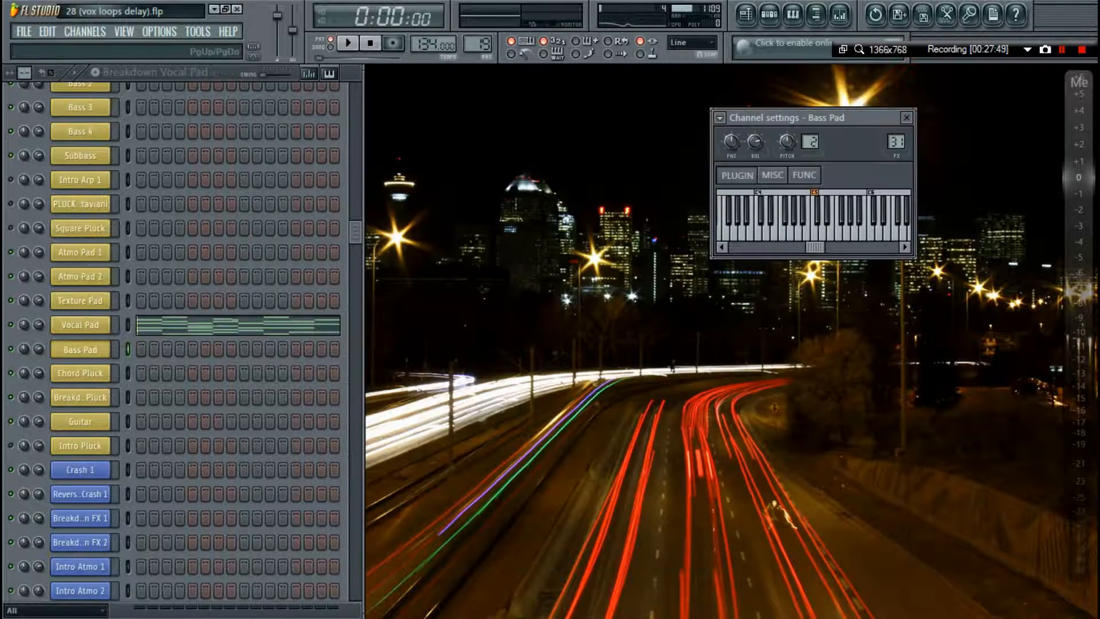
pyautogui.click(105, 348)
pyautogui.click(105, 348)
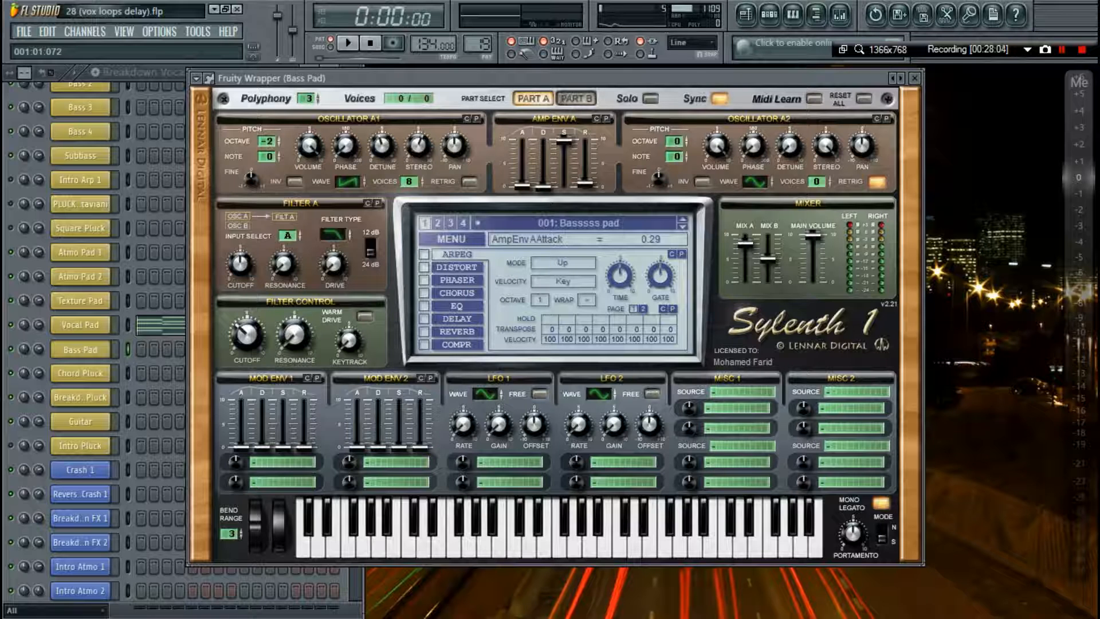
# View the effects on the Master mixer track, and hide the mixer.
pyautogui.press('F9')
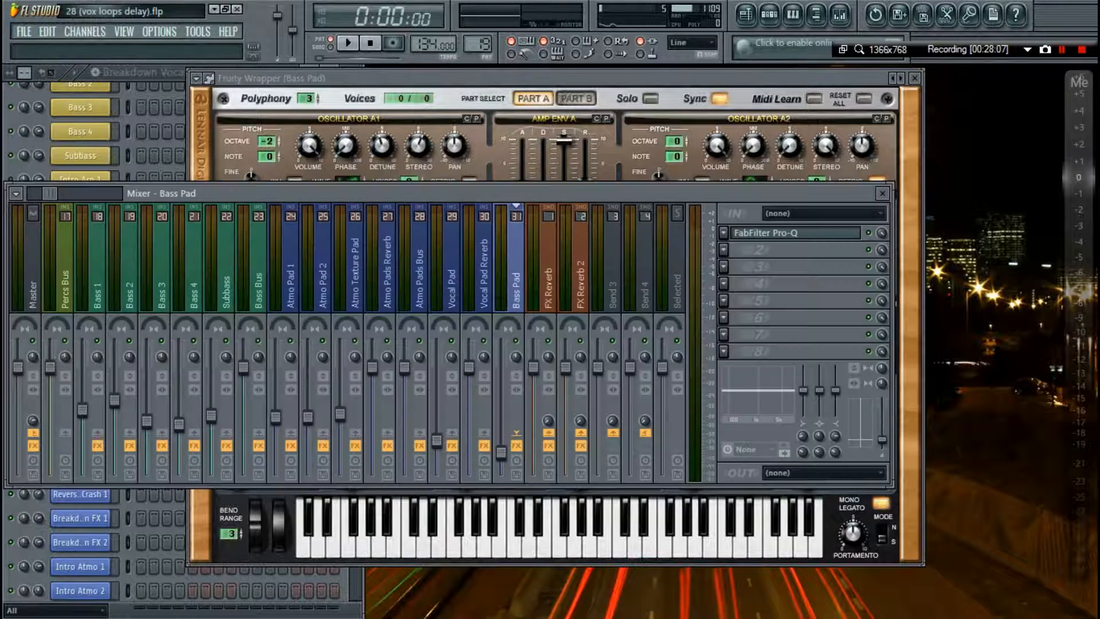
pyautogui.click(32, 265)
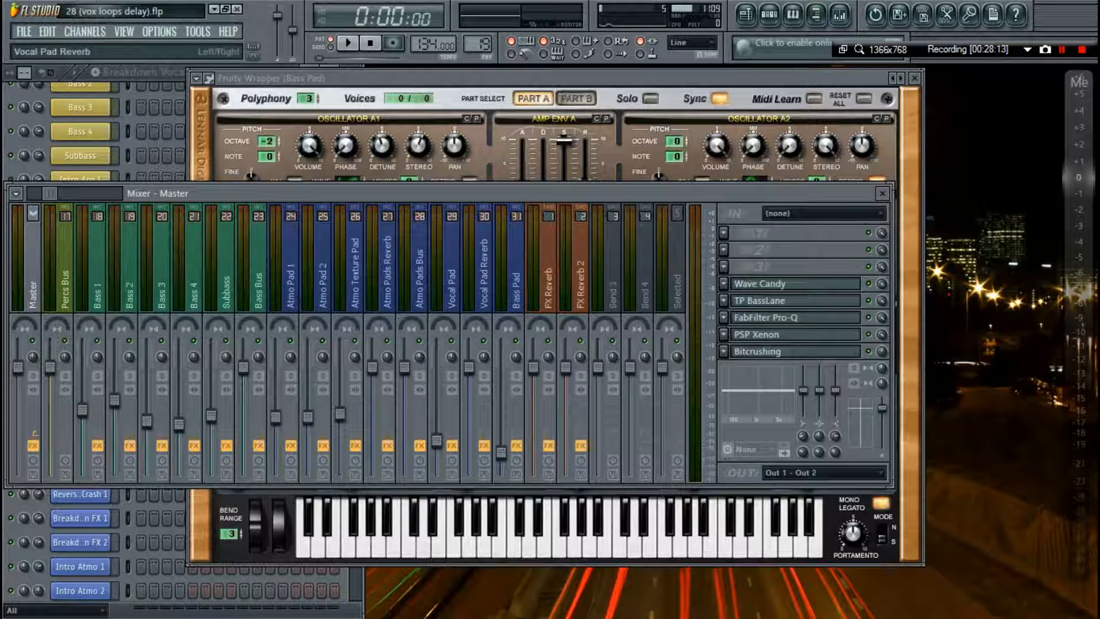
pyautogui.press('F9')
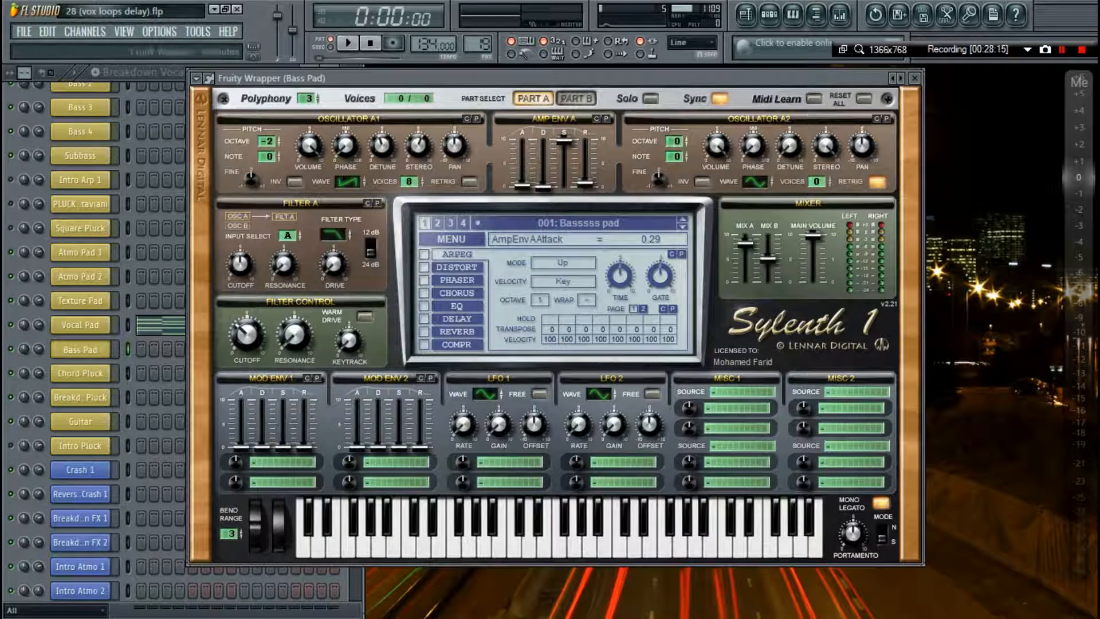
# Inspect the FabFilter Pro-Q on the Bass Pad mixer track, and close the equalizer, mixer and synth windows.
pyautogui.press('F9')
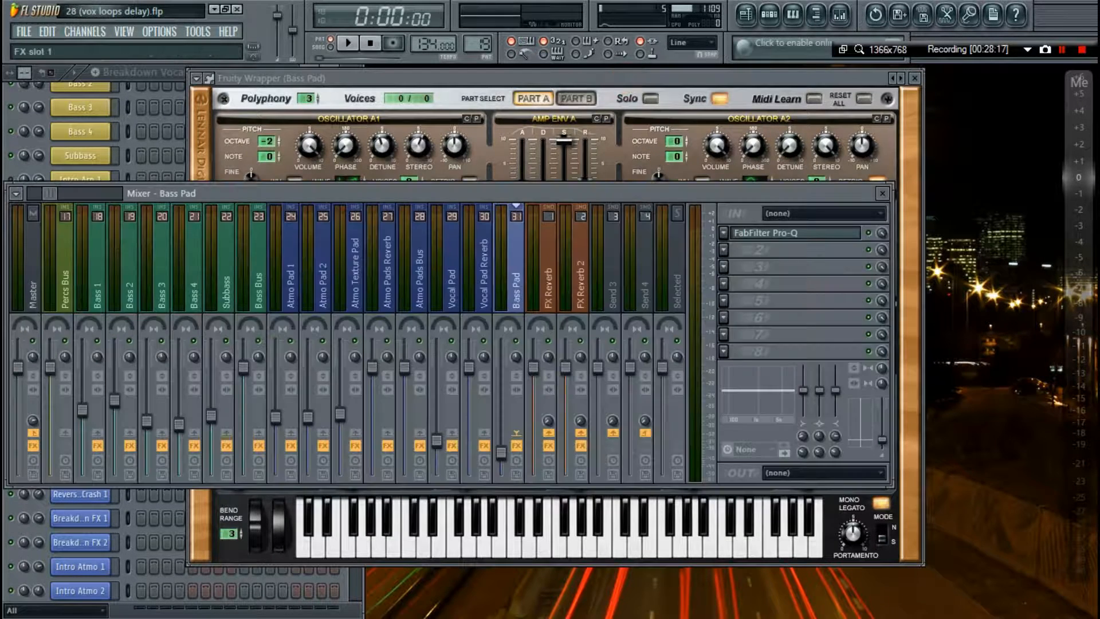
pyautogui.click(797, 233)
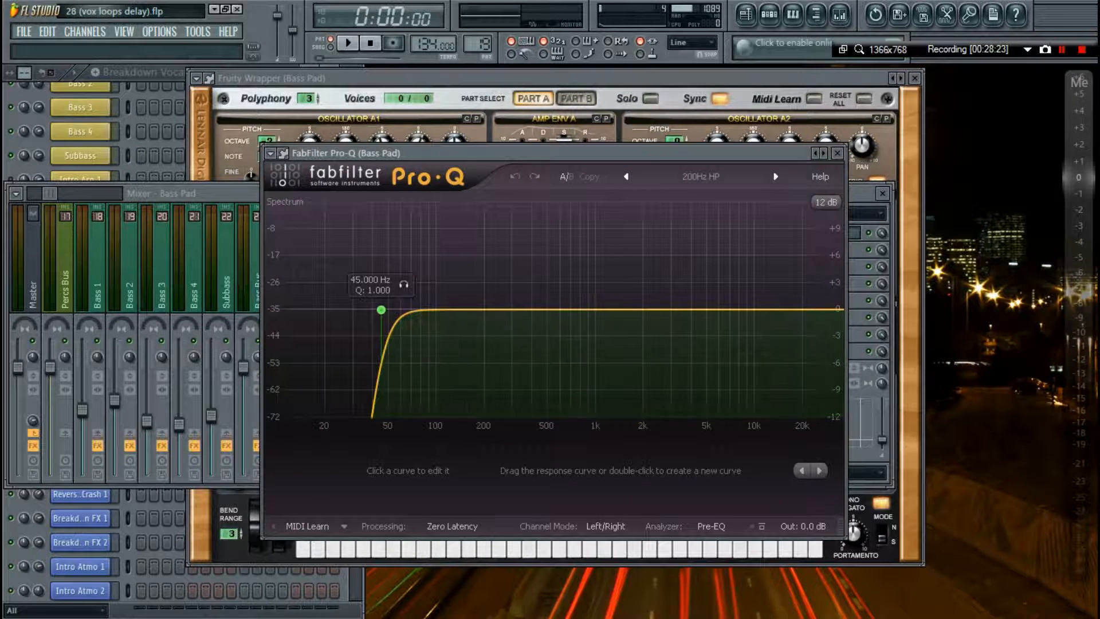
pyautogui.press('Escape')
pyautogui.press('Escape')
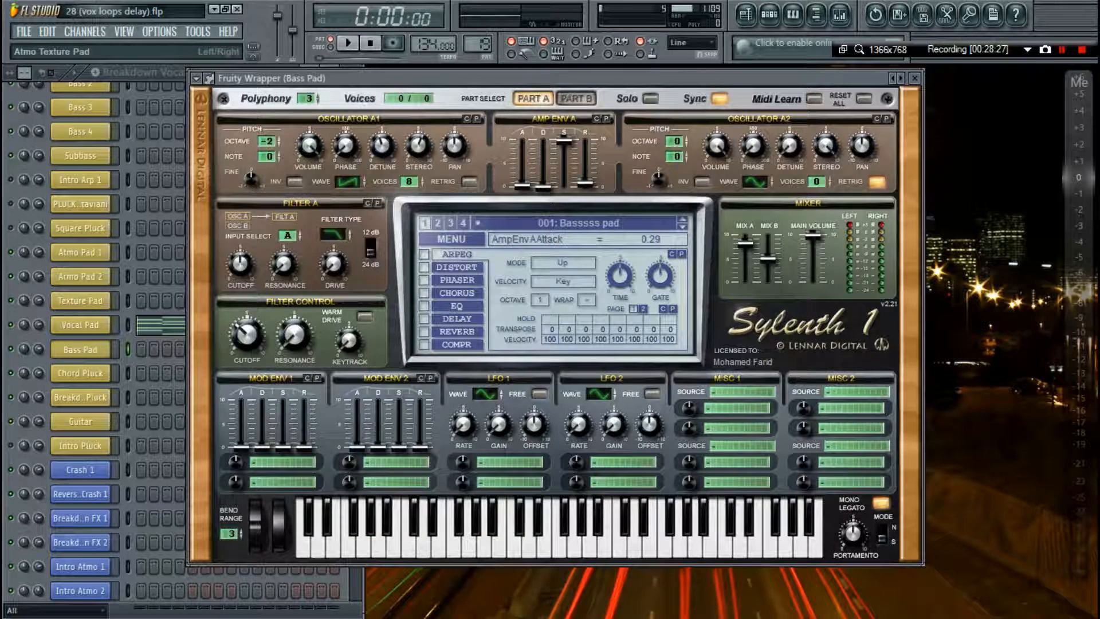
pyautogui.press('Escape')
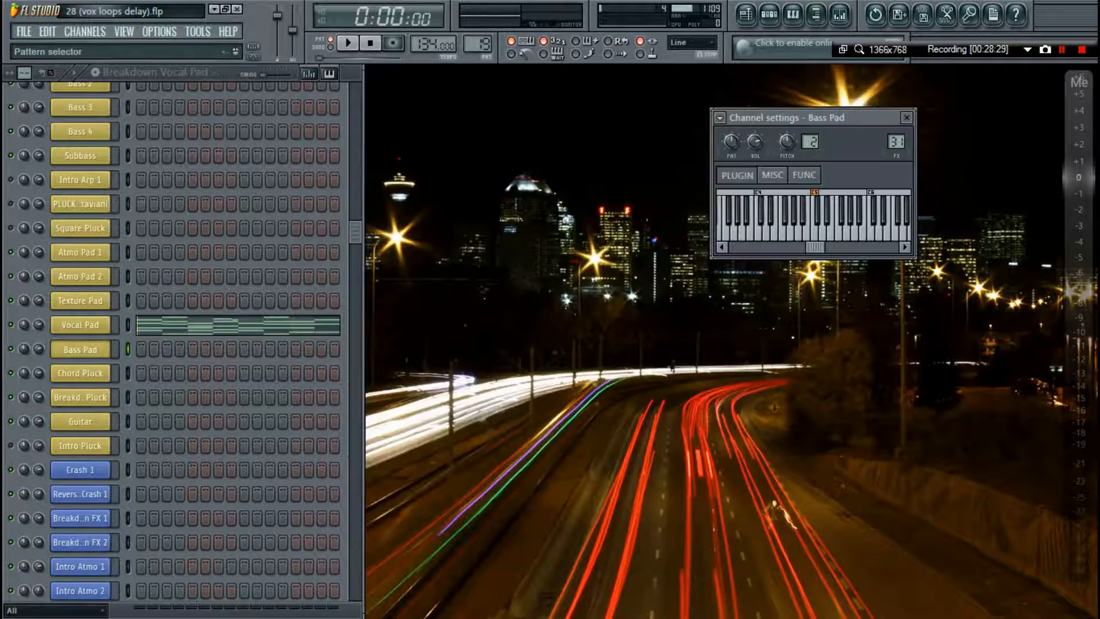
# Select and play the Breakdown Bass Pad pattern, close the Bass Pad channel settings, and stop playback.
pyautogui.press('space')
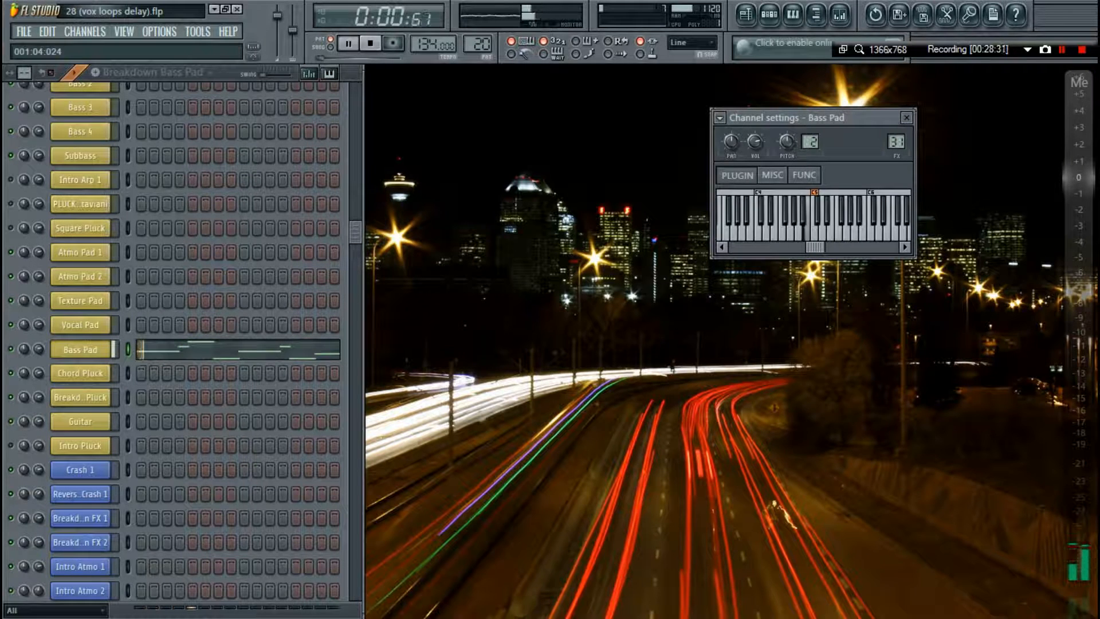
pyautogui.press('Escape')
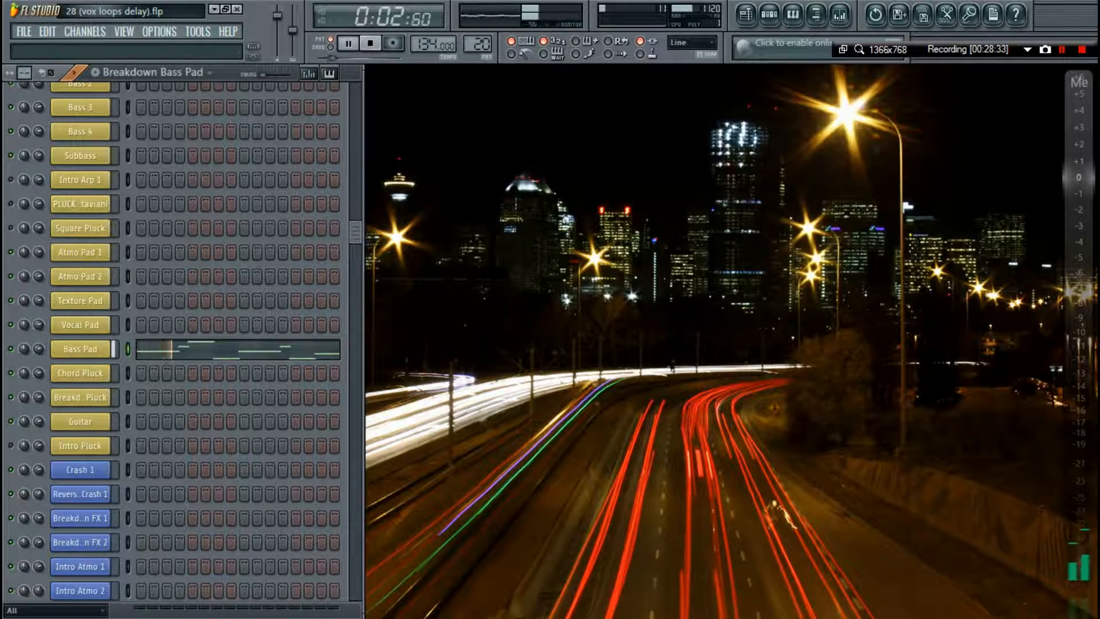
pyautogui.press('space')
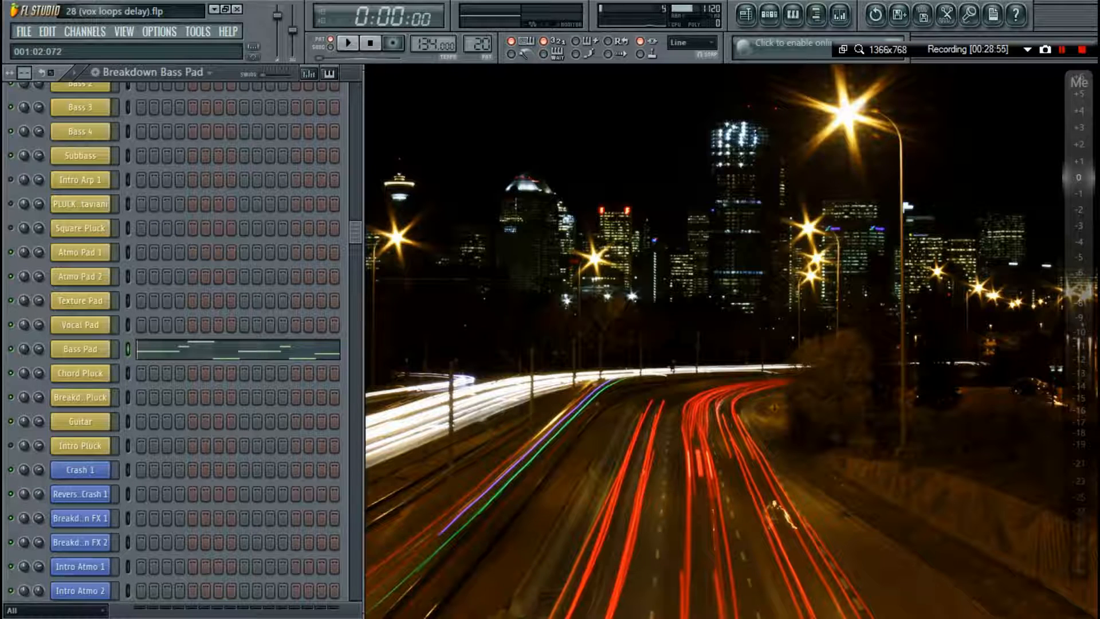
# Find the Crash 1 channel, view its effects on the Crashes mixer track, and hide the mixer.
pyautogui.scroll(-3, 238, 246)
pyautogui.scroll(12, 238, 344)
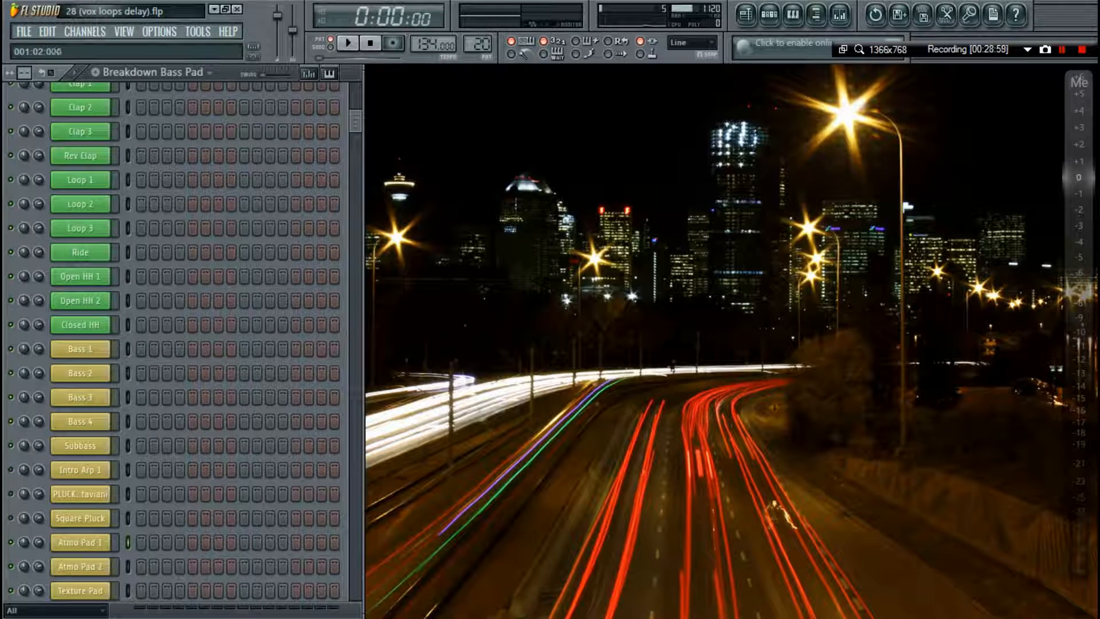
pyautogui.scroll(-20, 239, 343)
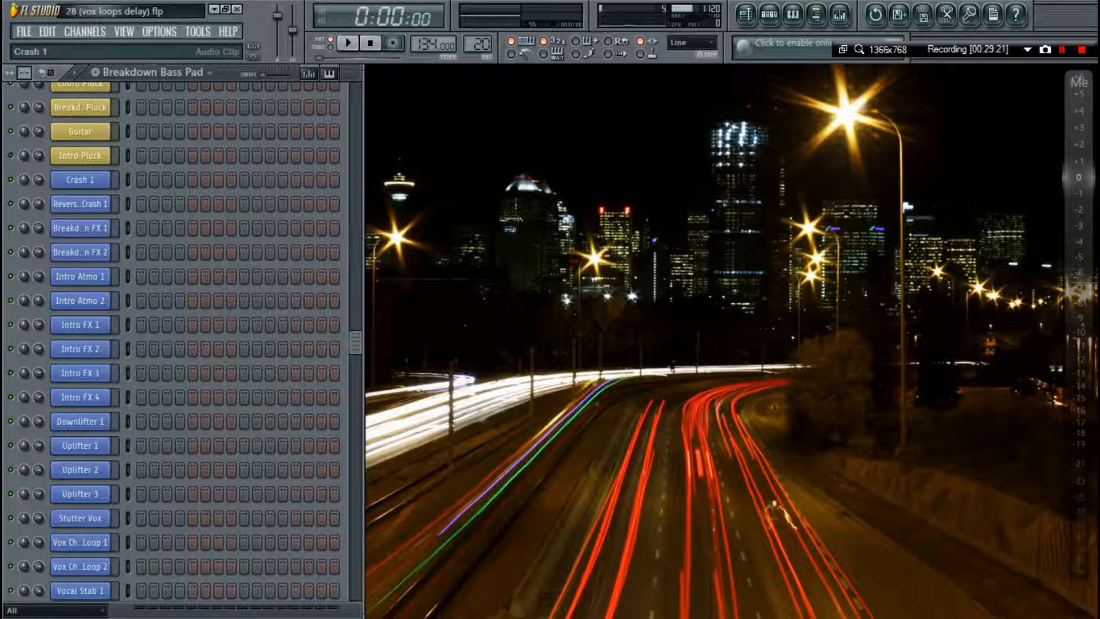
pyautogui.press('F9')
pyautogui.press('F9')
pyautogui.click(80, 179)
pyautogui.press('F9')
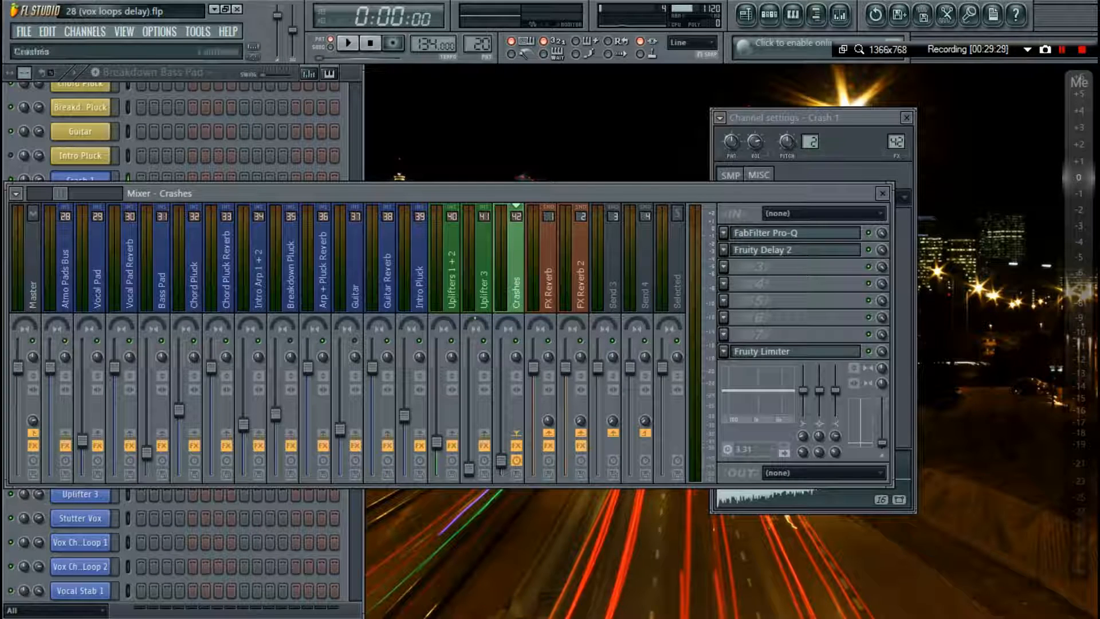
pyautogui.press('F9')
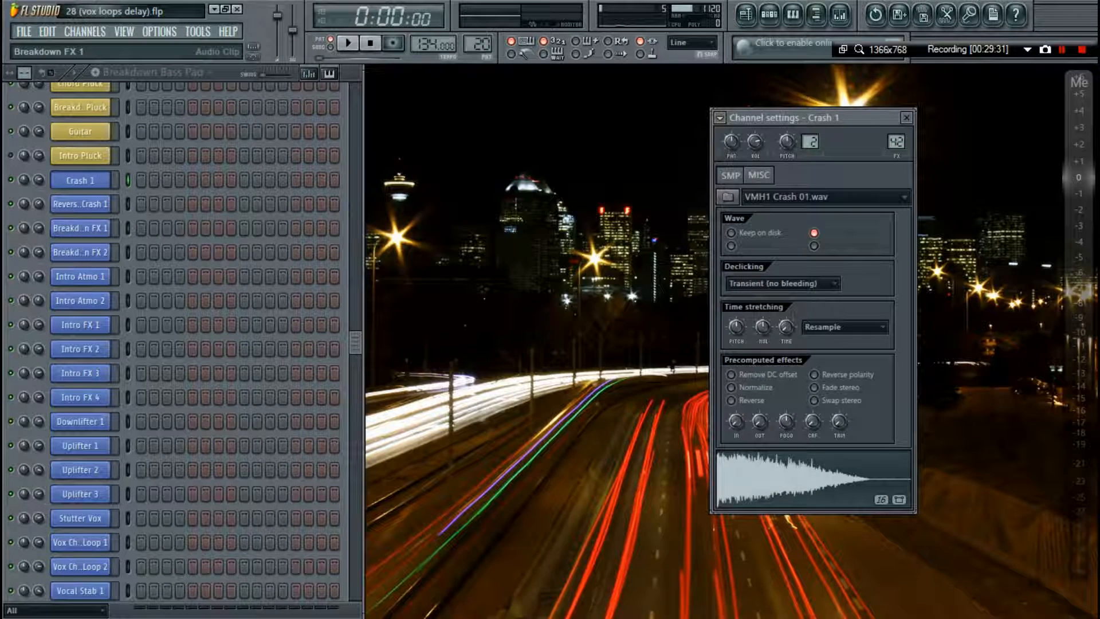
# Check the mixer routing of the Reverse Crash 1 channel, and close the mixer and channel settings.
pyautogui.click(80, 204)
pyautogui.press('F9')
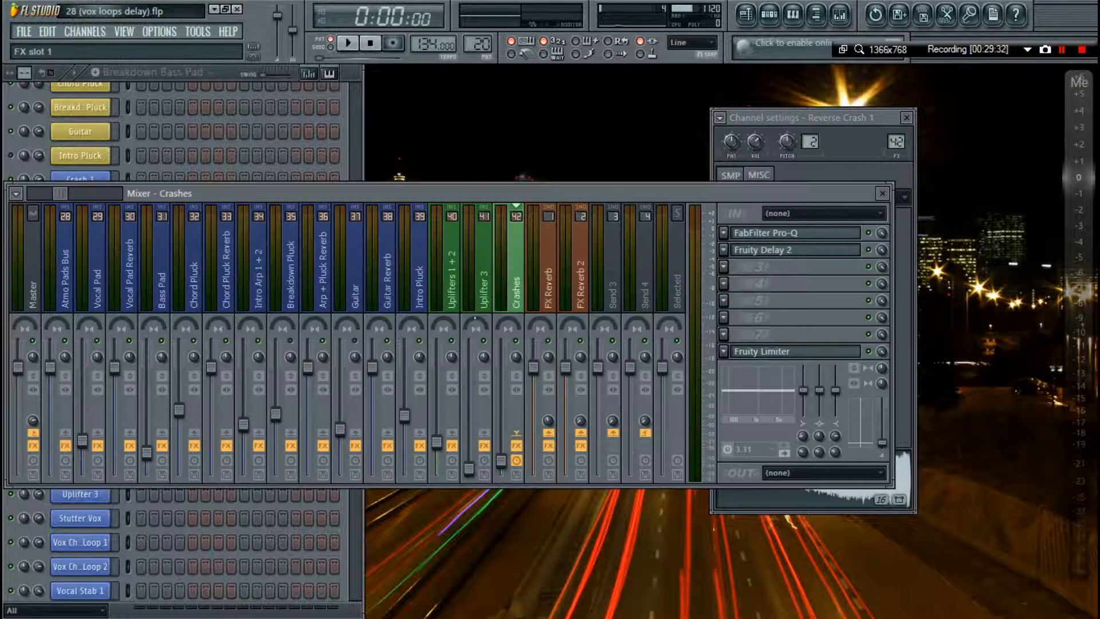
pyautogui.press('F9')
pyautogui.click(80, 204)
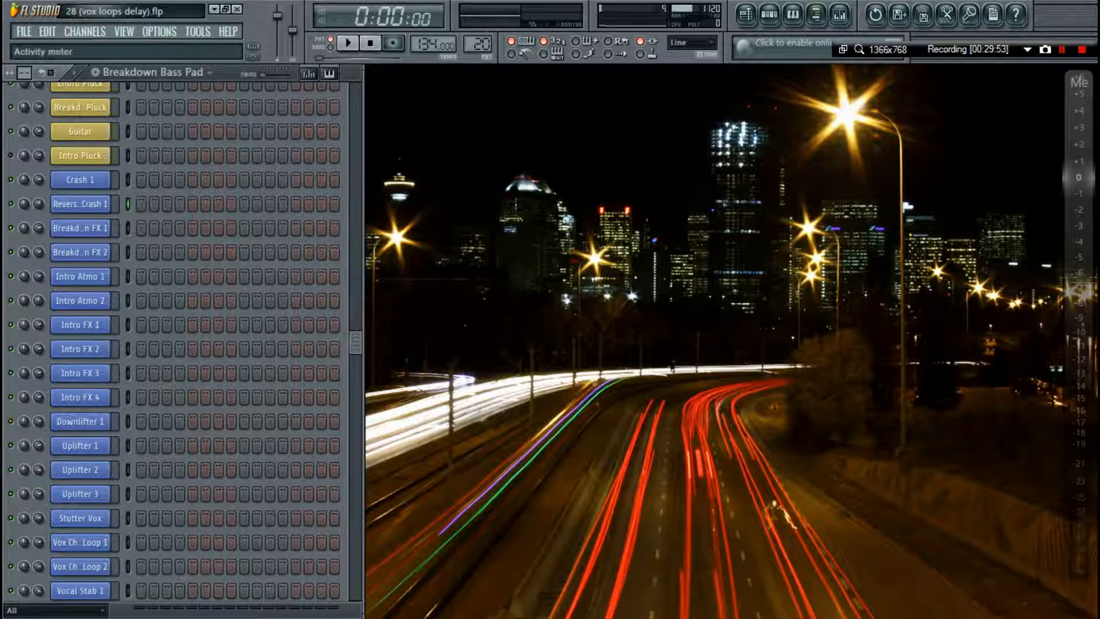
# Audition the Intro FX 1, Intro FX 2, Downlifter 1 and Intro FX 4 samples, and close the channel settings.
pyautogui.click(80, 324)
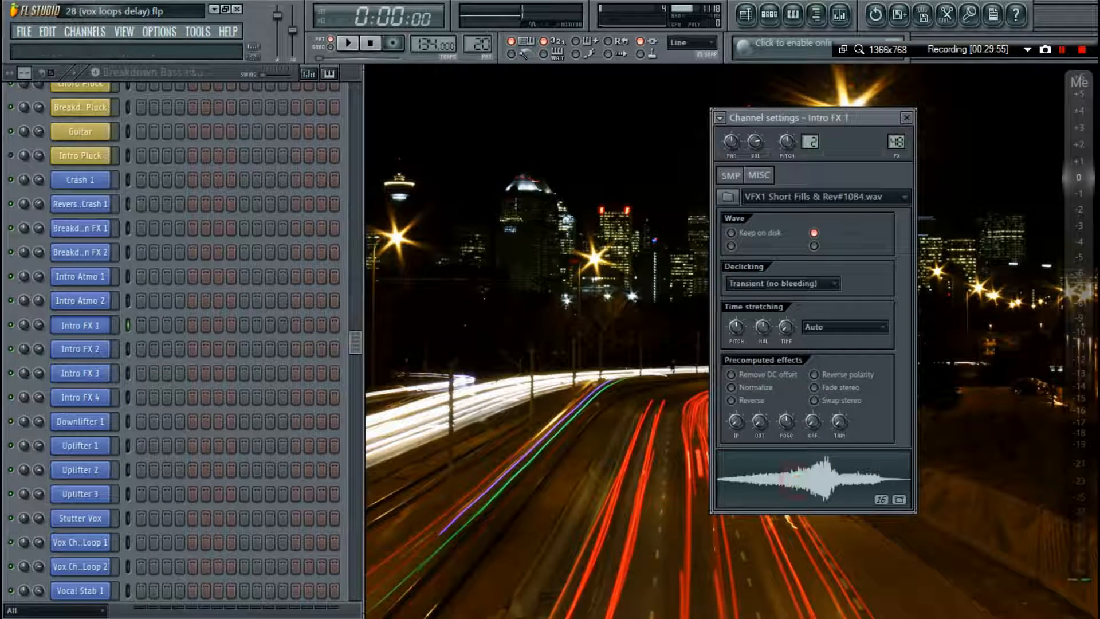
pyautogui.click(80, 349)
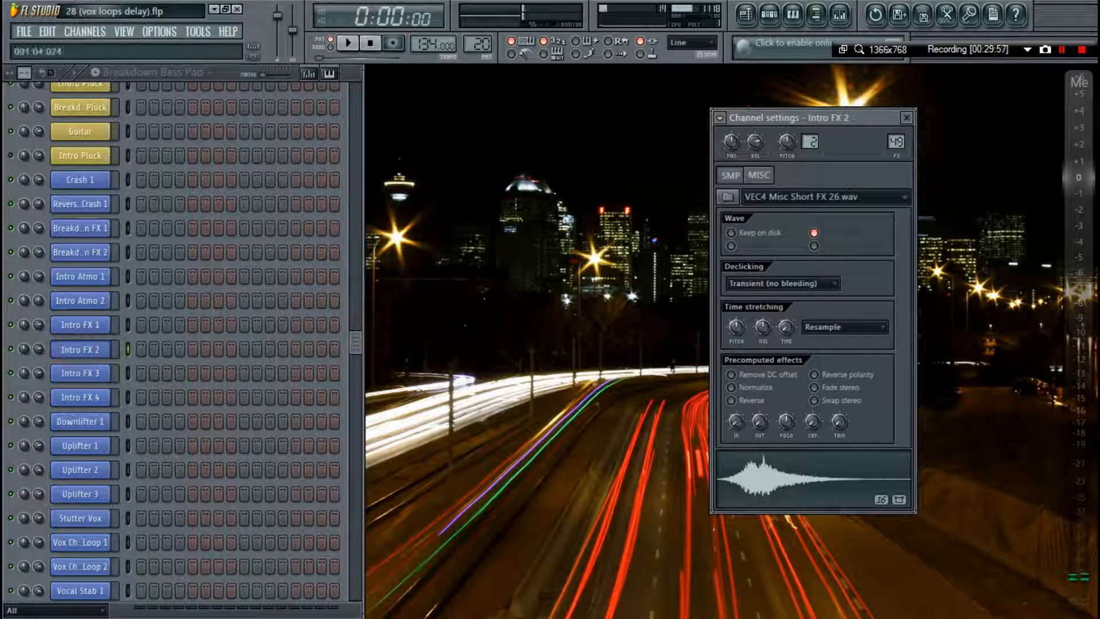
pyautogui.click(83, 421)
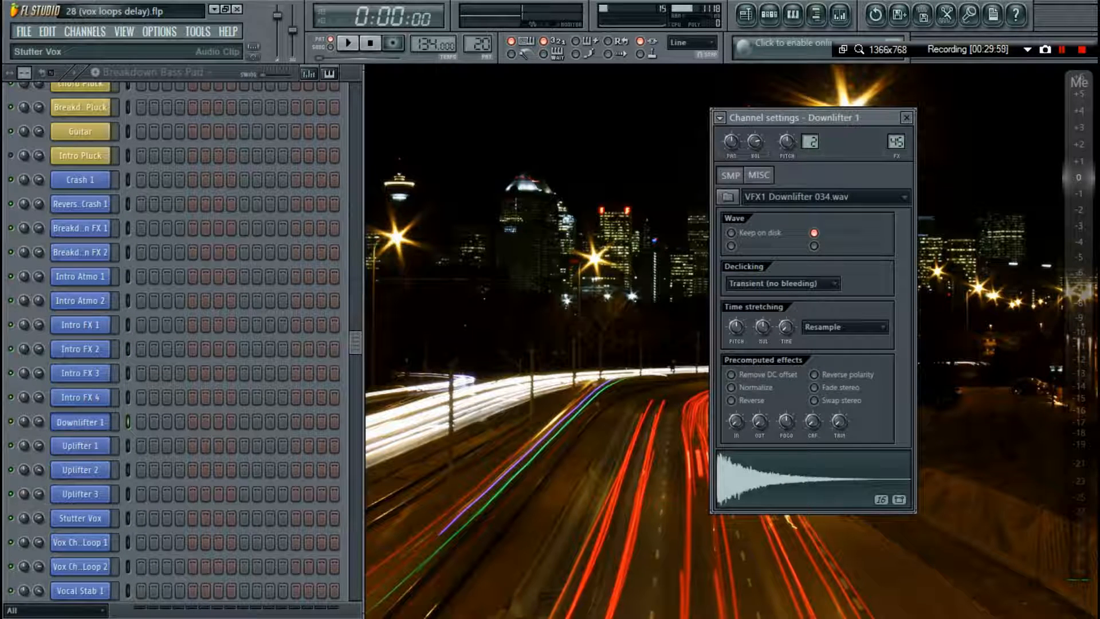
pyautogui.click(78, 397)
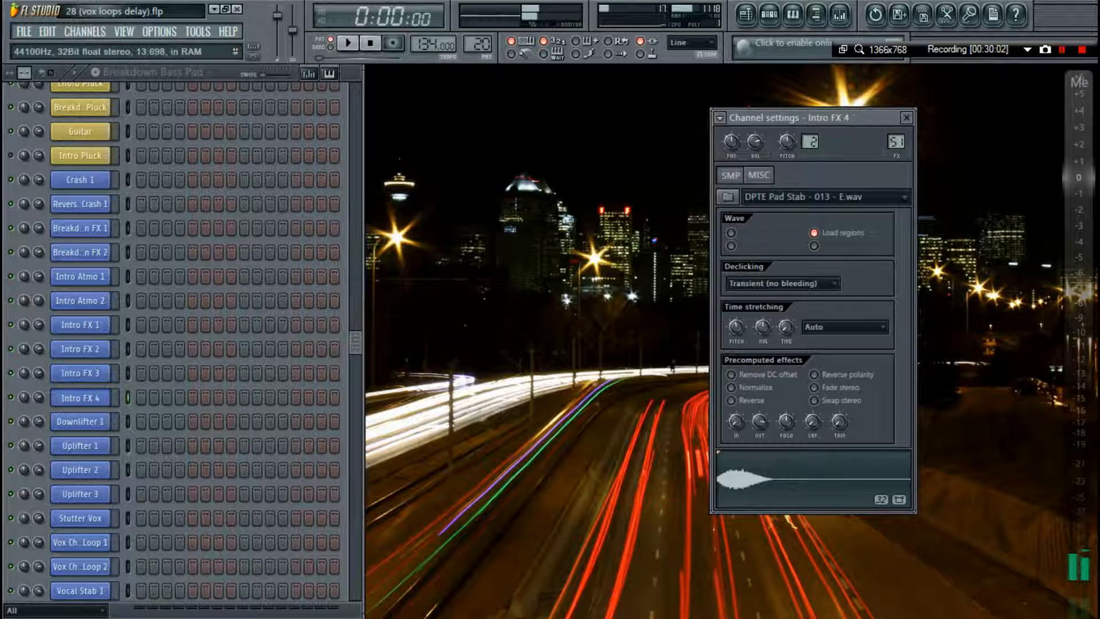
pyautogui.press('Escape')
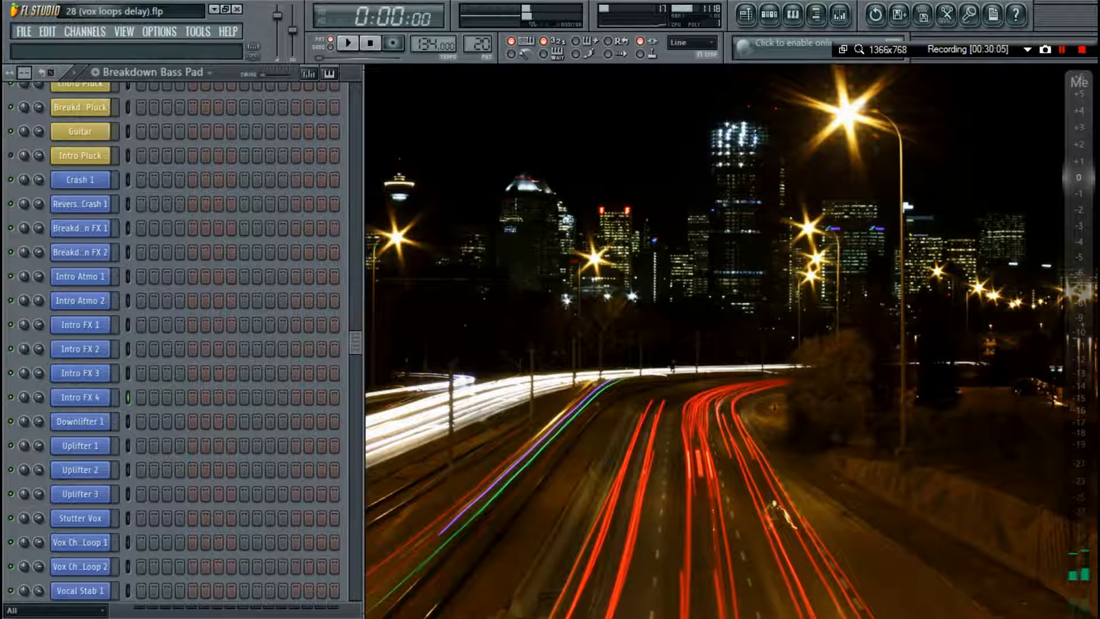
# Inspect the pan modulation in the LFOTool on the Intro FX 4 mixer track, and close all plugin windows.
pyautogui.press('F9')
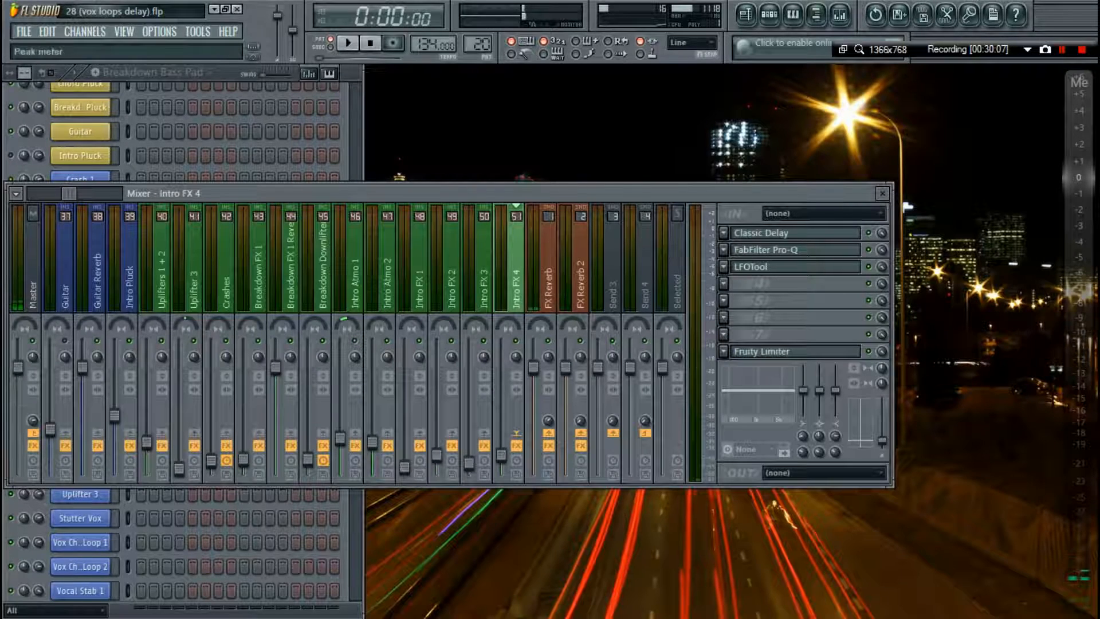
pyautogui.press('F9')
pyautogui.press('F9')
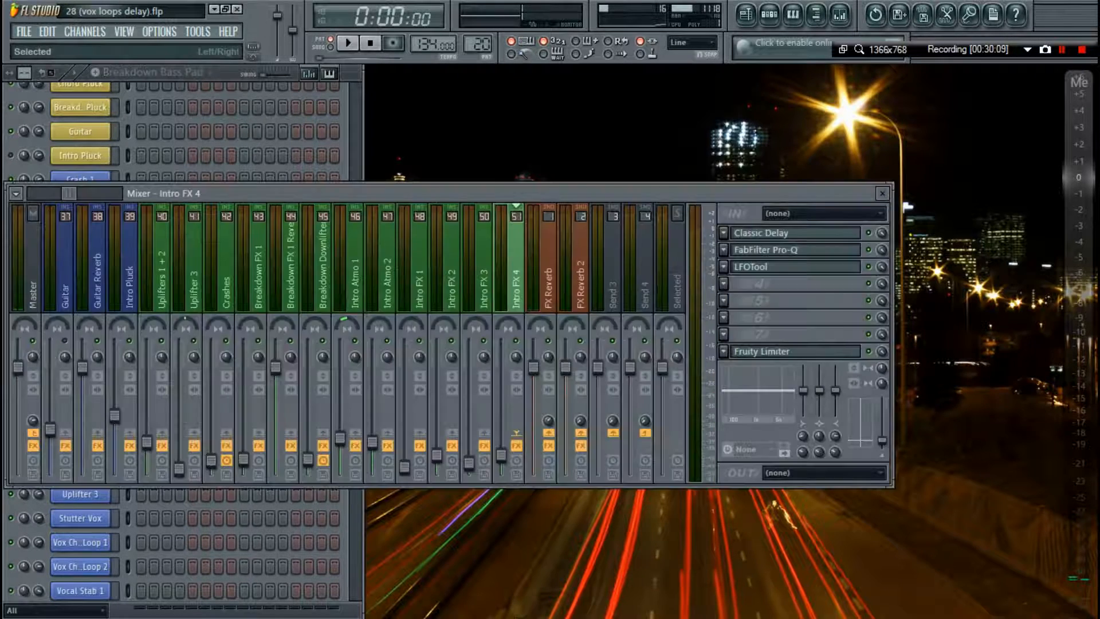
pyautogui.click(790, 267)
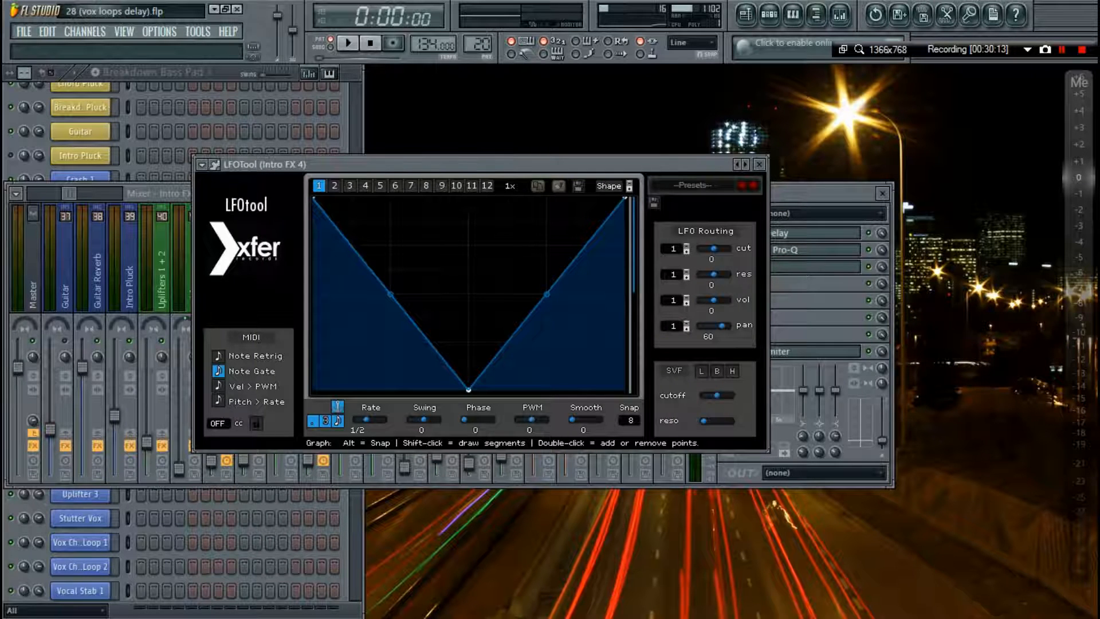
pyautogui.press('Escape')
pyautogui.click(782, 268)
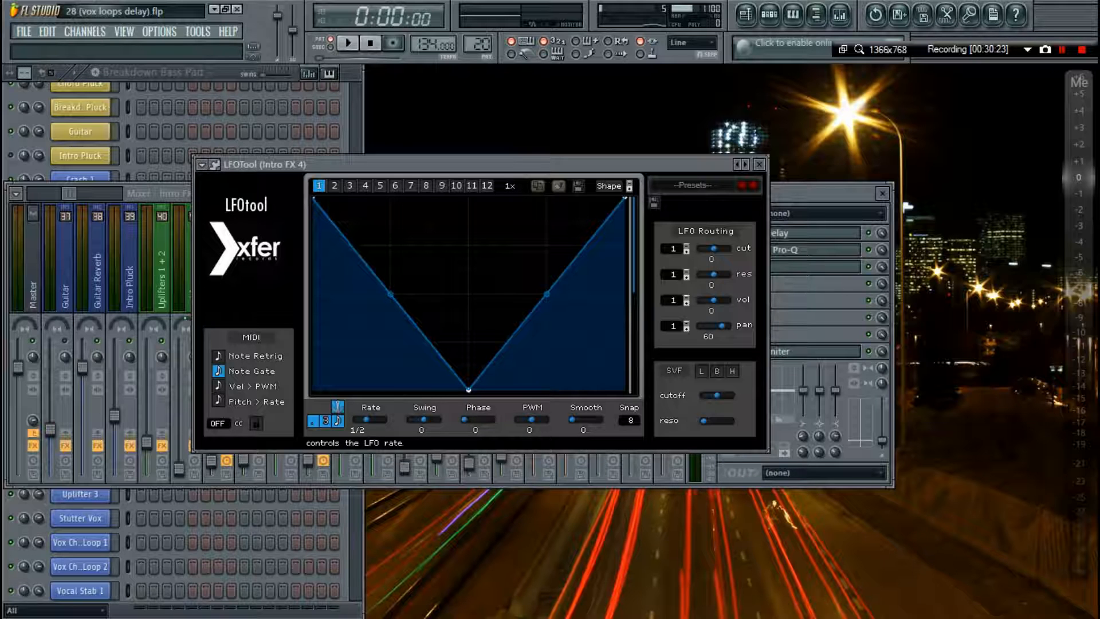
pyautogui.press('F12')
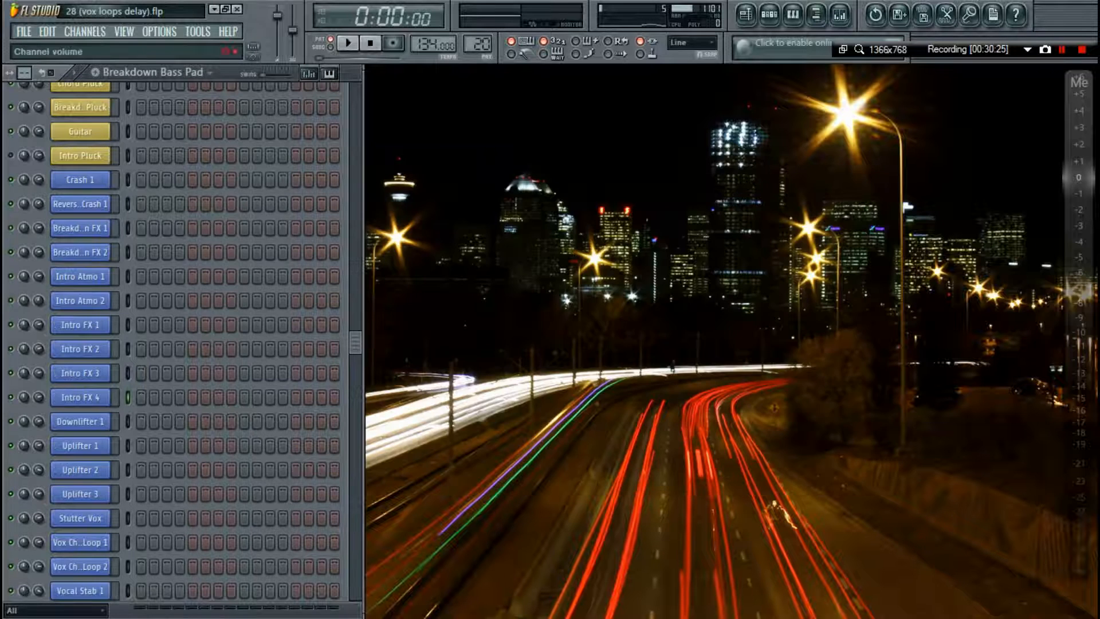
# Check the Intro FX 3 channel settings and its mixer track, and close the open windows.
pyautogui.click(80, 373)
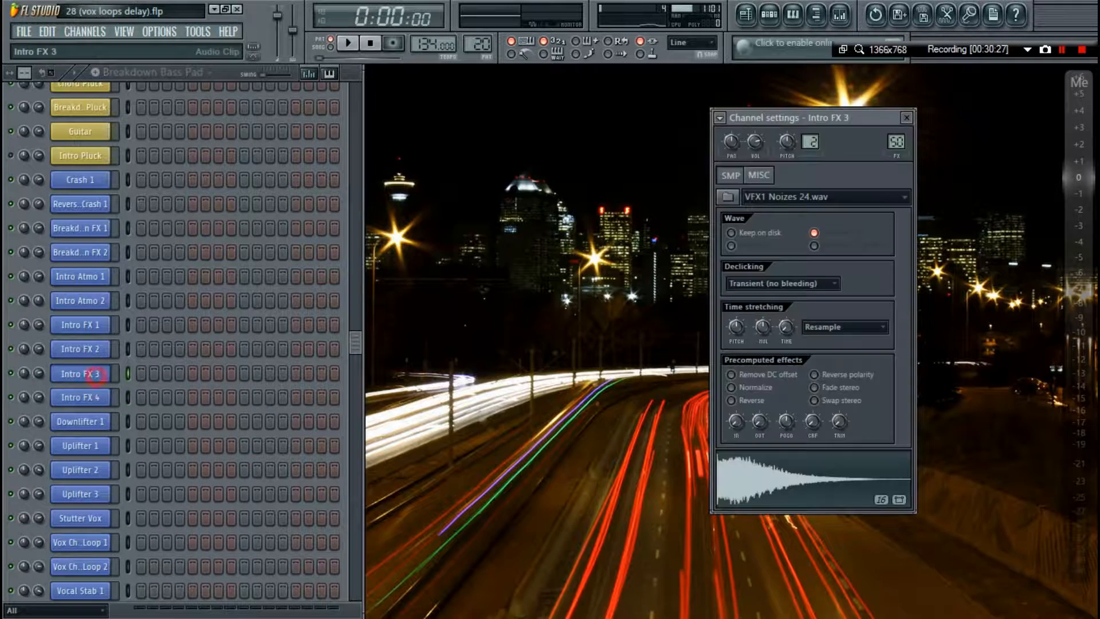
pyautogui.press('F9')
pyautogui.press('Escape')
pyautogui.press('Escape')
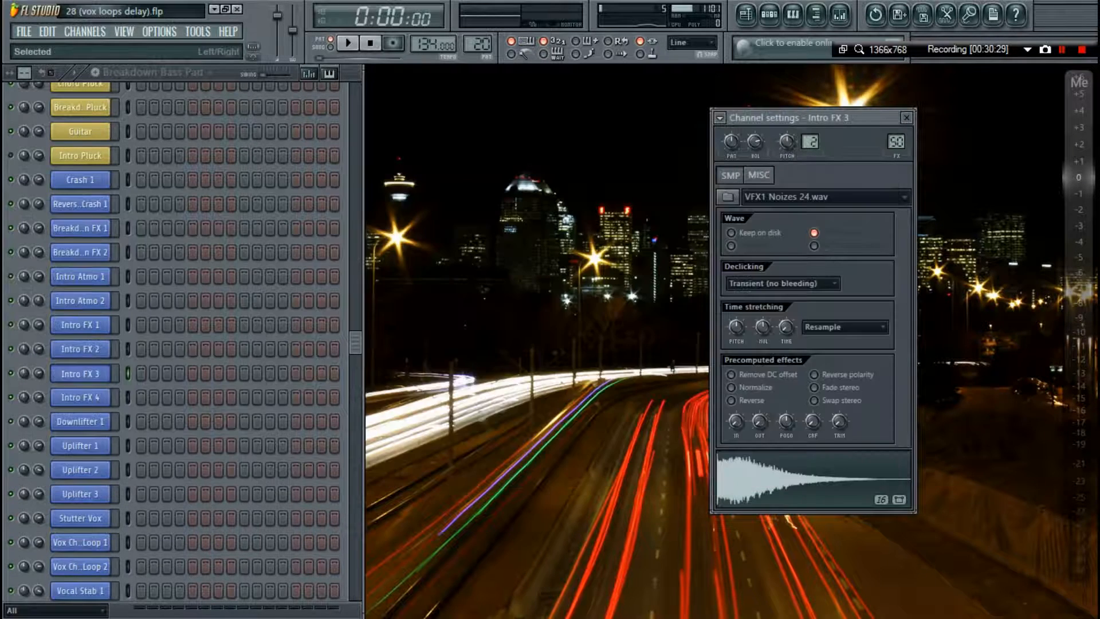
pyautogui.press('Escape')
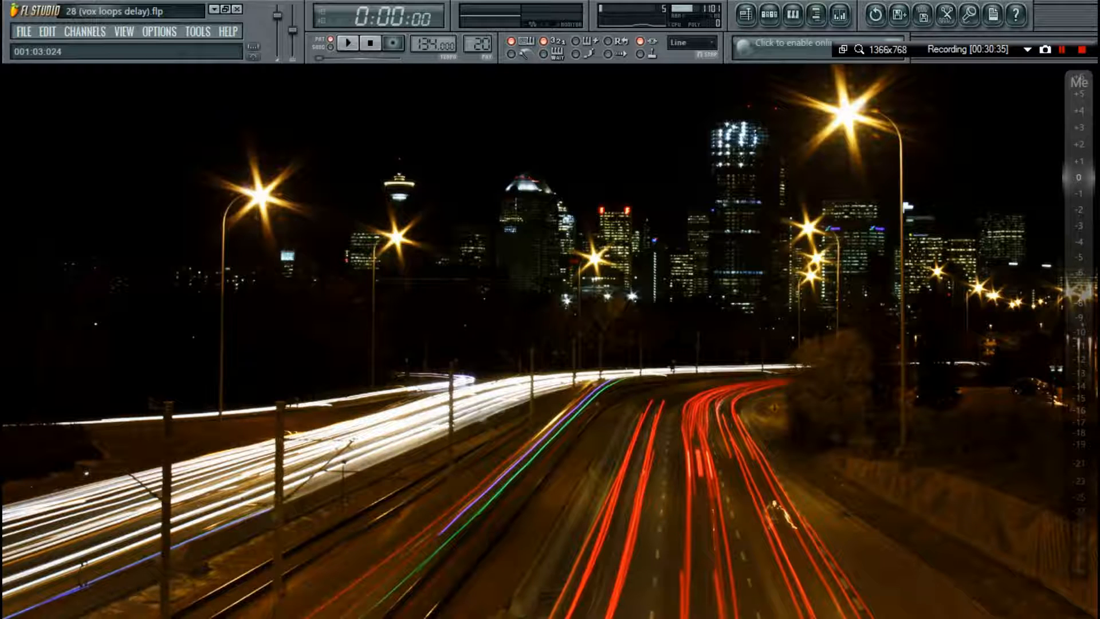
# Open the Afloat (Original Mix) project without saving changes to the current one, and view its upper channels.
pyautogui.hotkey('ctrl', 'o')
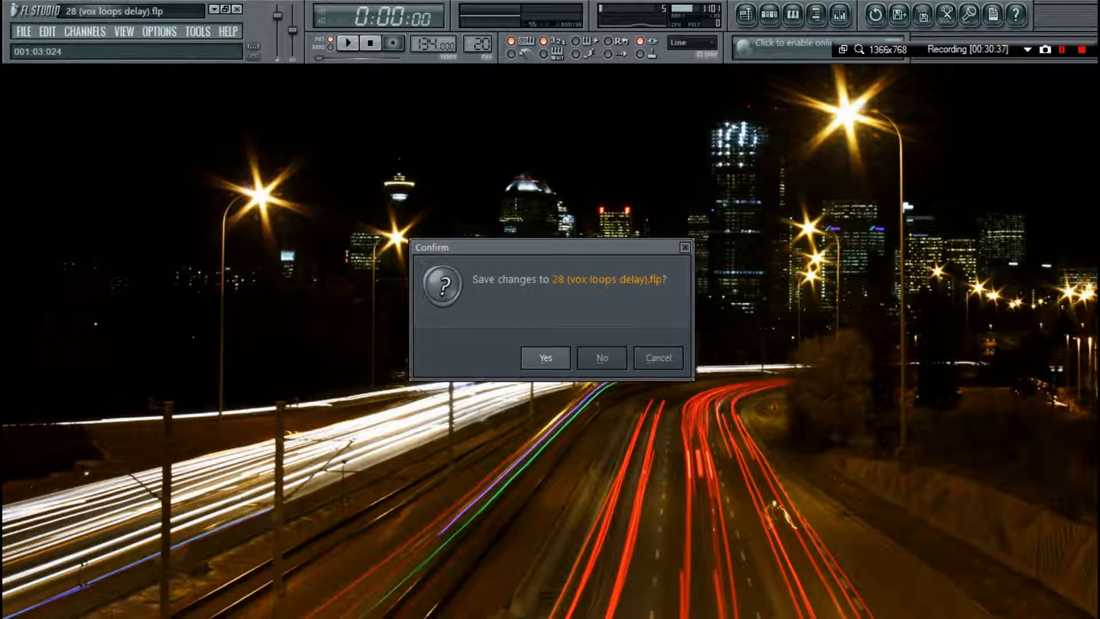
pyautogui.click(602, 360)
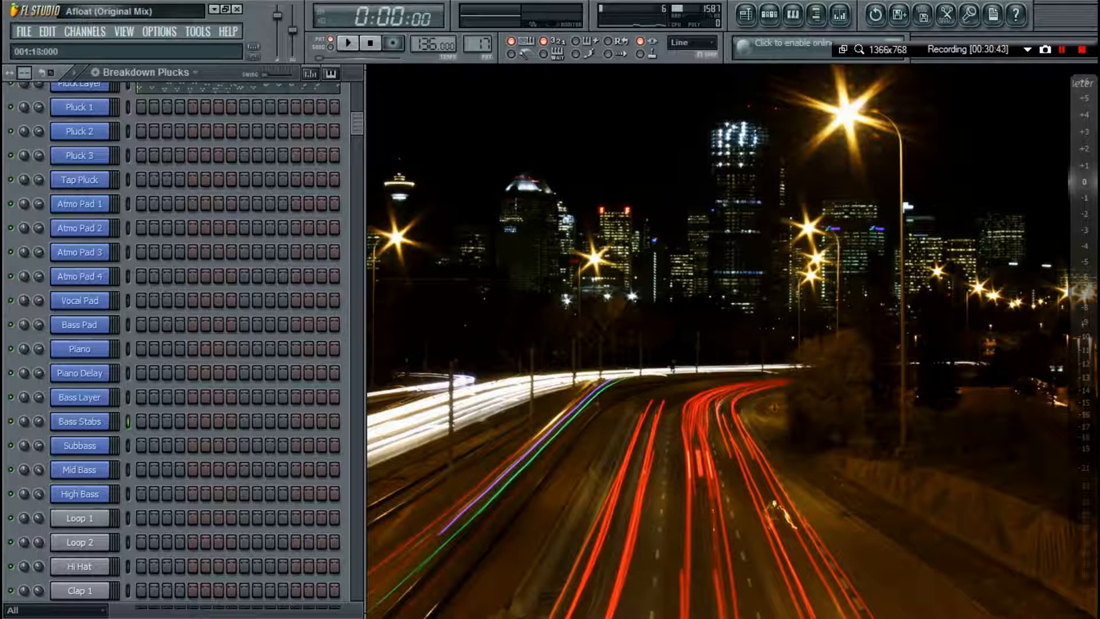
pyautogui.scroll(3, 183, 344)
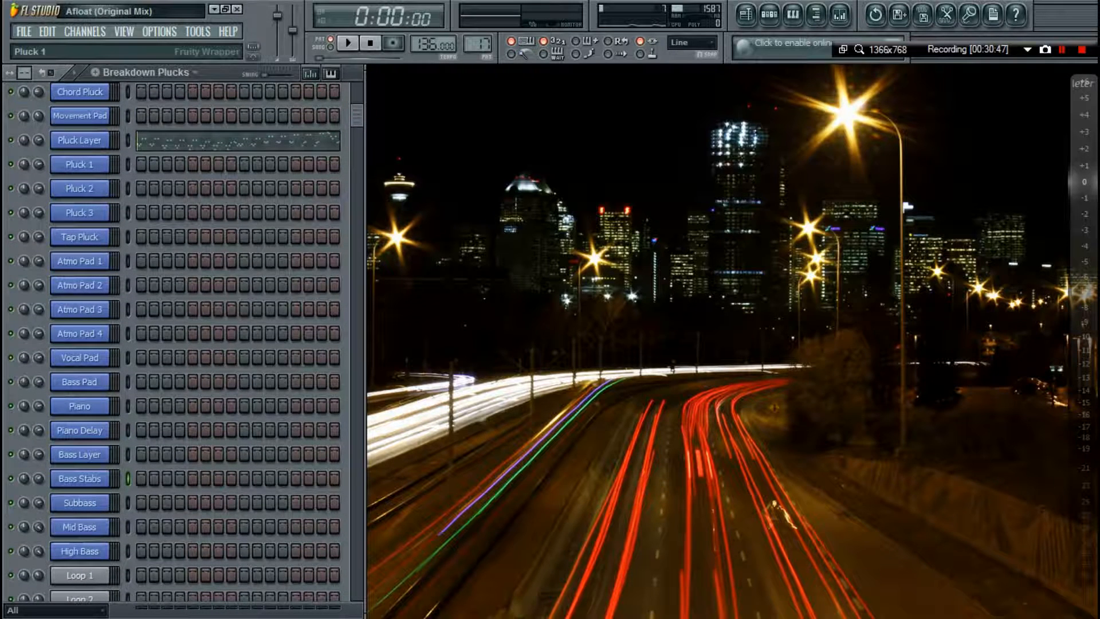
# Look through the Sylenth1 settings of Pluck 1, Pluck 2, Pluck 3 and Tap Pluck, and play the Breakdown Plucks pattern.
pyautogui.click(79, 165)
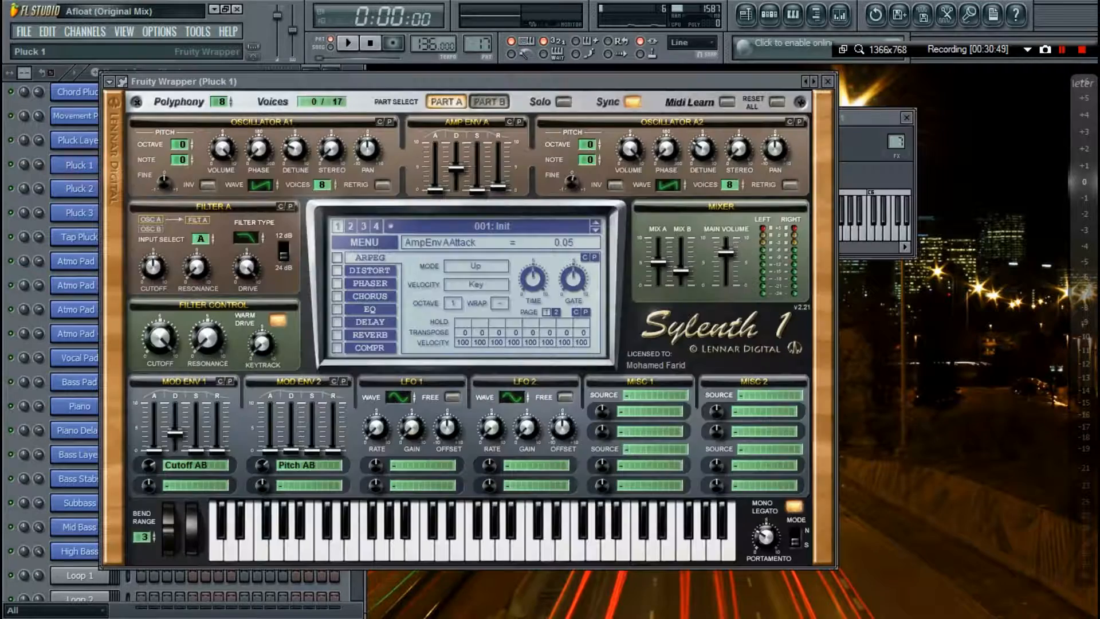
pyautogui.click(80, 189)
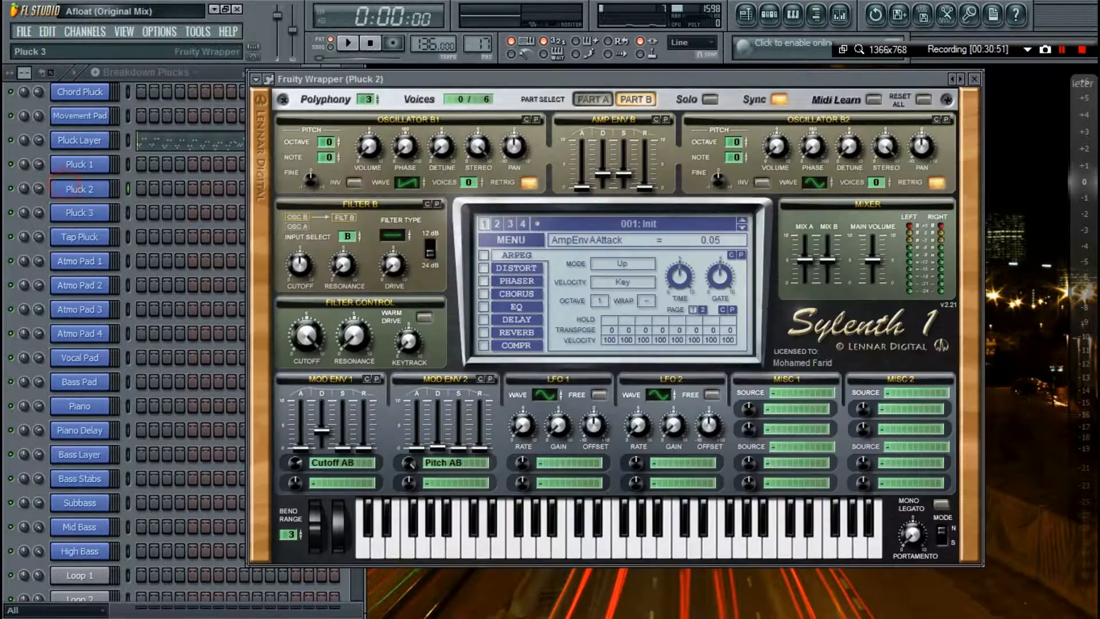
pyautogui.click(80, 212)
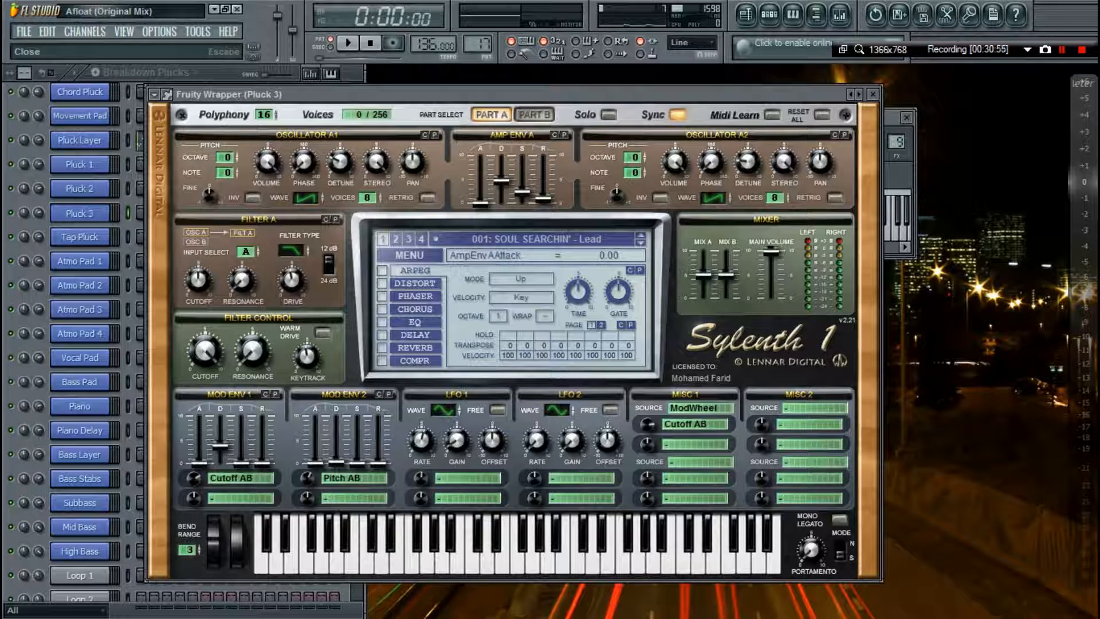
pyautogui.click(907, 117)
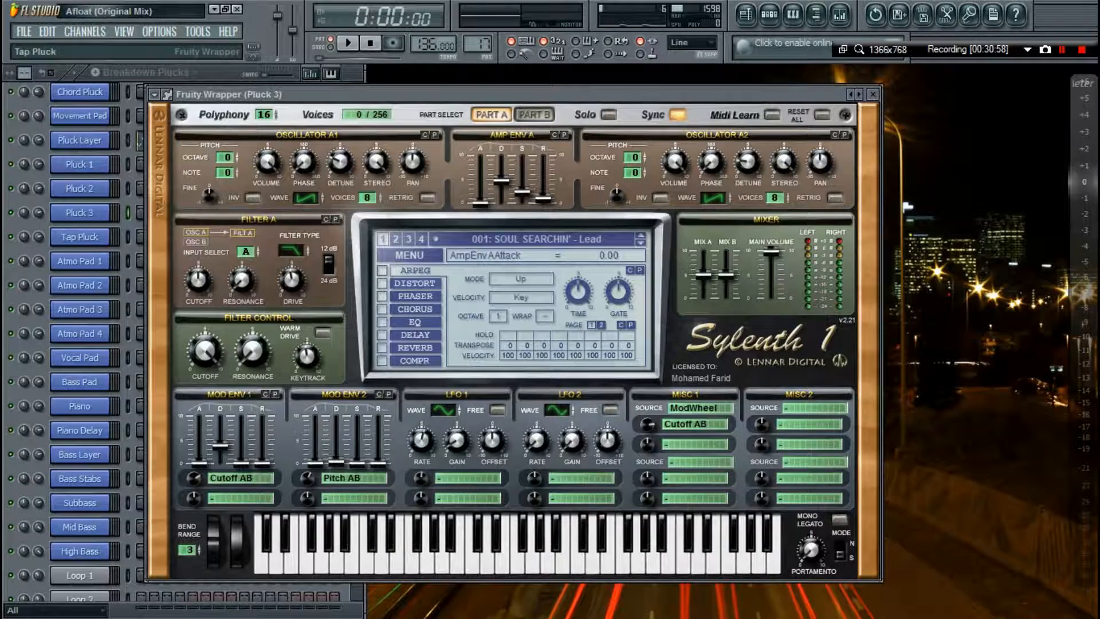
pyautogui.click(80, 236)
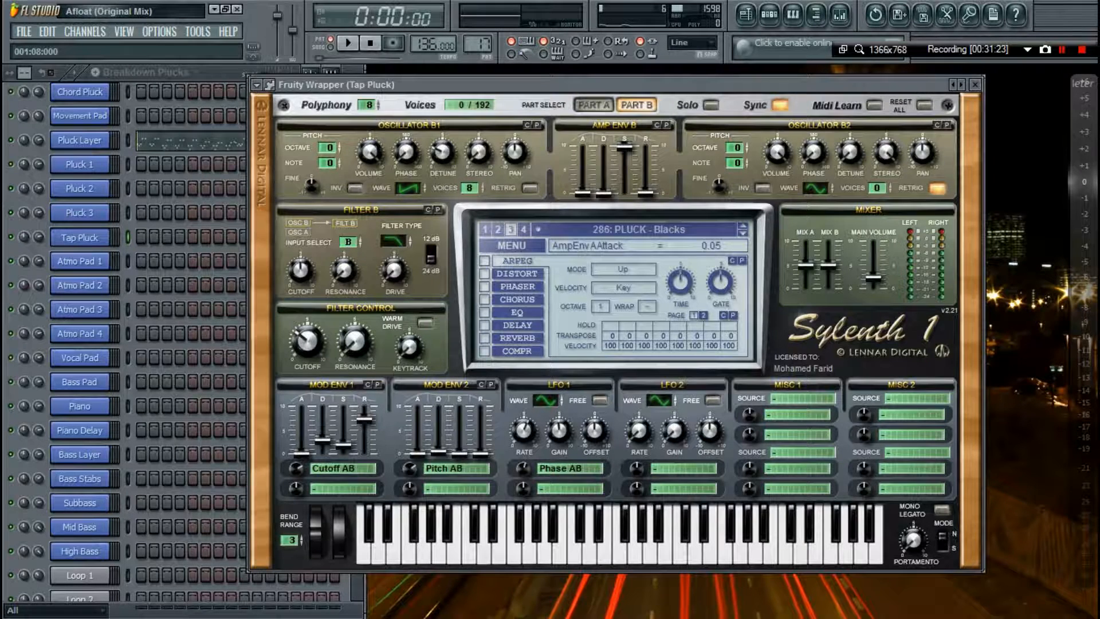
pyautogui.press('Escape')
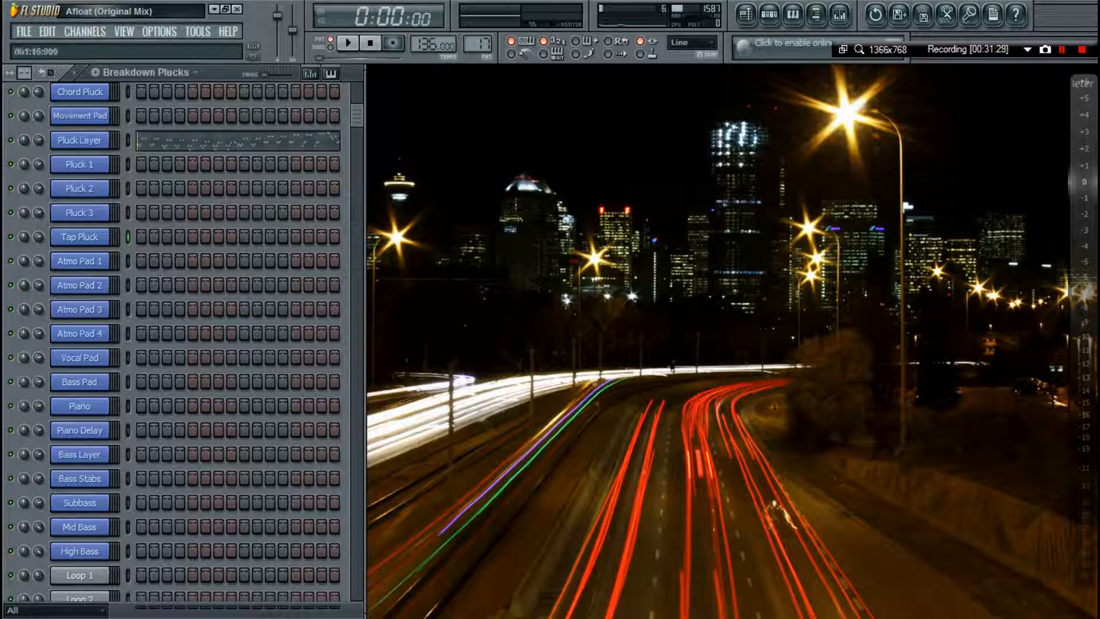
pyautogui.click(348, 43)
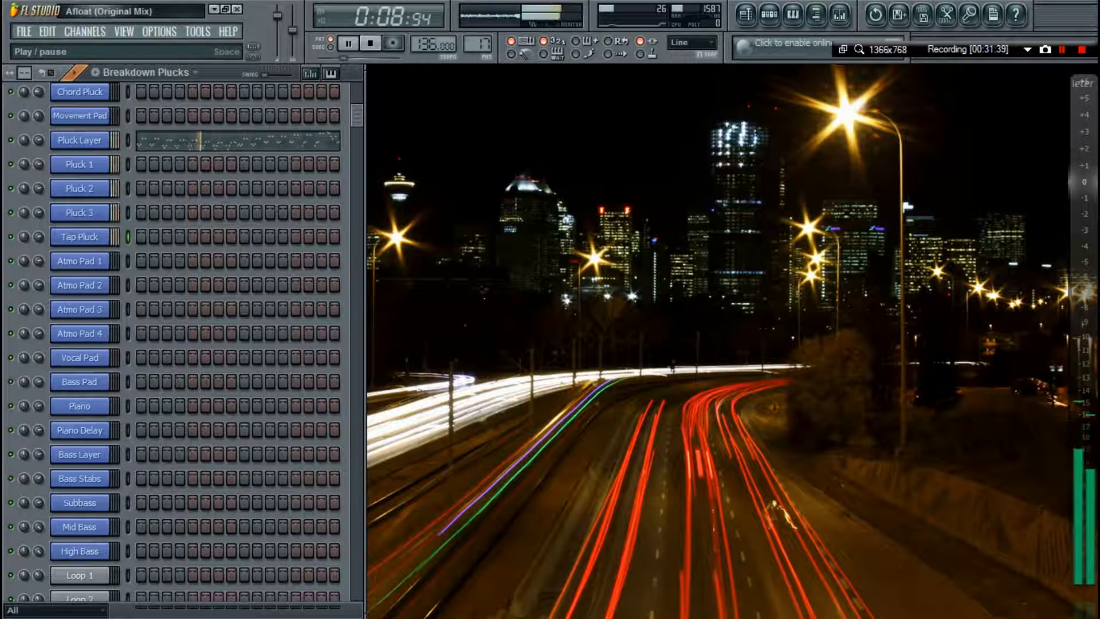
pyautogui.press('space')
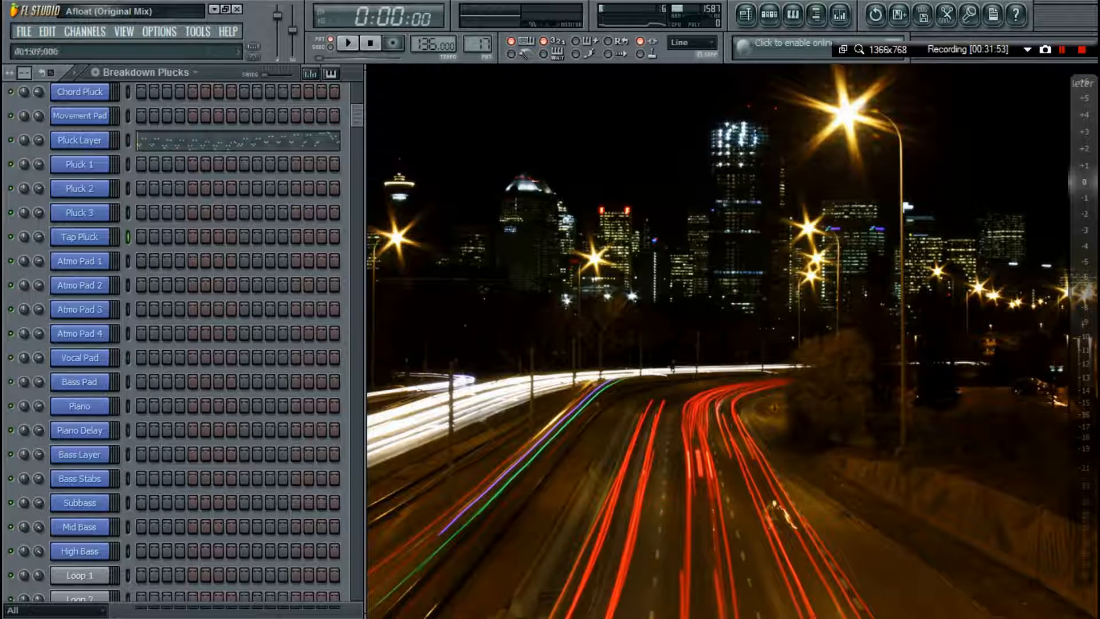
# Compare the Part A and Part B oscillator settings of Pluck 1, and close its synth.
pyautogui.click(79, 164)
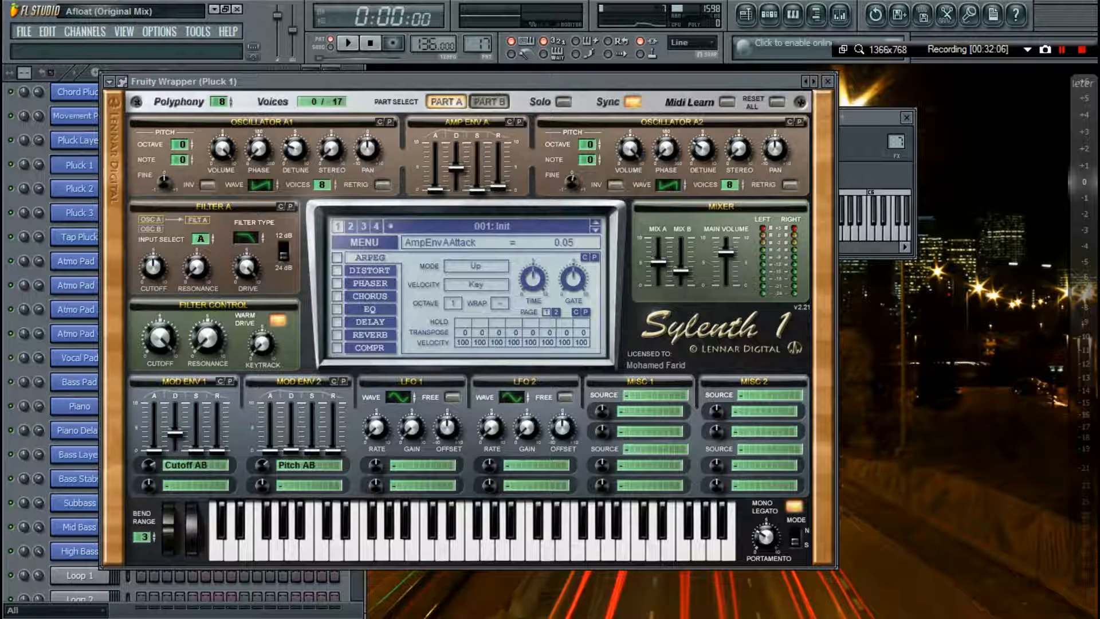
pyautogui.click(906, 118)
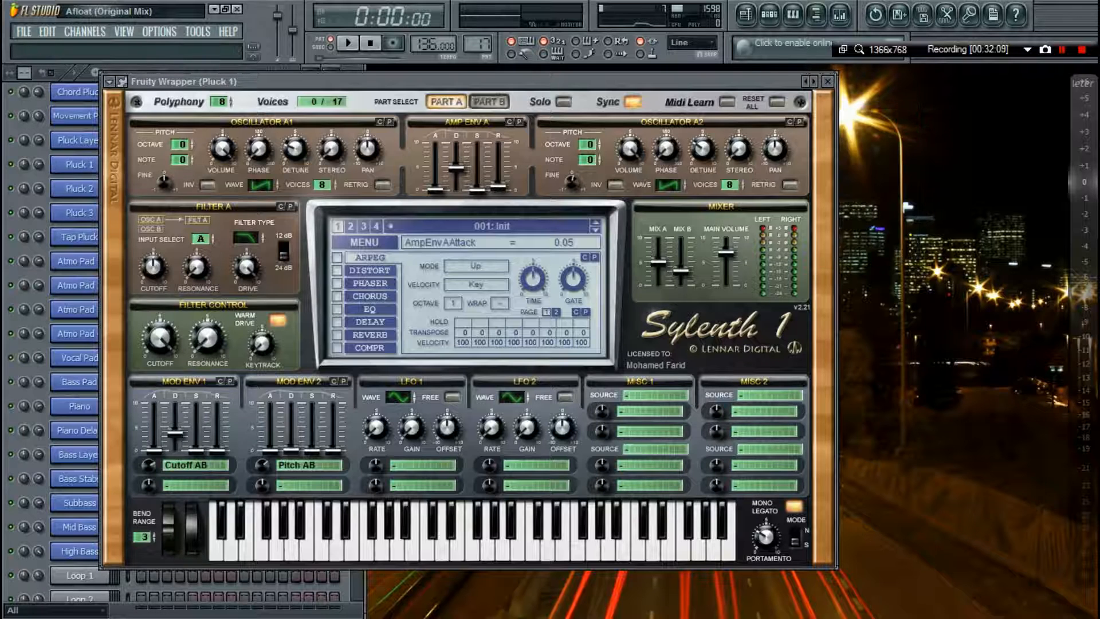
pyautogui.click(489, 102)
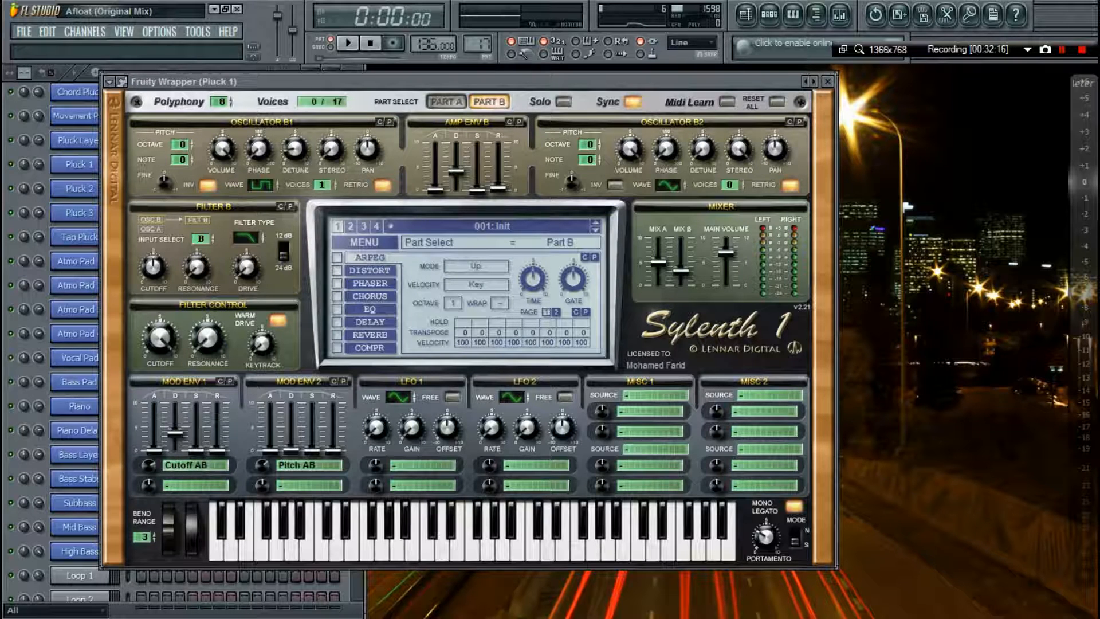
pyautogui.click(445, 102)
pyautogui.press('Escape')
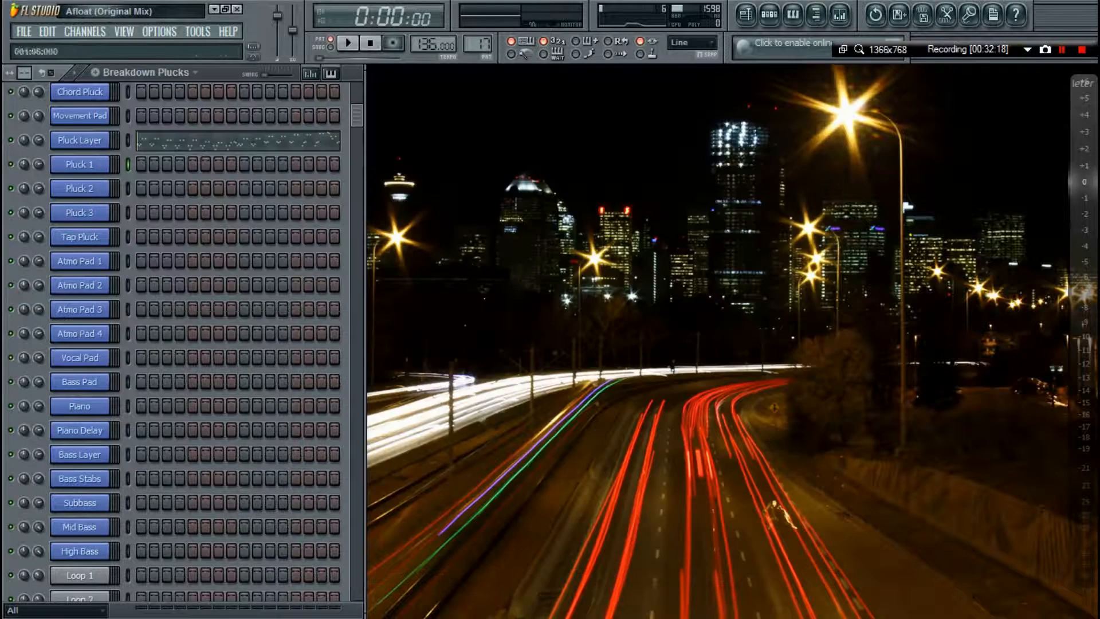
# Audition Pluck 1 with single notes while checking its filter control cutoff, and close the synth.
pyautogui.click(79, 164)
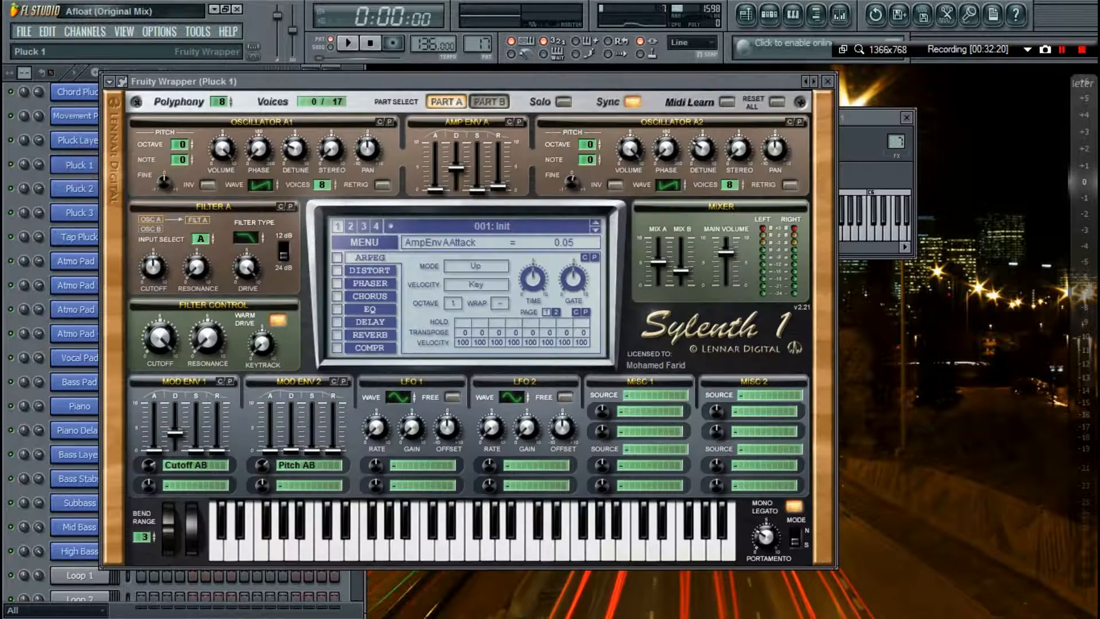
pyautogui.click(502, 547)
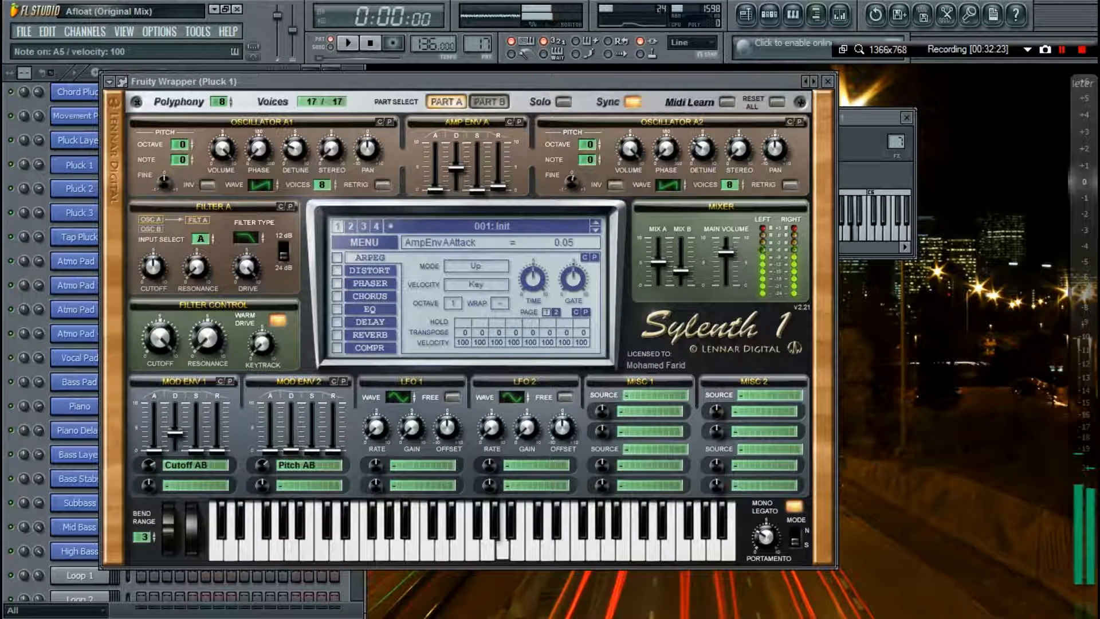
pyautogui.moveTo(160, 339); pyautogui.dragTo(160, 379)
pyautogui.click(884, 385)
pyautogui.press('n')
pyautogui.click(574, 81)
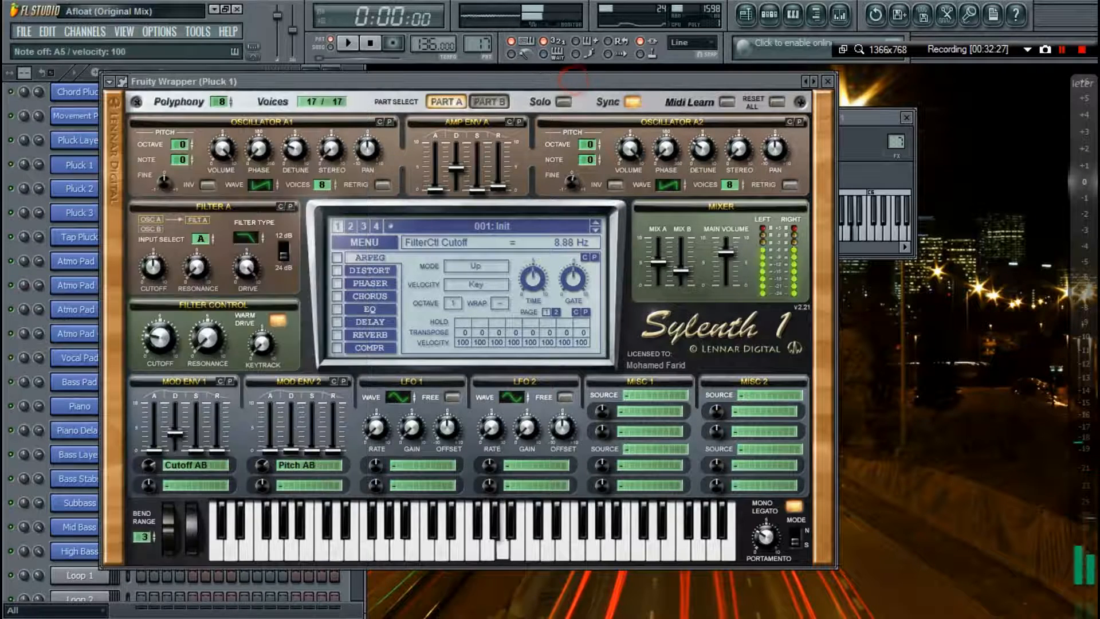
pyautogui.click(828, 82)
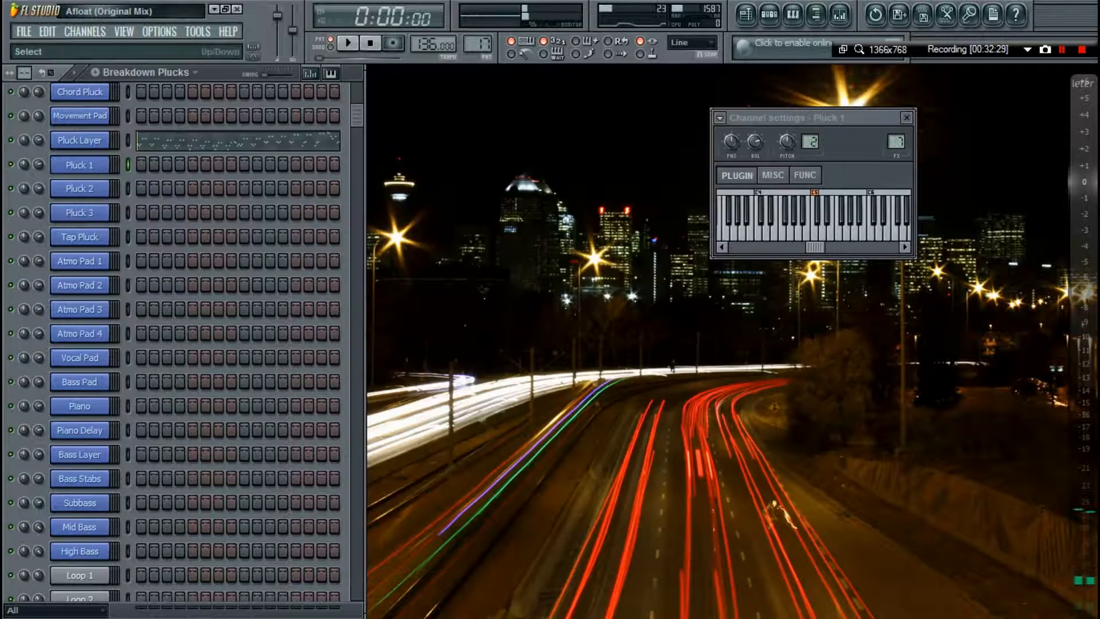
# Compare the Part A and Part B voices and stereo settings of Pluck 2, and close its synth.
pyautogui.click(80, 189)
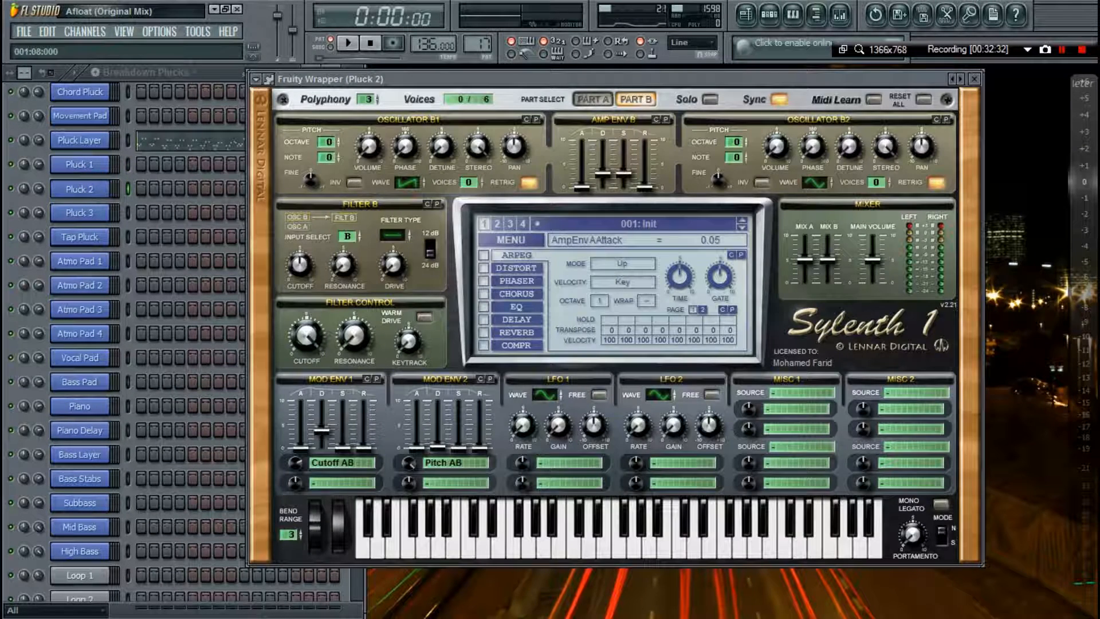
pyautogui.click(592, 99)
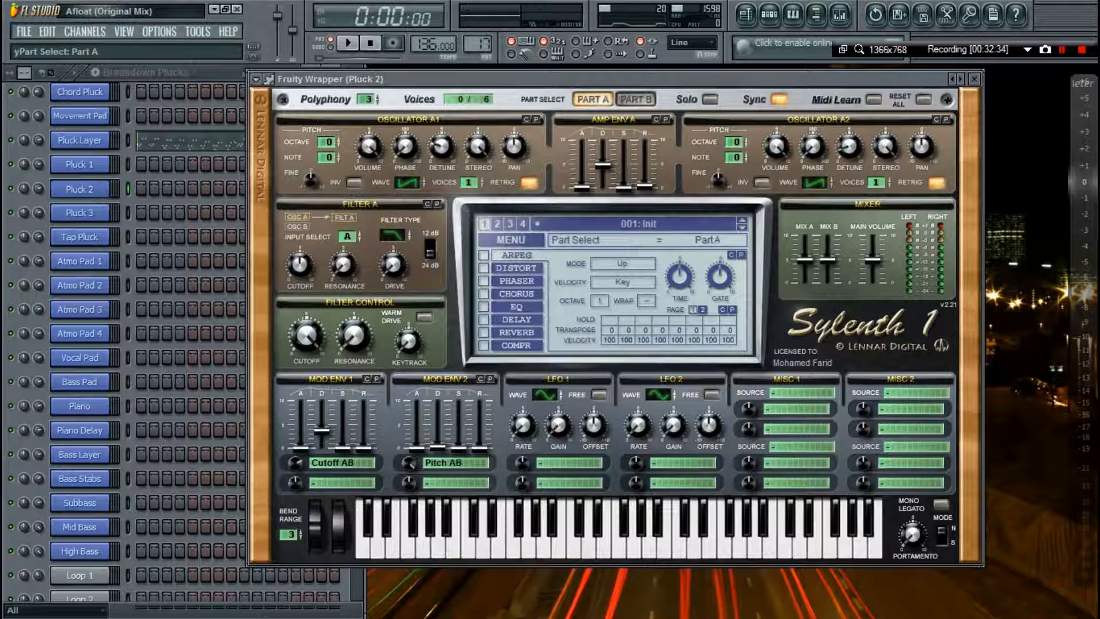
pyautogui.click(647, 101)
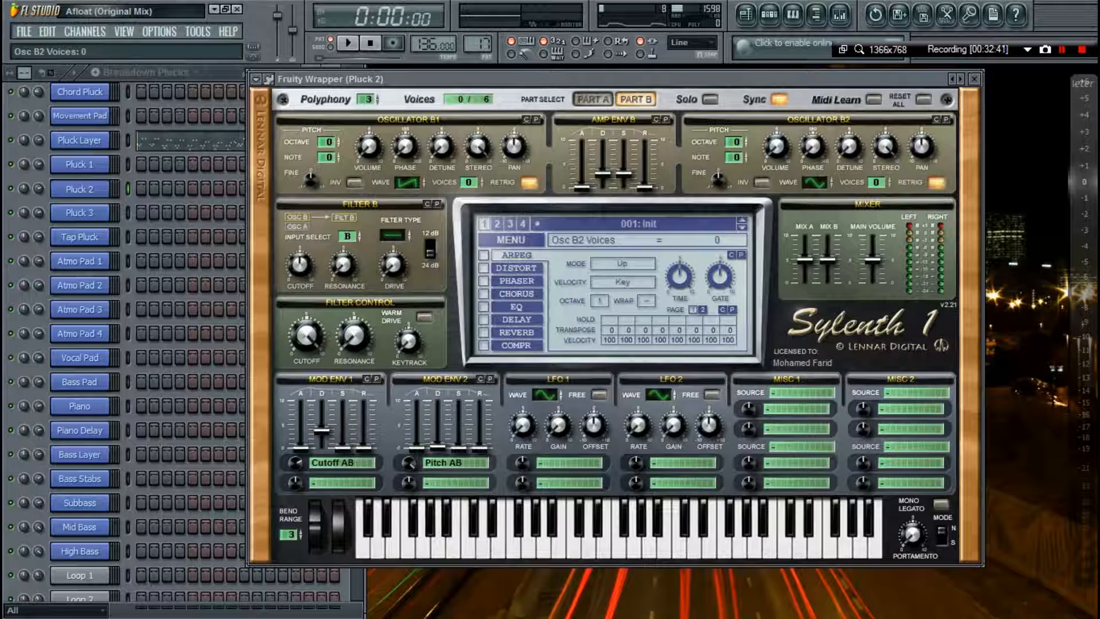
pyautogui.click(593, 99)
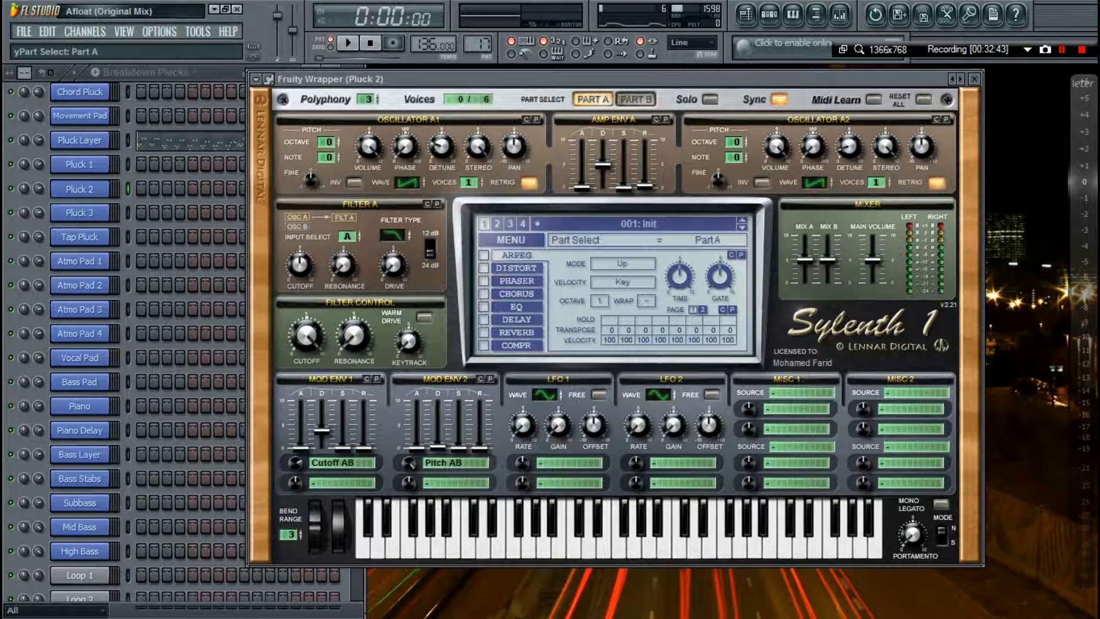
pyautogui.click(974, 79)
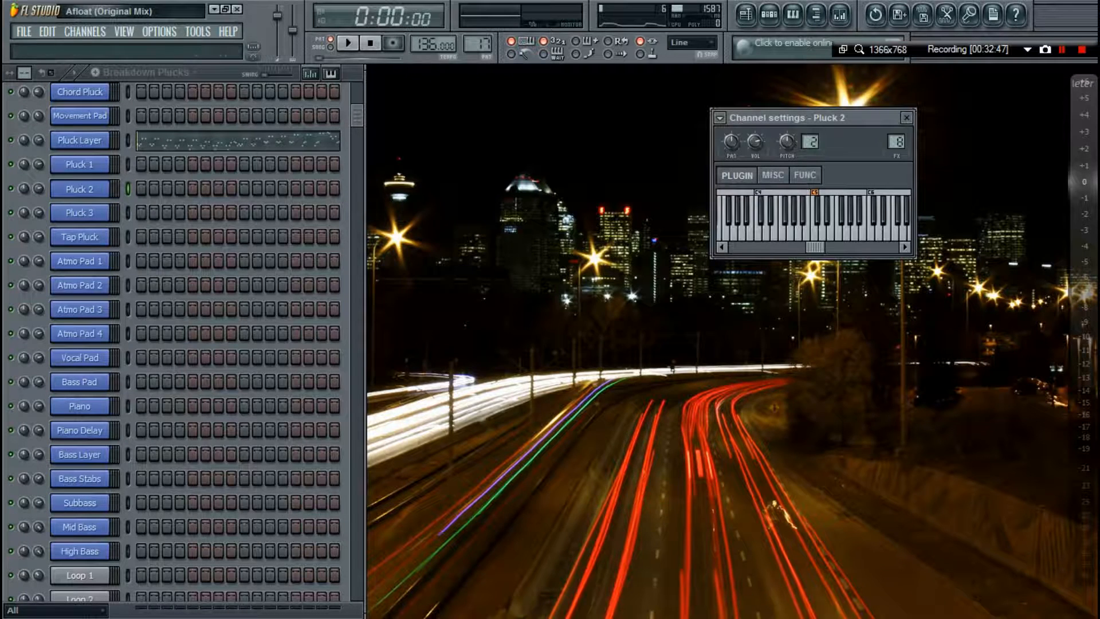
# Compare the Part A and Part B oscillator settings of Pluck 3, and close its synth.
pyautogui.click(80, 212)
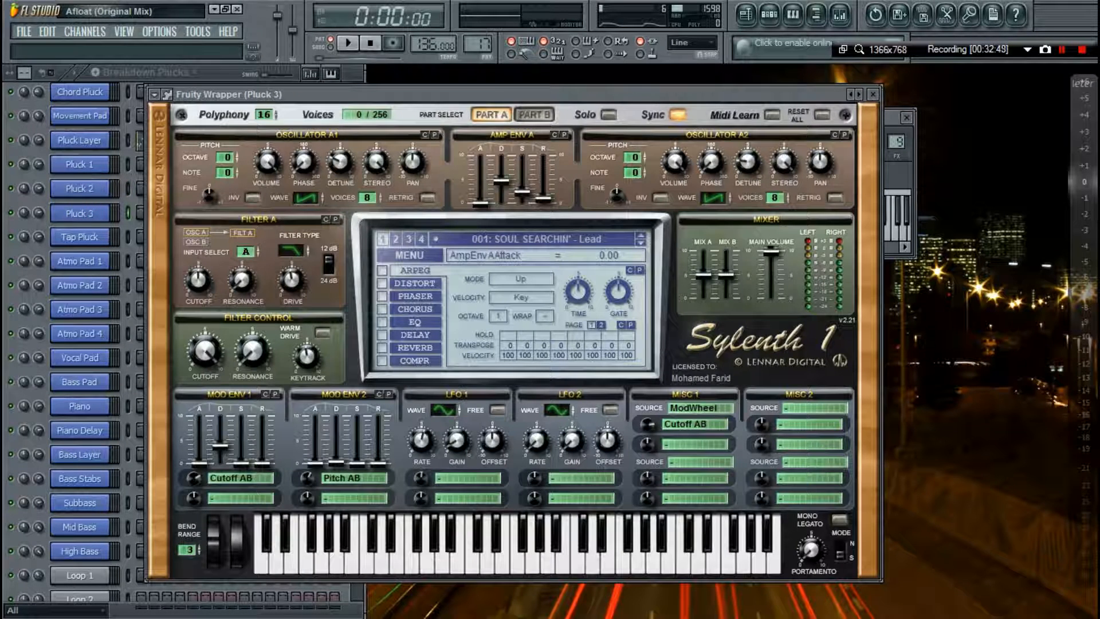
pyautogui.click(534, 115)
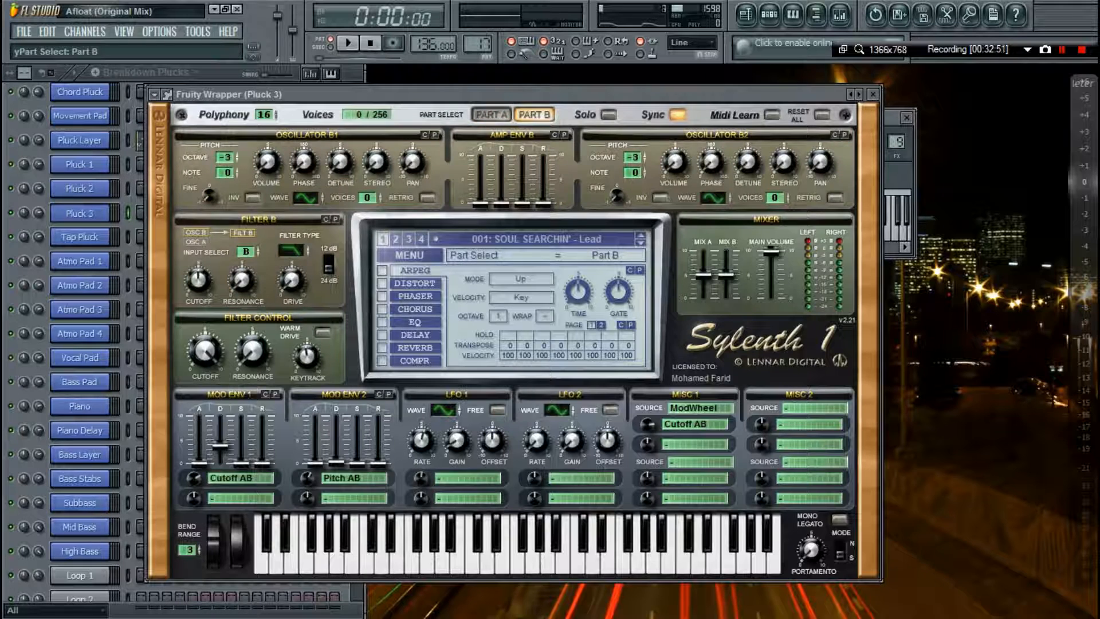
pyautogui.click(491, 115)
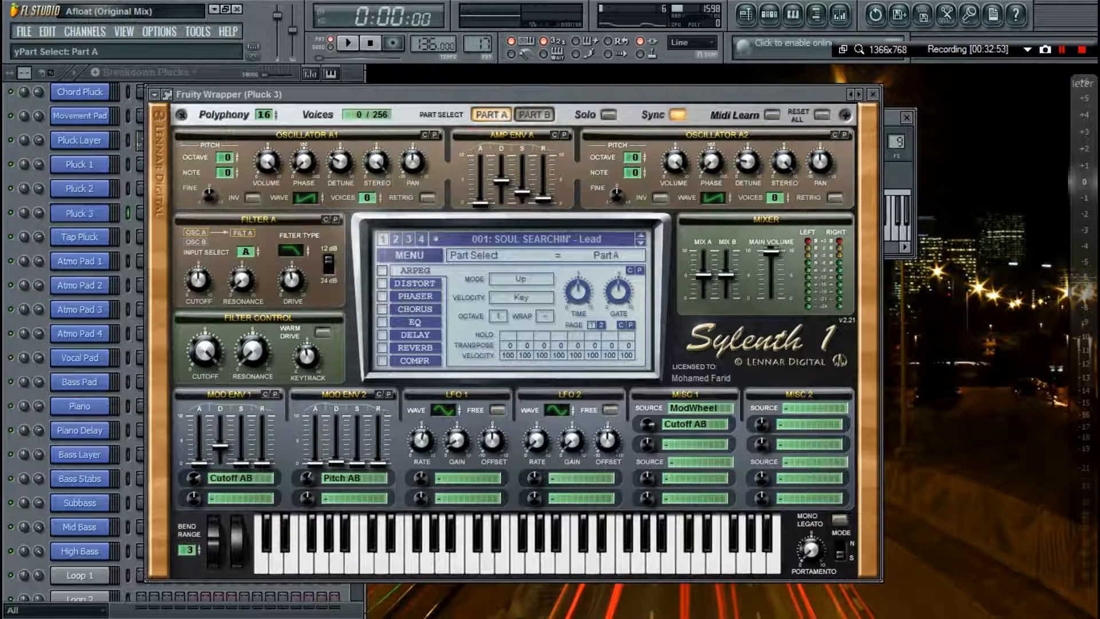
pyautogui.click(872, 94)
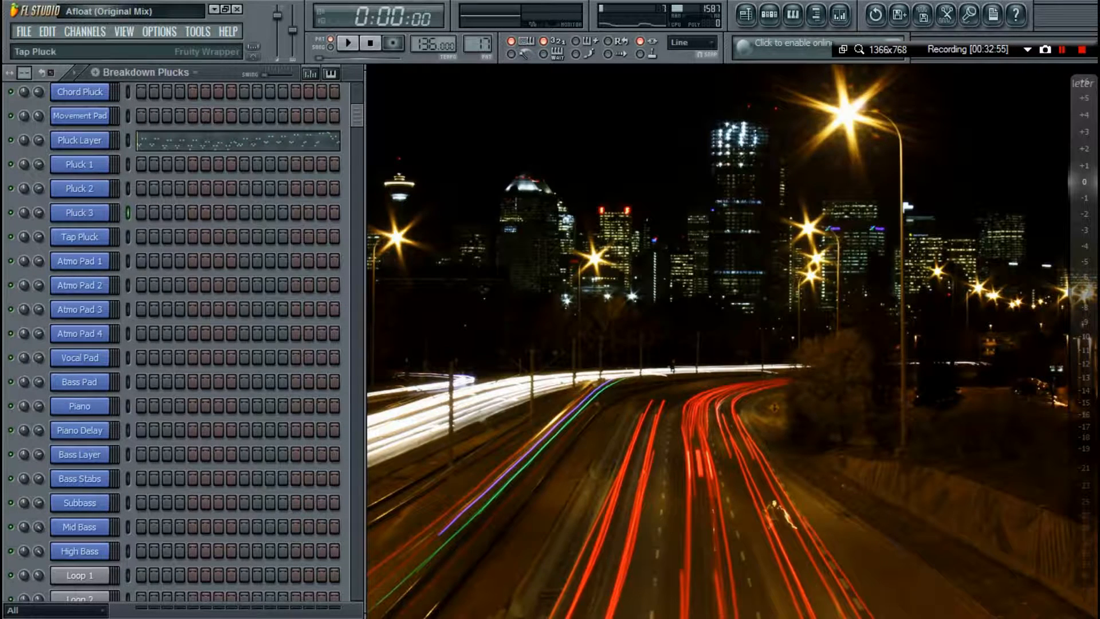
# Inspect the Tap Pluck oscillators in Part A and Part B, audition a note, and close its synth and channel settings.
pyautogui.click(84, 237)
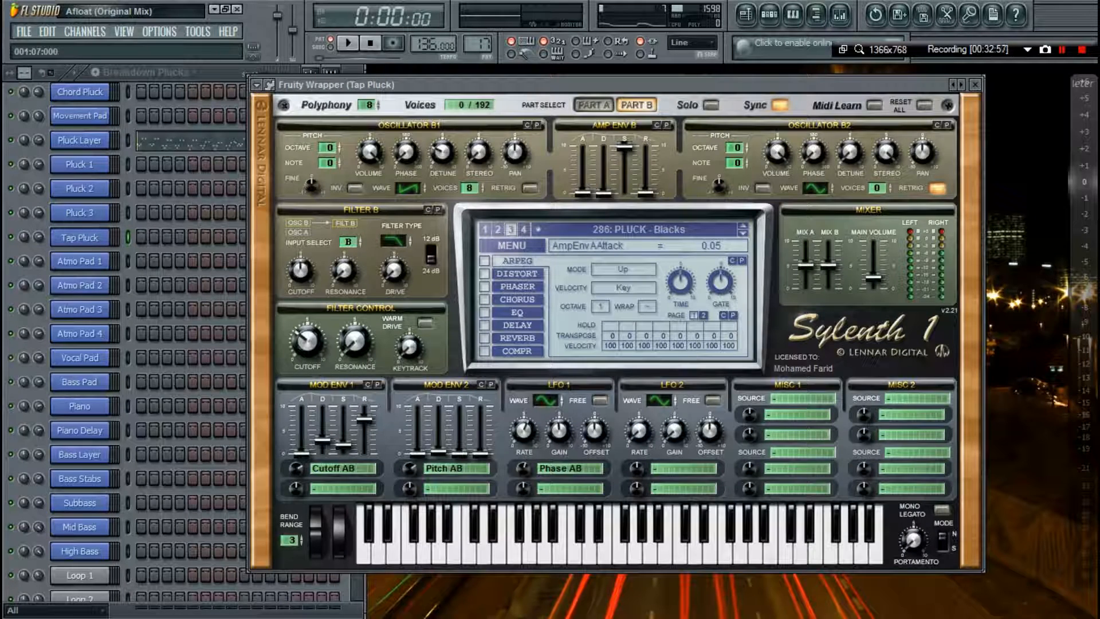
pyautogui.click(975, 85)
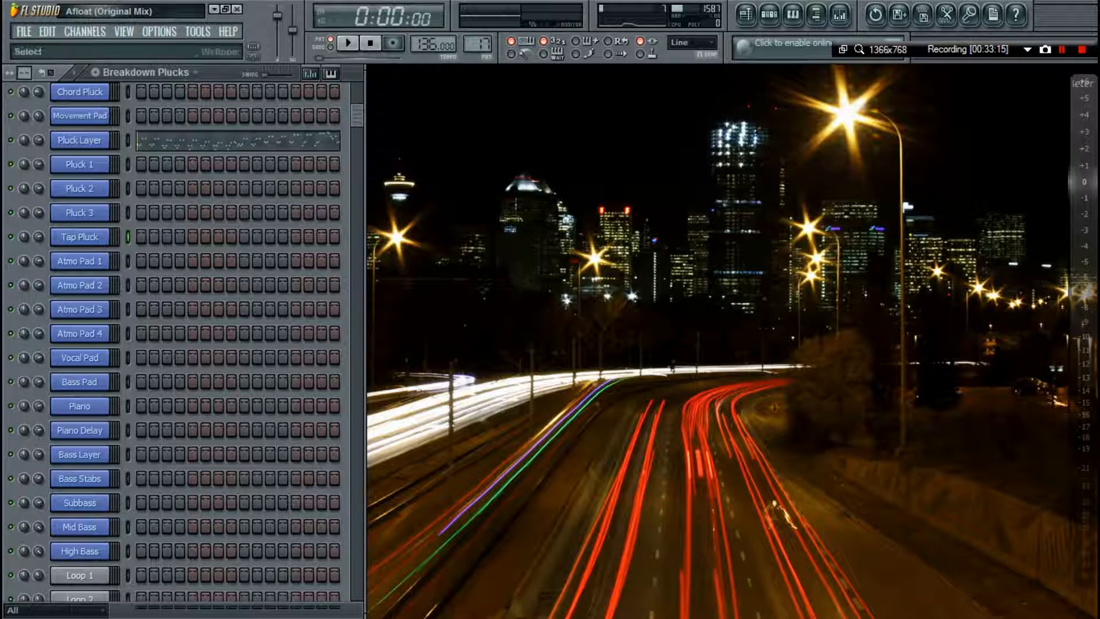
pyautogui.press('b')
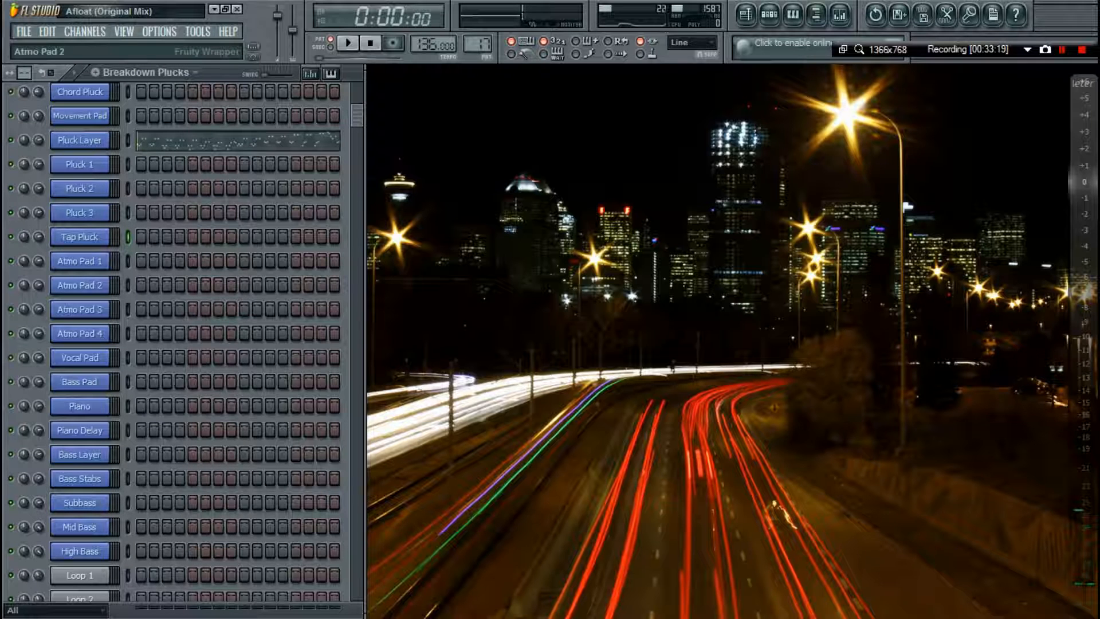
pyautogui.click(79, 237)
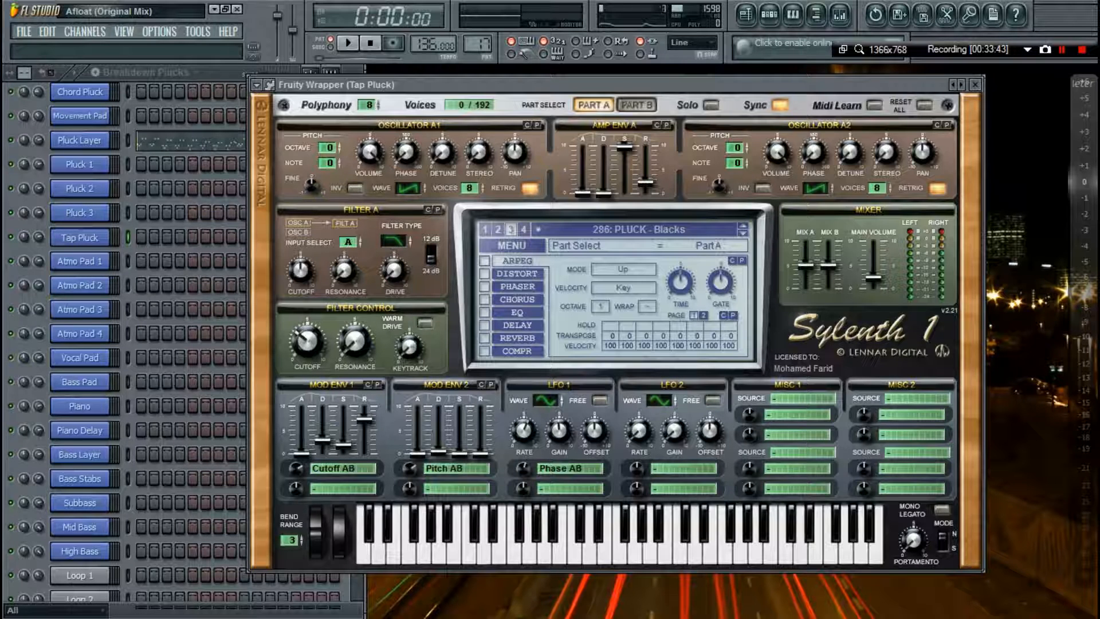
pyautogui.click(975, 85)
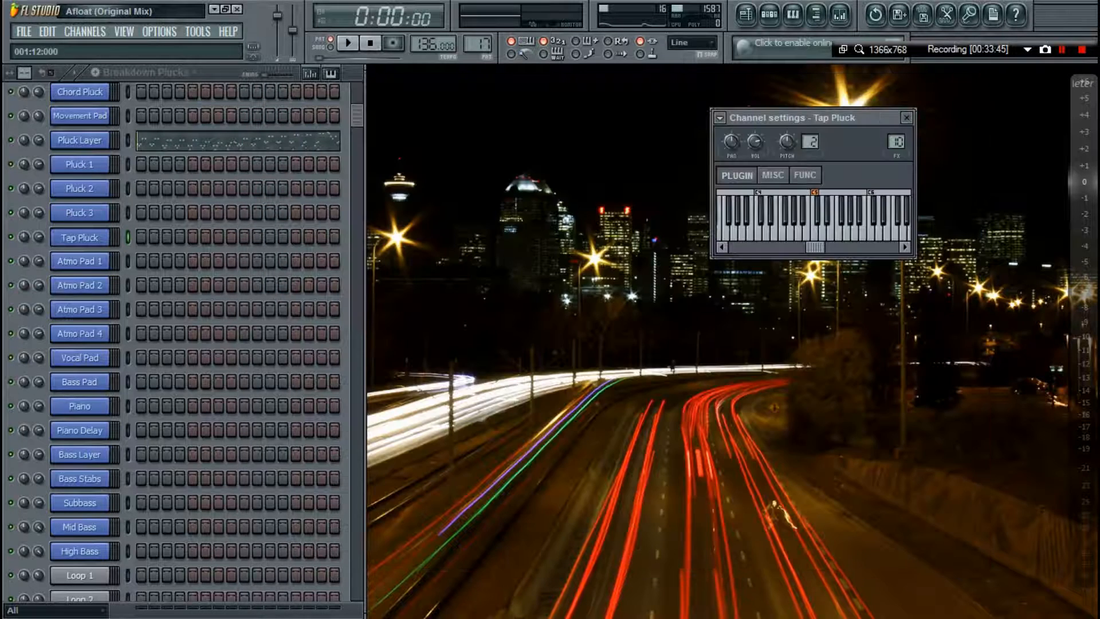
pyautogui.click(907, 118)
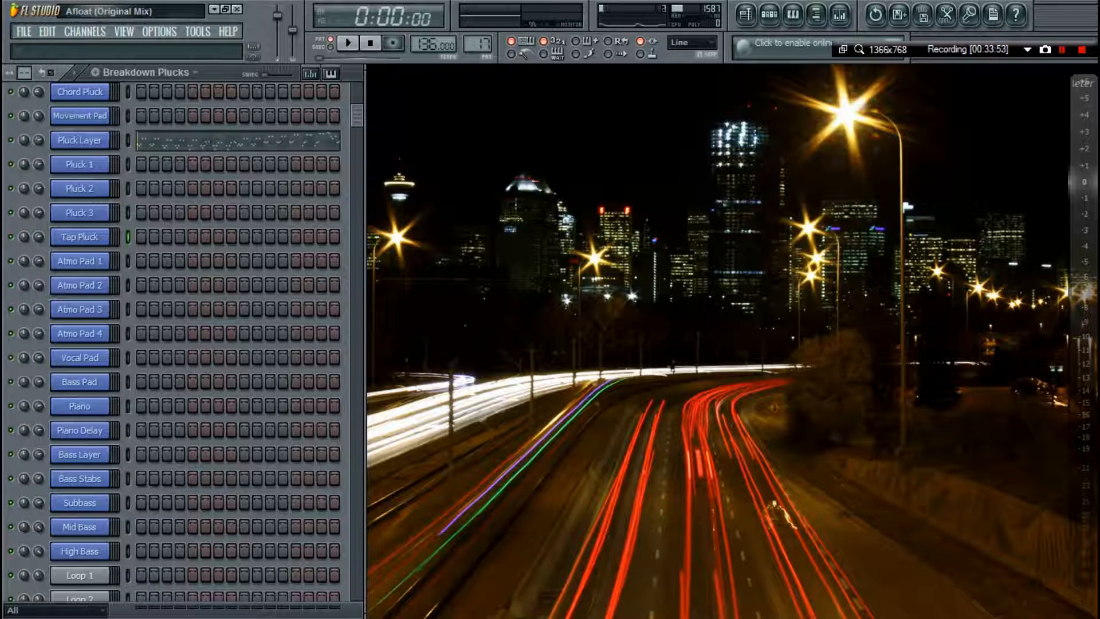
# Review the effect chains and panning of the Pluck 1, Pluck 2 and Pluck 3 tracks in the mixer.
pyautogui.press('F9')
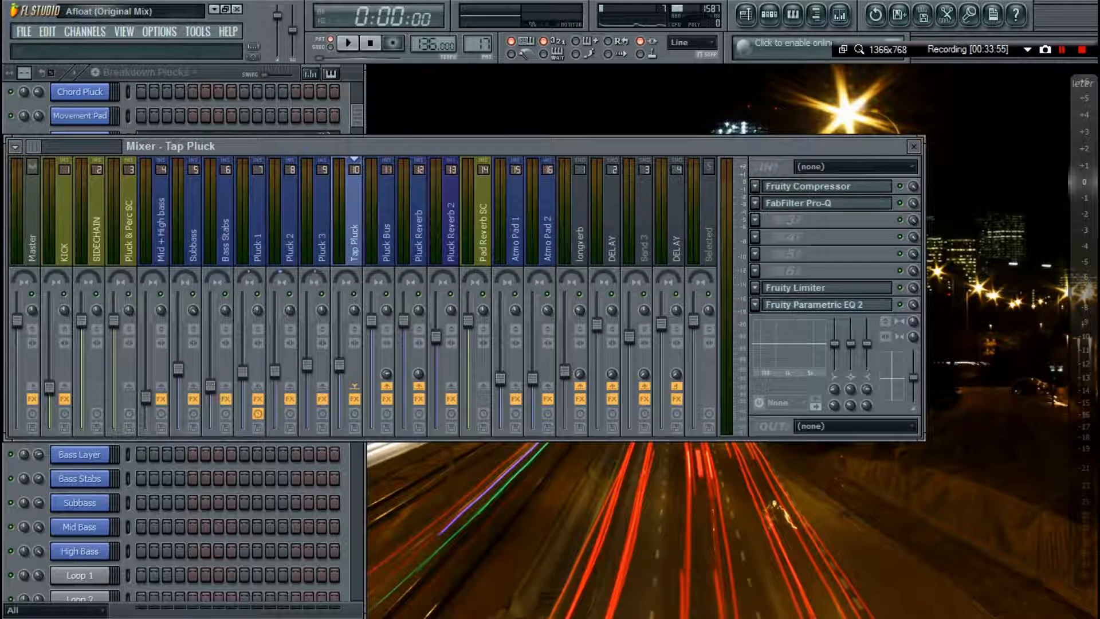
pyautogui.click(253, 202)
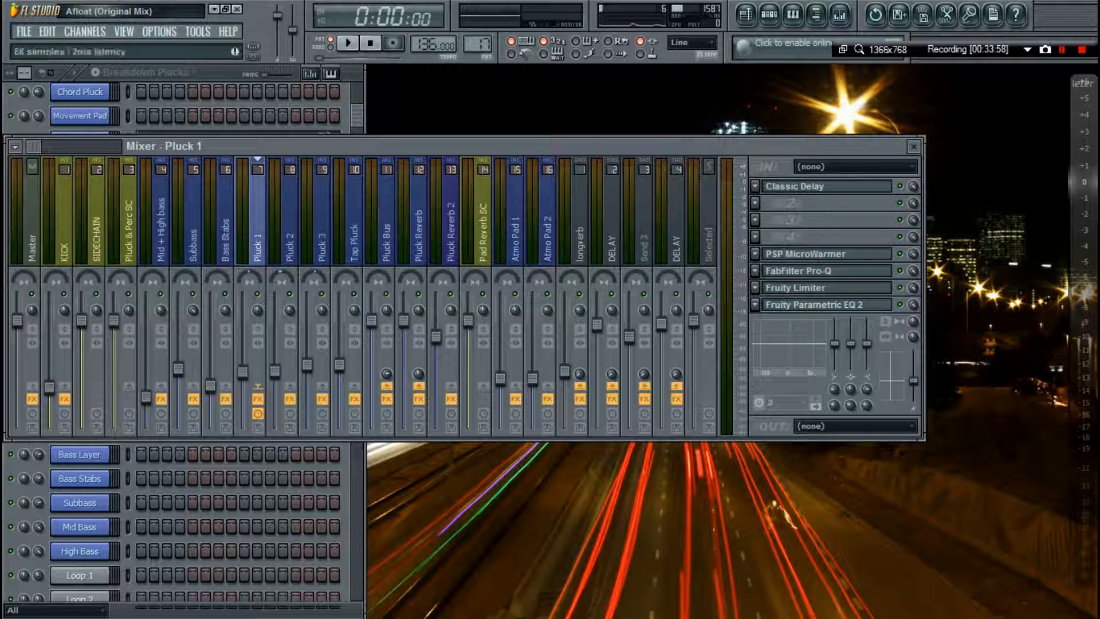
pyautogui.click(277, 204)
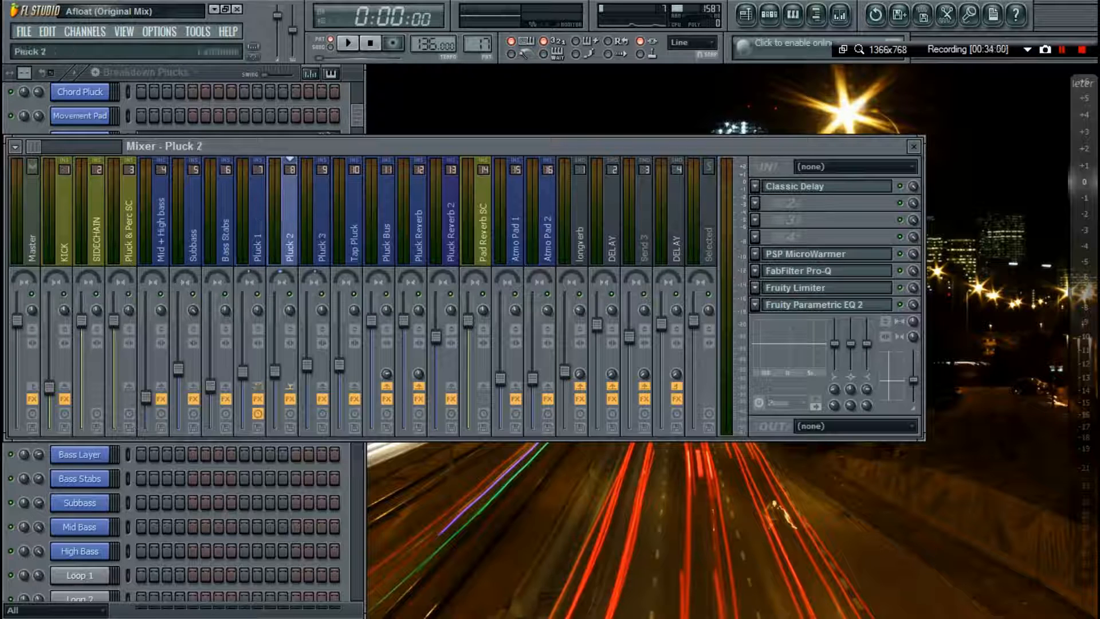
pyautogui.click(316, 204)
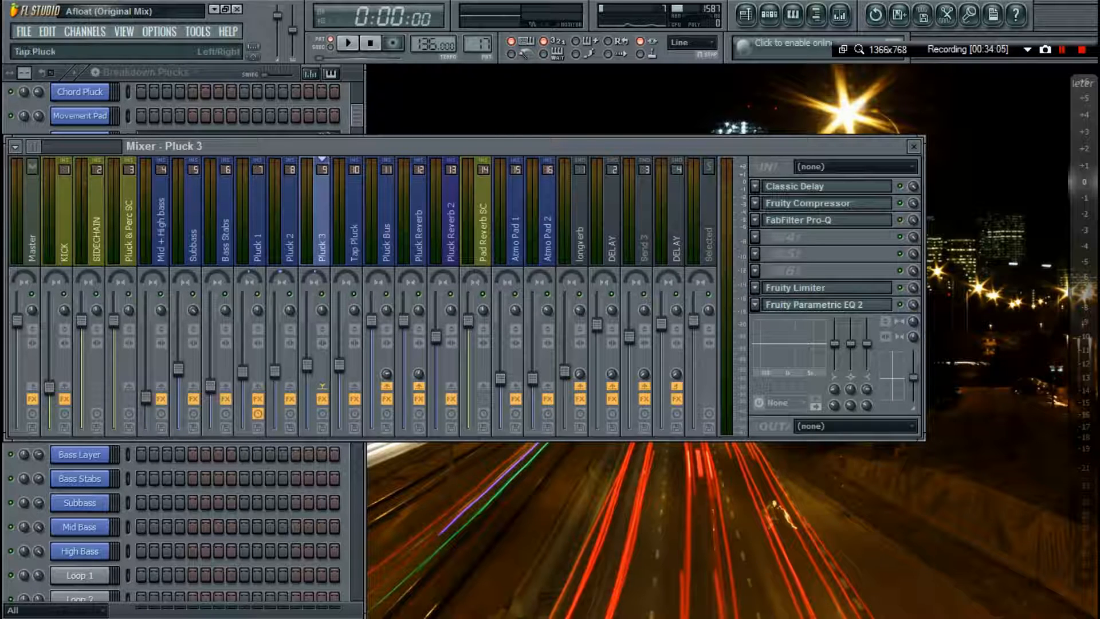
# Review the effect chains of the Tap Pluck and Pluck Bus tracks, and close the mixer.
pyautogui.click(354, 201)
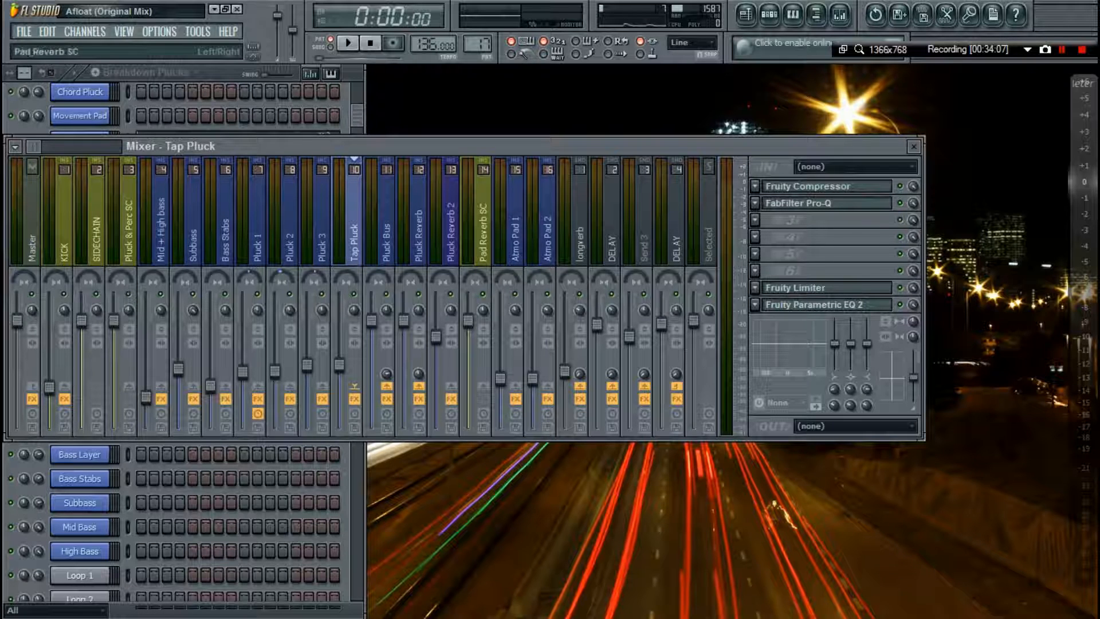
pyautogui.click(387, 207)
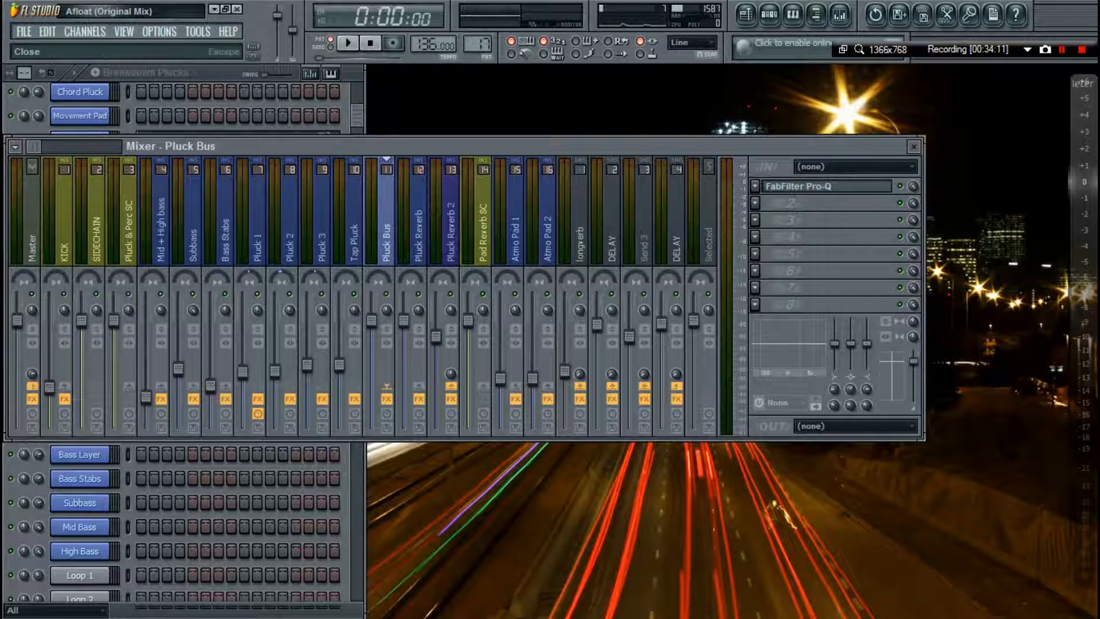
pyautogui.click(914, 147)
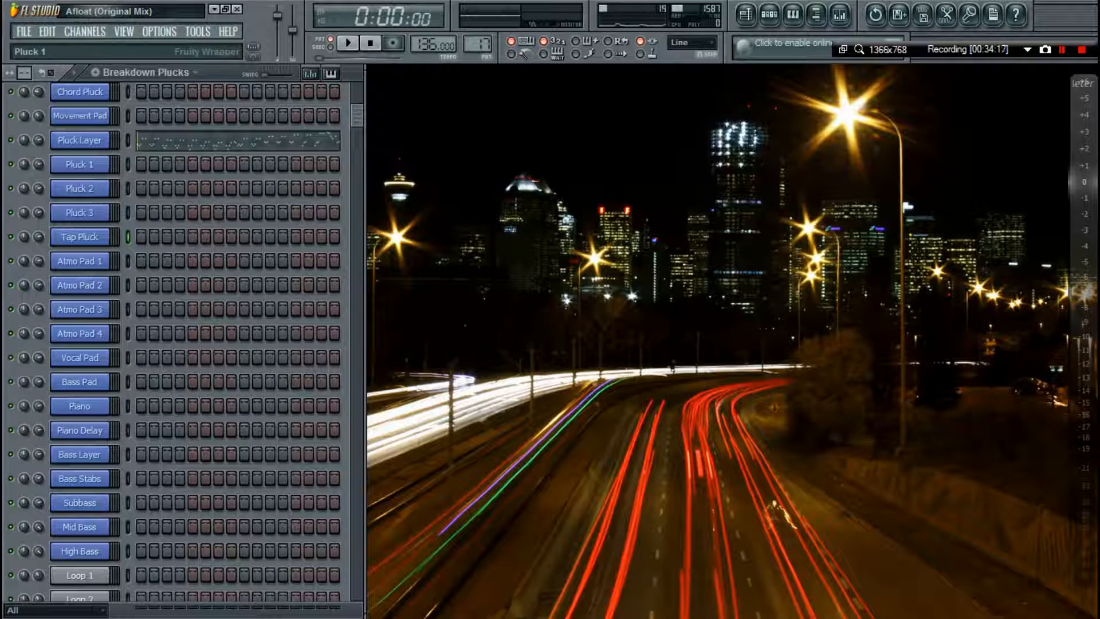
# Inspect the Pluck 1 synth's Part A oscillator settings, and close its synth and channel settings.
pyautogui.click(80, 164)
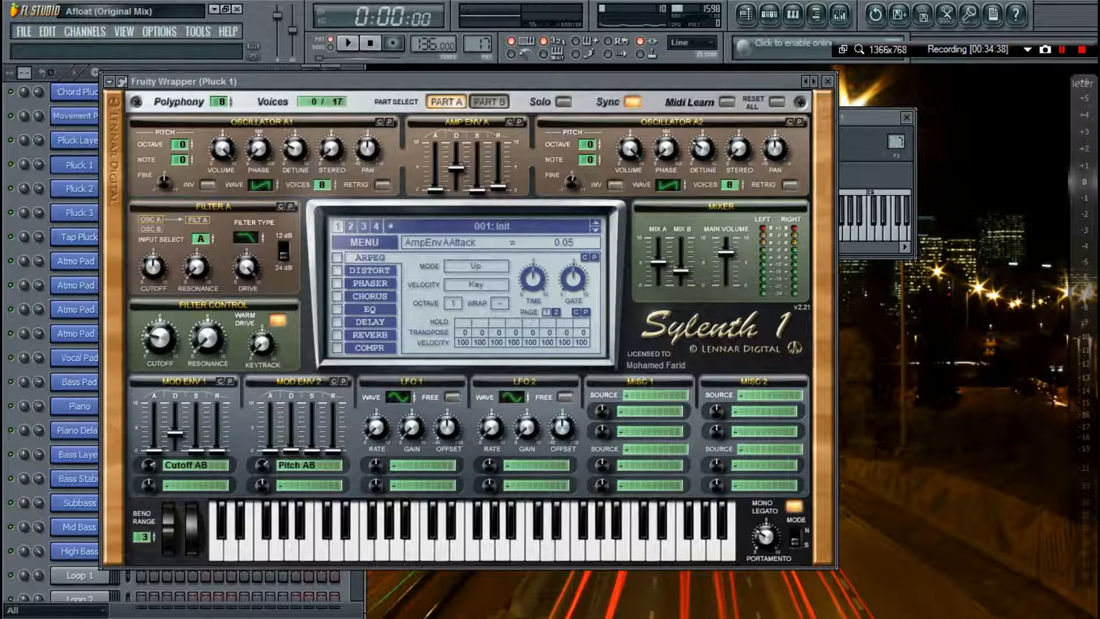
pyautogui.click(827, 80)
pyautogui.click(907, 117)
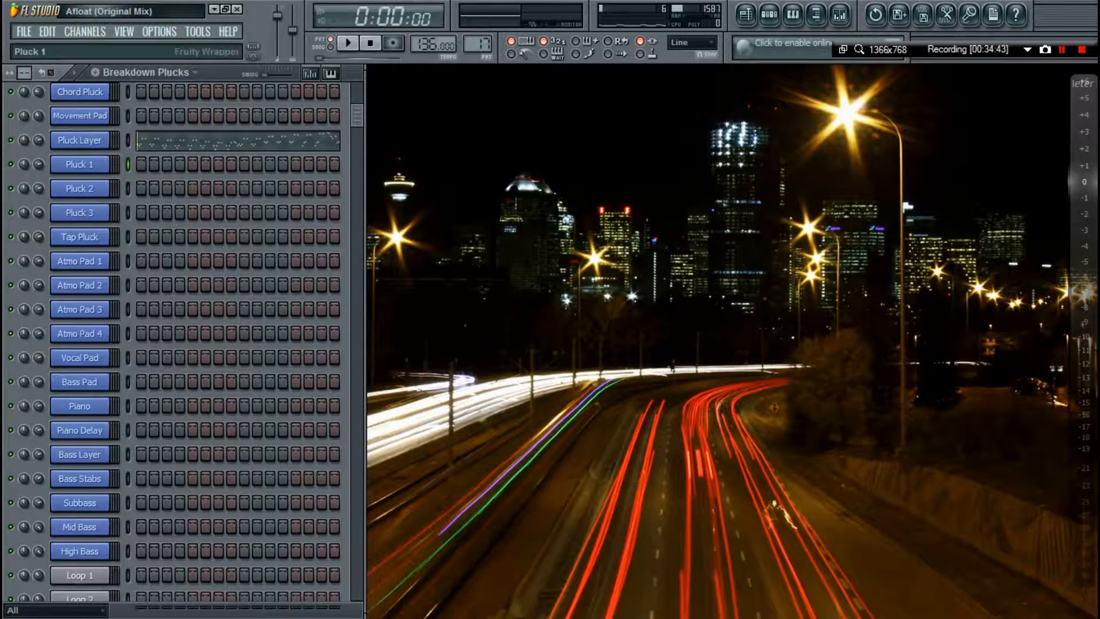
pyautogui.click(79, 164)
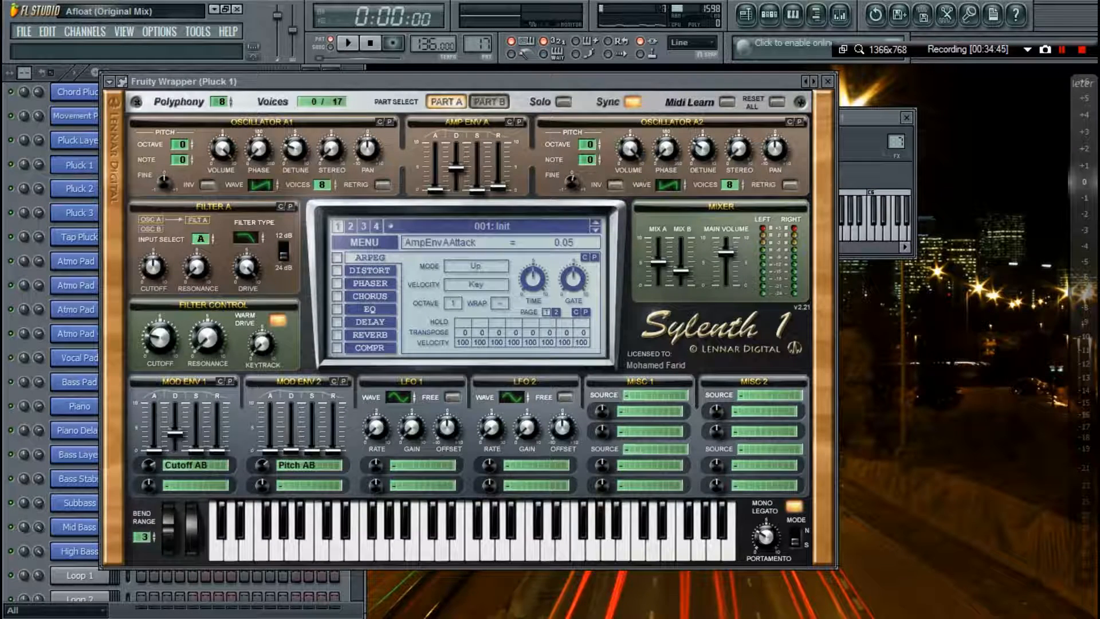
pyautogui.click(906, 116)
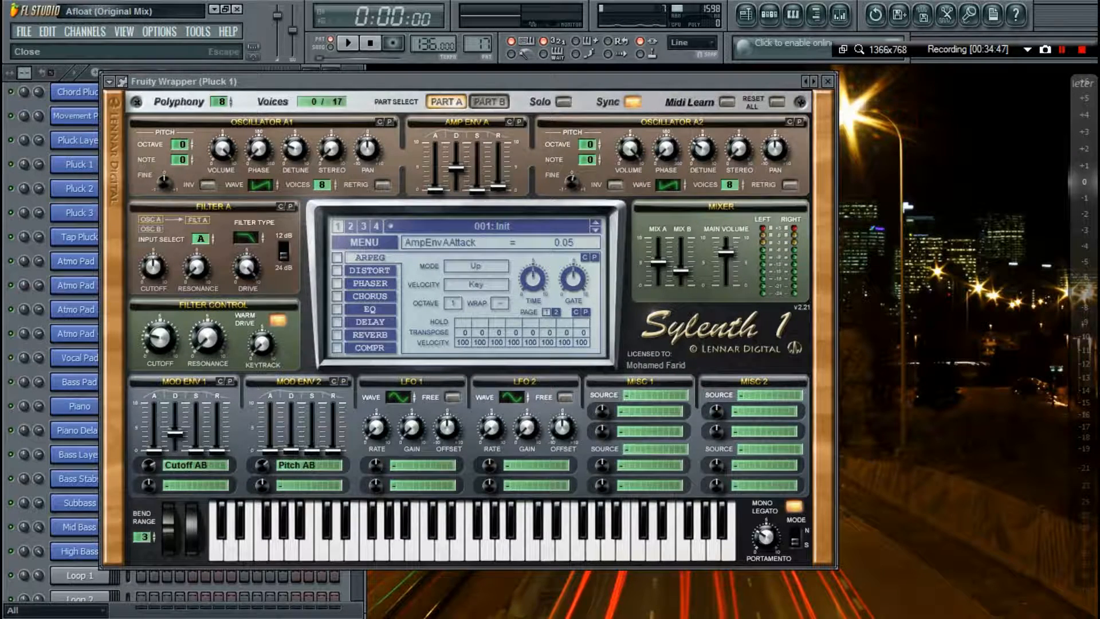
pyautogui.click(827, 81)
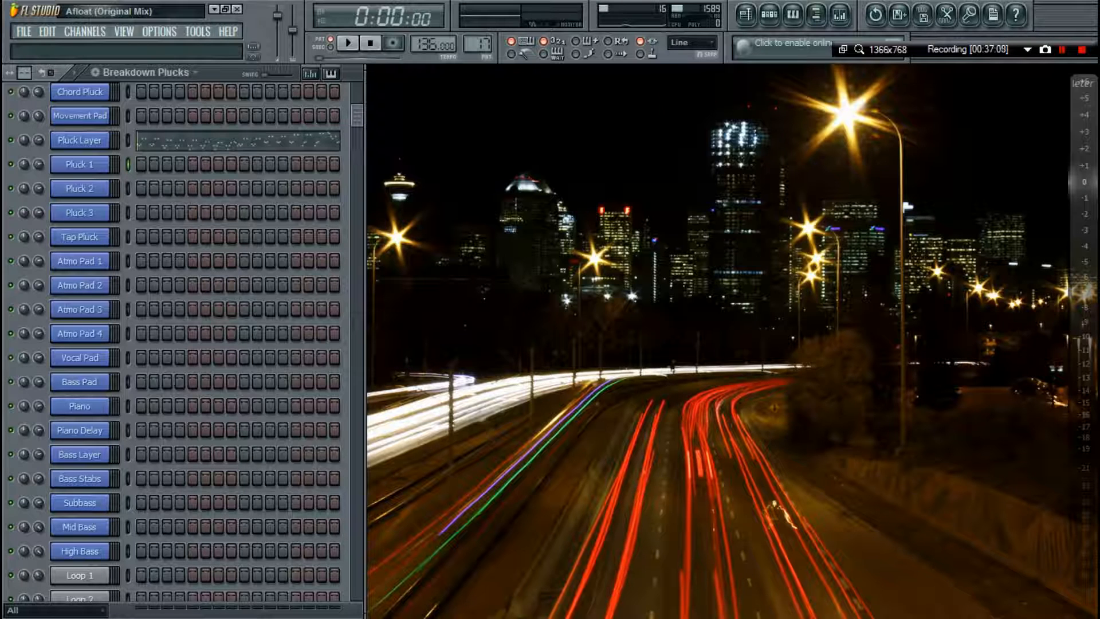
# Search the computer's programs for FL Studio 11 and launch a new instance of it.
pyautogui.press('F6')
pyautogui.press('F6')
pyautogui.press('super')
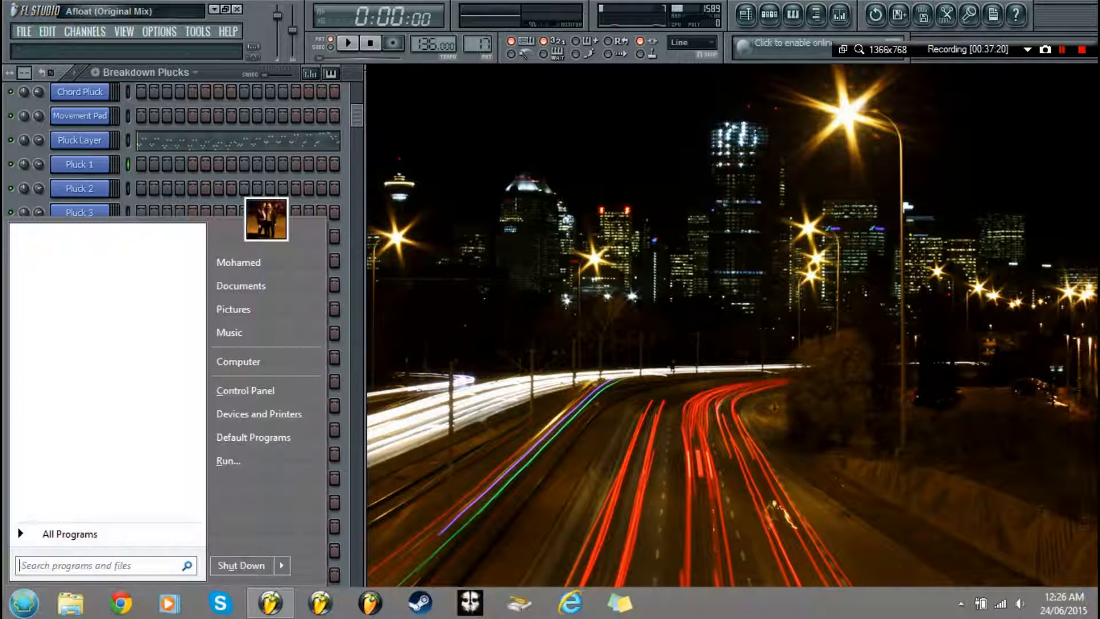
pyautogui.write('fl syudio 11')
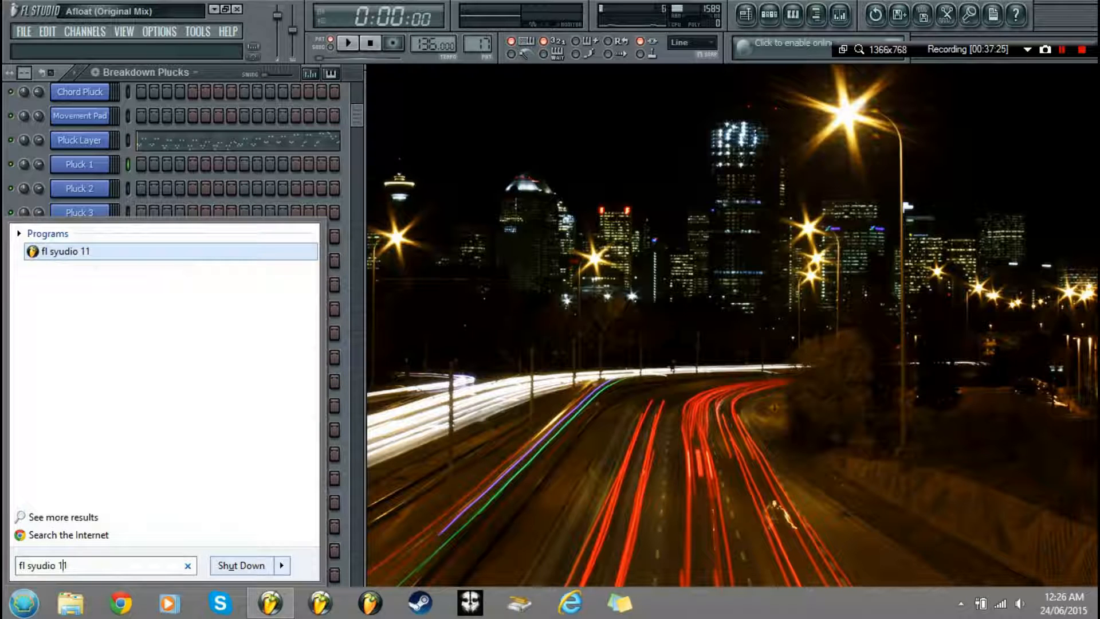
pyautogui.press('Left')
pyautogui.press('Left')
pyautogui.press('Left')
pyautogui.press('Left')
pyautogui.press('Left')
pyautogui.press('Left')
pyautogui.press('Left')
pyautogui.press('BackSpace')
pyautogui.write('t')
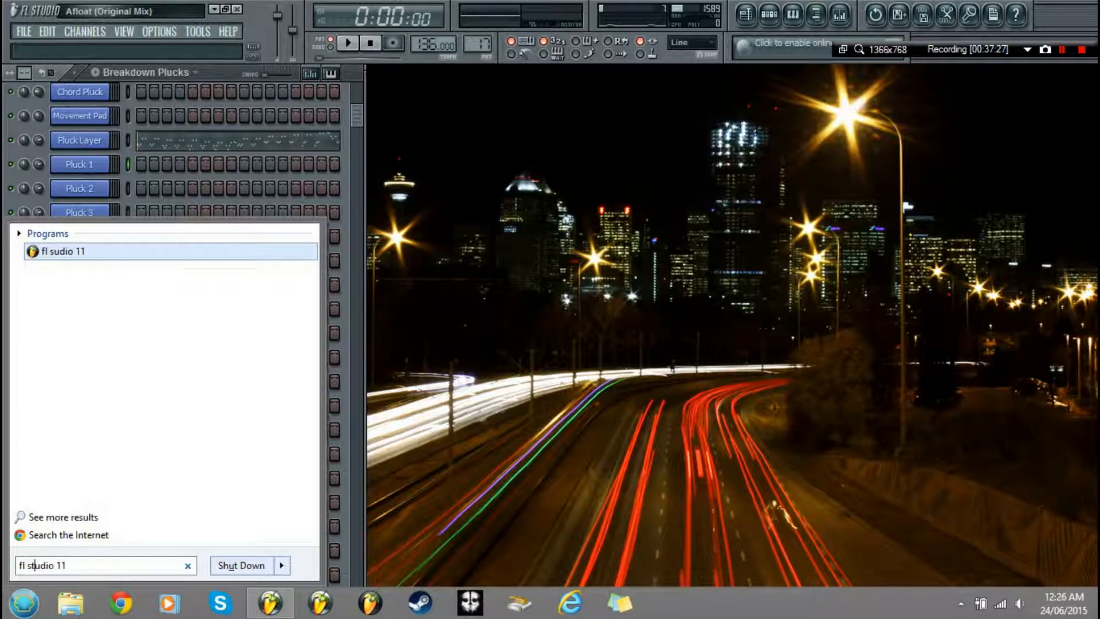
pyautogui.press('Return')
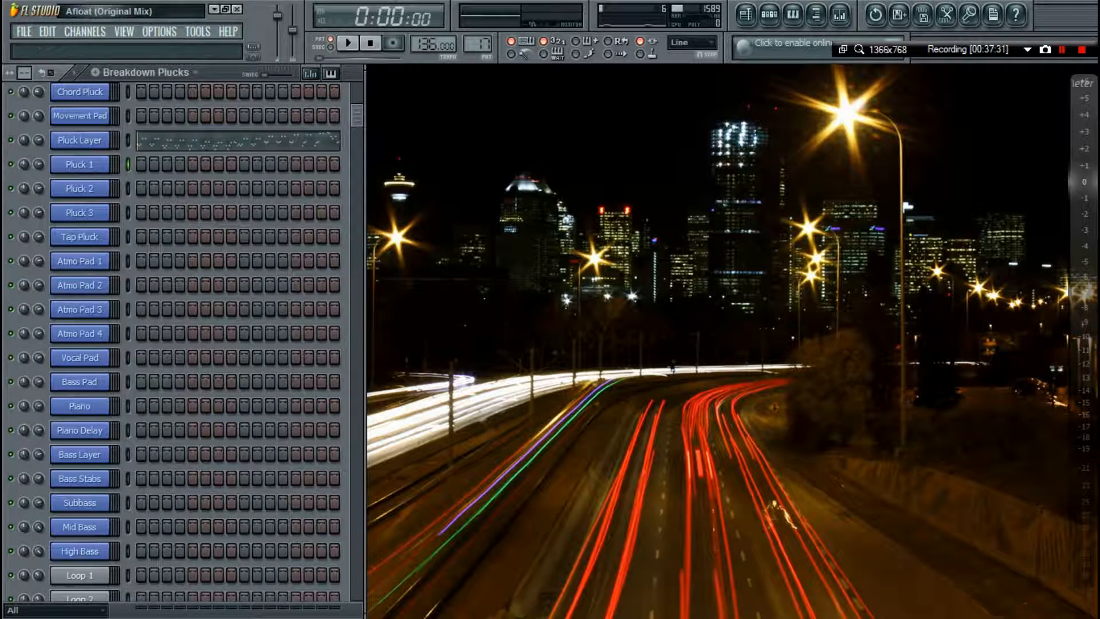
# Close the Afloat project's window and open the recent project 28 (vox loops delay).flp in the new instance.
pyautogui.click(237, 9)
pyautogui.click(609, 361)
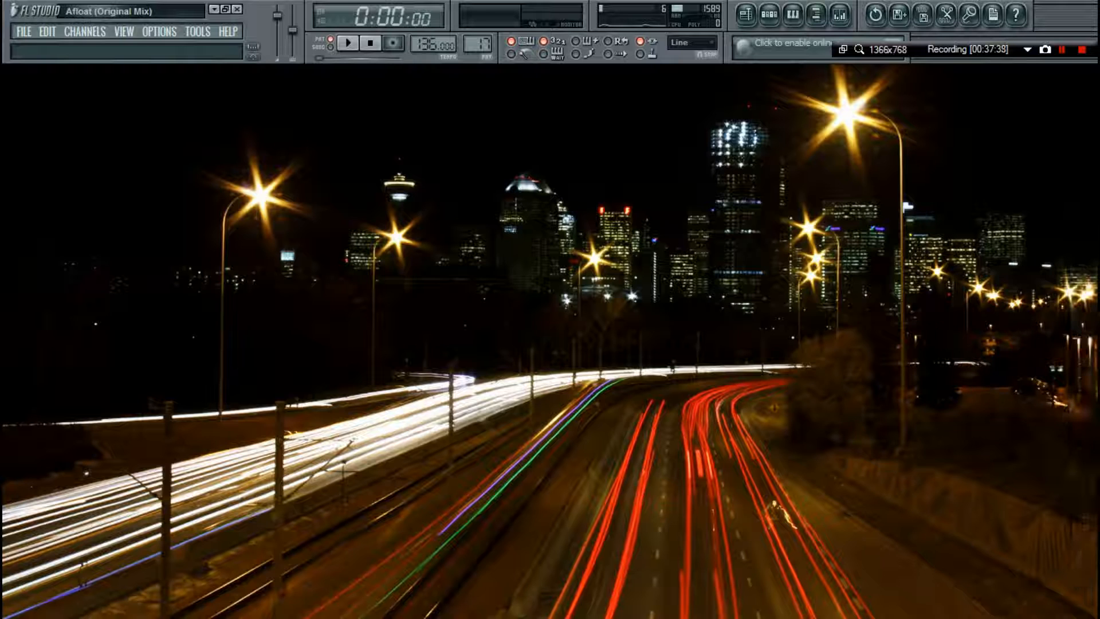
pyautogui.click(23, 31)
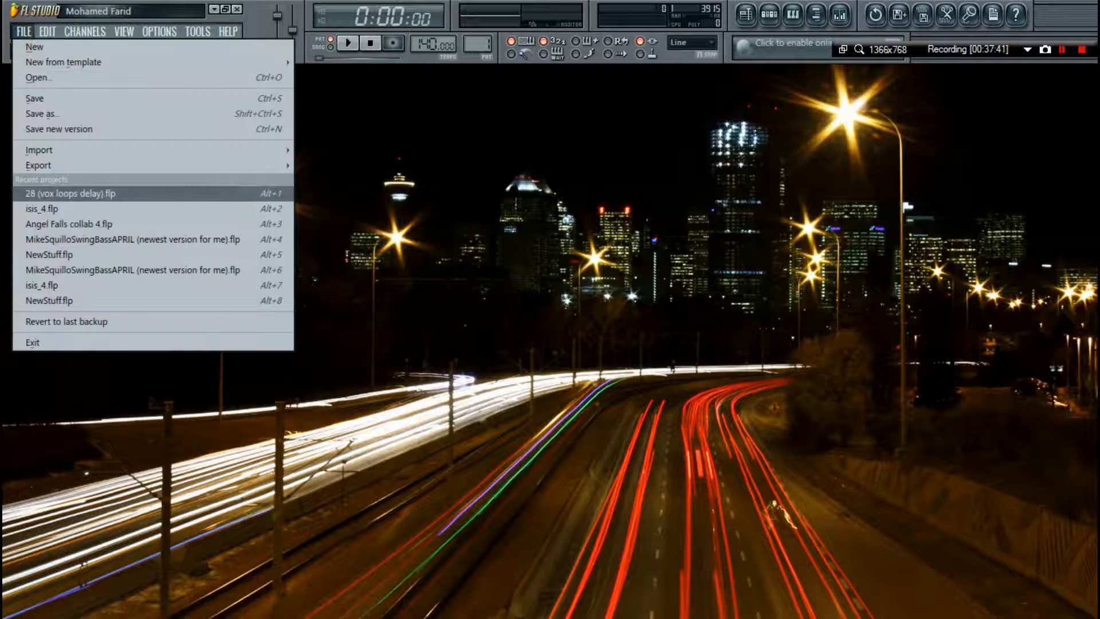
pyautogui.click(92, 188)
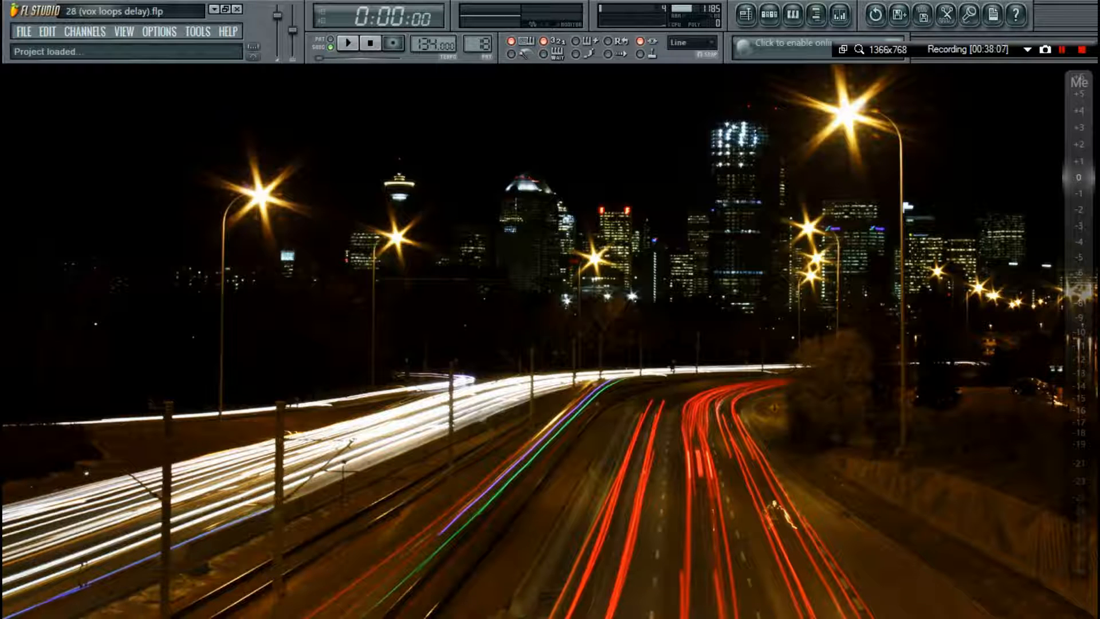
# Show the full arrangement in the playlist and play it from just before the Main Beat marker.
pyautogui.press('F5')
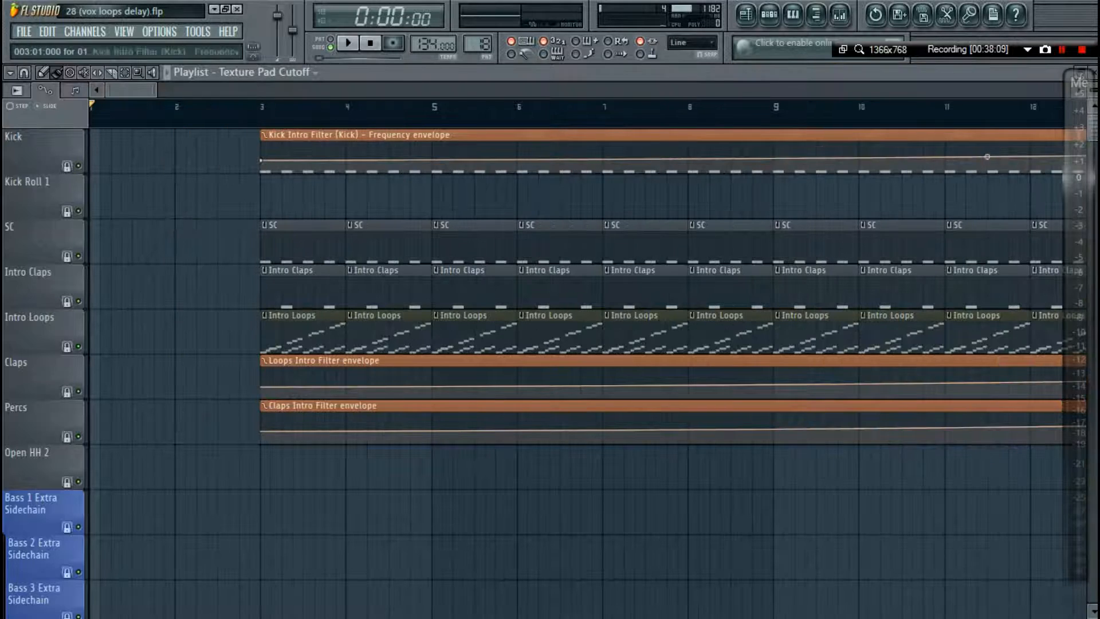
pyautogui.scroll(-5, 333, 344)
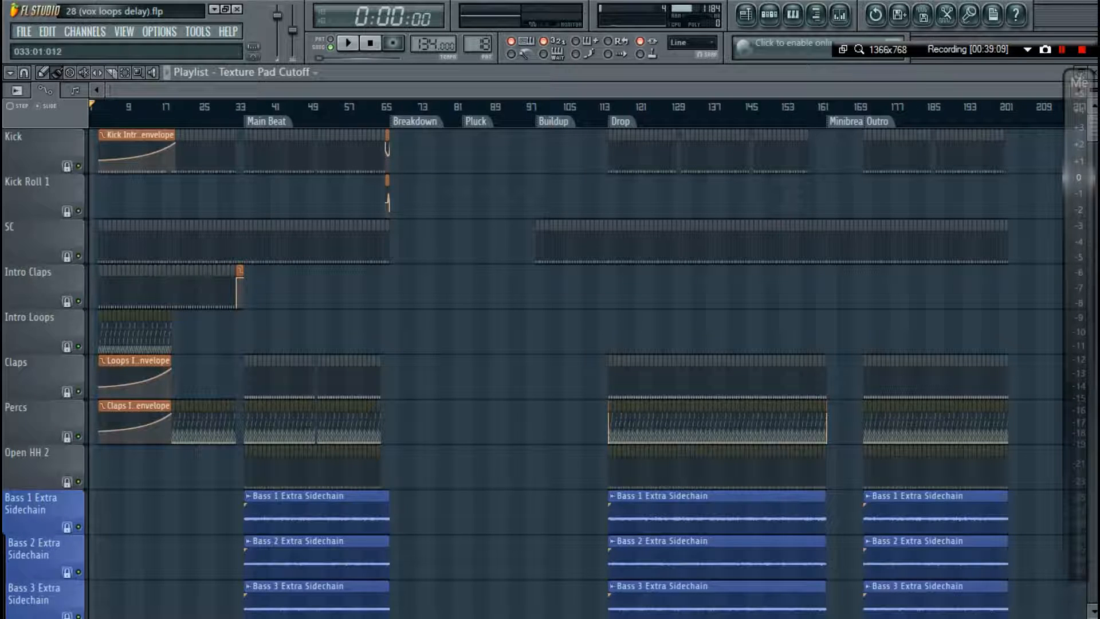
pyautogui.click(238, 107)
pyautogui.press('space')
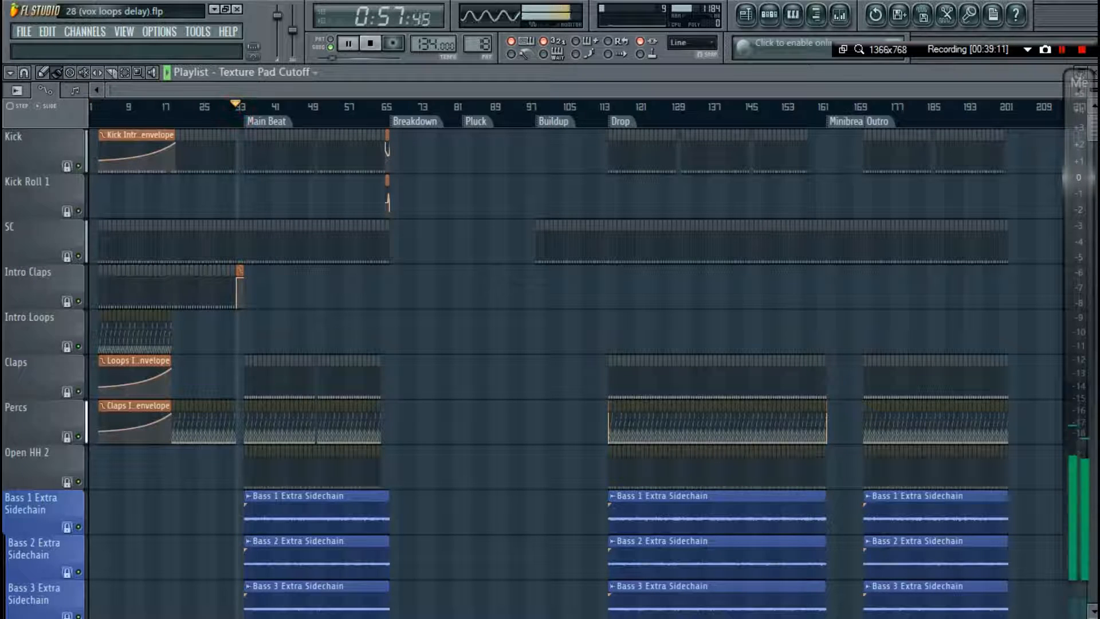
# Run a project macro twice while the Main Beat section plays, and stop playback.
pyautogui.click(198, 31)
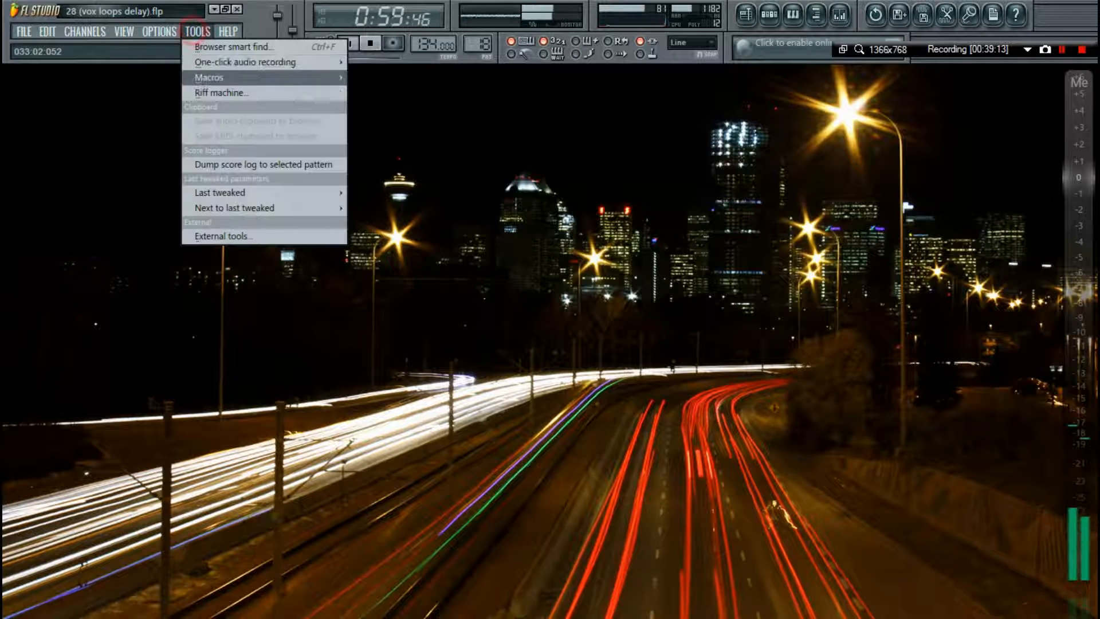
pyautogui.click(235, 77)
pyautogui.click(458, 208)
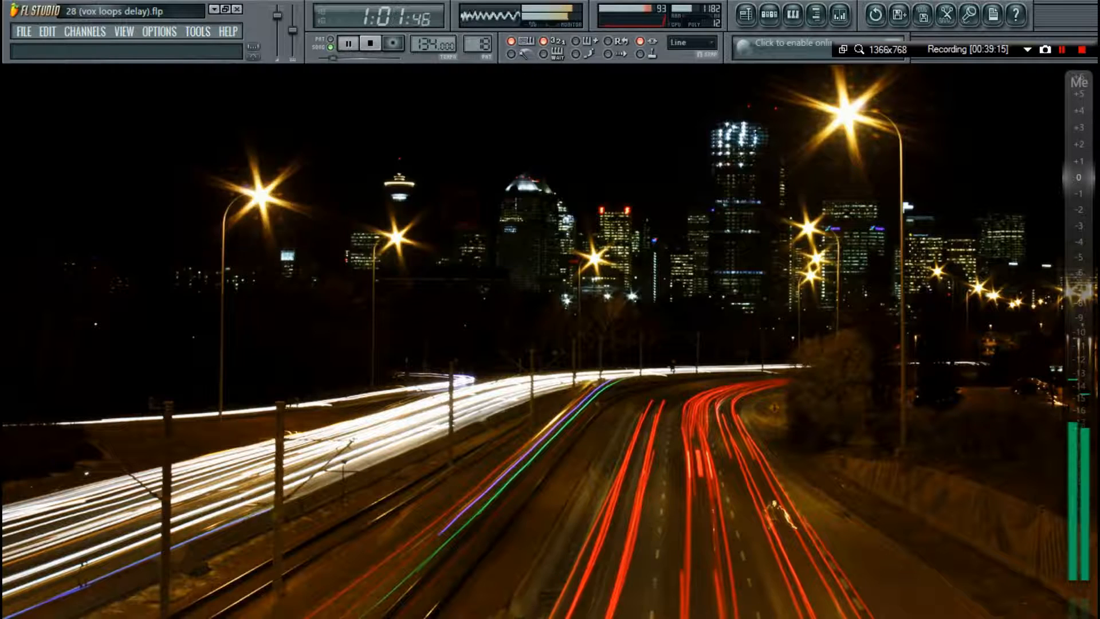
pyautogui.click(197, 32)
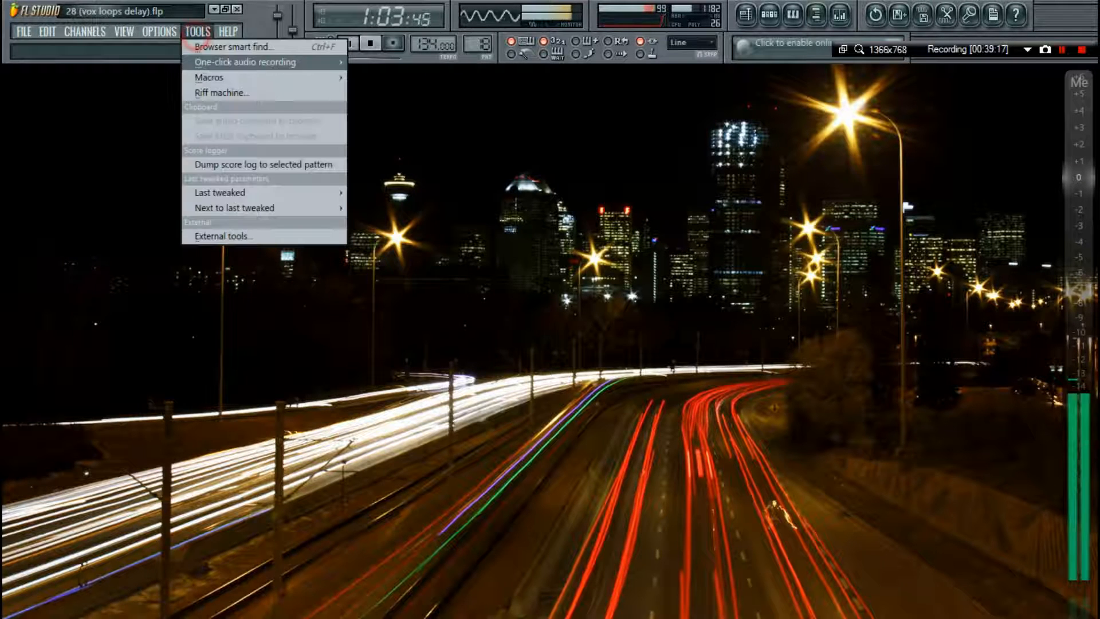
pyautogui.moveTo(232, 76)
pyautogui.click(423, 207)
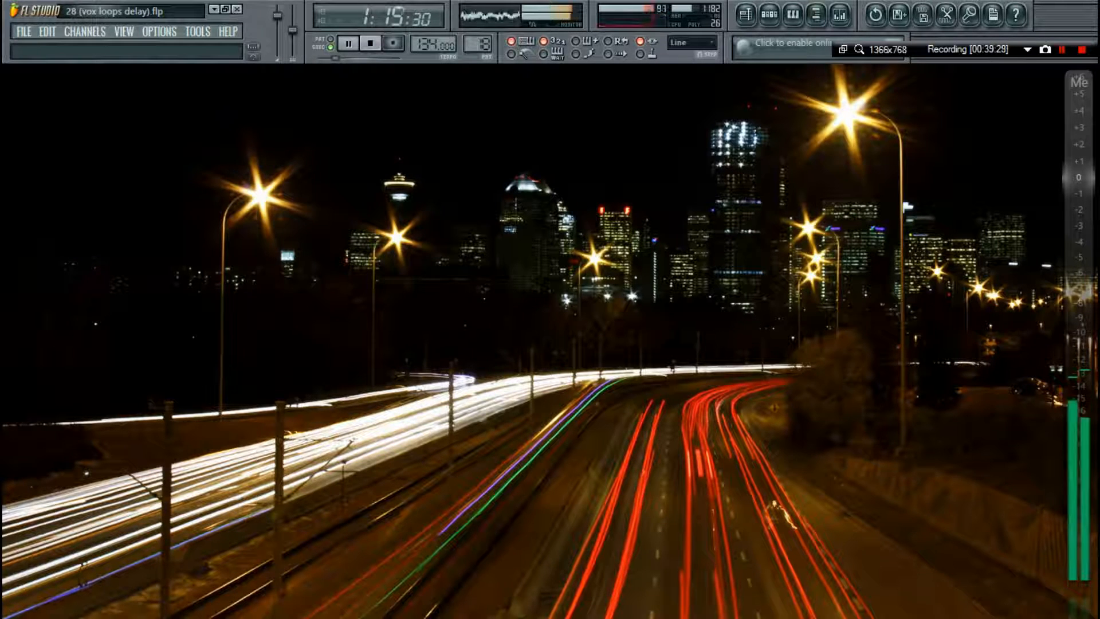
pyautogui.press('space')
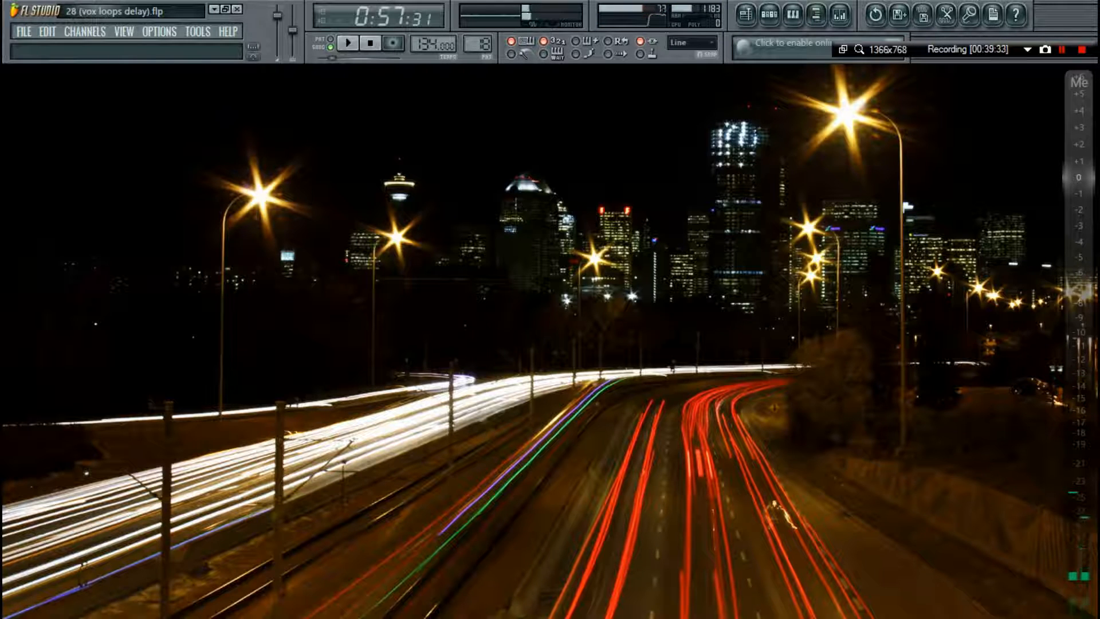
# Select the Intro Bassline pattern, show its channels, and audition its bass layers.
pyautogui.press('F6')
pyautogui.press('F6')
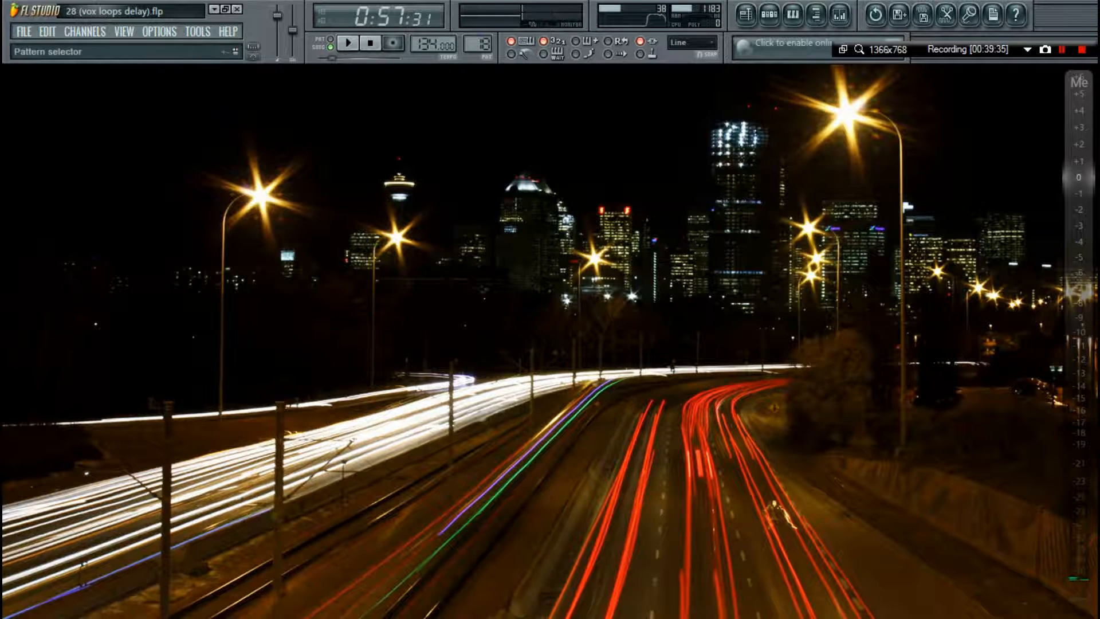
pyautogui.click(478, 44)
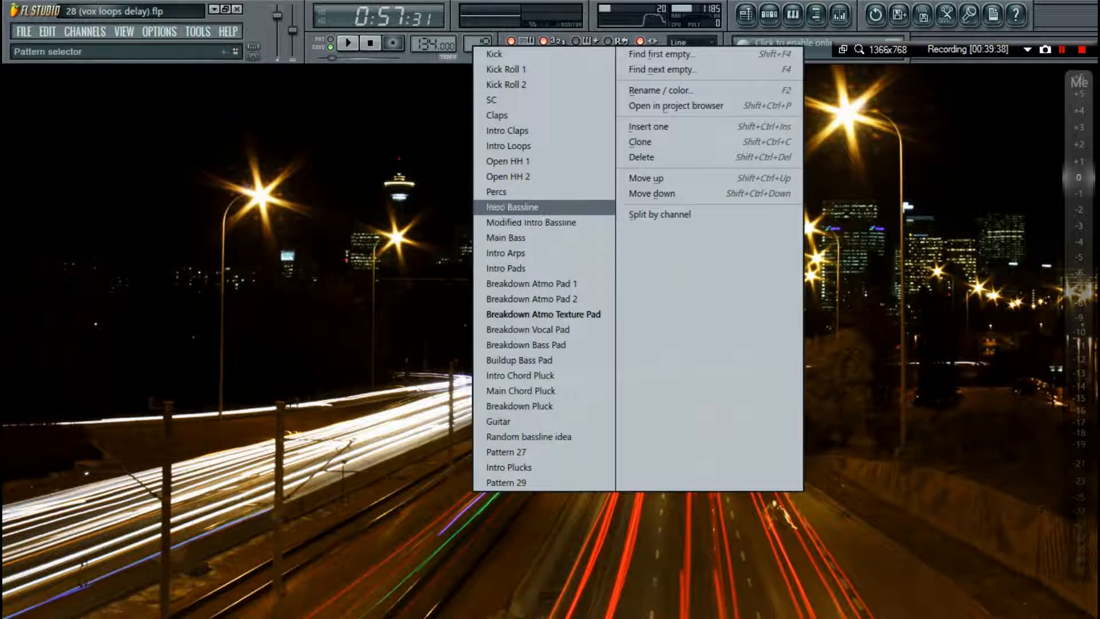
pyautogui.click(511, 207)
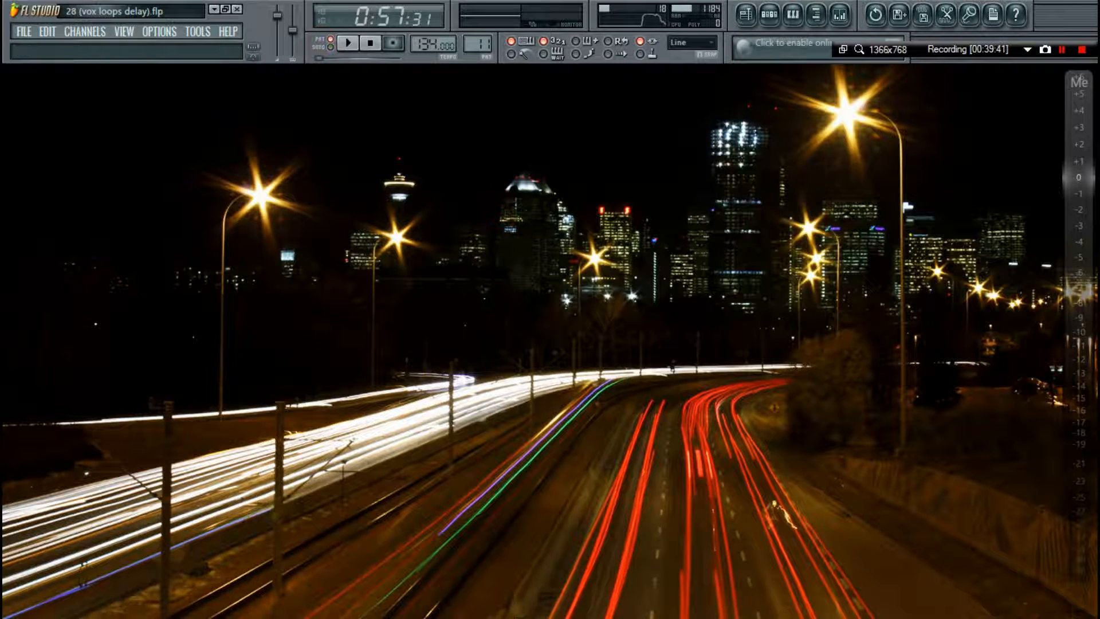
pyautogui.press('F6')
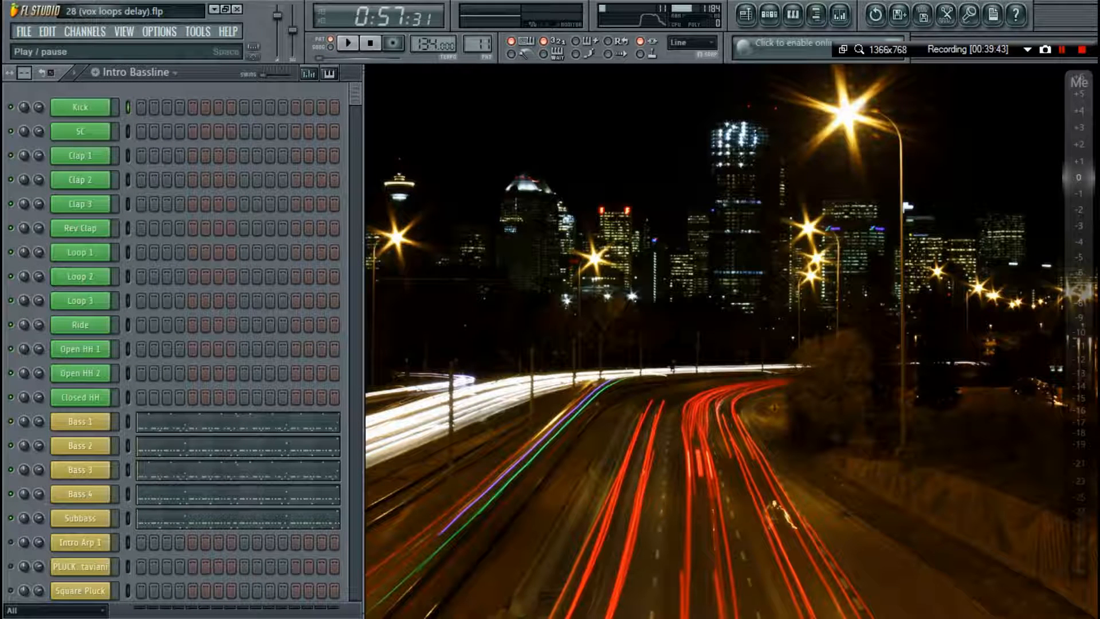
pyautogui.click(347, 43)
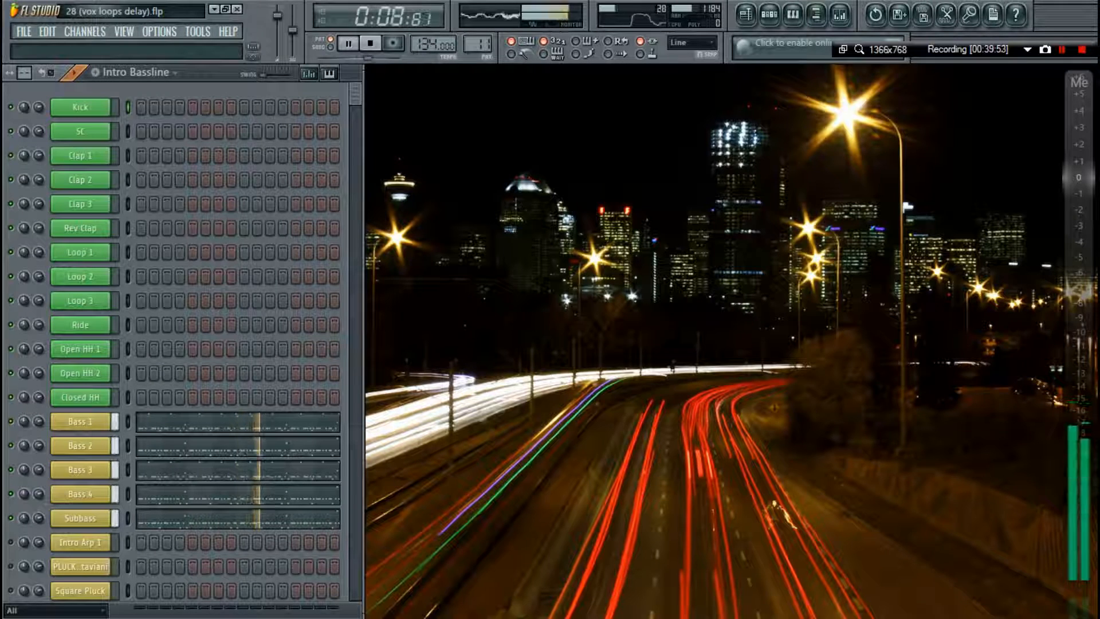
pyautogui.press('space')
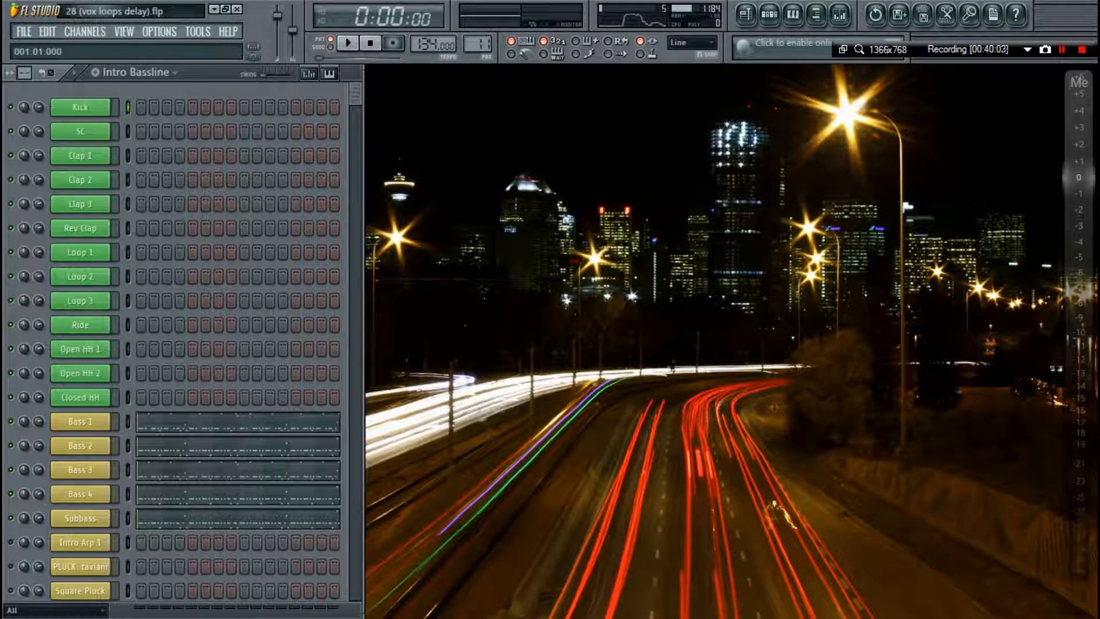
pyautogui.press('F6')
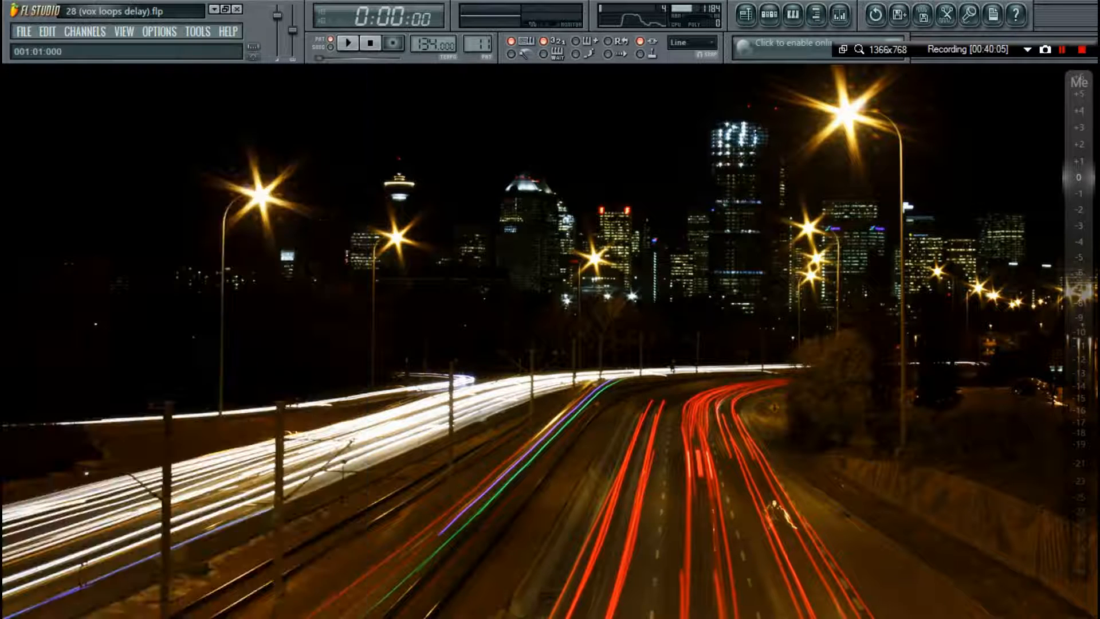
pyautogui.press('F6')
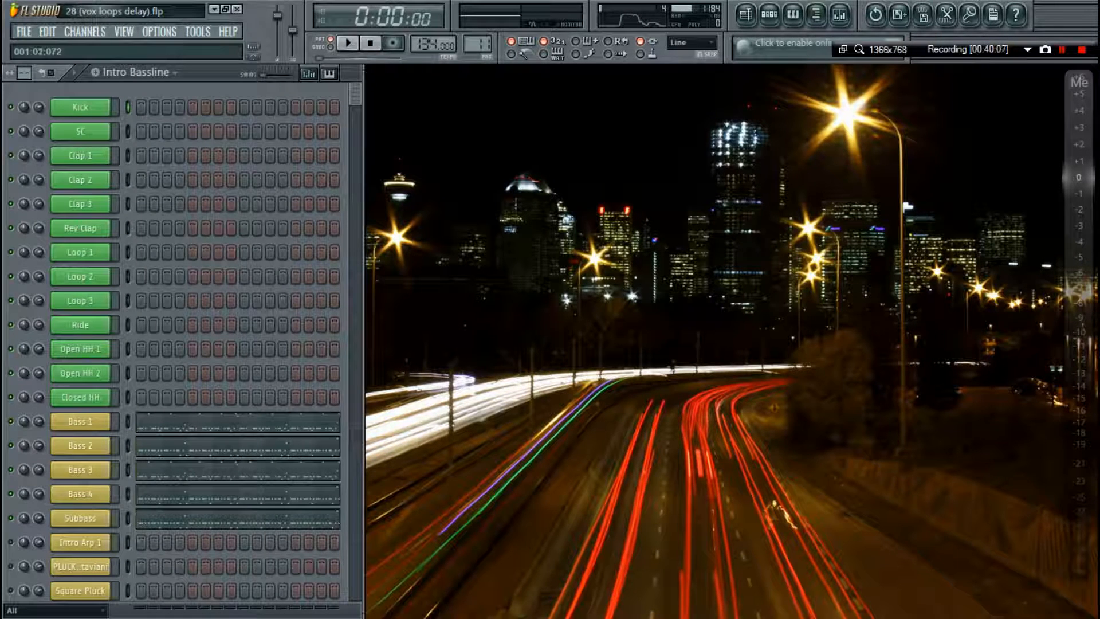
pyautogui.press('F6')
pyautogui.press('F9')
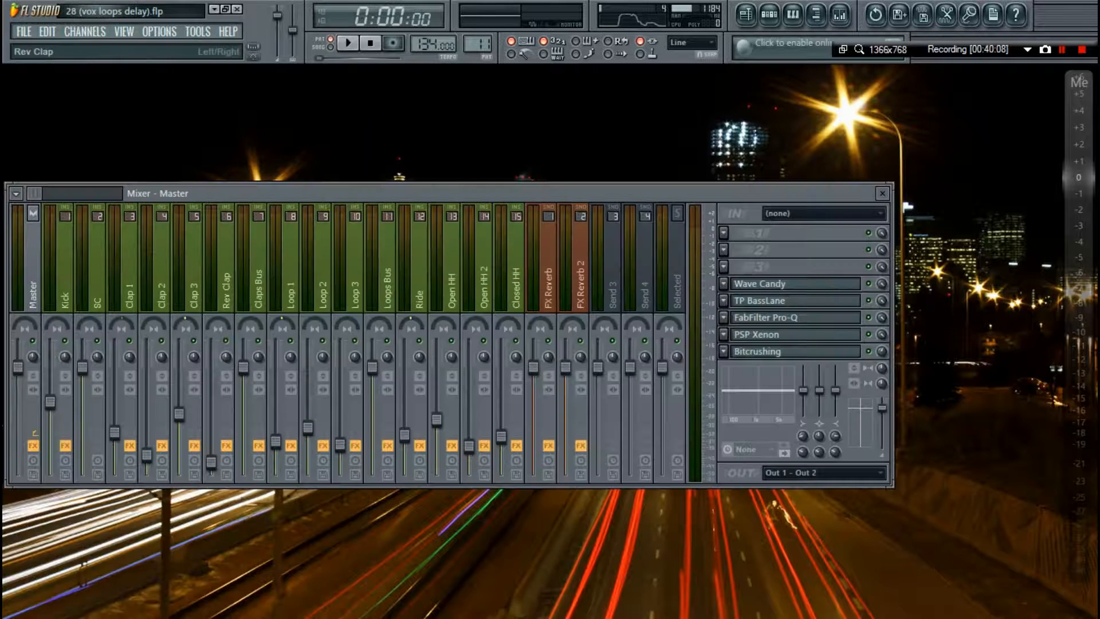
pyautogui.press('F9')
# Play the arrangement from just before the Main Beat marker and check the Master track's stereo separation in the mixer.
pyautogui.press('F5')
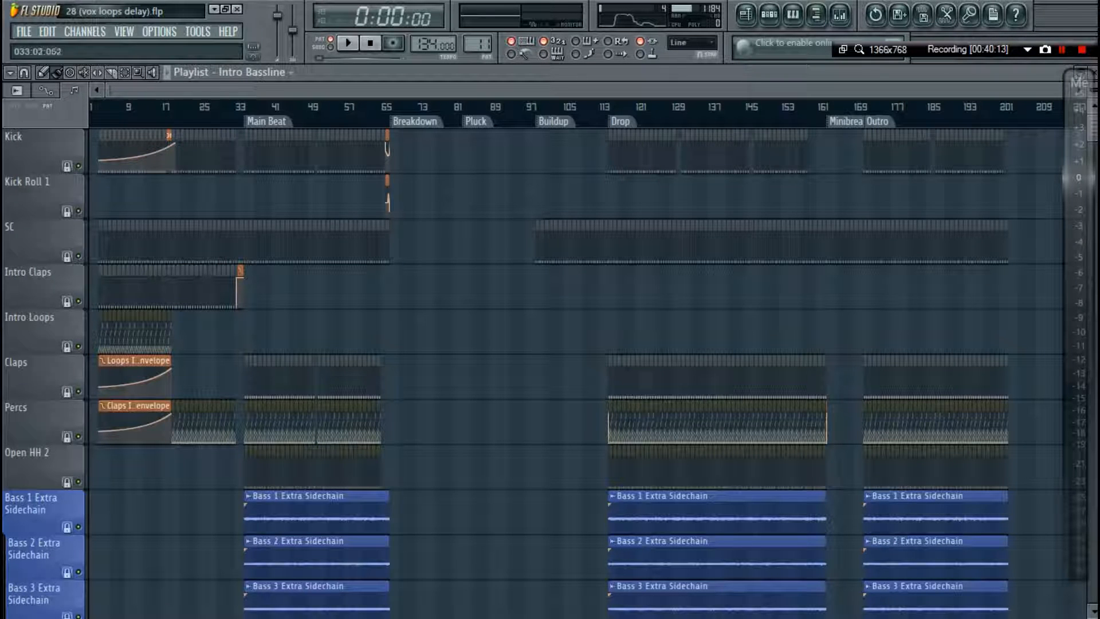
pyautogui.press('space')
pyautogui.press('F5')
pyautogui.press('F9')
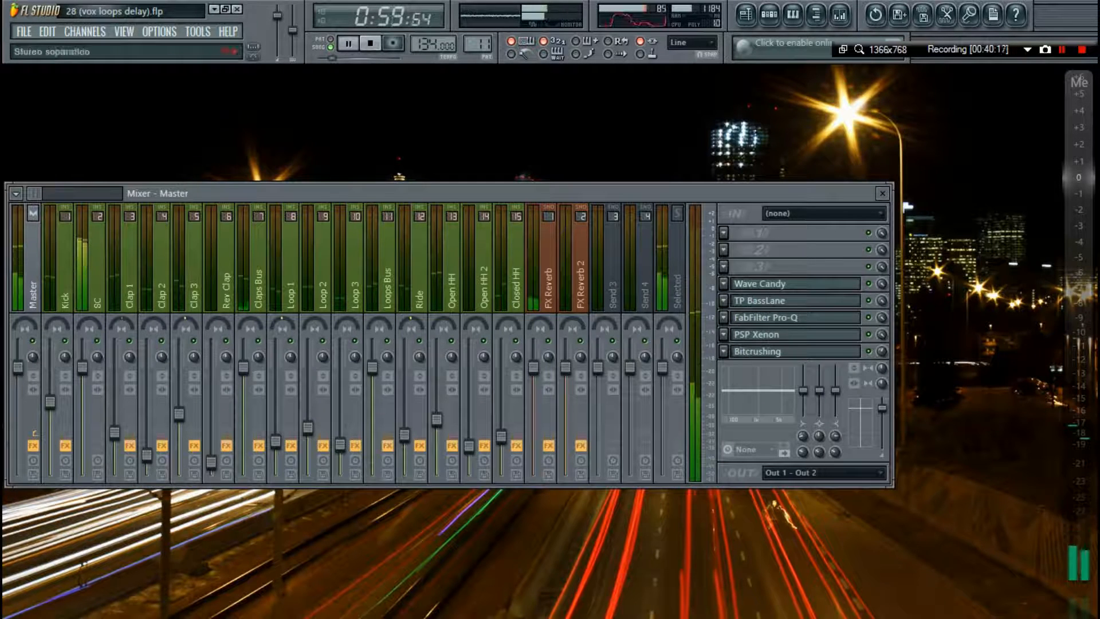
pyautogui.press('F9')
# Run the Switch smart disable for all plugins and Prepare for performance mode macros while the Main Beat section plays.
pyautogui.click(197, 31)
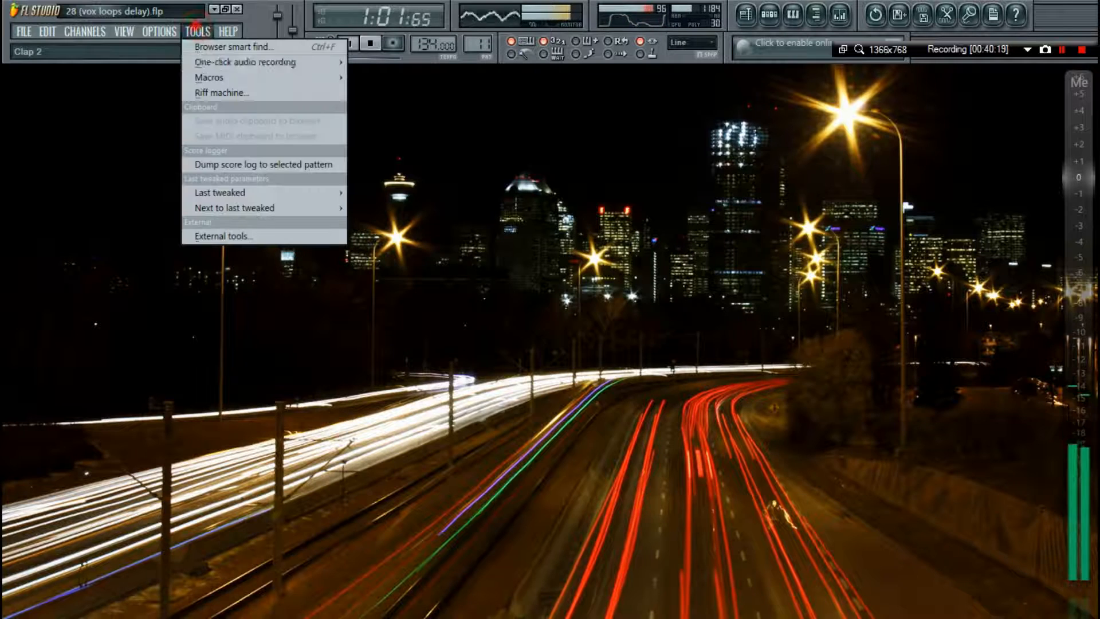
pyautogui.moveTo(223, 75)
pyautogui.click(424, 206)
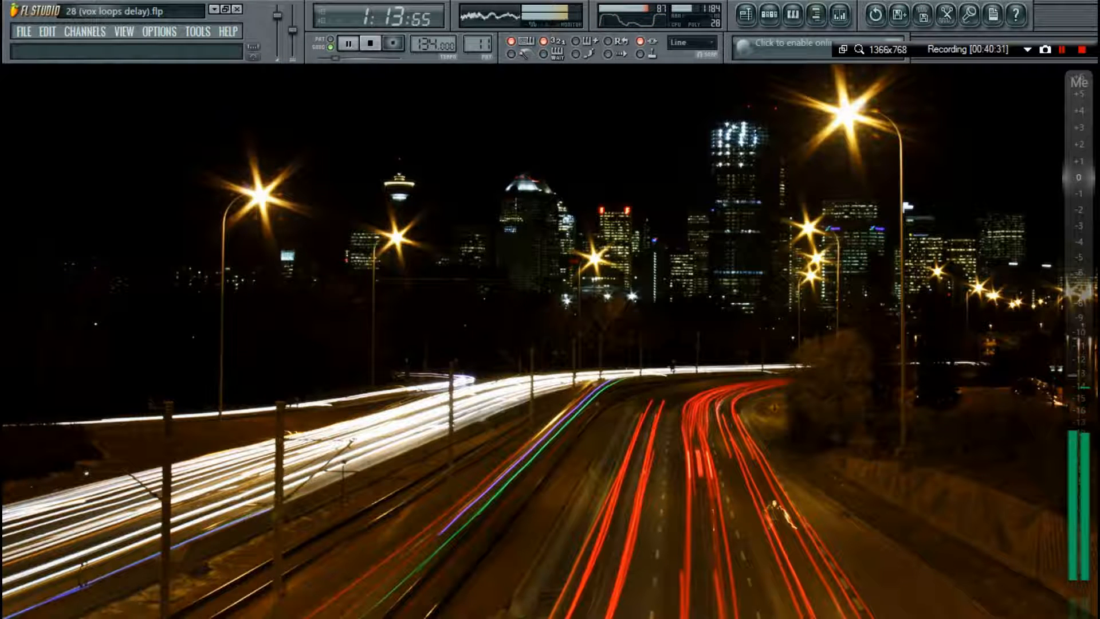
pyautogui.click(194, 30)
pyautogui.click(210, 74)
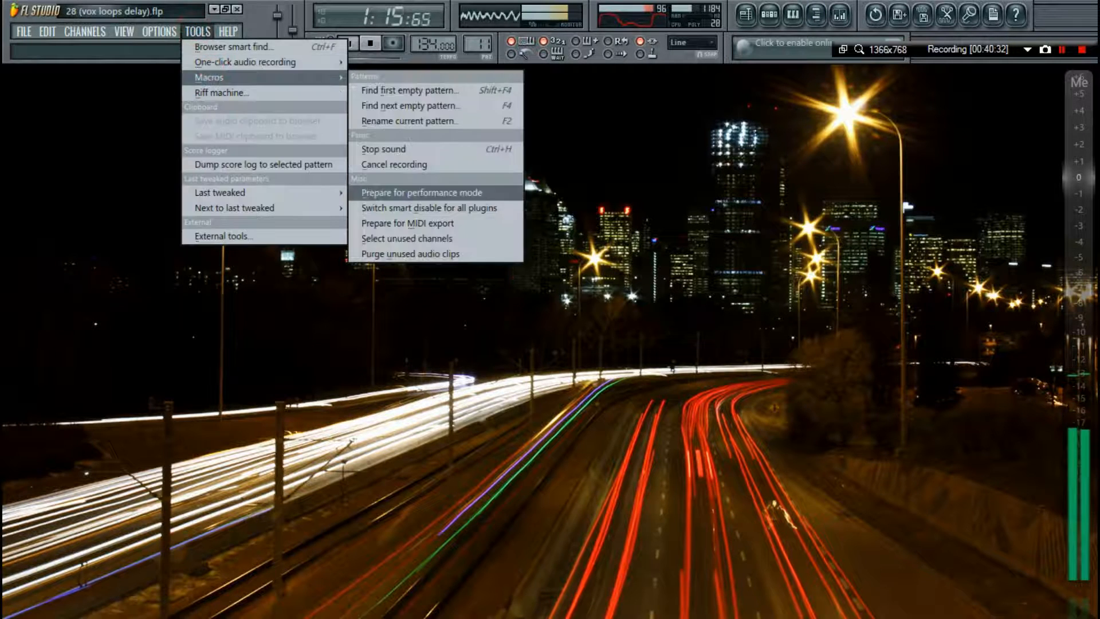
pyautogui.click(422, 192)
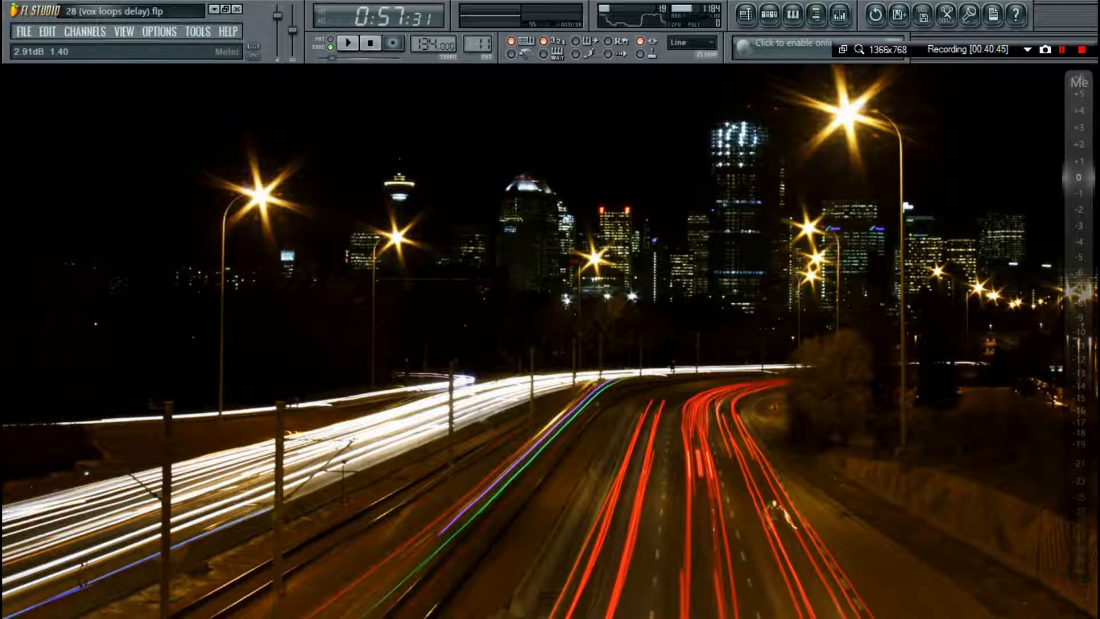
# Reset the Master track's stereo separation in the mixer, and close the mixer.
pyautogui.press('F5')
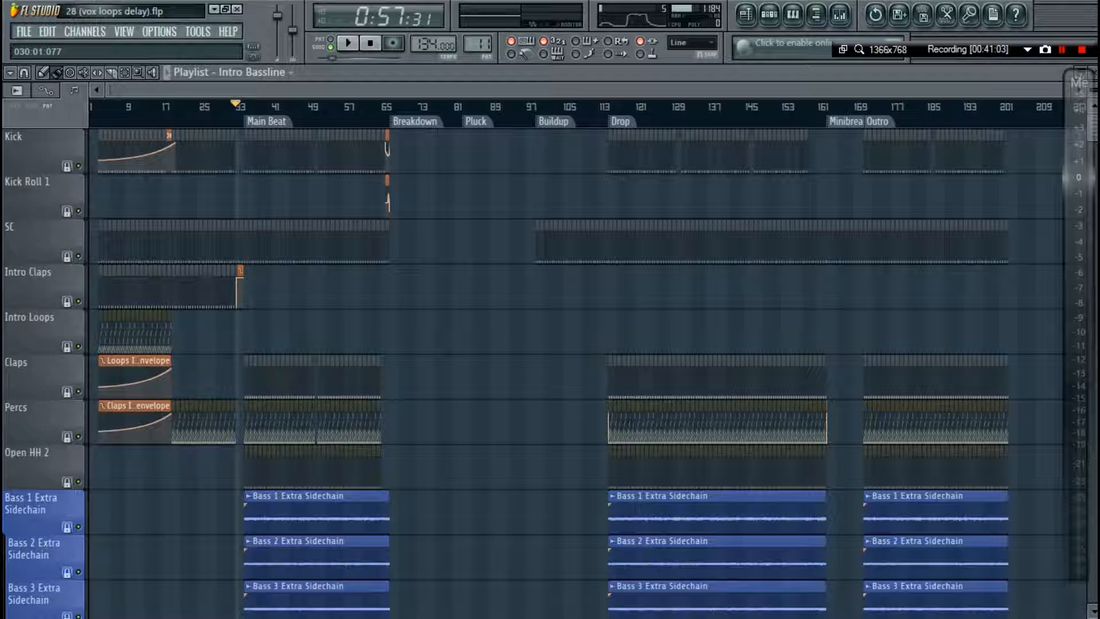
pyautogui.press('F5')
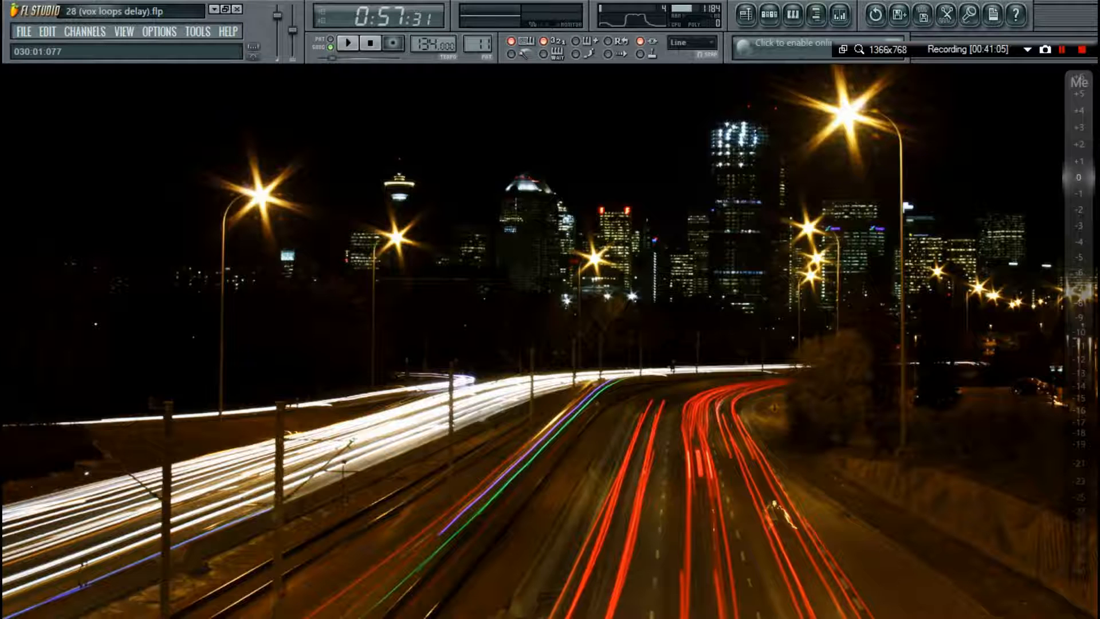
pyautogui.press('F9')
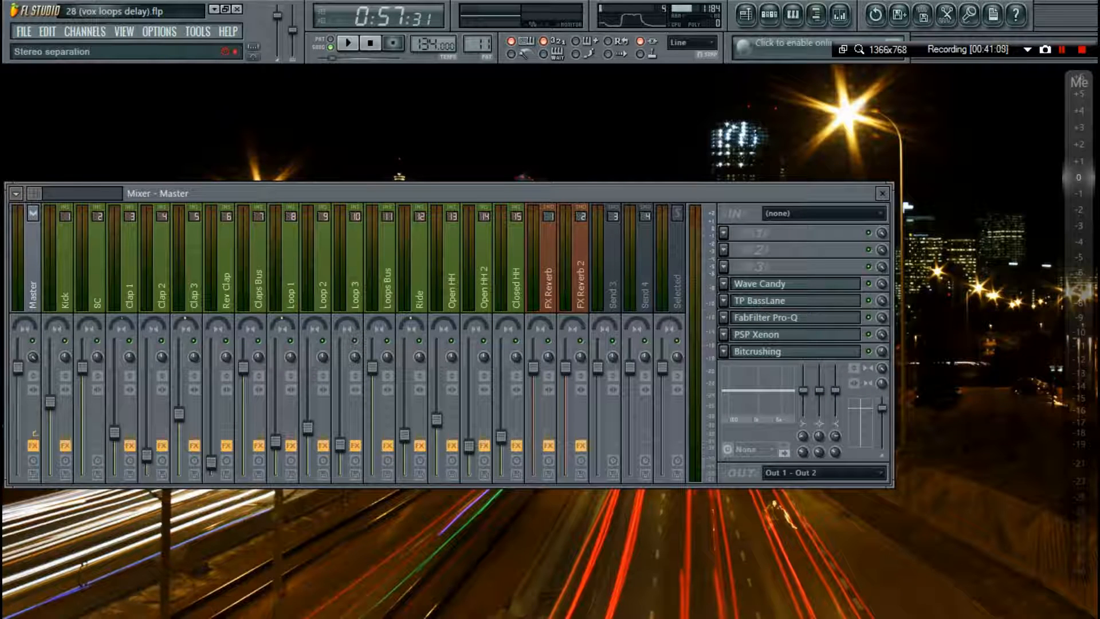
pyautogui.rightClick(33, 357)
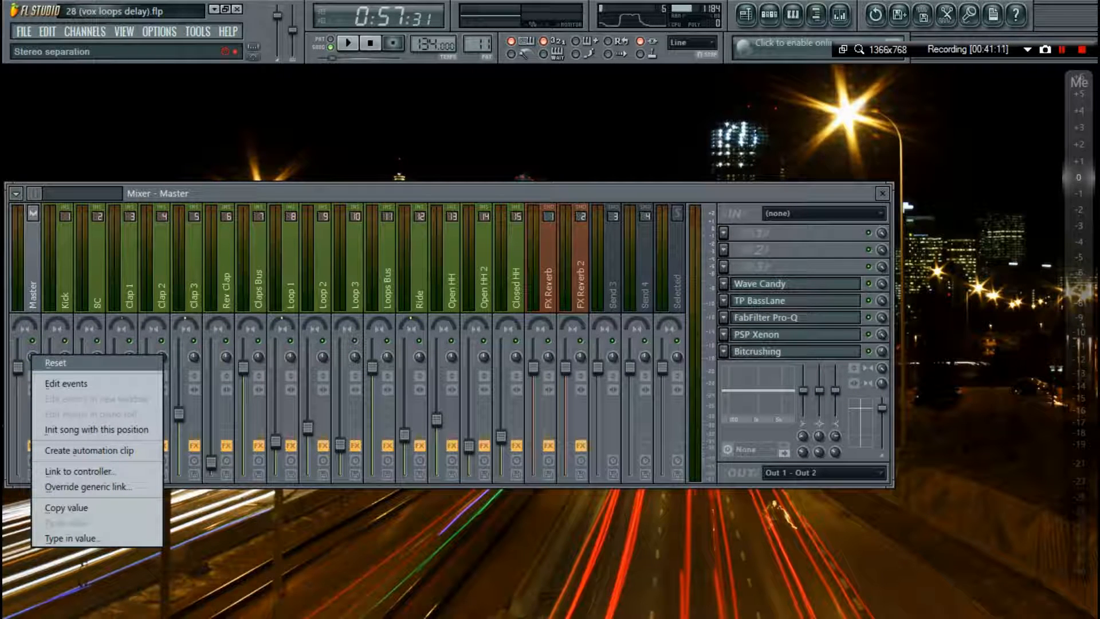
pyautogui.click(61, 364)
pyautogui.press('F9')
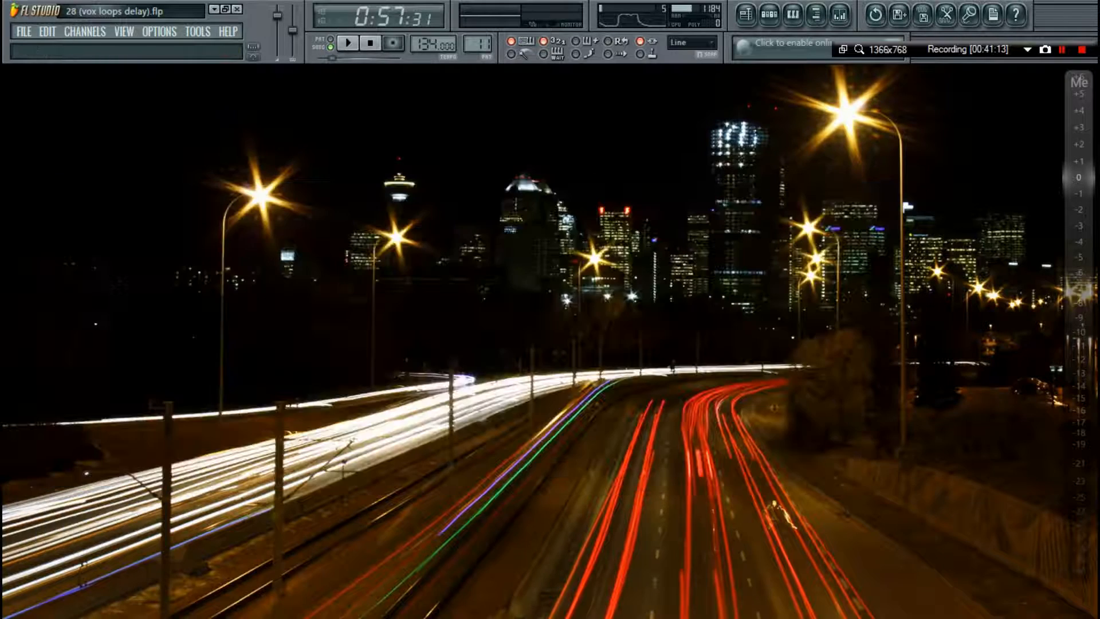
# Run the macro that switches smart disable for all plugins while playback is stopped.
pyautogui.click(198, 31)
pyautogui.moveTo(223, 79)
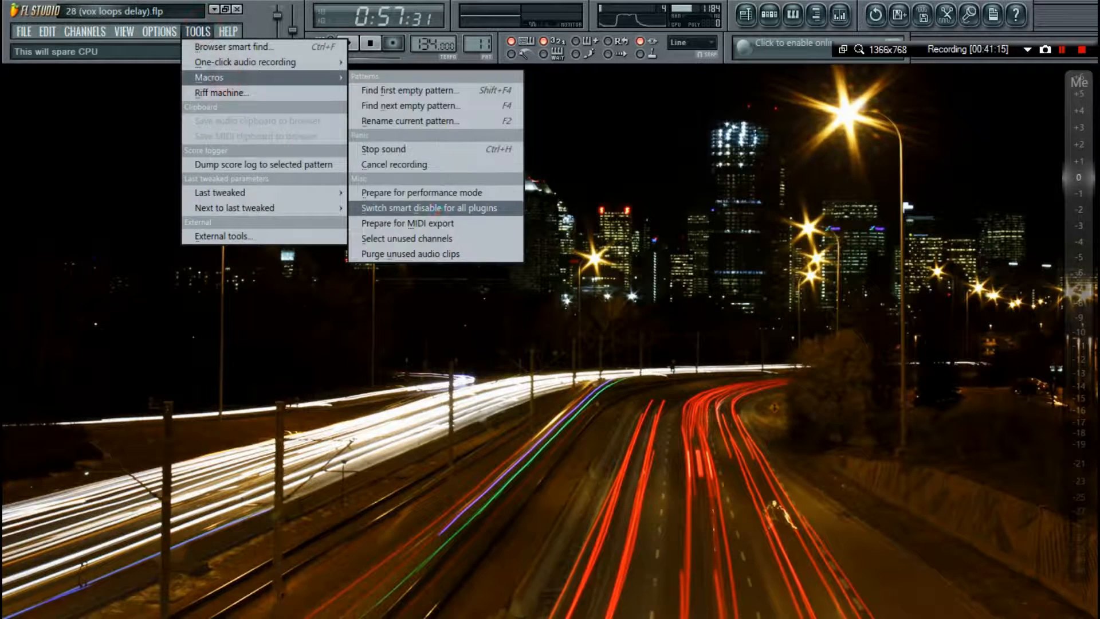
pyautogui.click(438, 211)
# Set the song position just before the Breakdown marker, play from there, and hide the playlist.
pyautogui.press('F5')
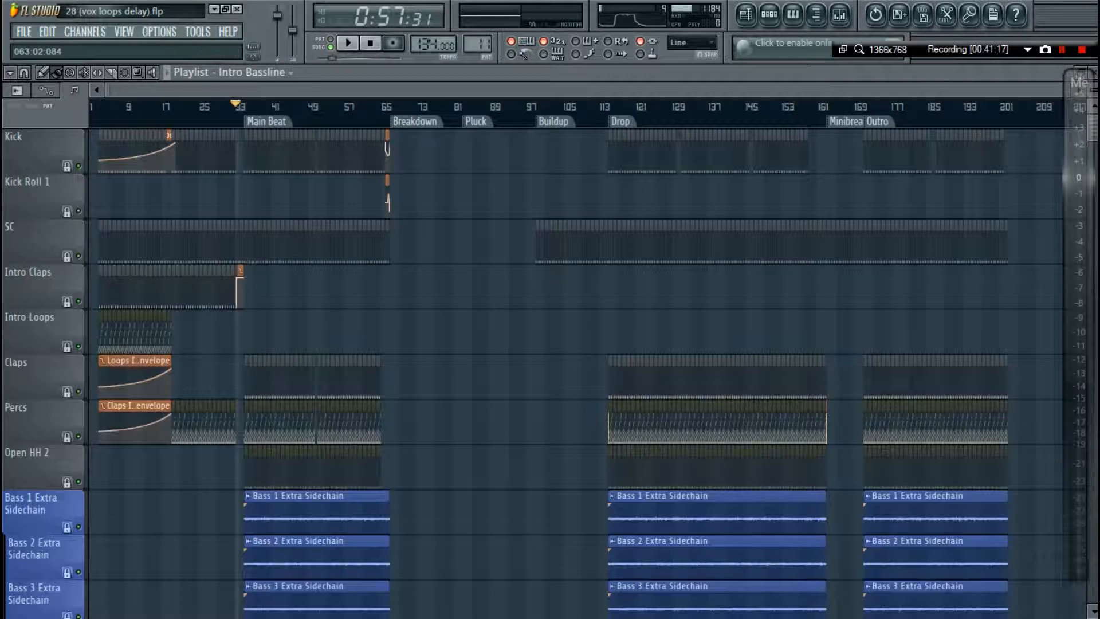
pyautogui.click(391, 105)
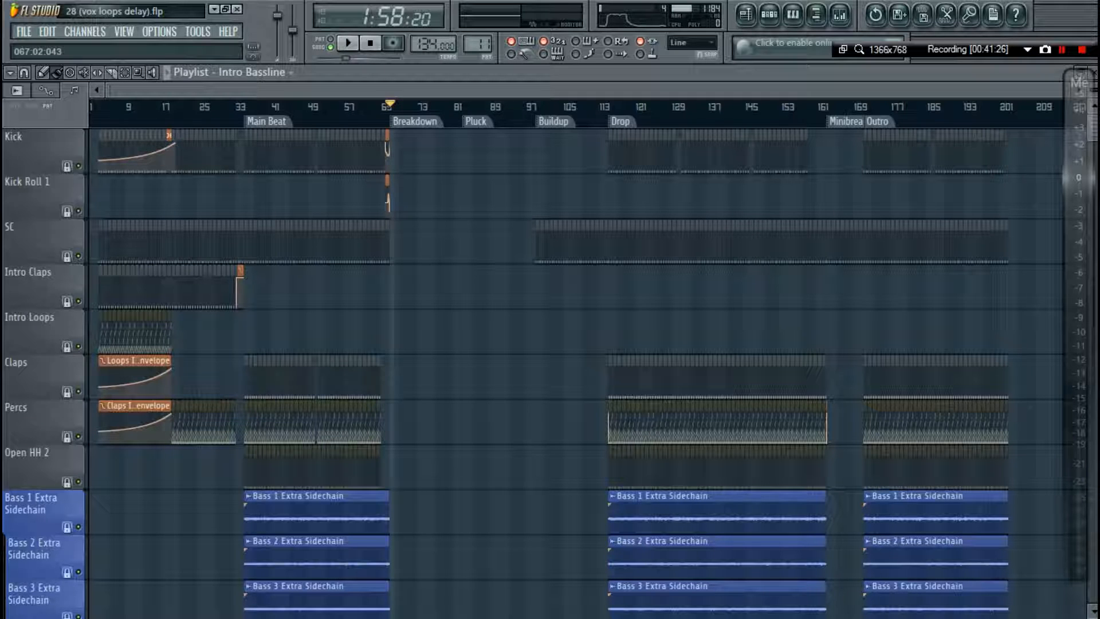
pyautogui.press('space')
pyautogui.press('F5')
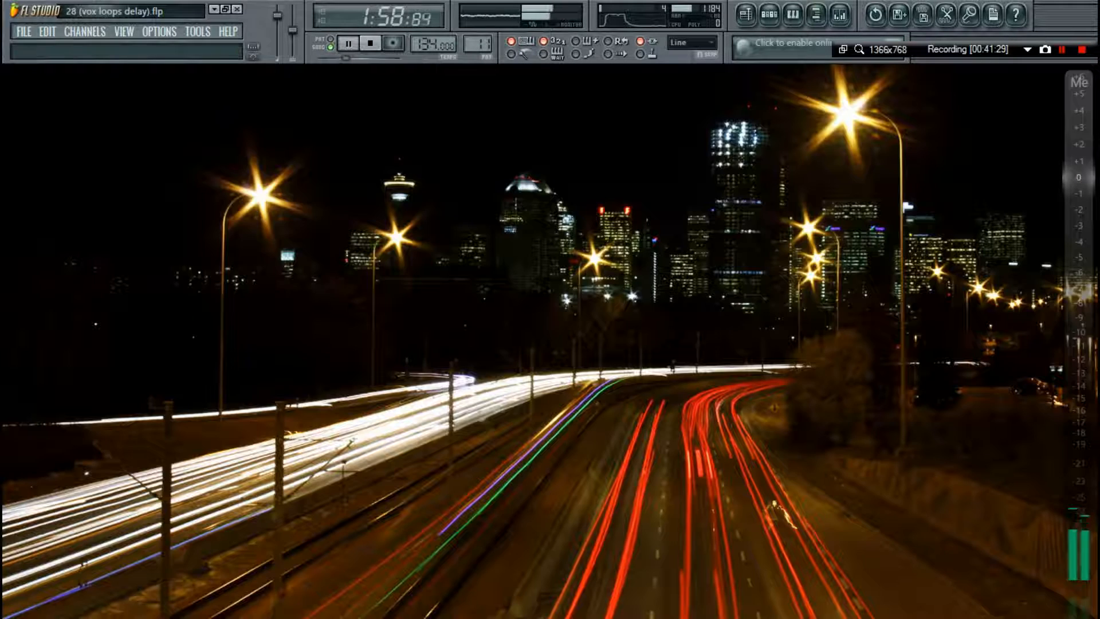
# Run the Switch smart disable for all plugins macro again during the Breakdown playback.
pyautogui.click(191, 35)
pyautogui.click(216, 79)
pyautogui.click(442, 209)
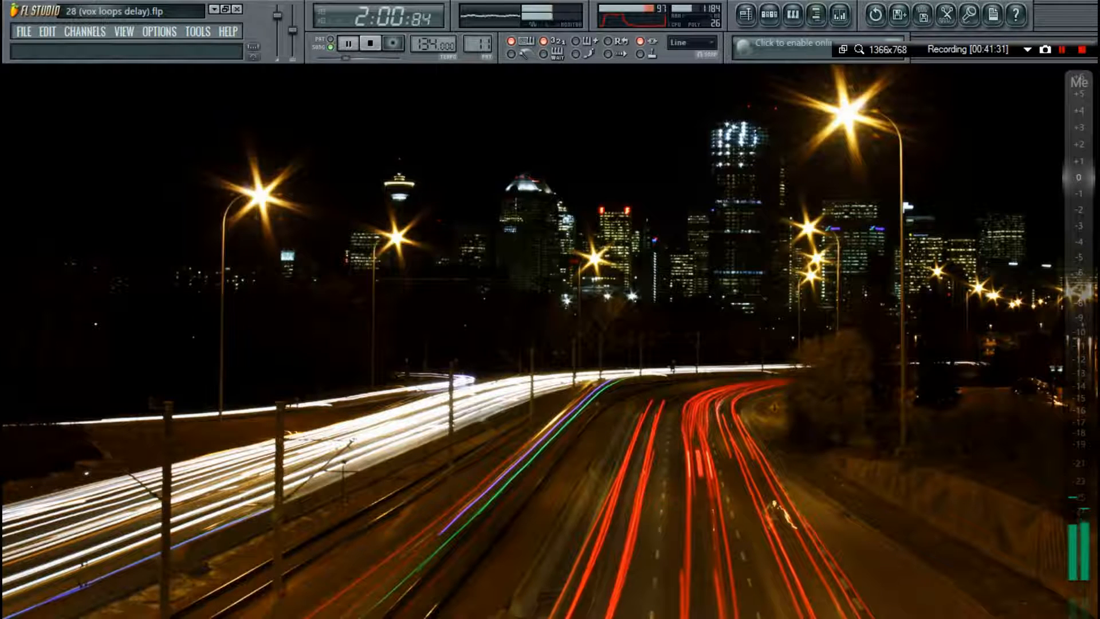
# Lower the computer's volume while listening to the Breakdown section, and stop playback.
pyautogui.press('XF86AudioLowerVolume')
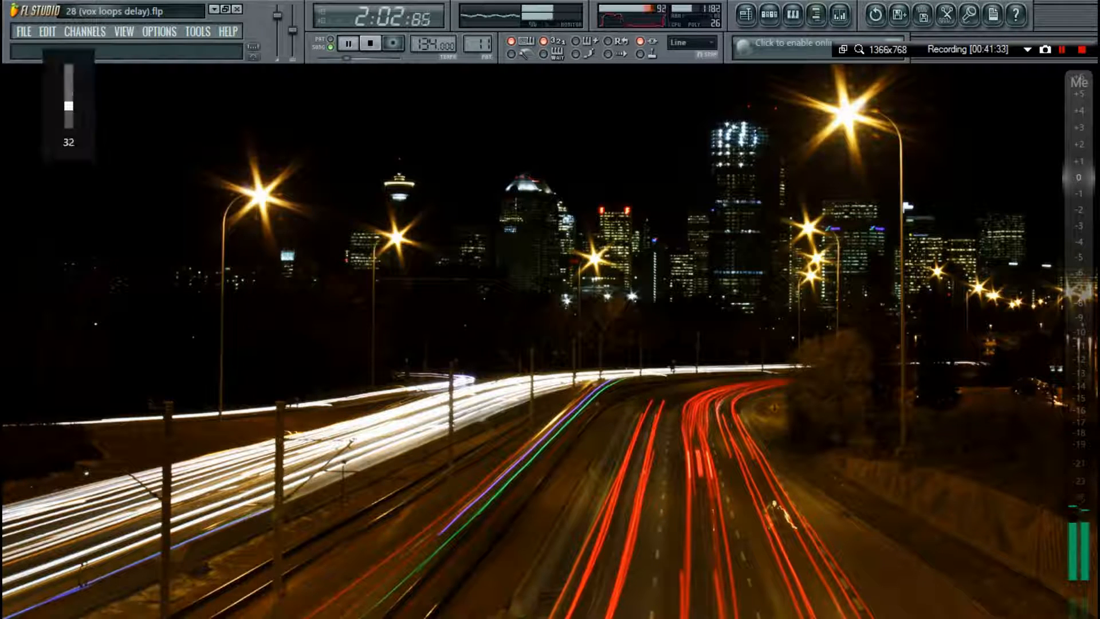
pyautogui.press('XF86AudioLowerVolume')
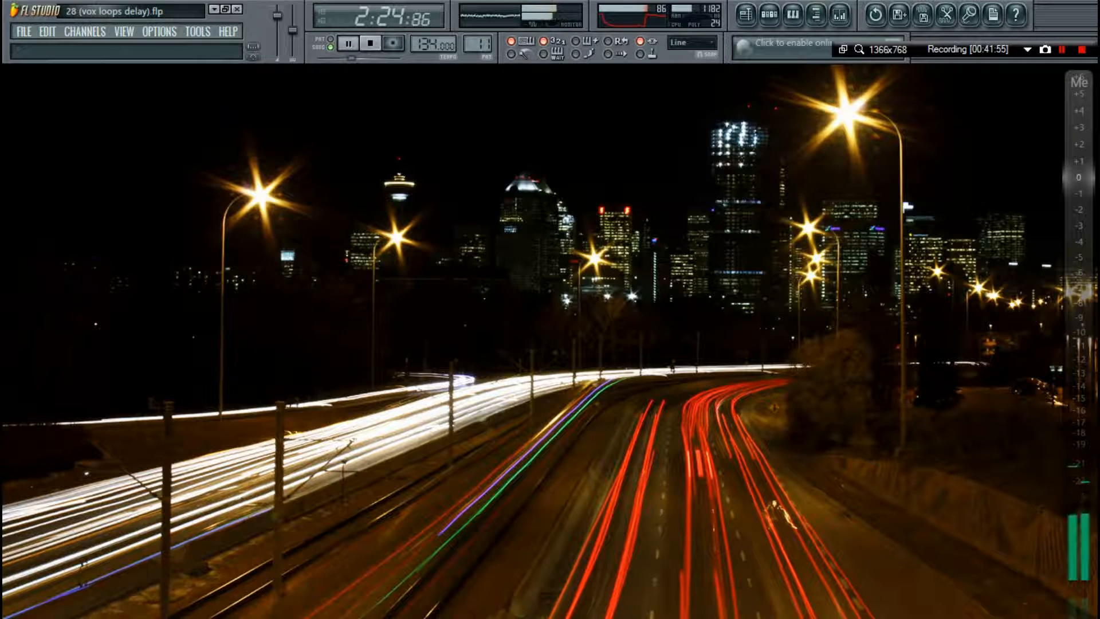
pyautogui.press('space')
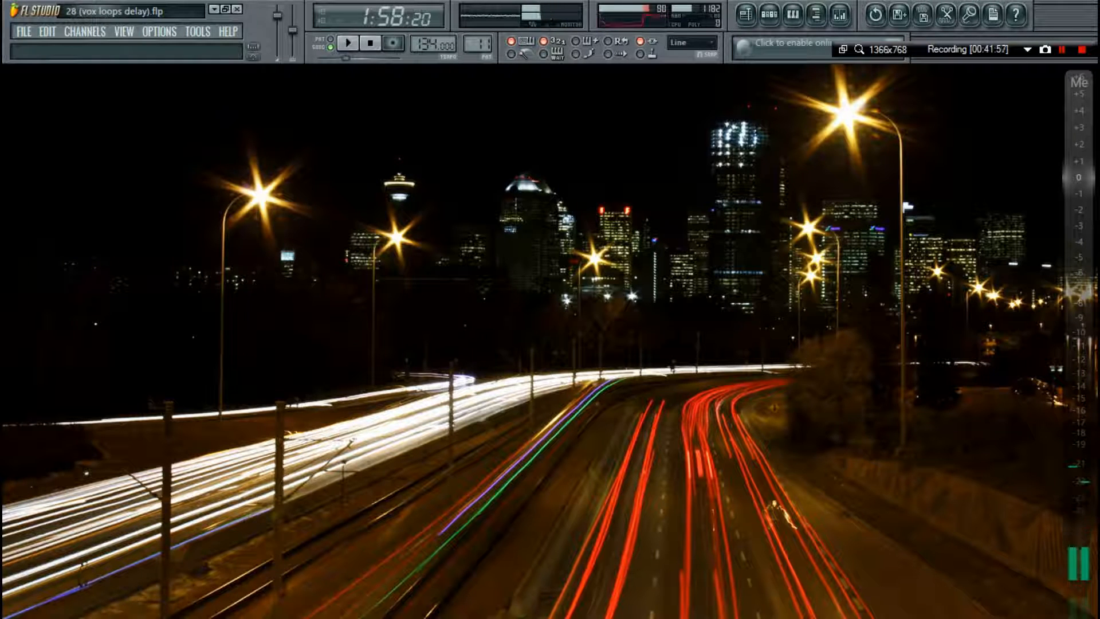